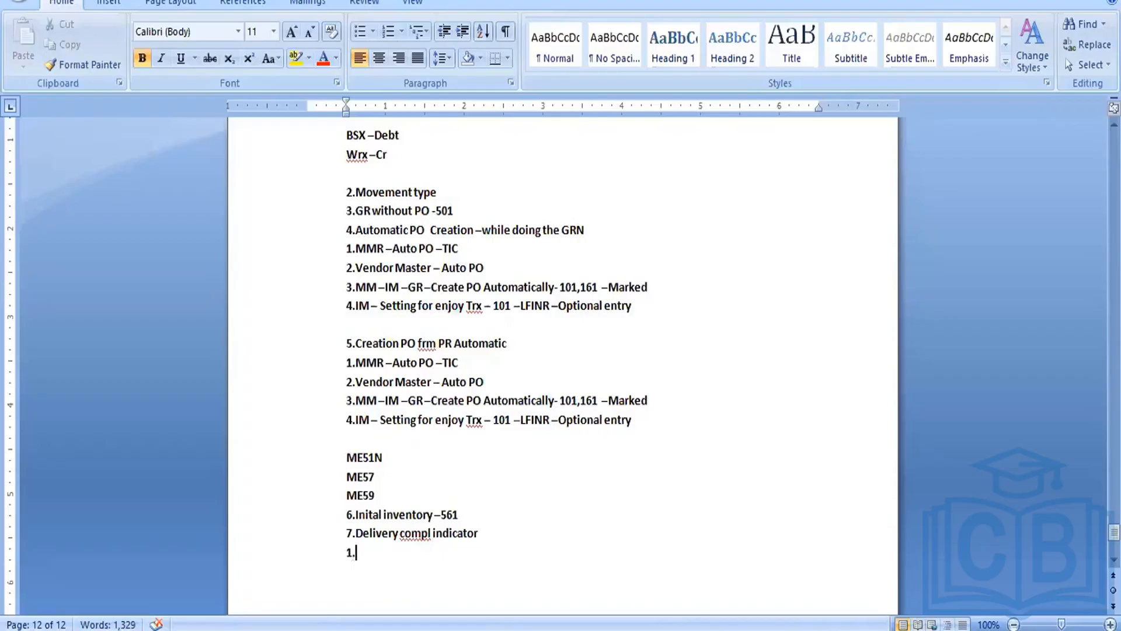
Step: Add the note line "1.100 --- 100 --DCI" under the delivery completion indicator heading
text(100 --- 100)
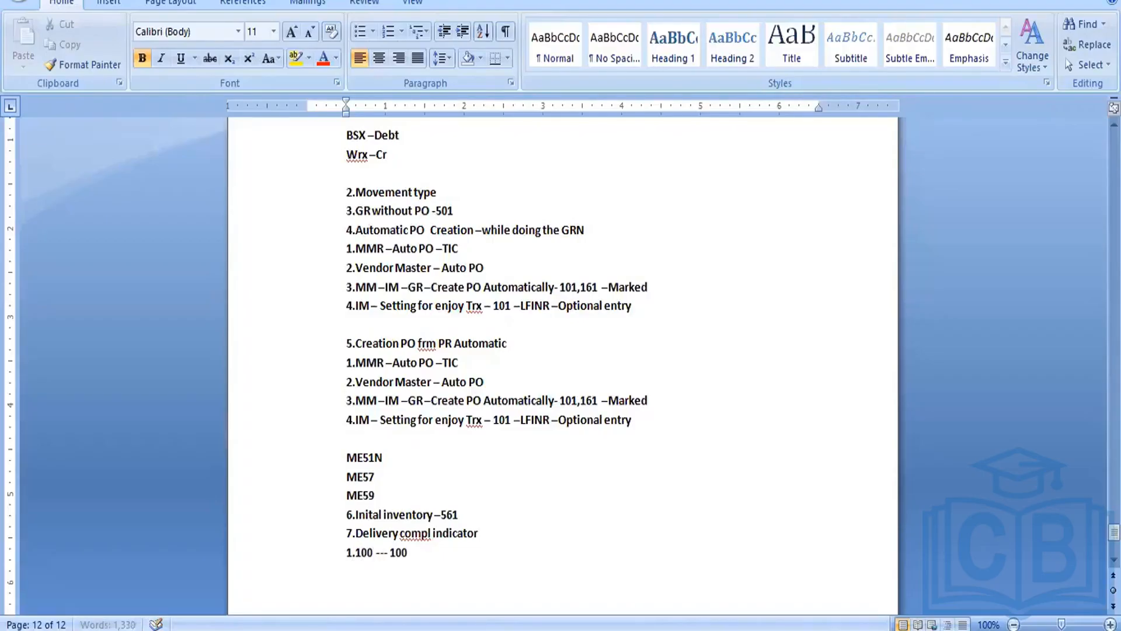
text( --)
text(DCI)
key(Return)
Step: Add the note line "2.100 --50 ---When GRN" below it
text(2.100 -50 ---)
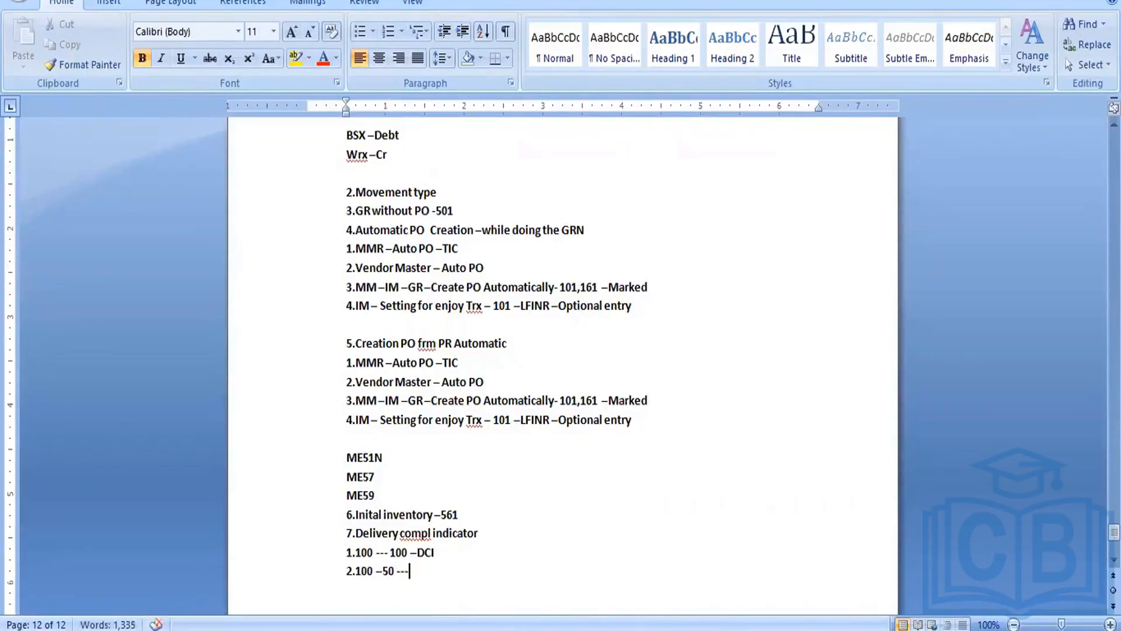
text(When GRN)
key(Return)
Step: Add the third note line "3.ME22N"
text(3)
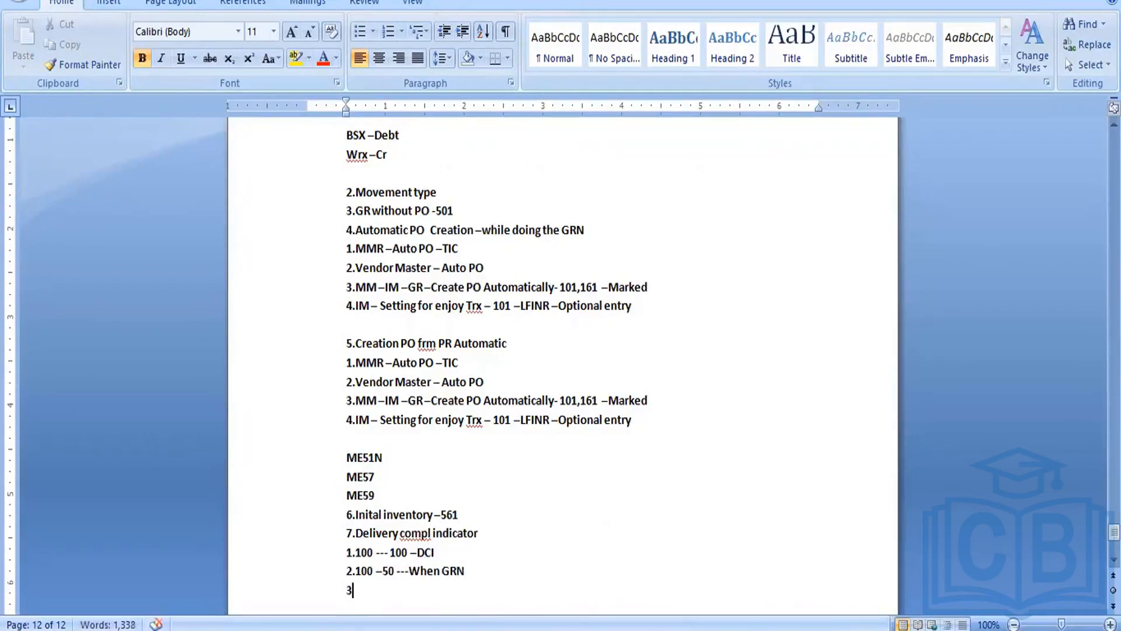
text(ME22N)
key(Return)
click(353, 591)
text(.)
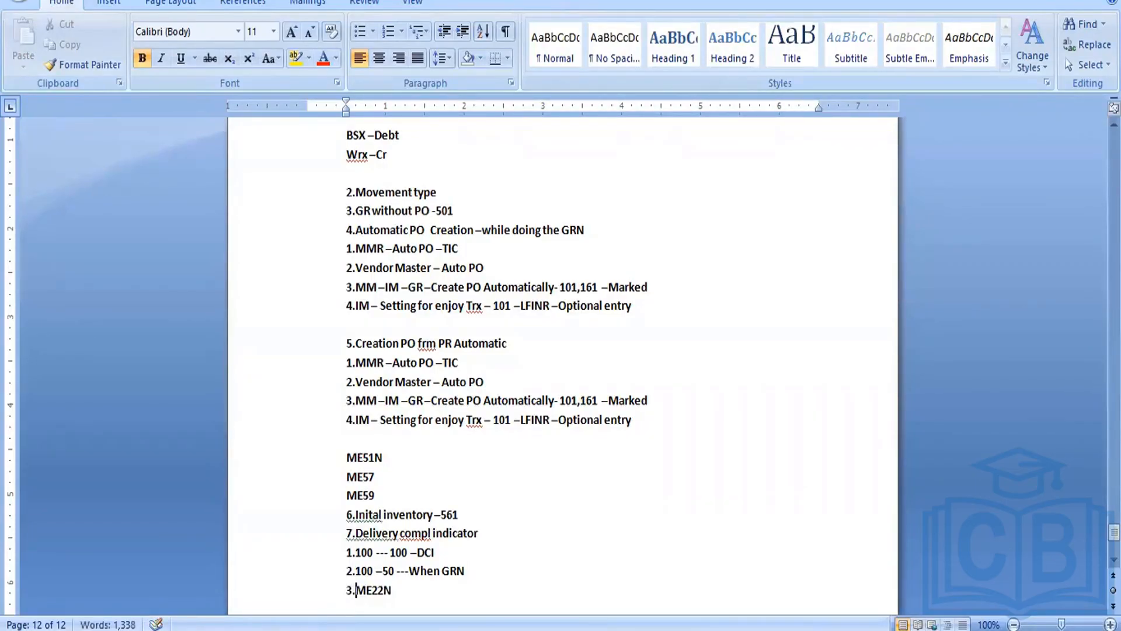
click(382, 571)
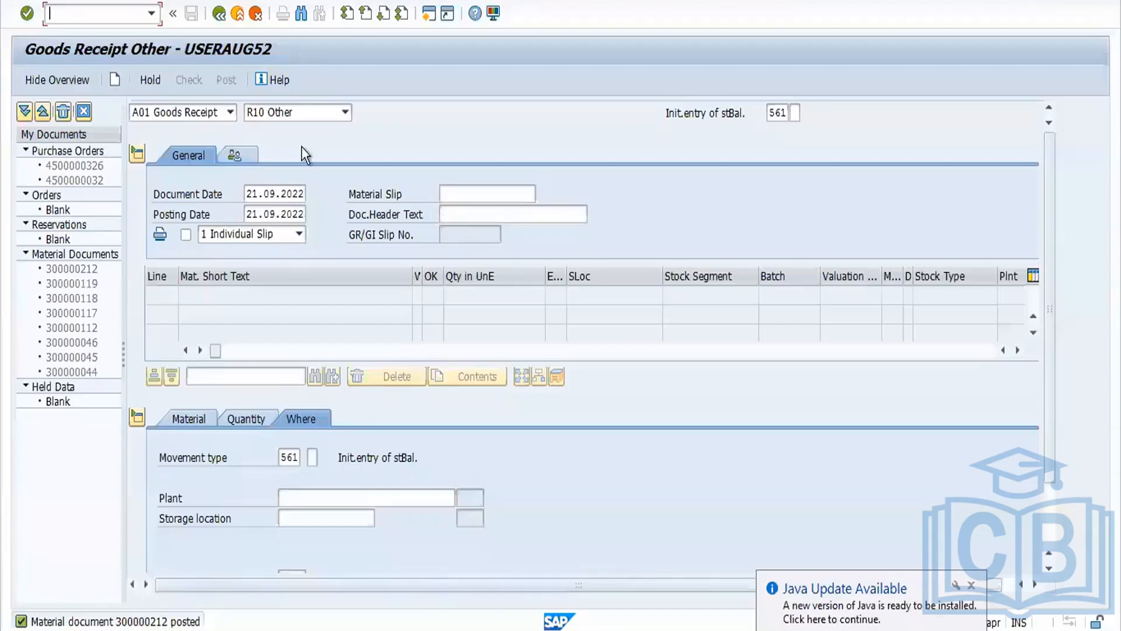
Step: Switch to SAP, leave the goods receipt screen and start transaction ME21N
click(221, 18)
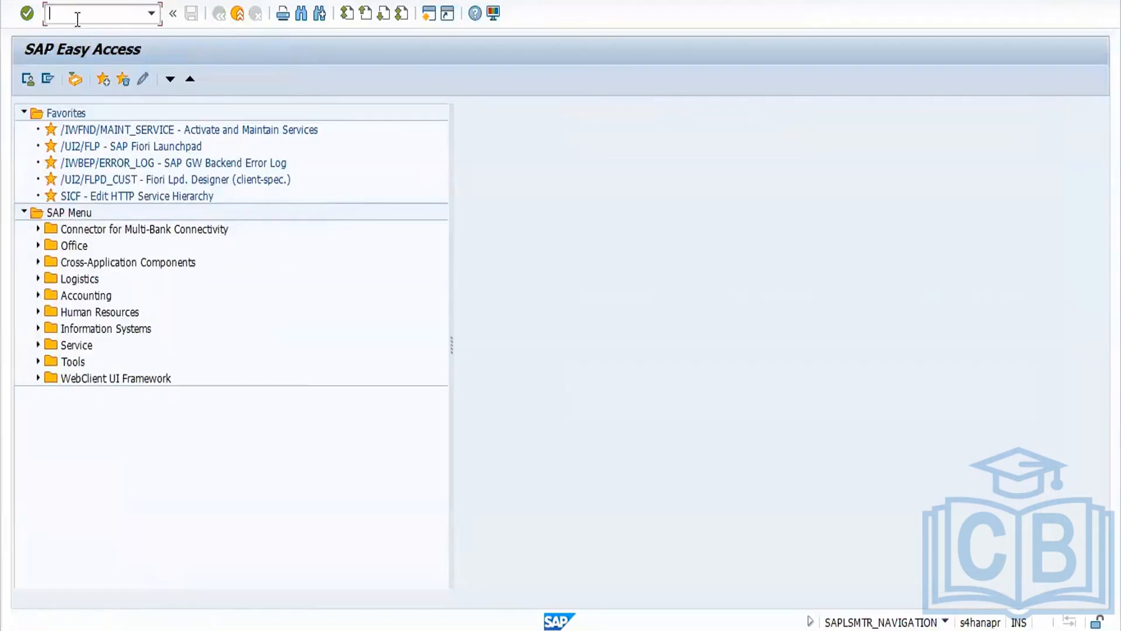
text(ME21N)
key(Return)
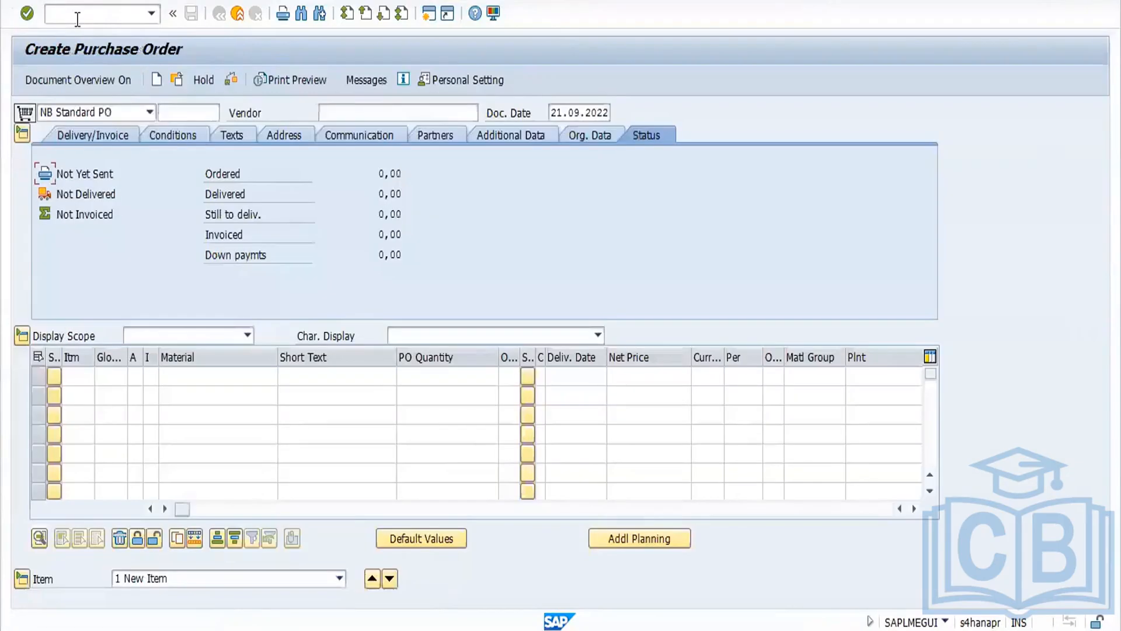
Step: Choose the NB Standard PO order type and vendor 3701 for the new purchase order
click(150, 113)
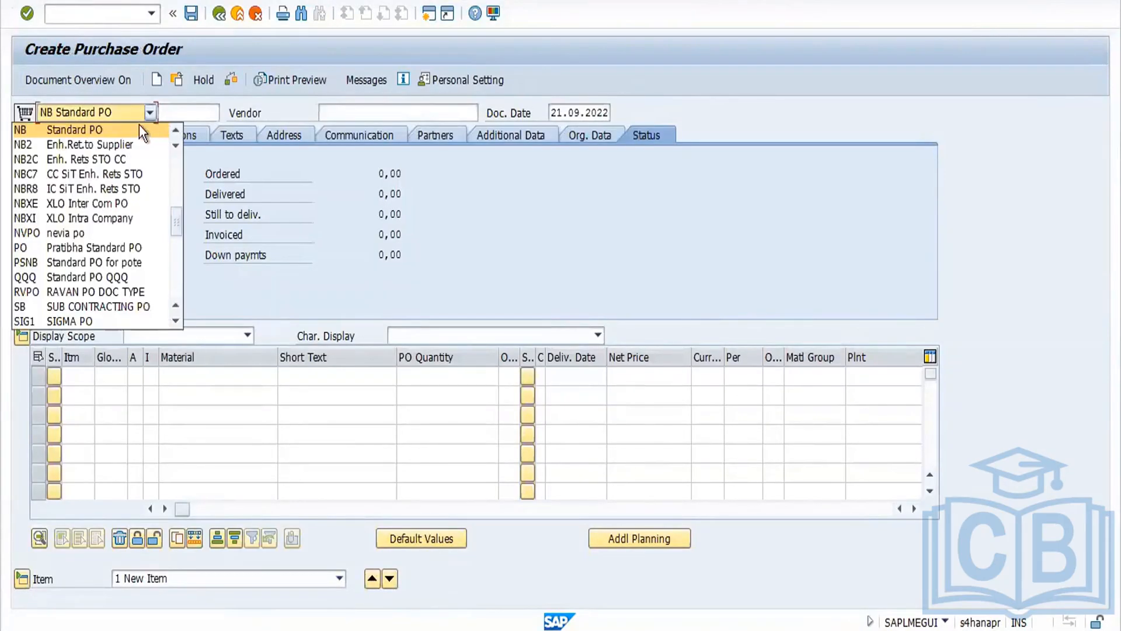
click(132, 130)
click(337, 112)
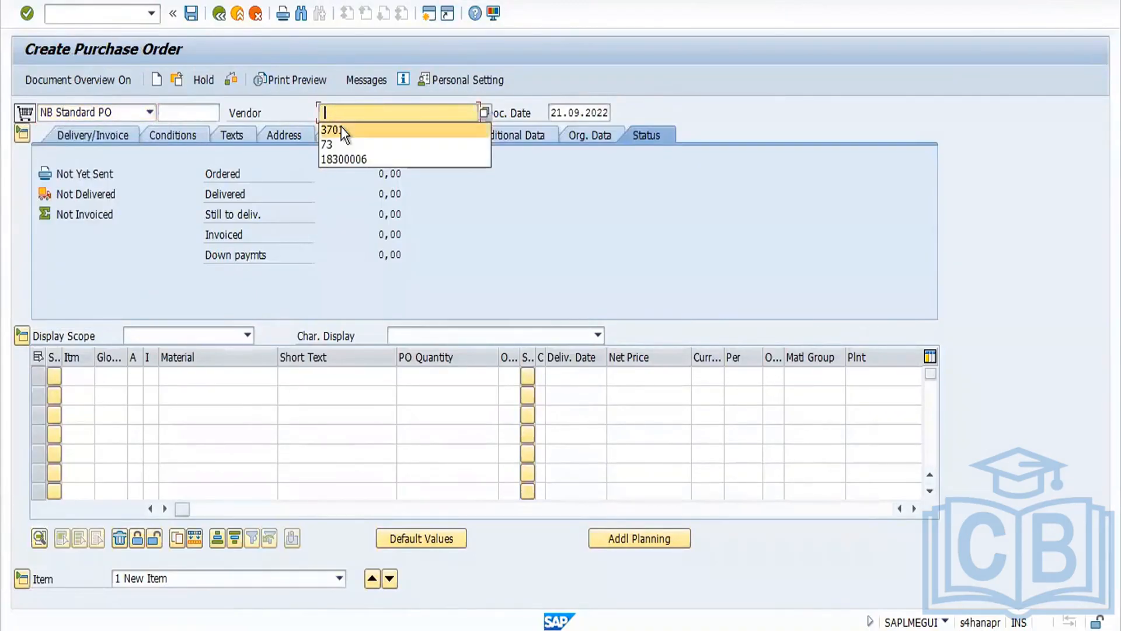
click(341, 128)
key(Return)
click(453, 371)
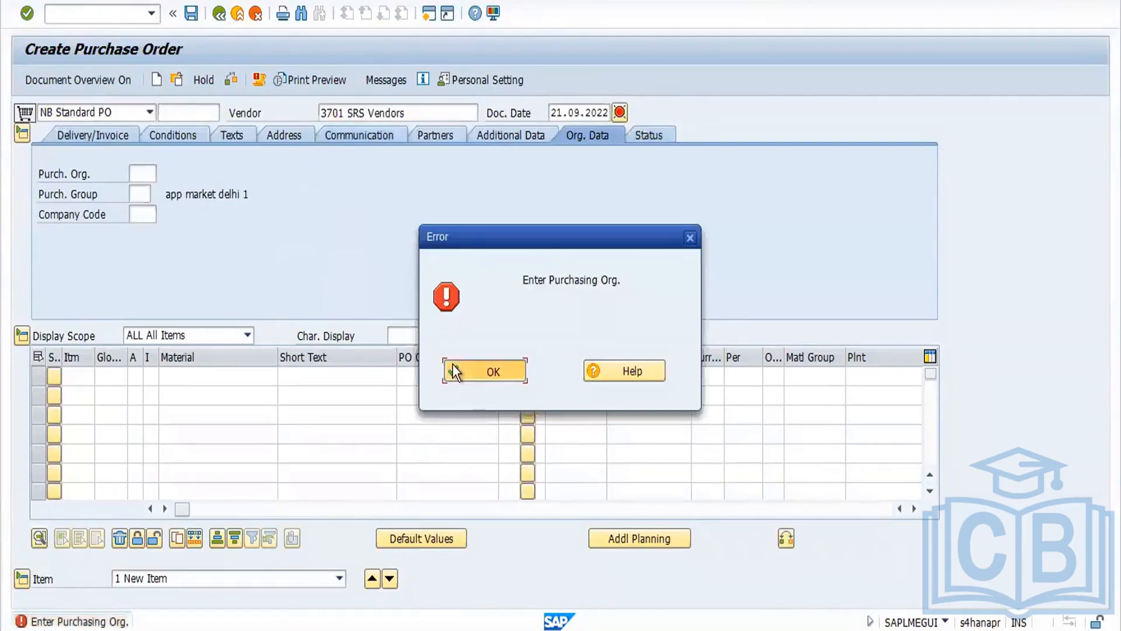
Step: Set purchasing organization FORD, purchasing group 001 and company code FORD in the organizational data
click(141, 173)
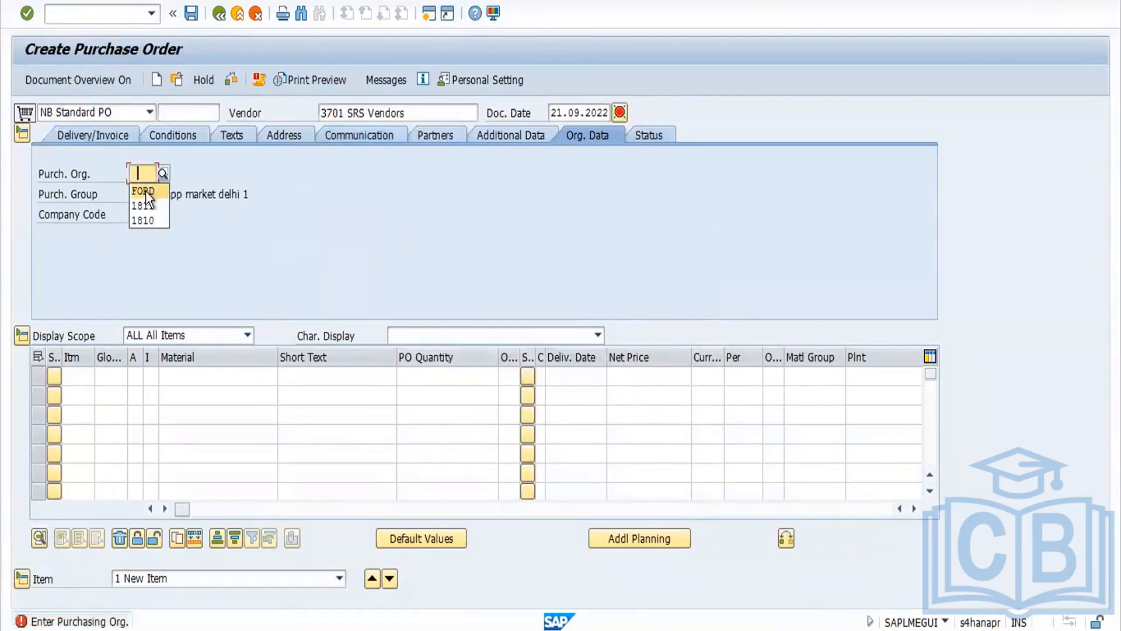
click(145, 191)
click(139, 194)
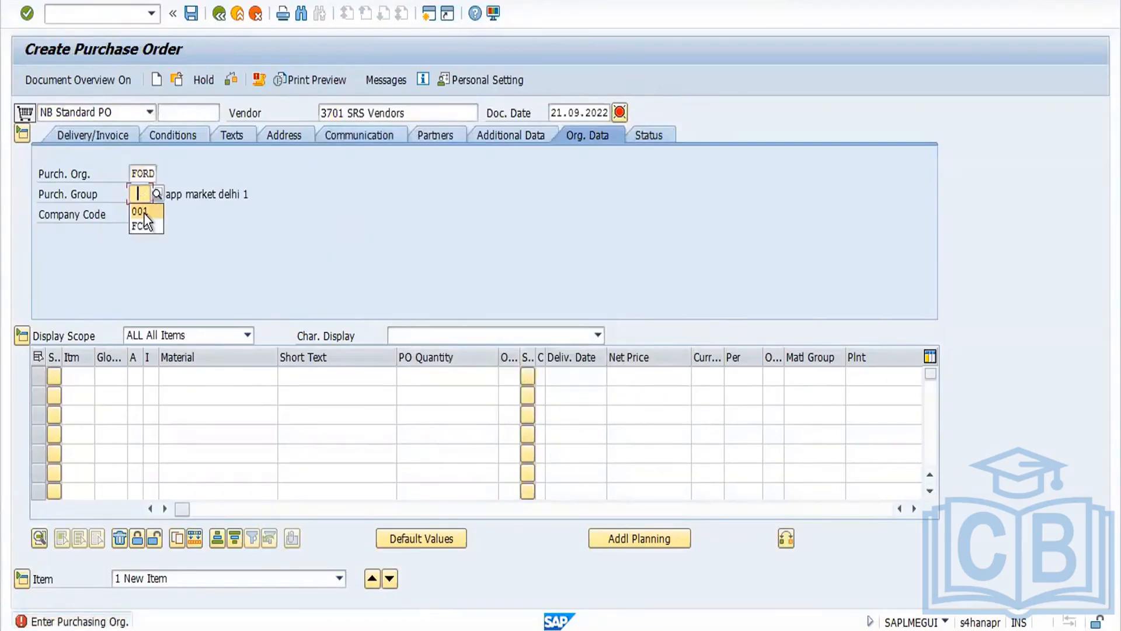
click(141, 210)
click(141, 215)
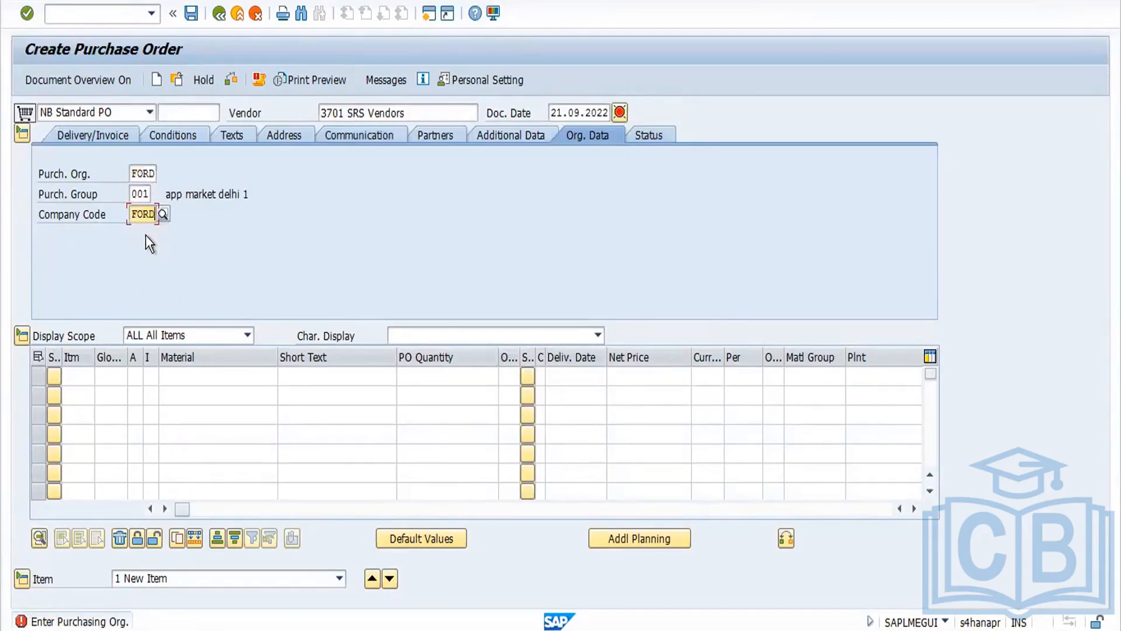
key(Return)
click(192, 374)
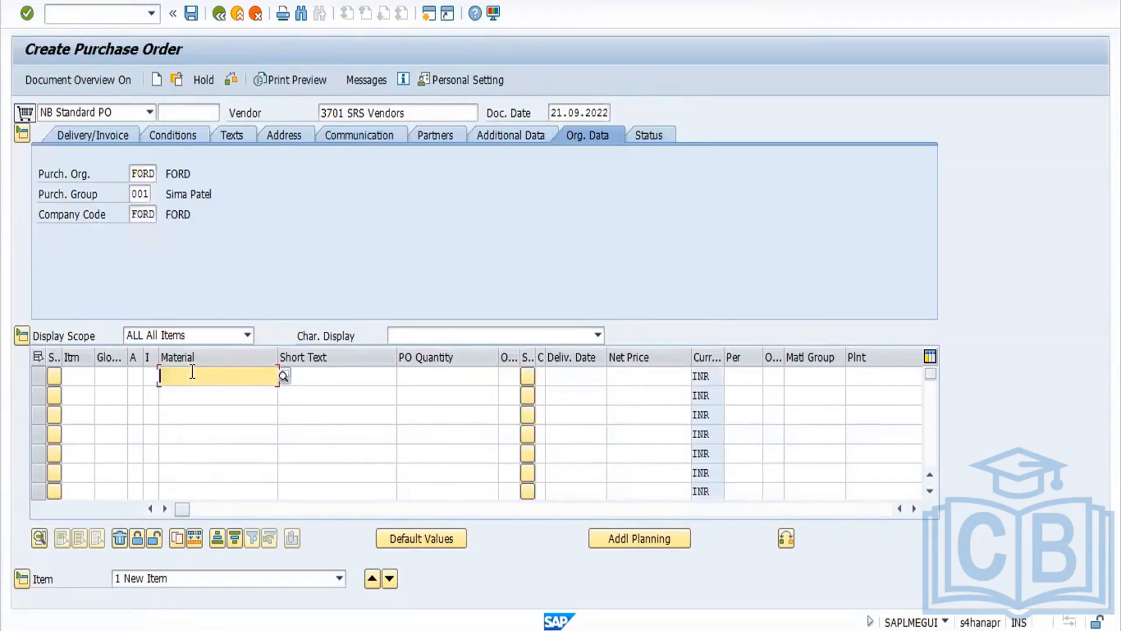
click(199, 395)
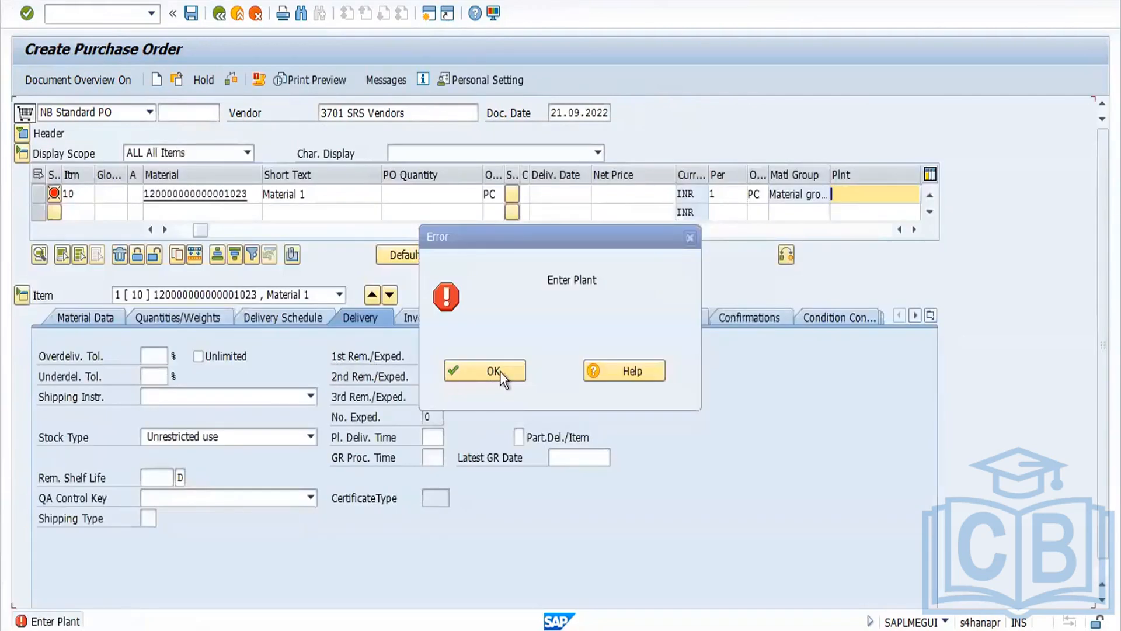
click(500, 372)
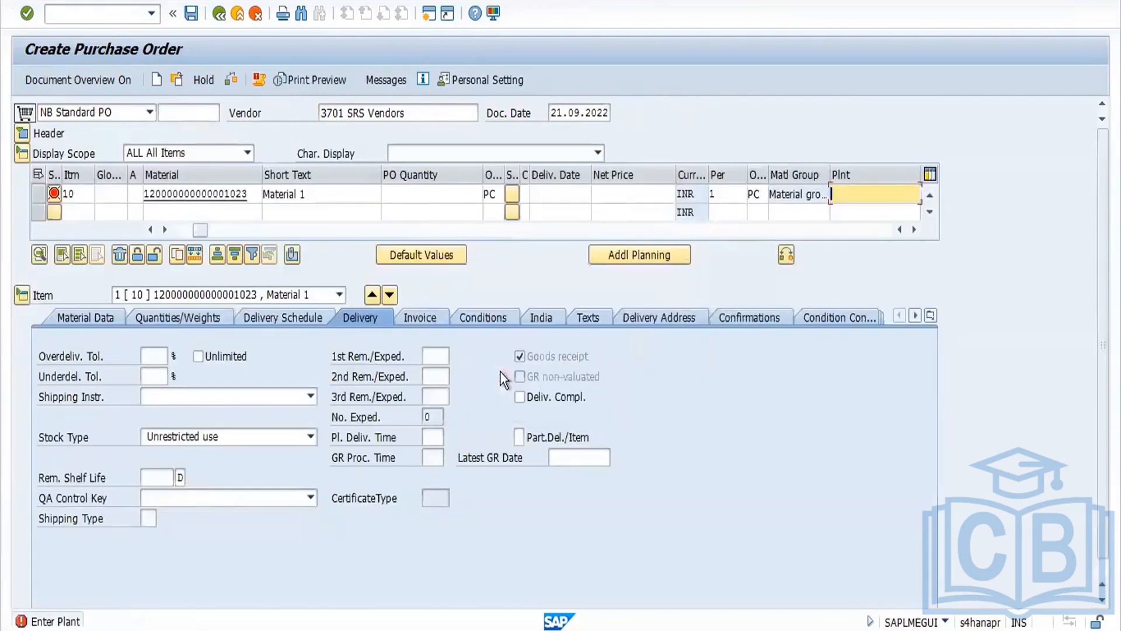
click(845, 196)
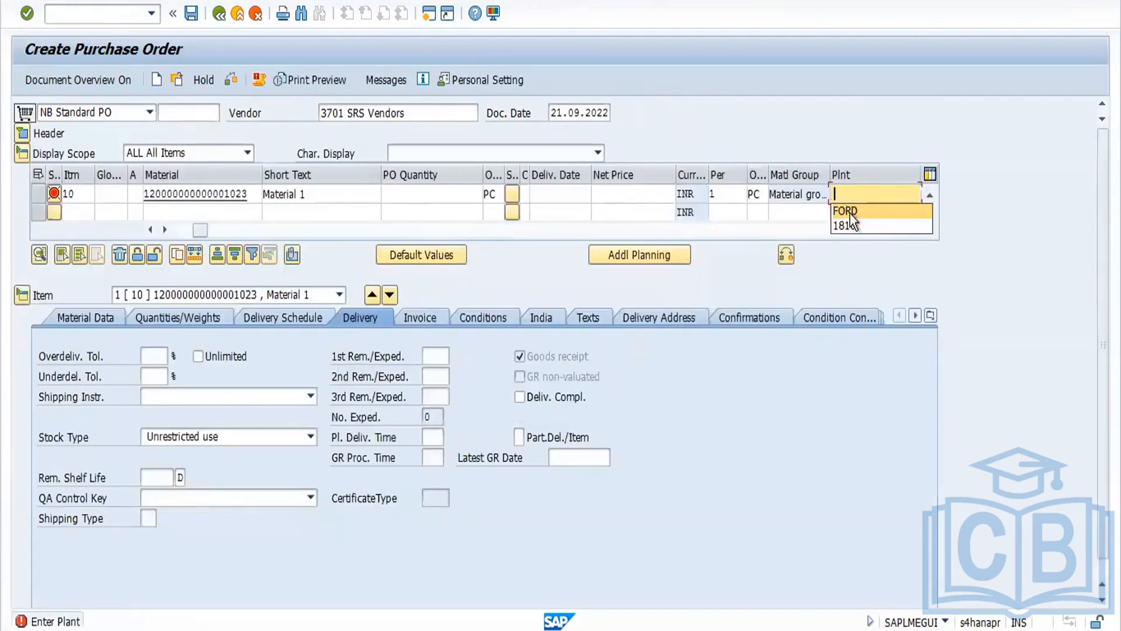
click(847, 210)
key(Return)
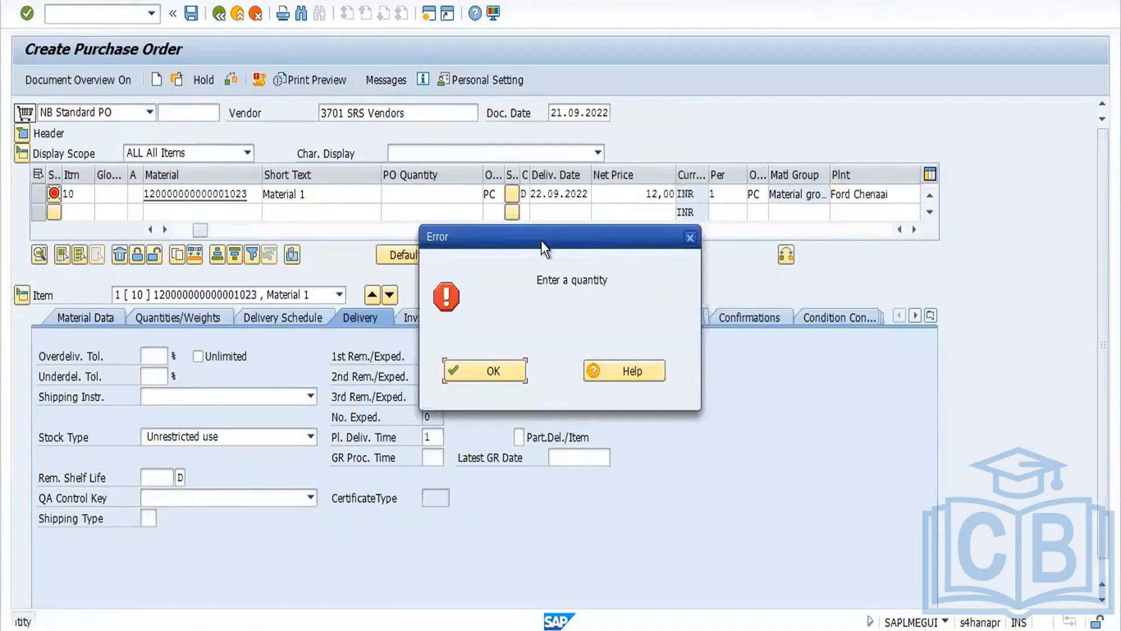
click(517, 369)
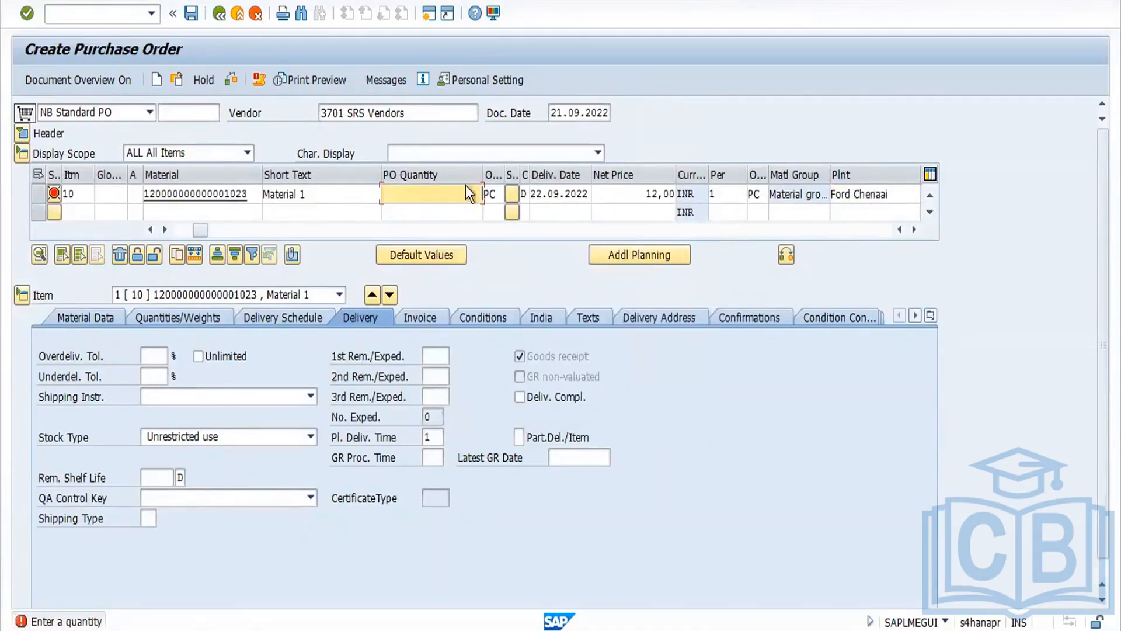
Step: Set the item's PO quantity to 1 and fill in its storage location
text(1)
key(Return)
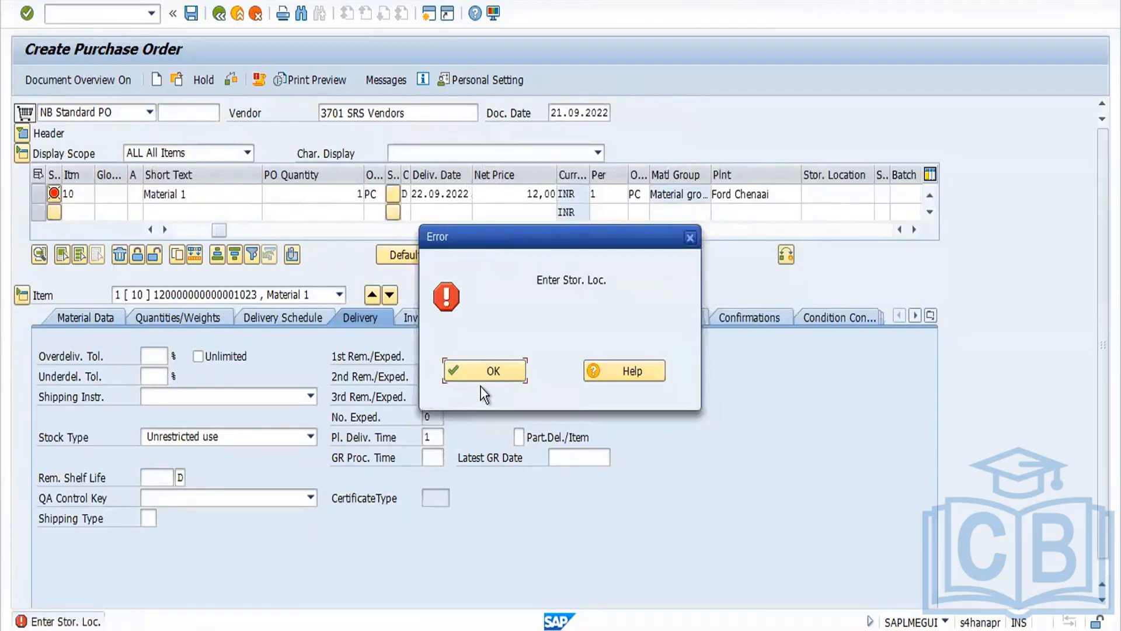
click(510, 369)
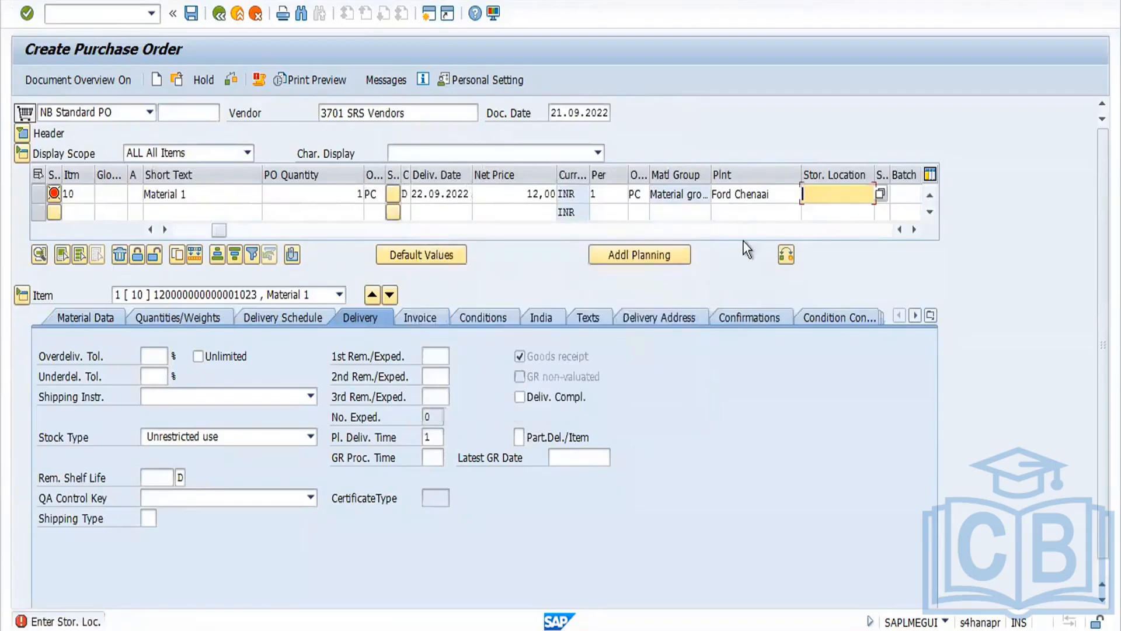
click(819, 198)
click(818, 212)
key(Return)
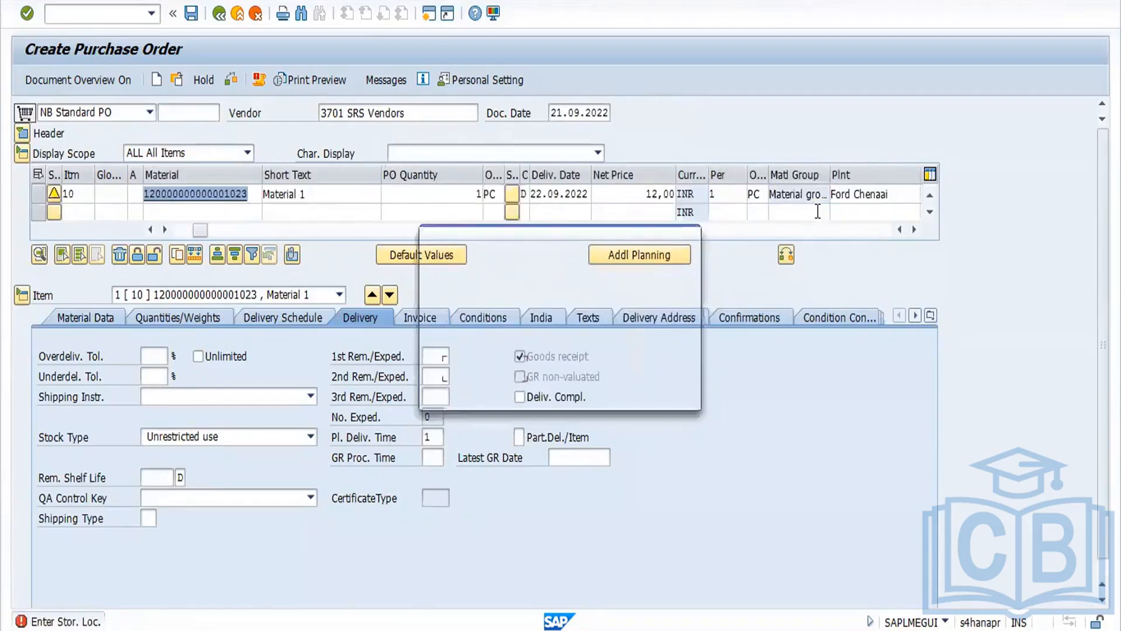
click(512, 366)
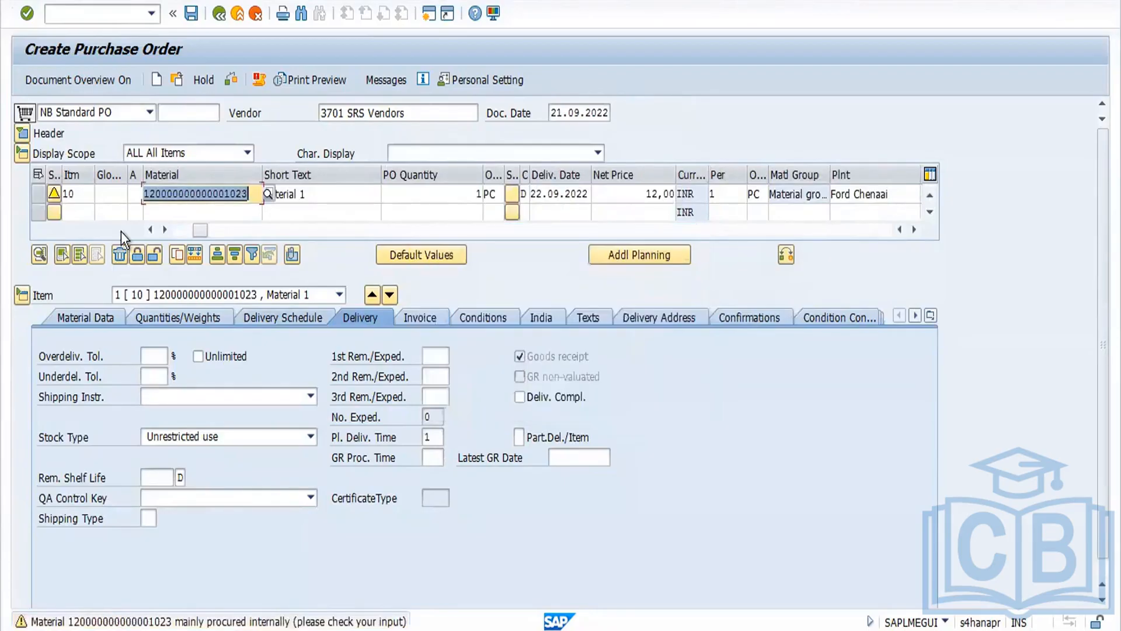
Step: Duplicate item 10 into further item lines, acknowledging the warnings
click(37, 195)
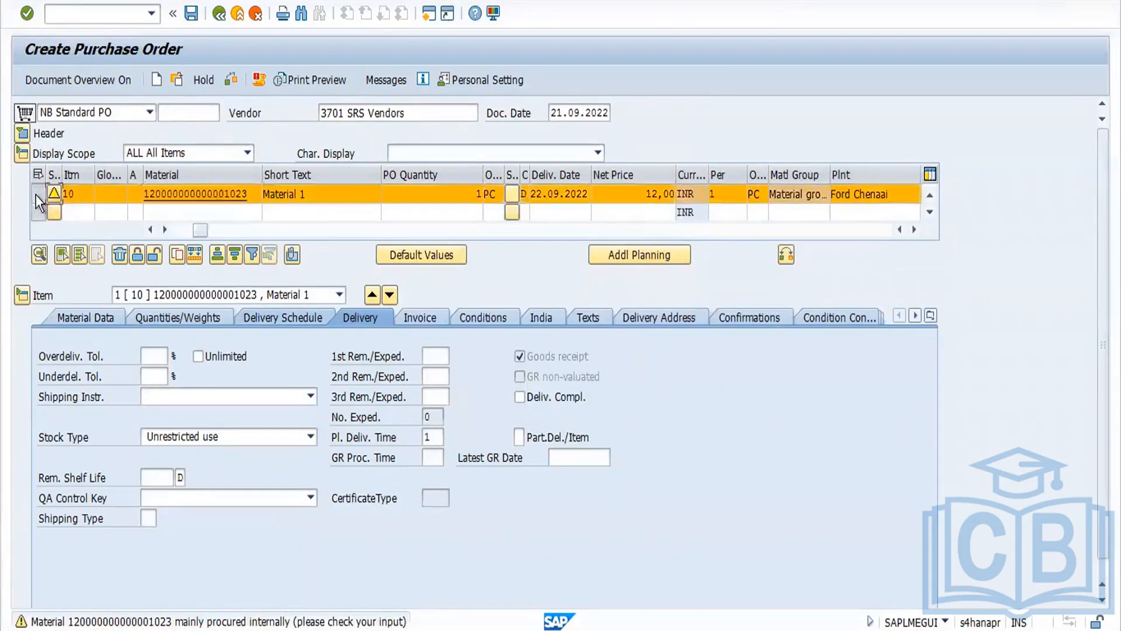
click(180, 258)
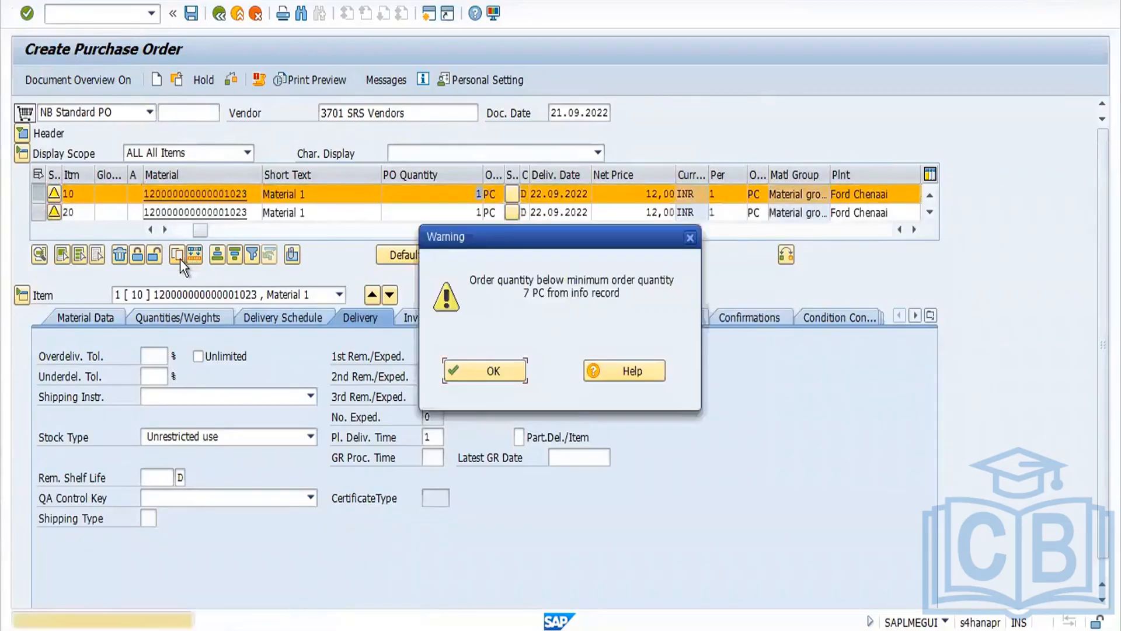
key(Return)
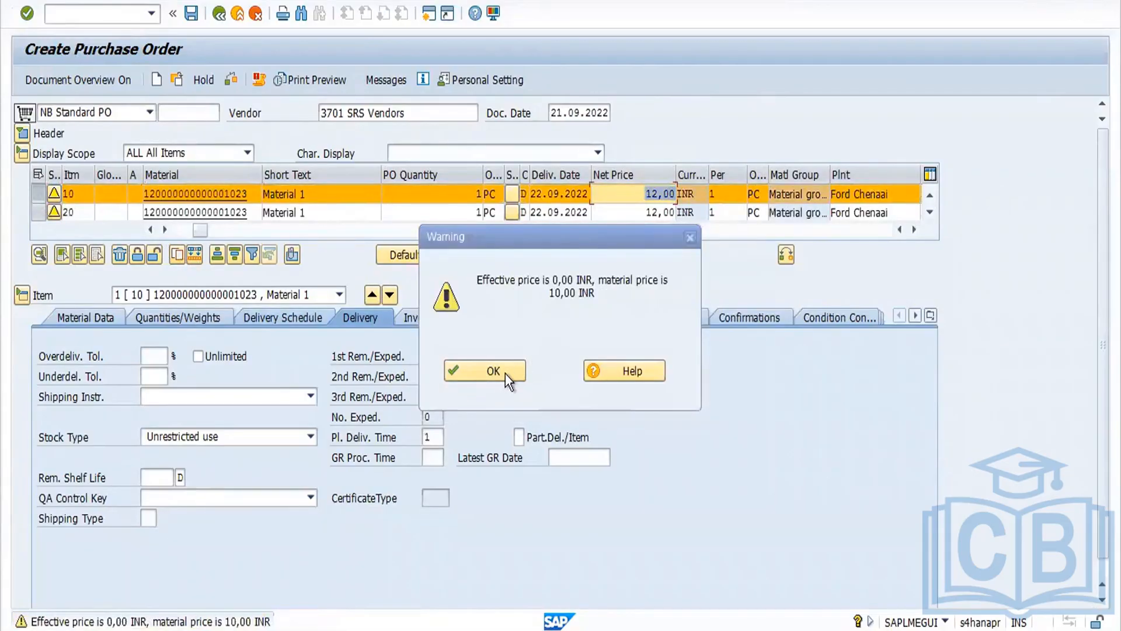
click(505, 374)
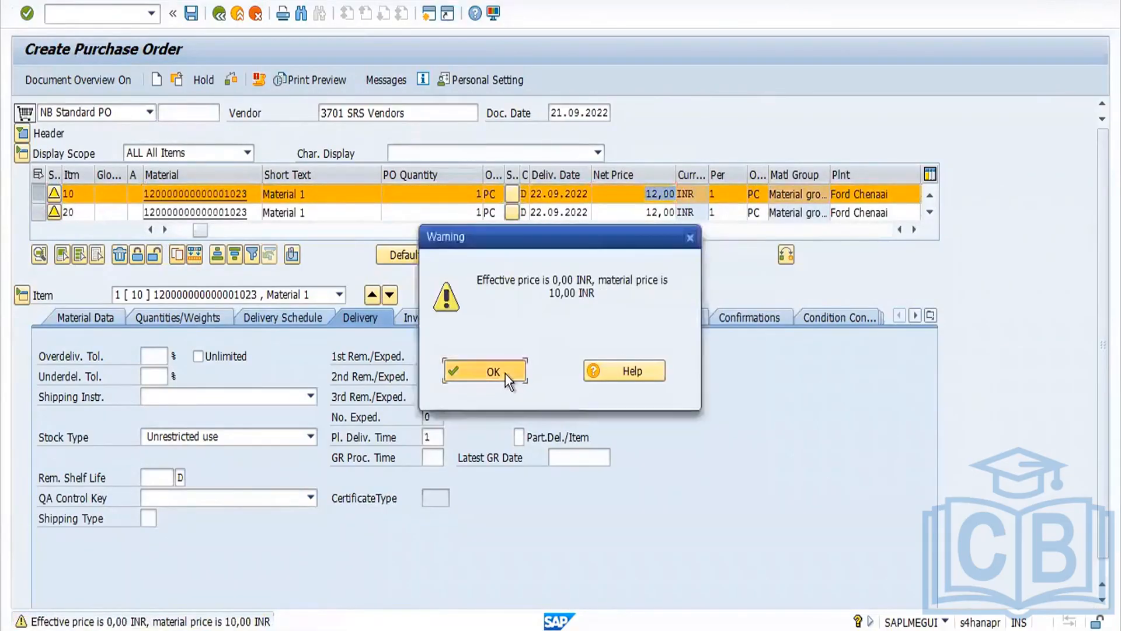
click(930, 211)
key(Return)
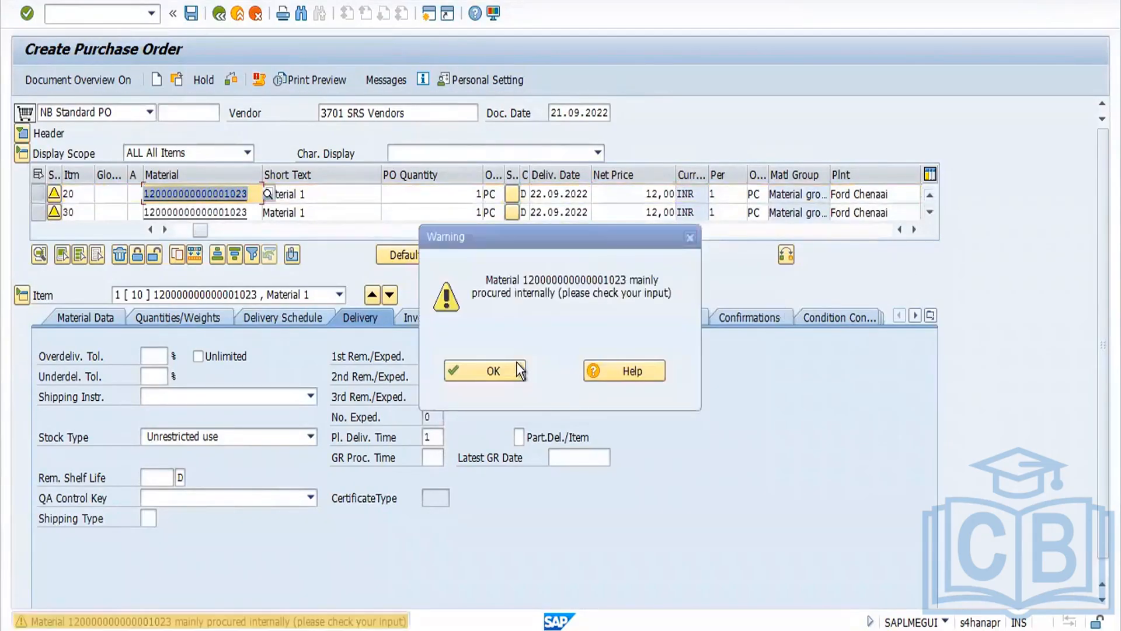
click(519, 370)
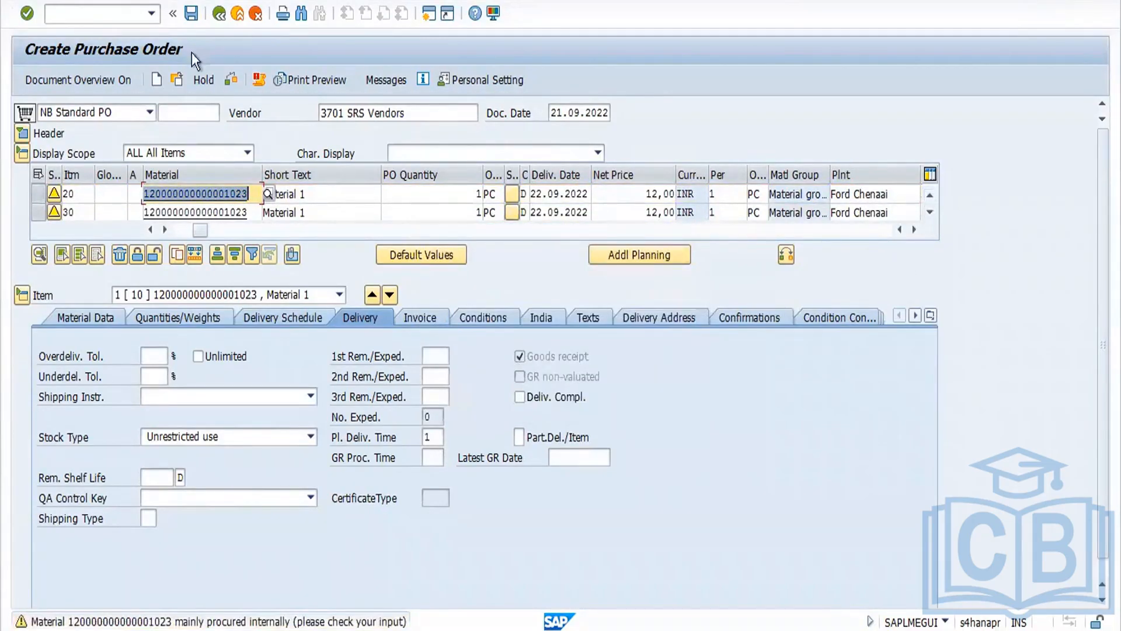
Step: Check the purchase order for errors and review its list of items
click(233, 78)
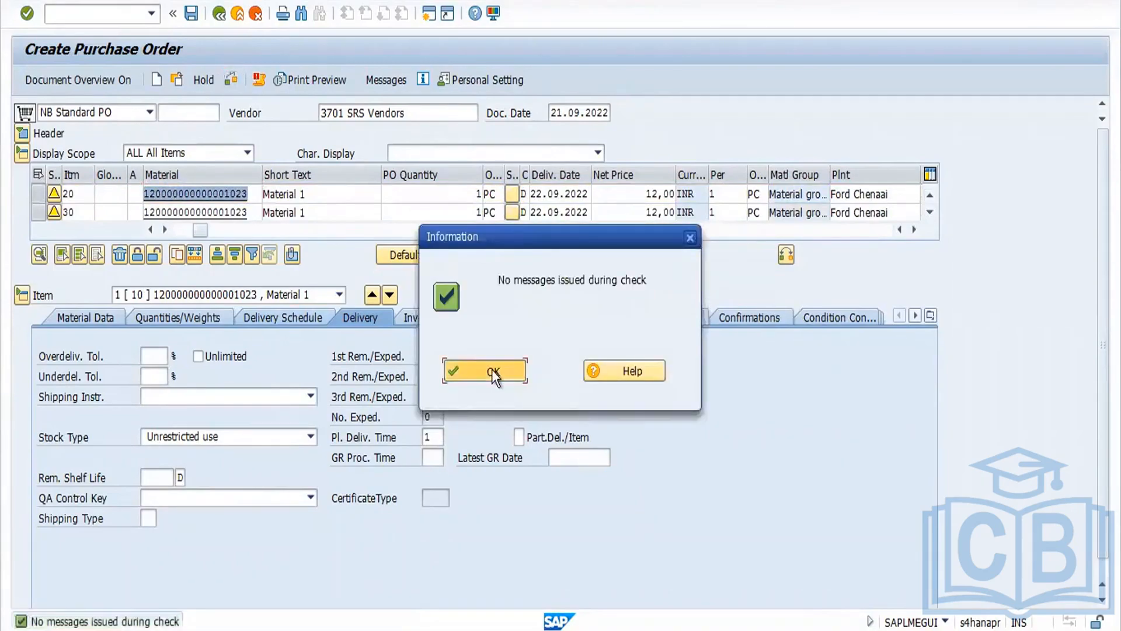
click(491, 369)
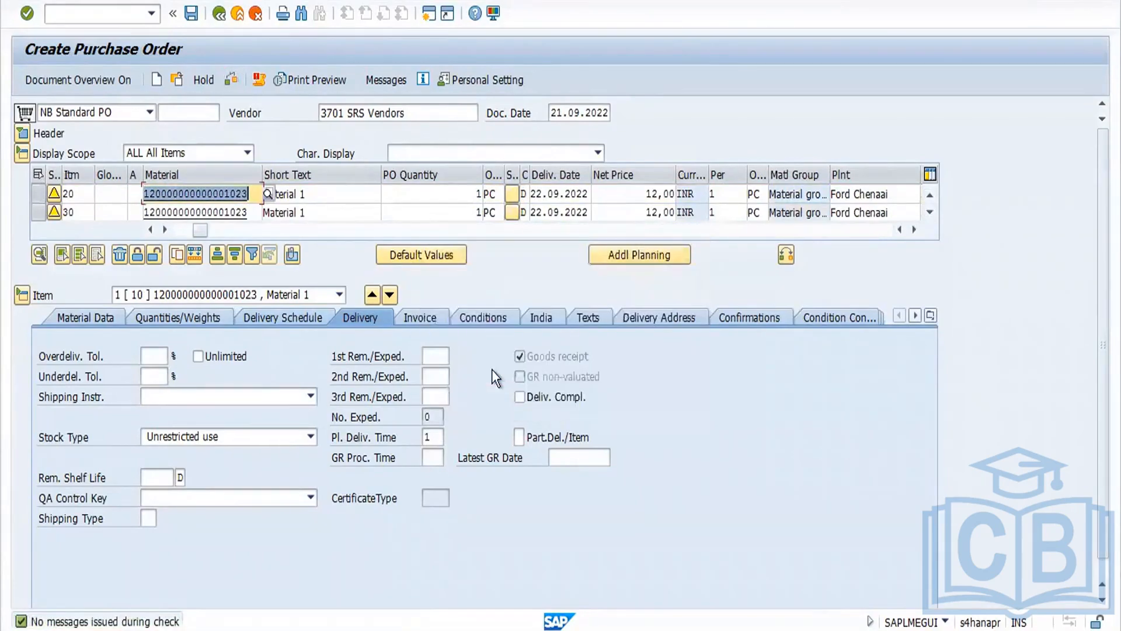
click(339, 295)
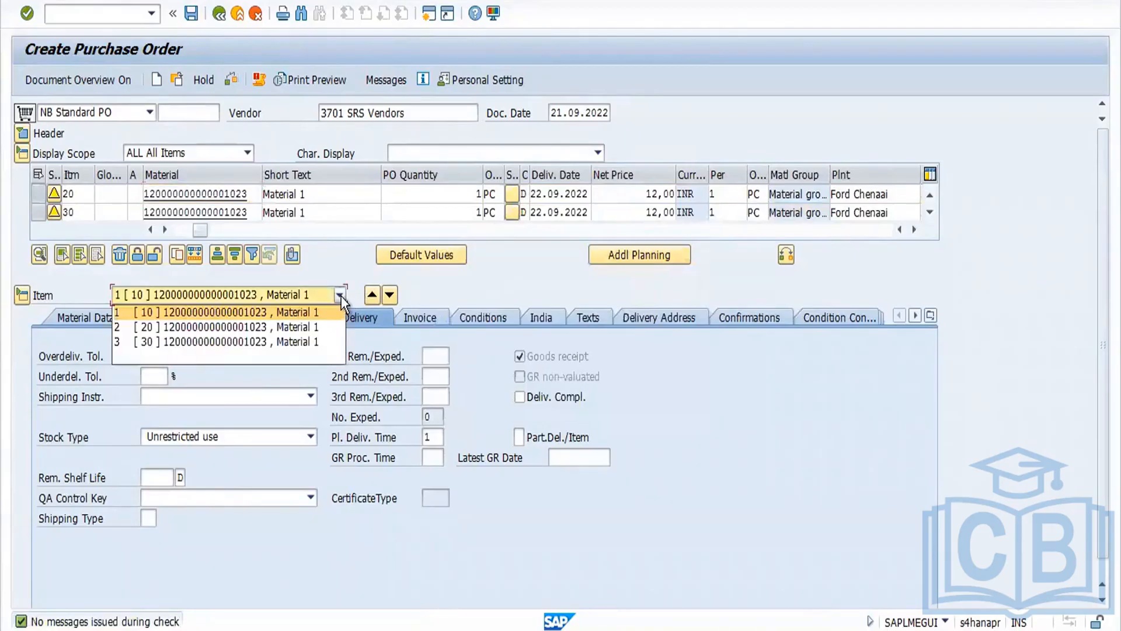
Step: Save the purchase order
click(197, 18)
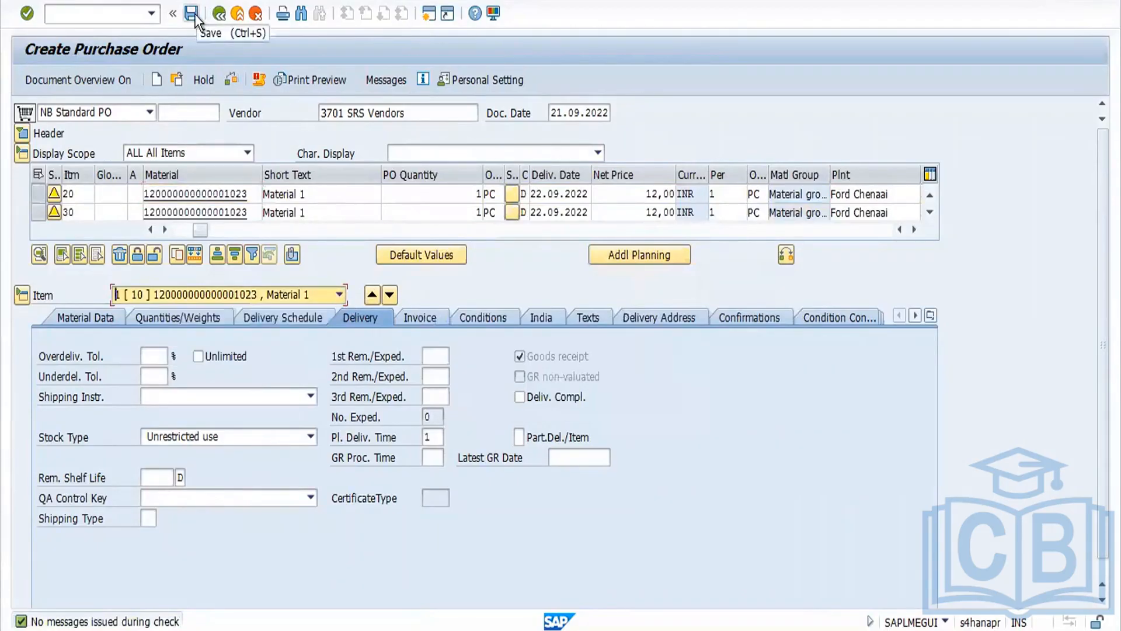
click(193, 14)
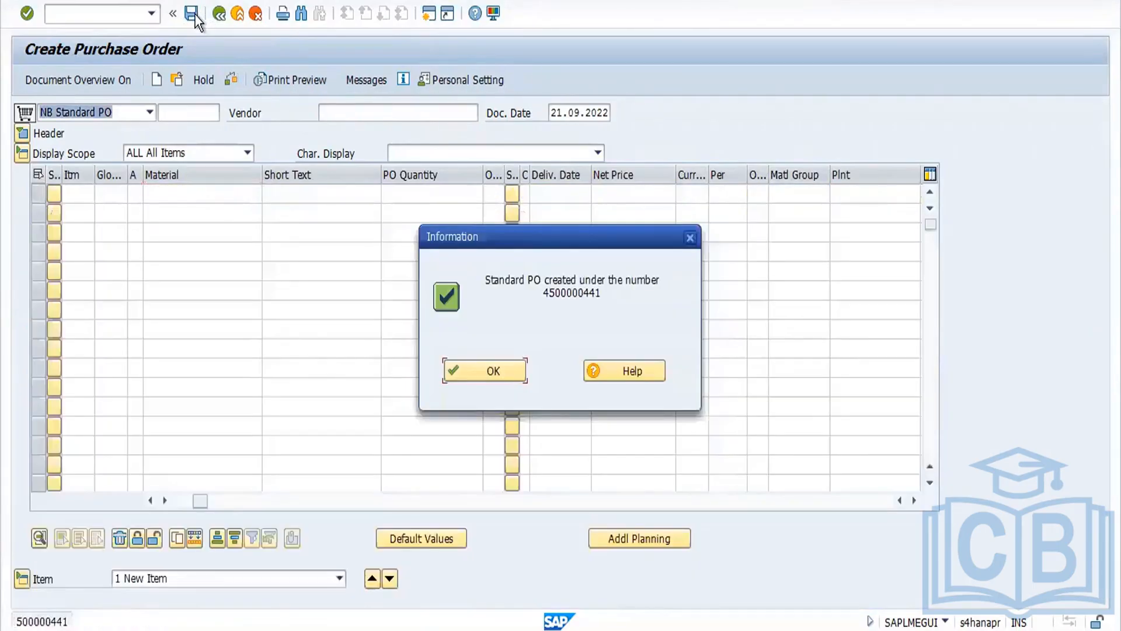
click(504, 369)
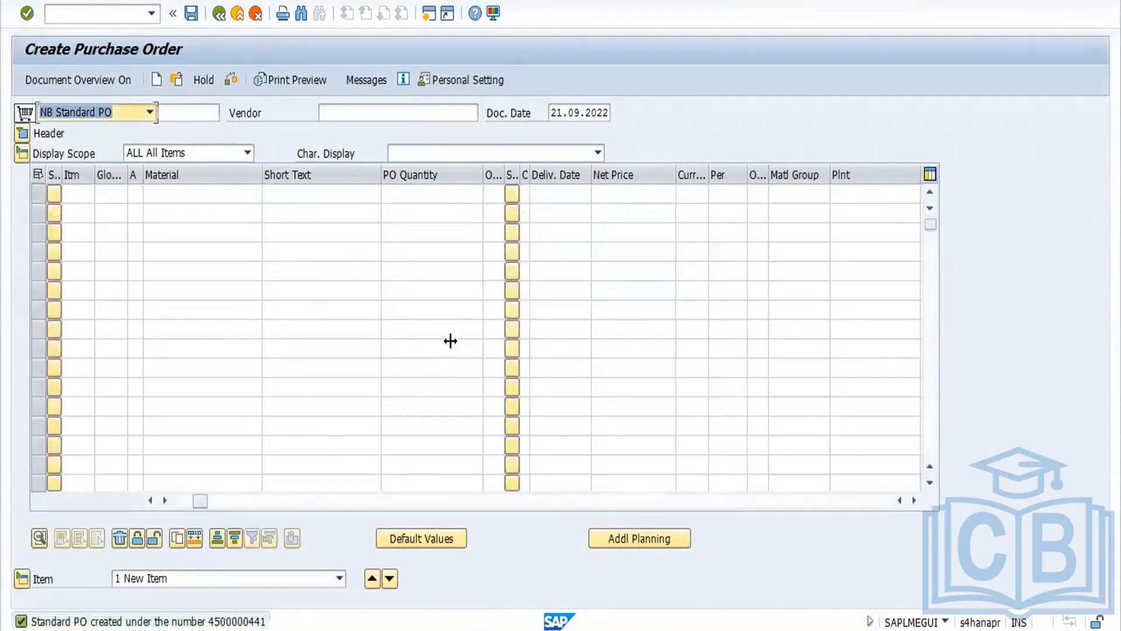
Step: Reopen the saved purchase order in change mode and set the PO quantity of items 10 and 20 to 10, accepting the warning
click(181, 82)
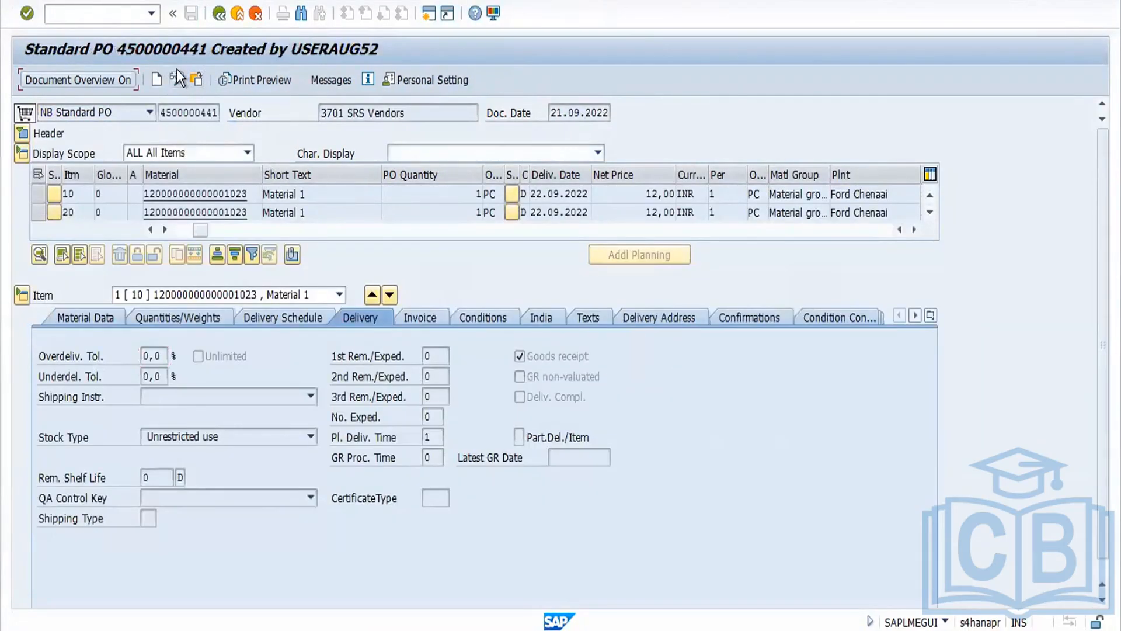
click(177, 82)
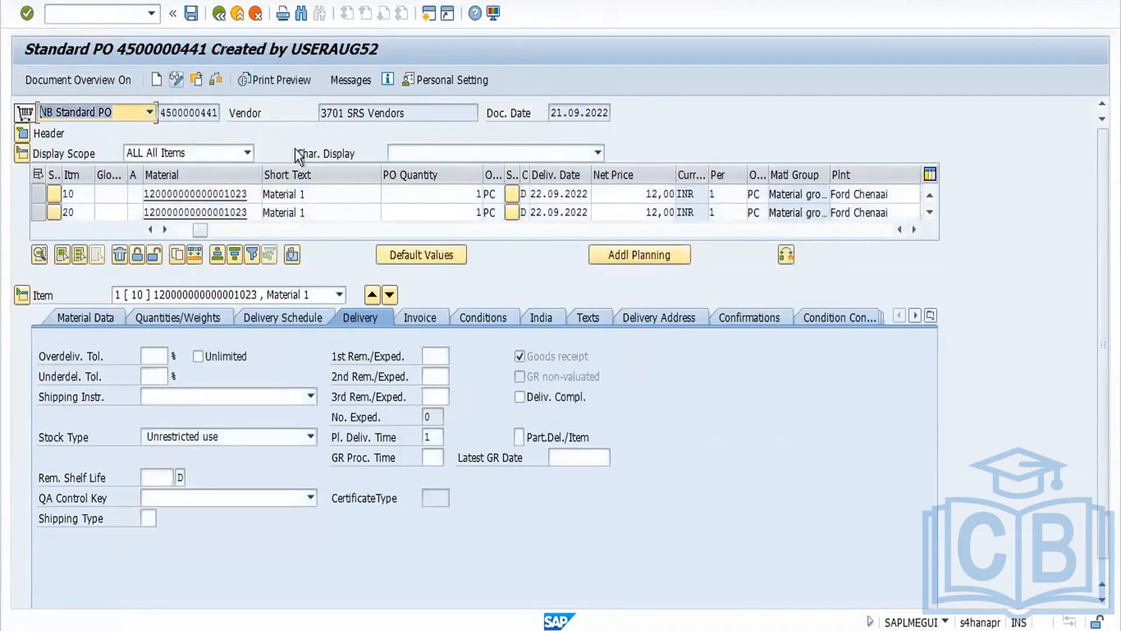
click(470, 193)
text(10)
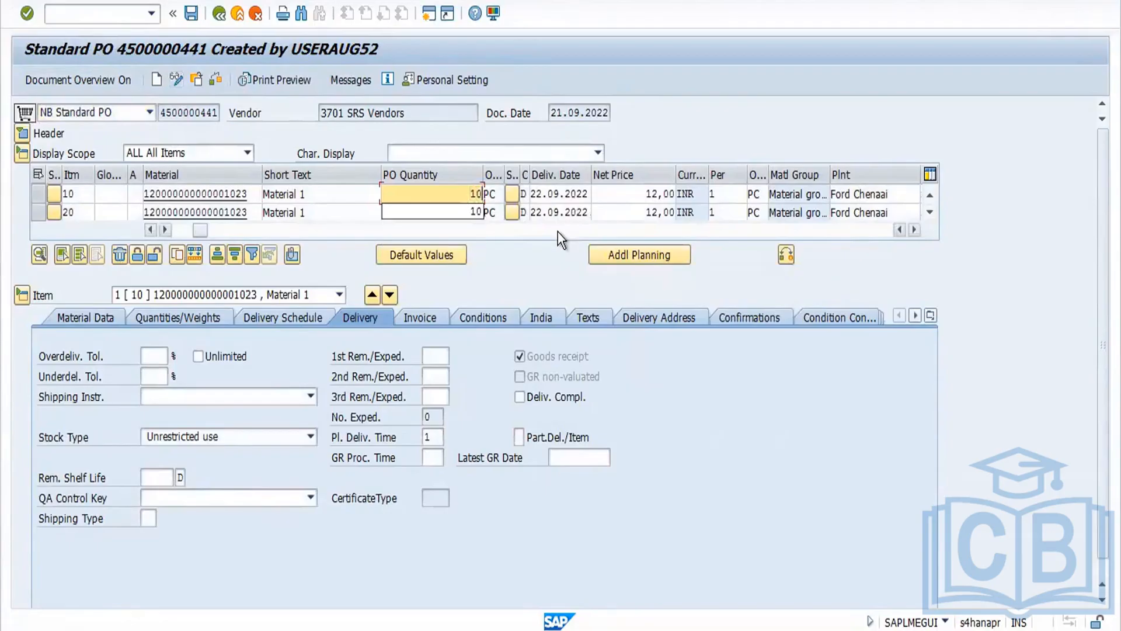
click(455, 201)
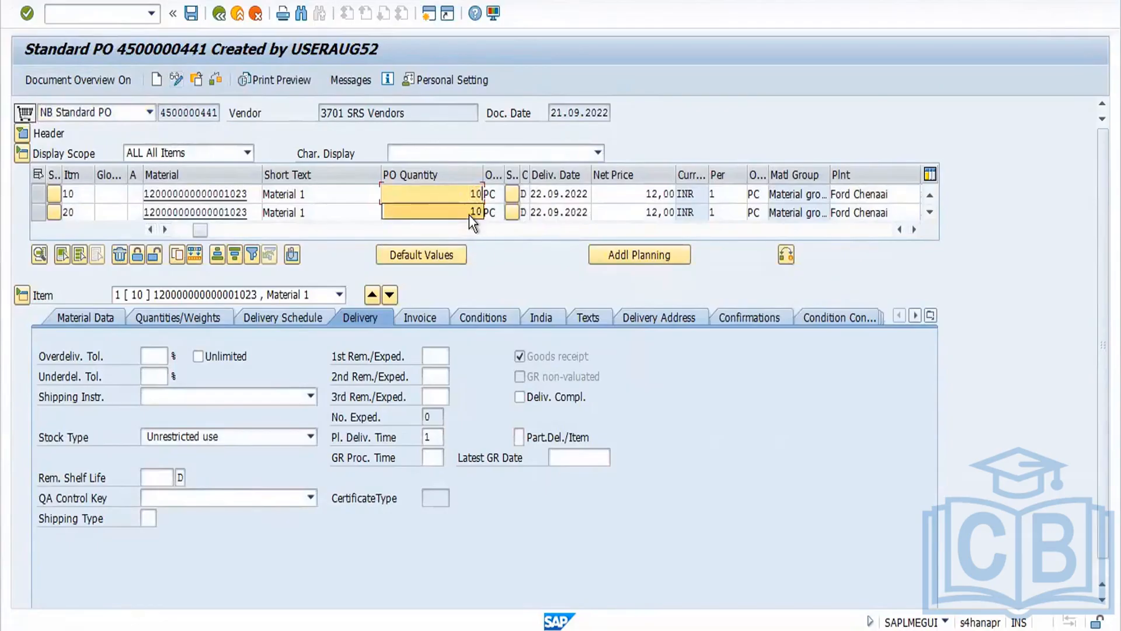
click(469, 215)
drag(461, 214, 544, 215)
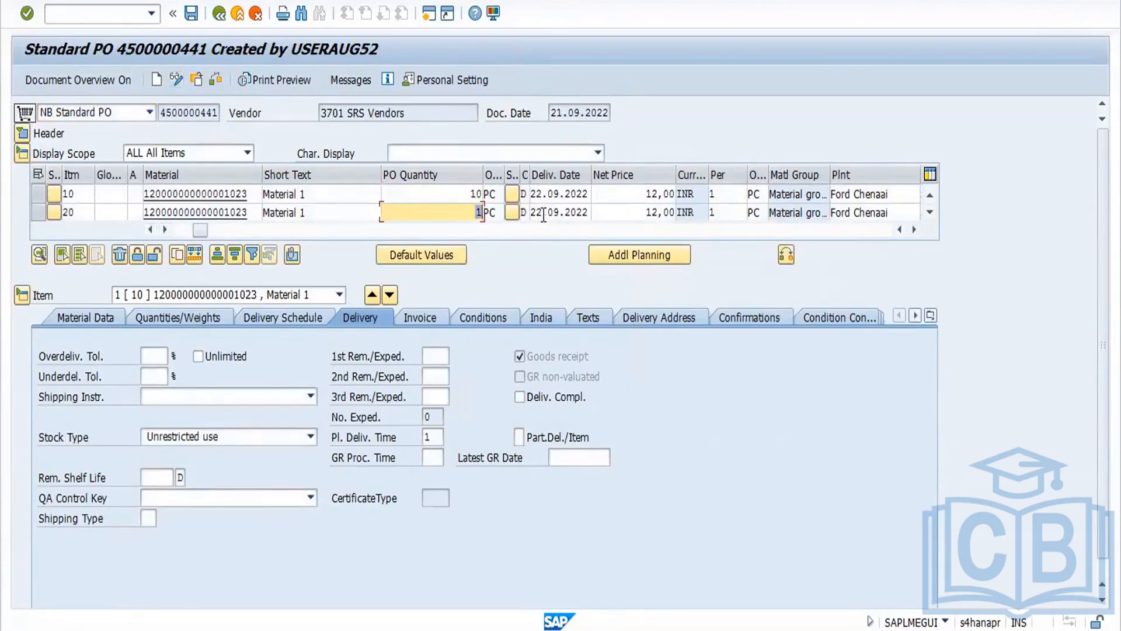
text(10)
key(Return)
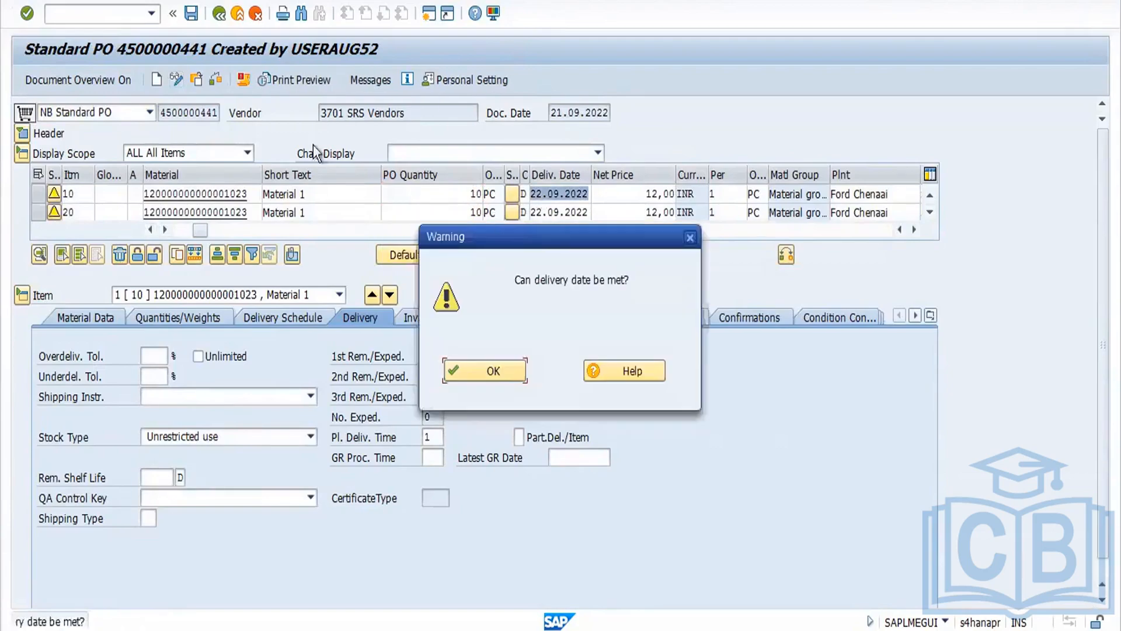
click(493, 369)
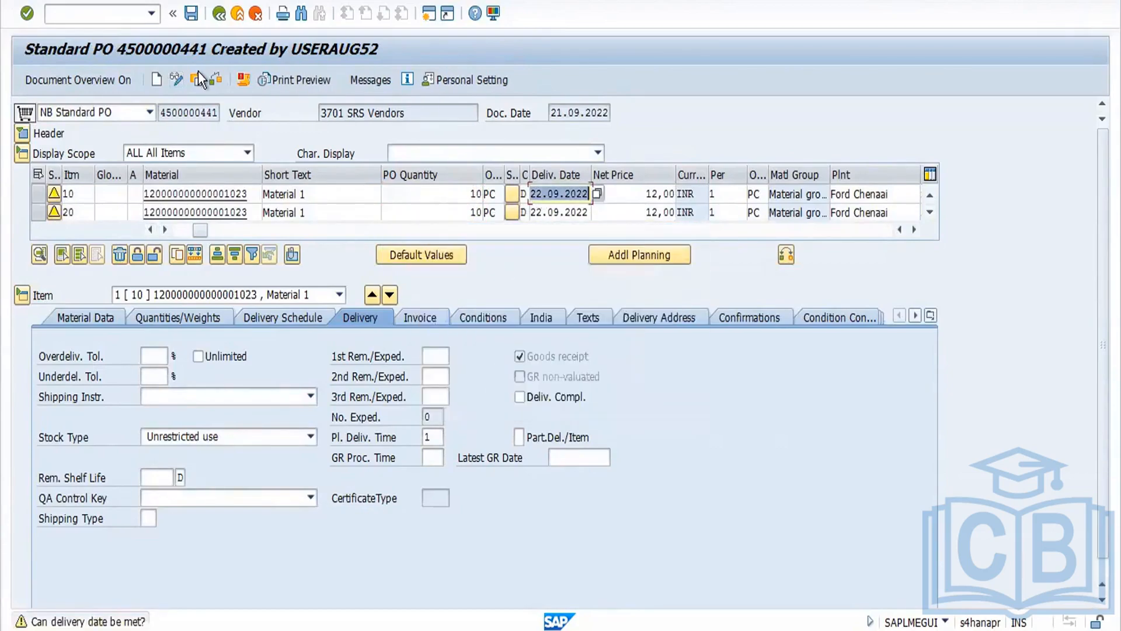
Step: Save the purchase order and copy its document number
click(193, 20)
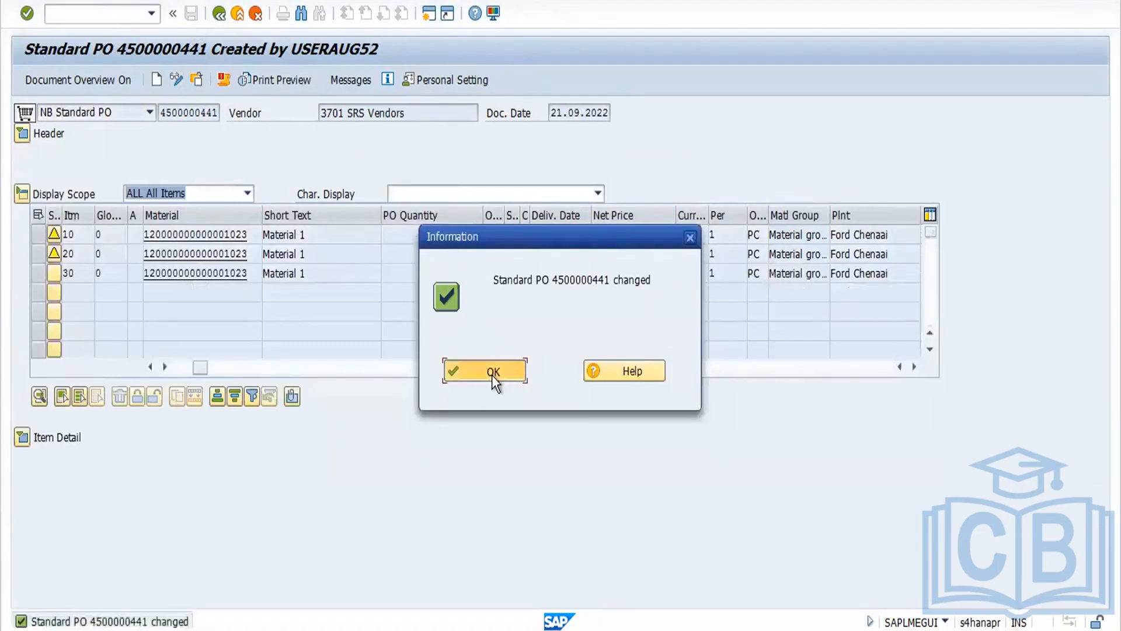
click(493, 374)
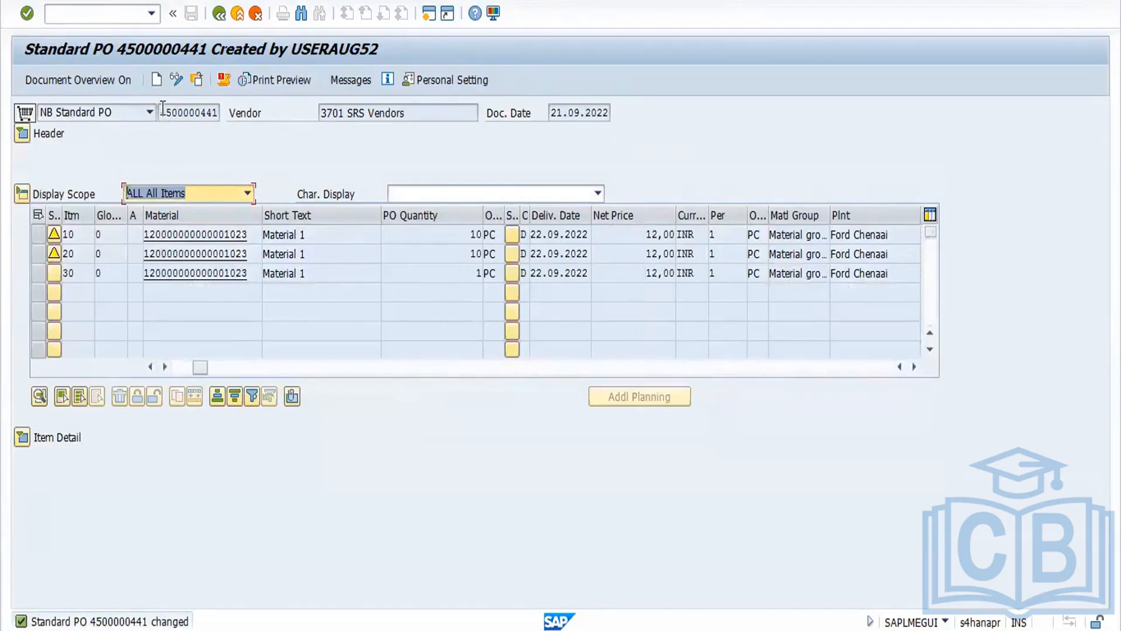
drag(162, 113, 264, 126)
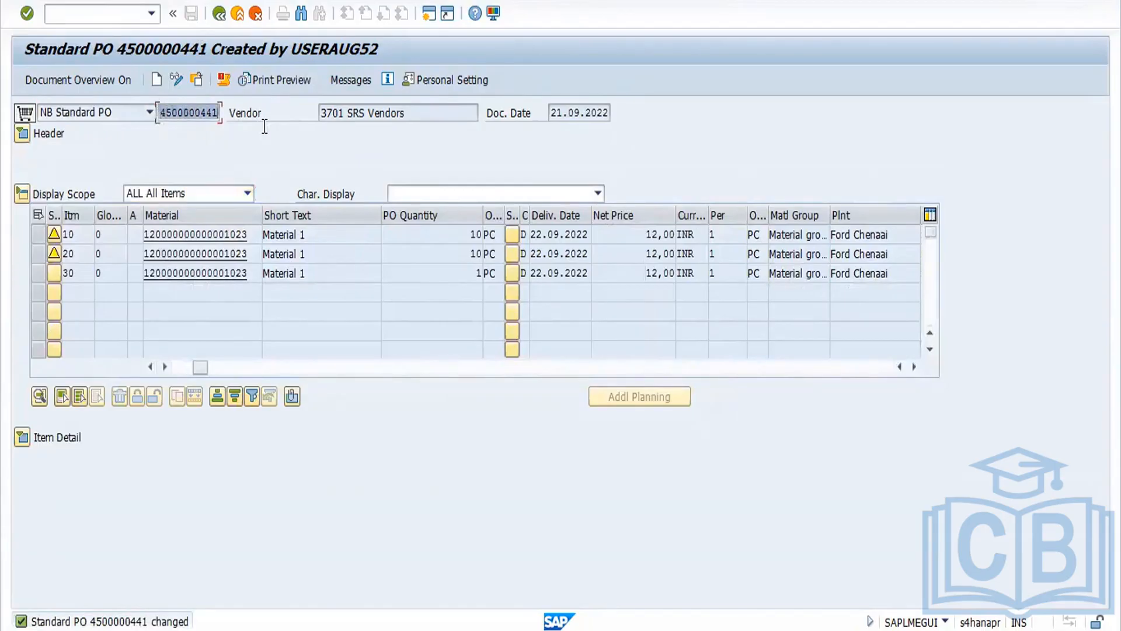
key(ctrl+c)
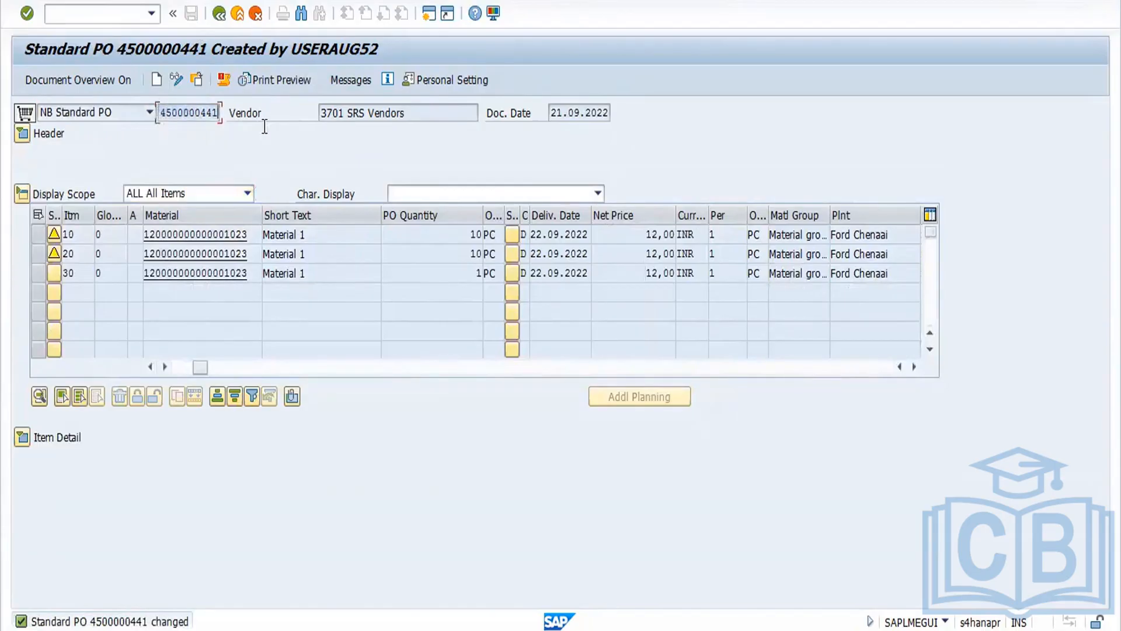
Step: Open the purchase order in ME22N and show the item details for item 30
click(218, 14)
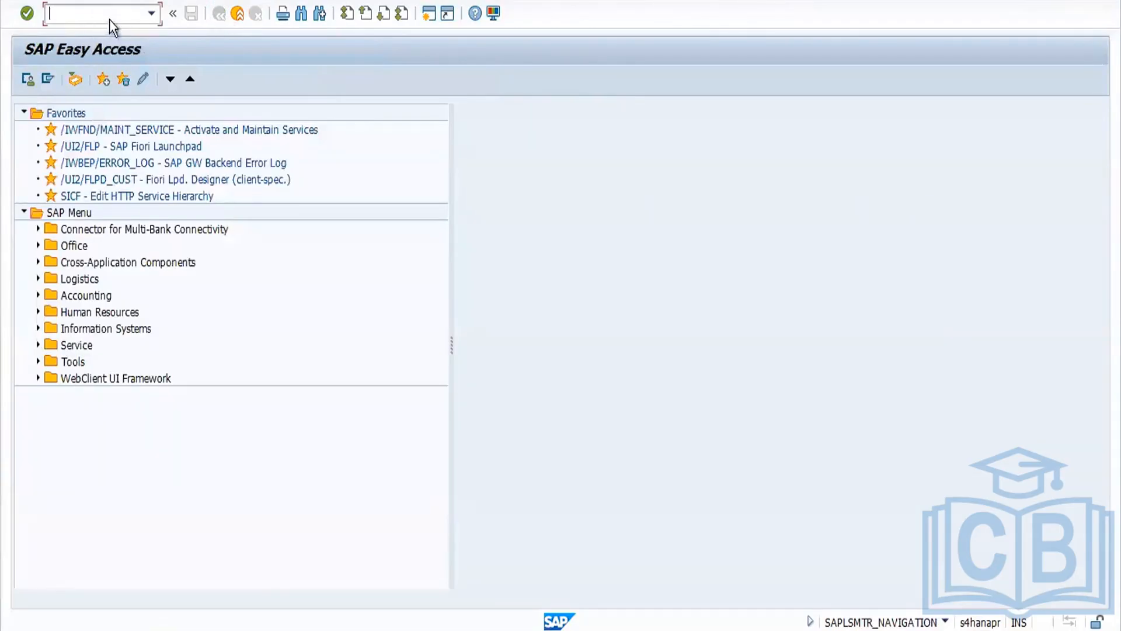
text(ME22N)
key(Return)
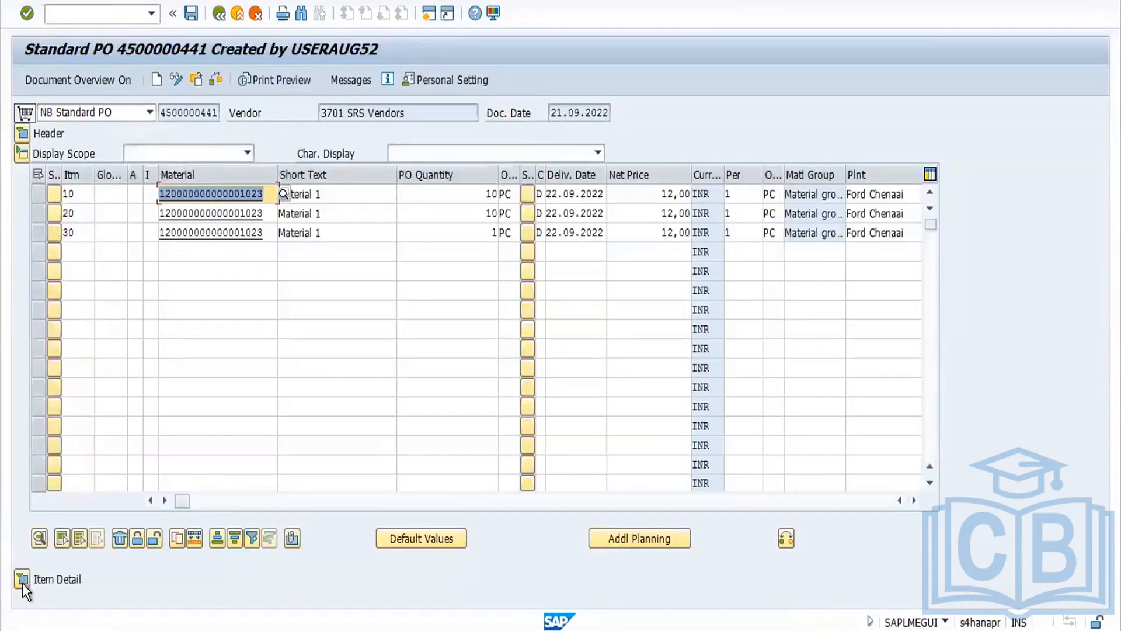
click(23, 580)
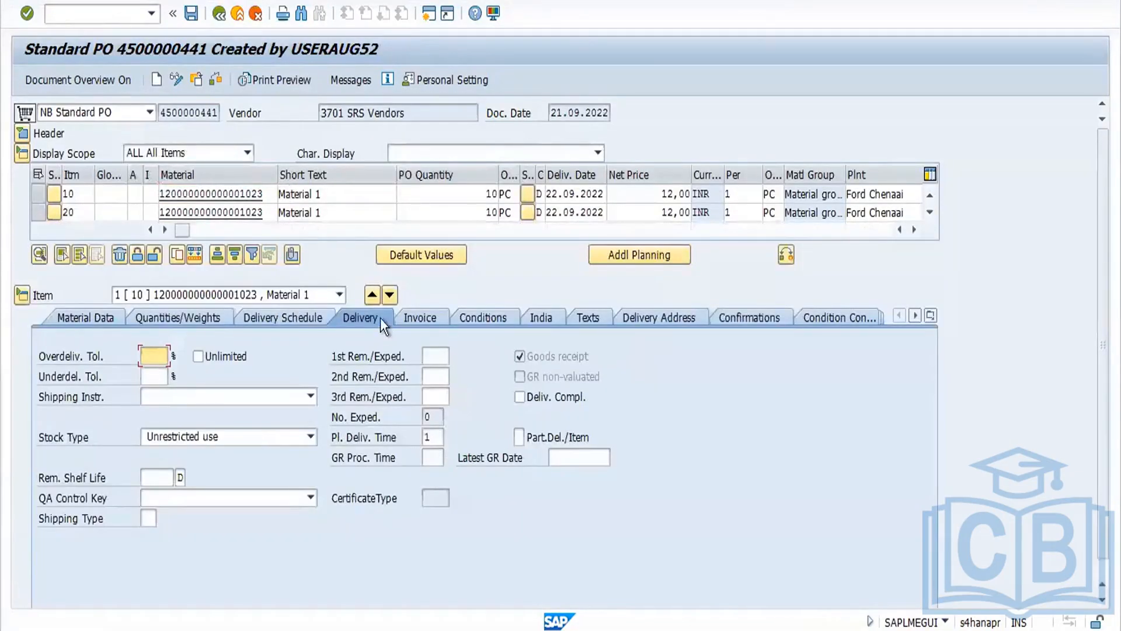
click(343, 294)
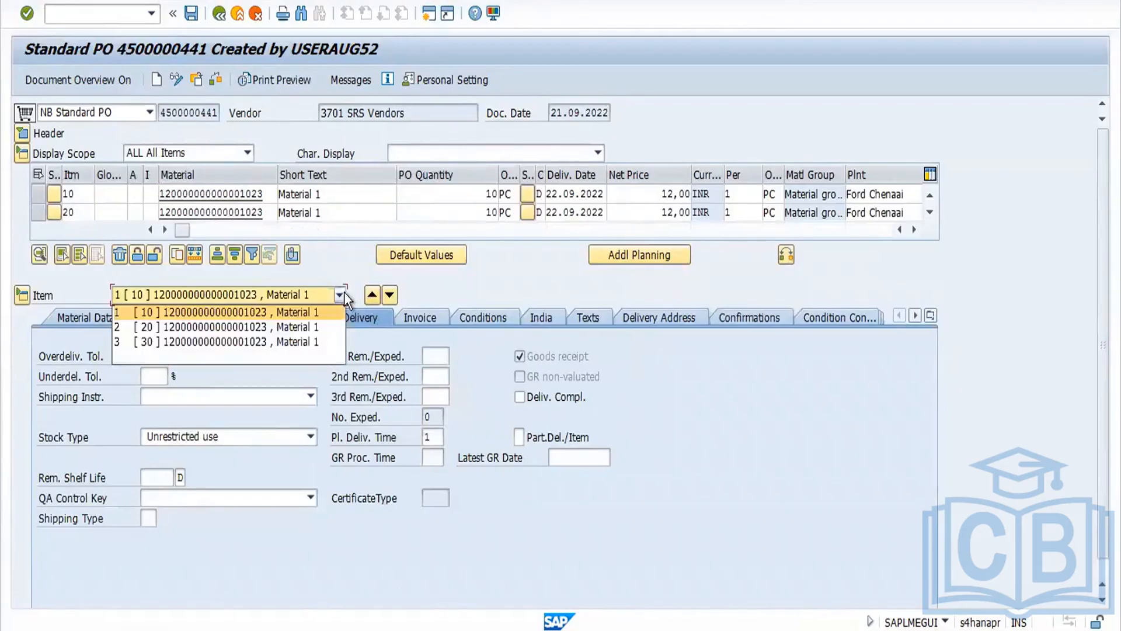
click(320, 341)
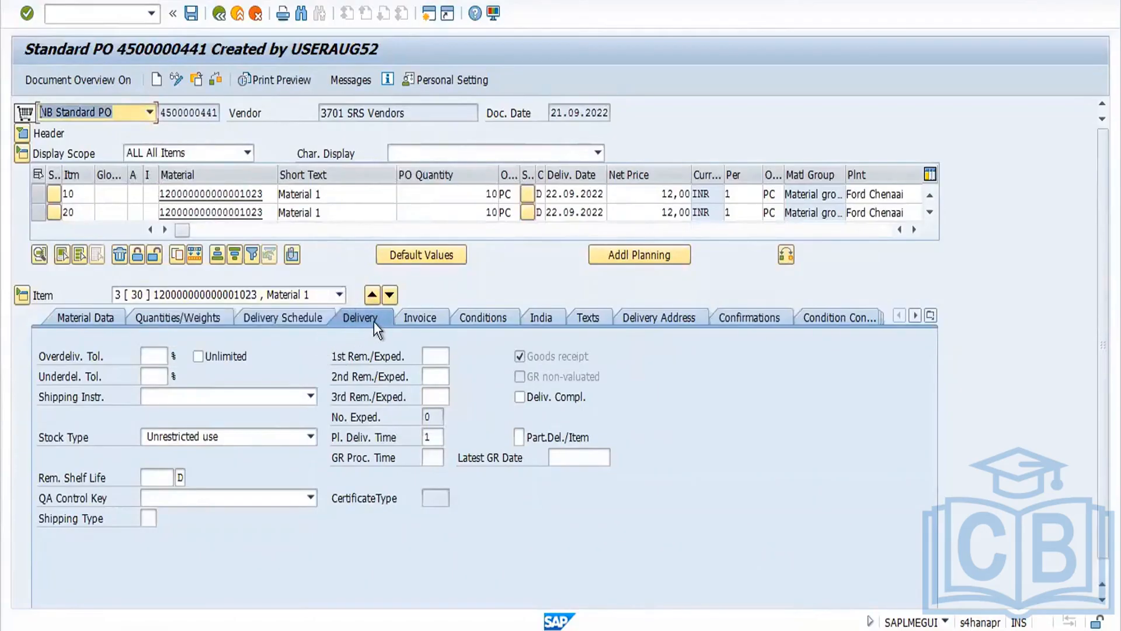
Step: Flag the delivery completed indicator on item 30 and check the purchase order, reviewing the header status
click(520, 397)
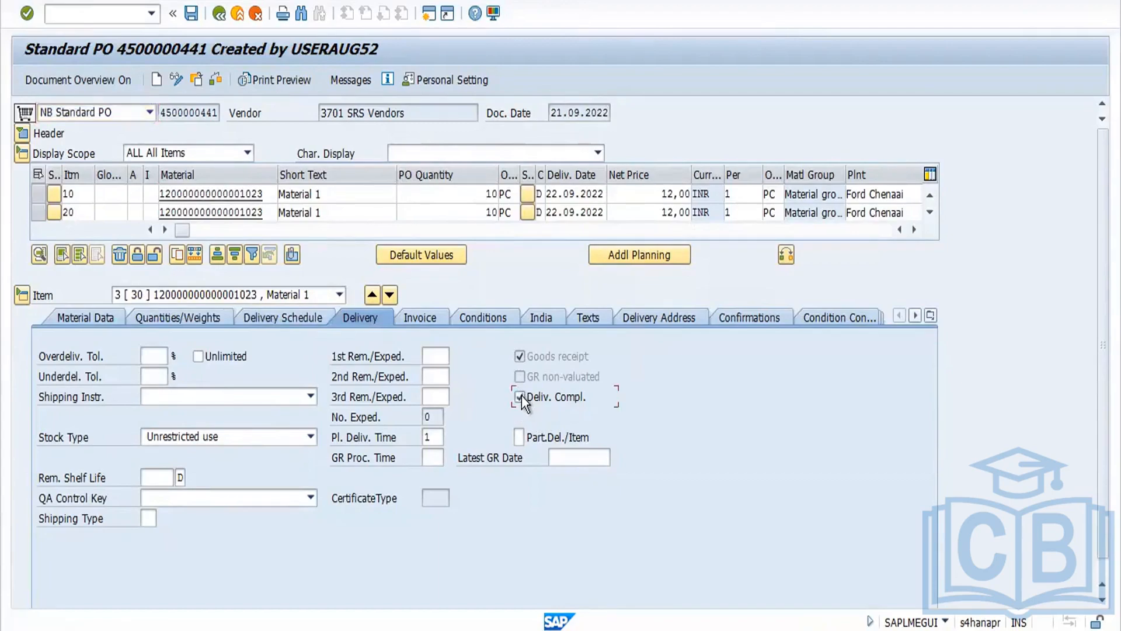
click(22, 132)
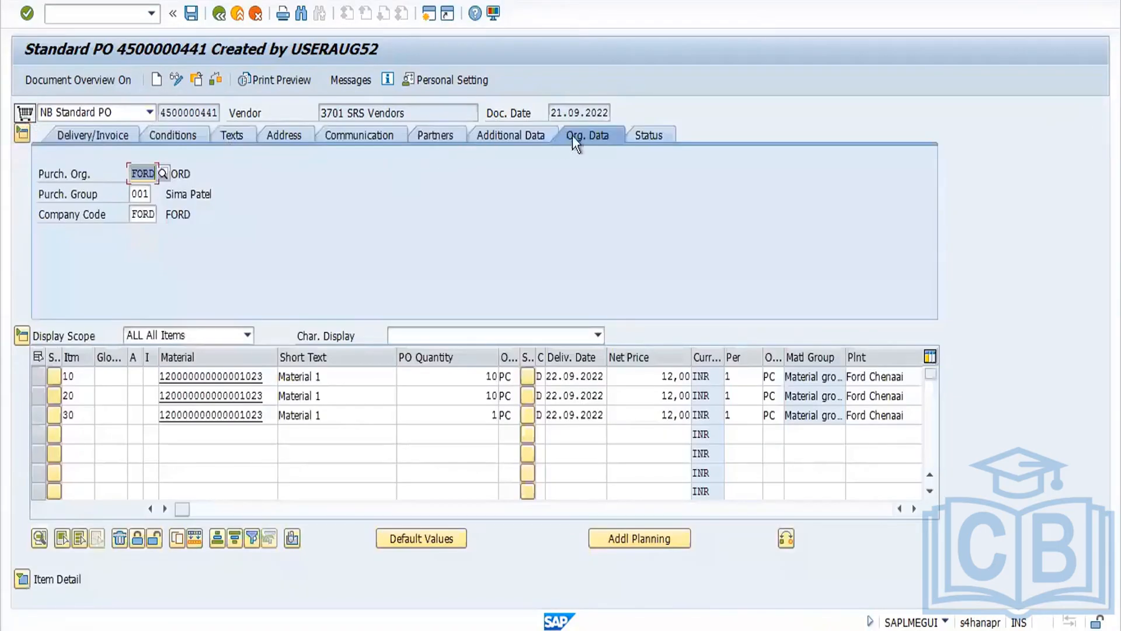
click(660, 136)
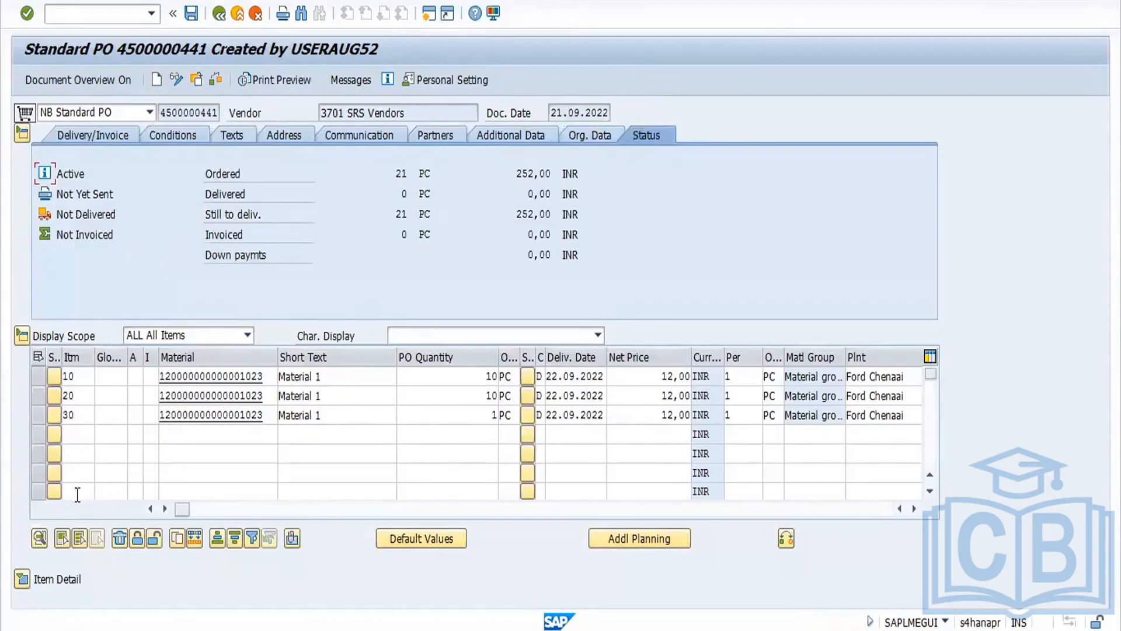
click(22, 579)
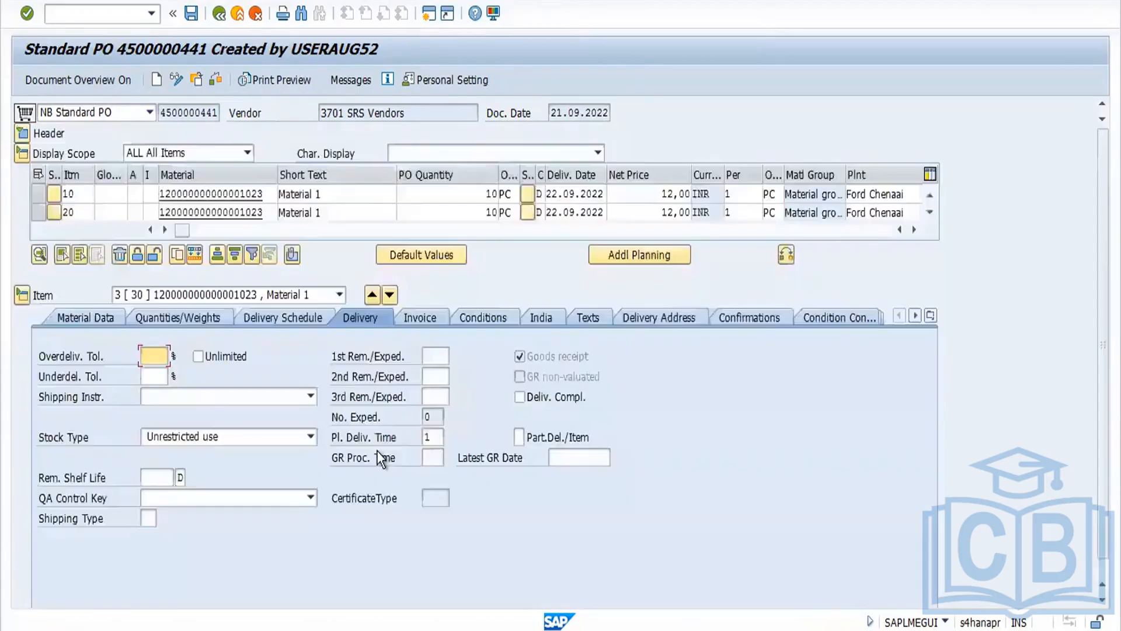
click(520, 398)
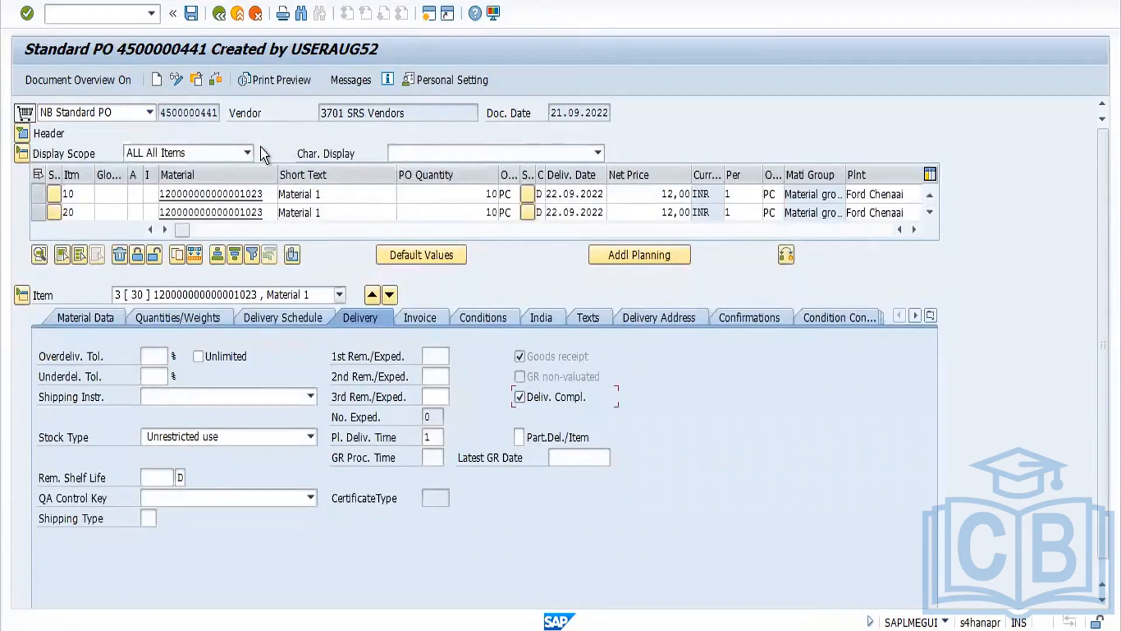
click(216, 80)
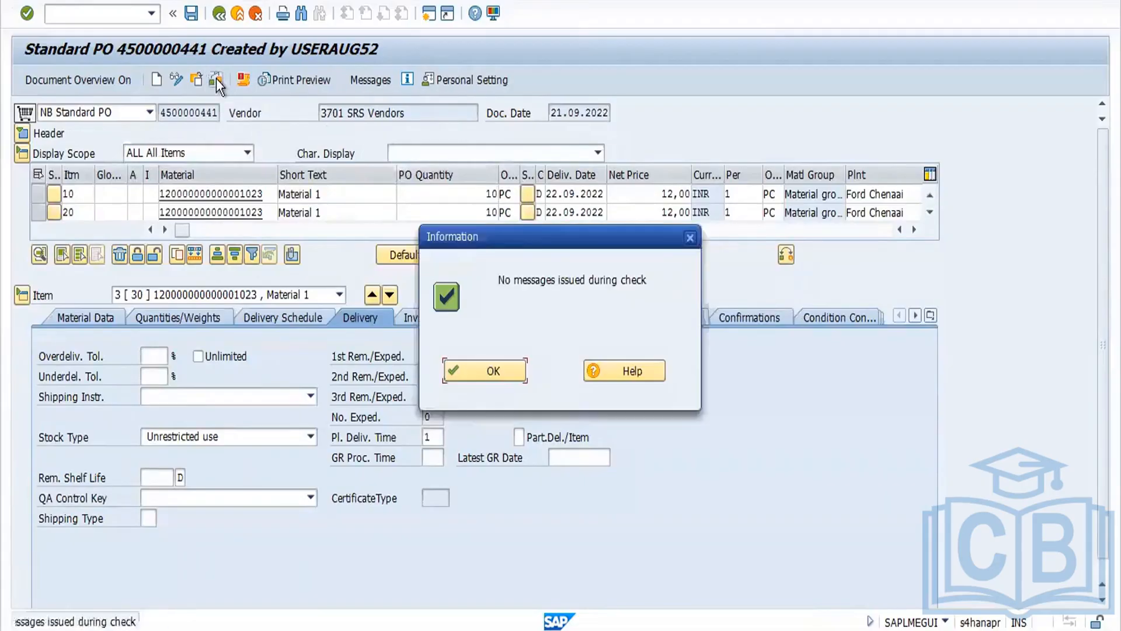
click(499, 370)
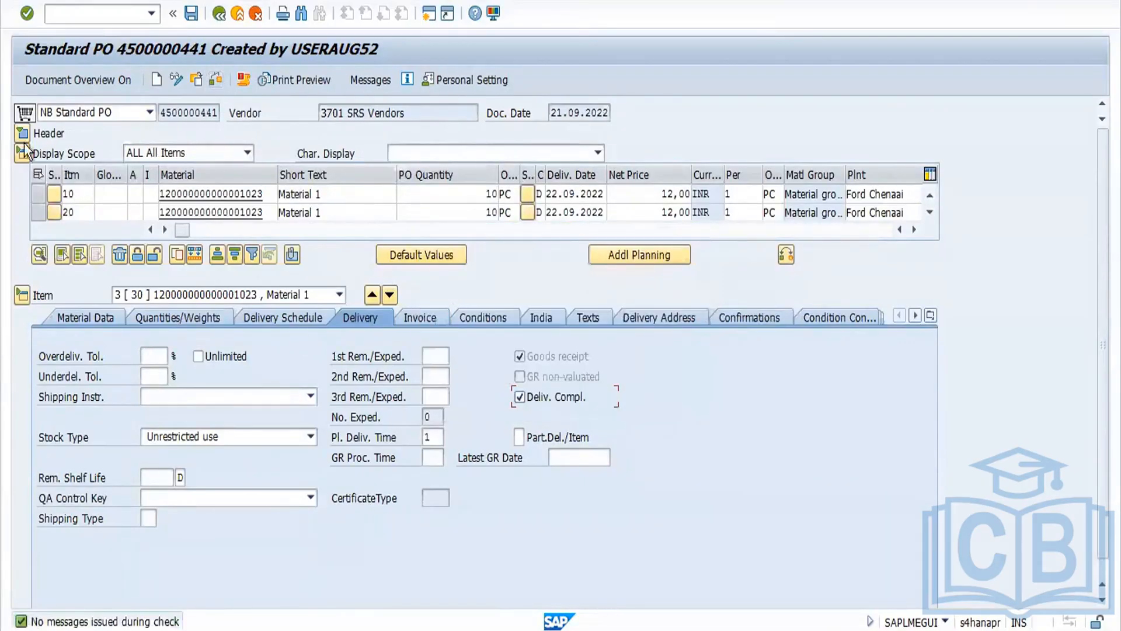
Step: Review the header status totals and the item quantities, then save the purchase order
click(22, 136)
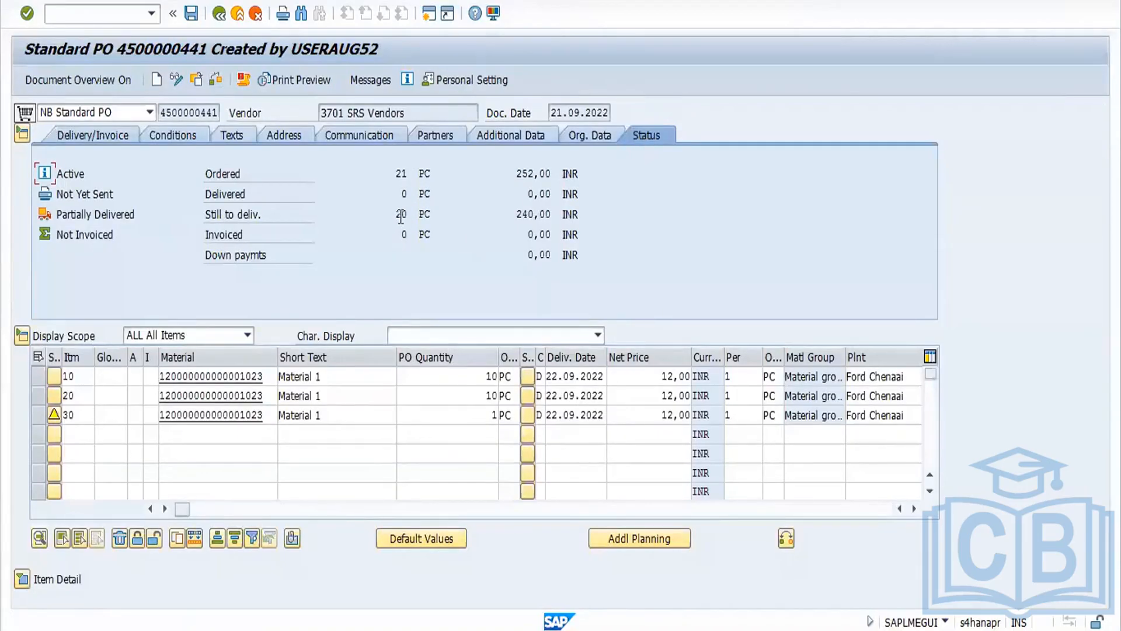
drag(400, 216, 418, 214)
click(490, 416)
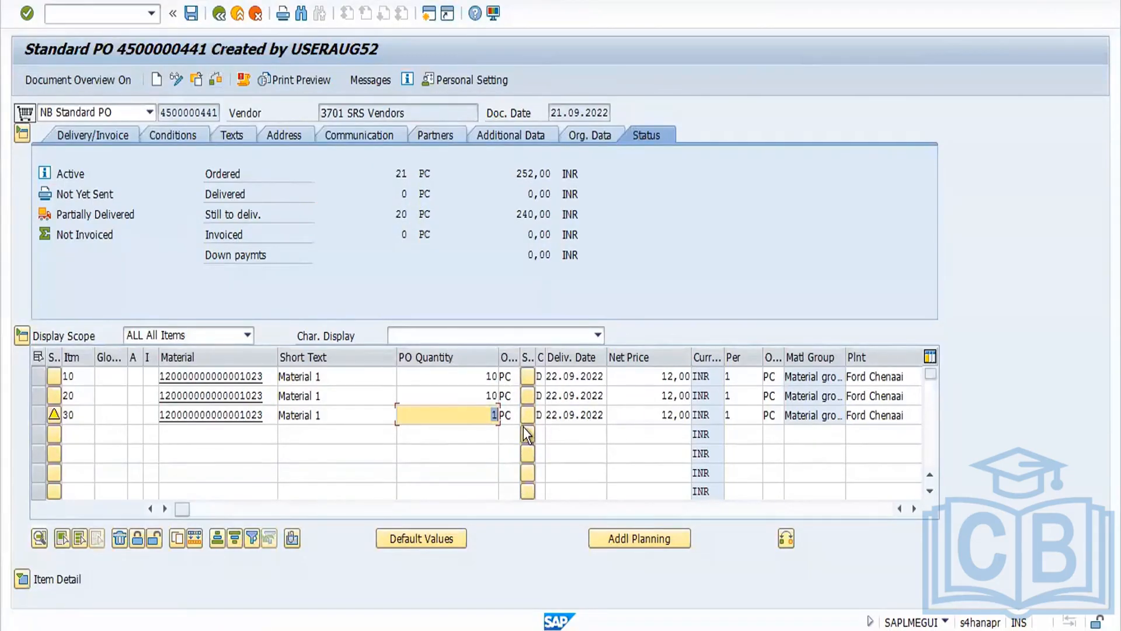
click(527, 435)
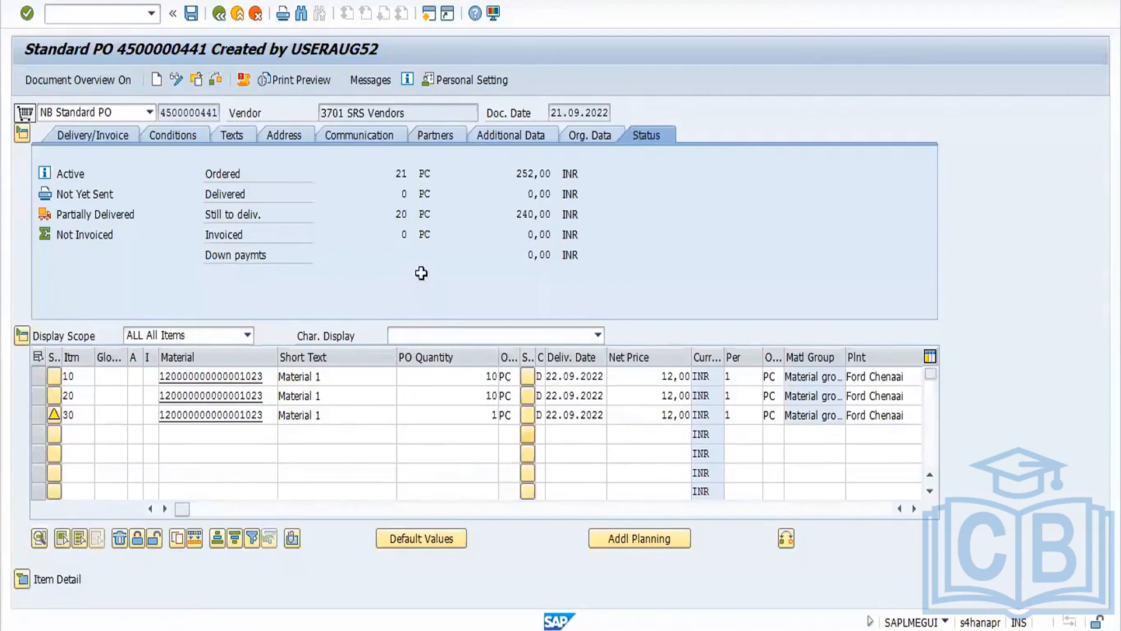
click(196, 18)
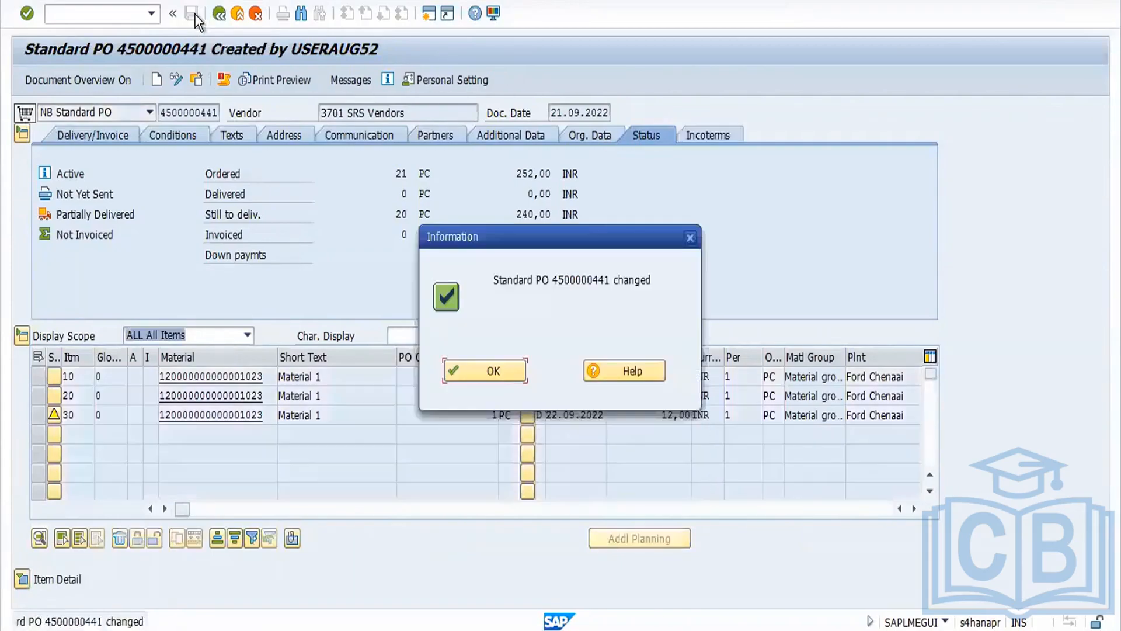
click(508, 369)
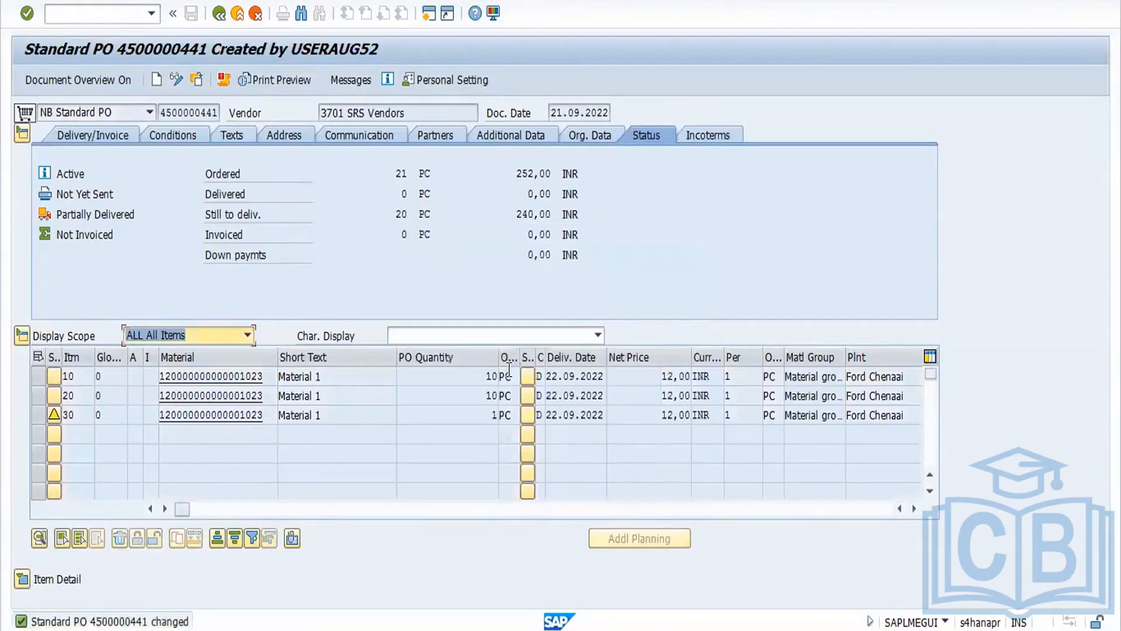
Step: Copy the purchase order number and start transaction MIGO
double_click(494, 415)
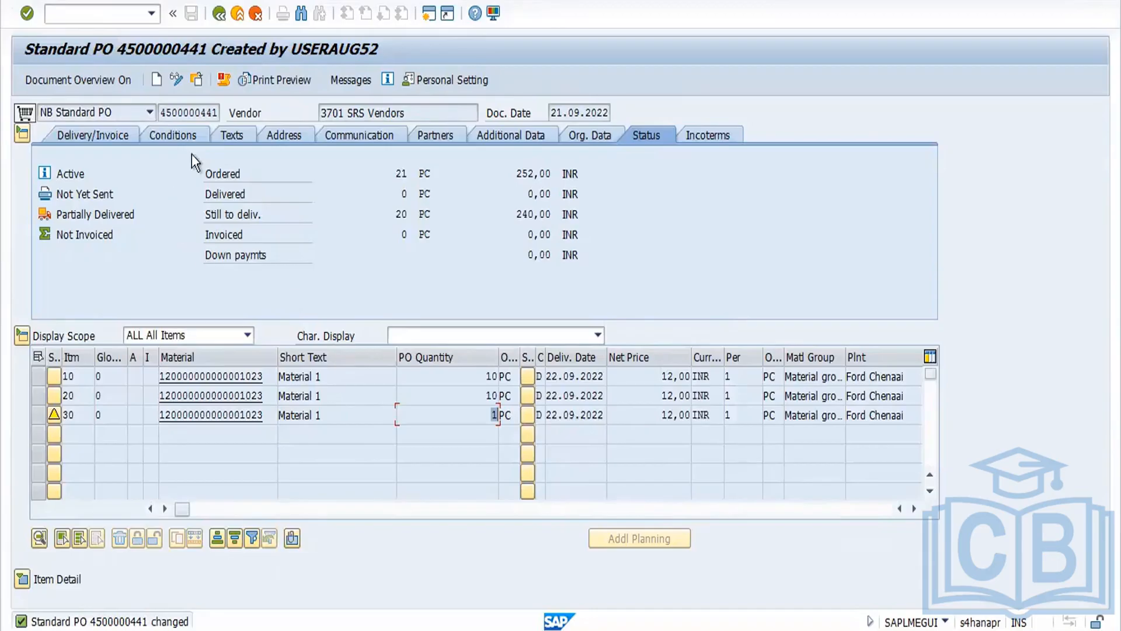
drag(161, 117, 261, 109)
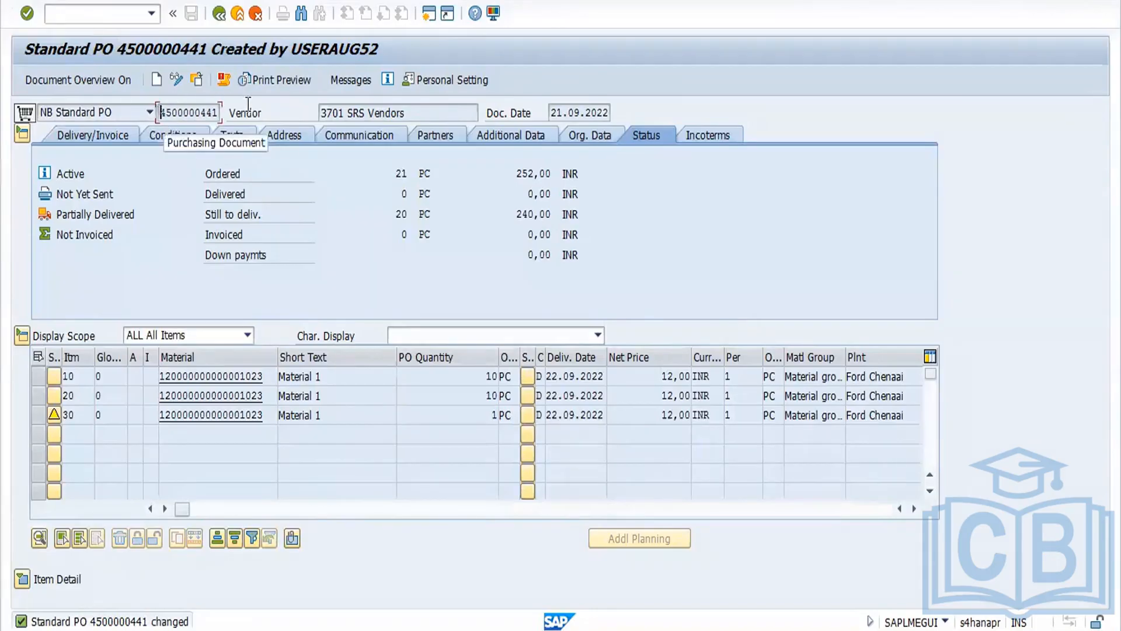
key(ctrl+c)
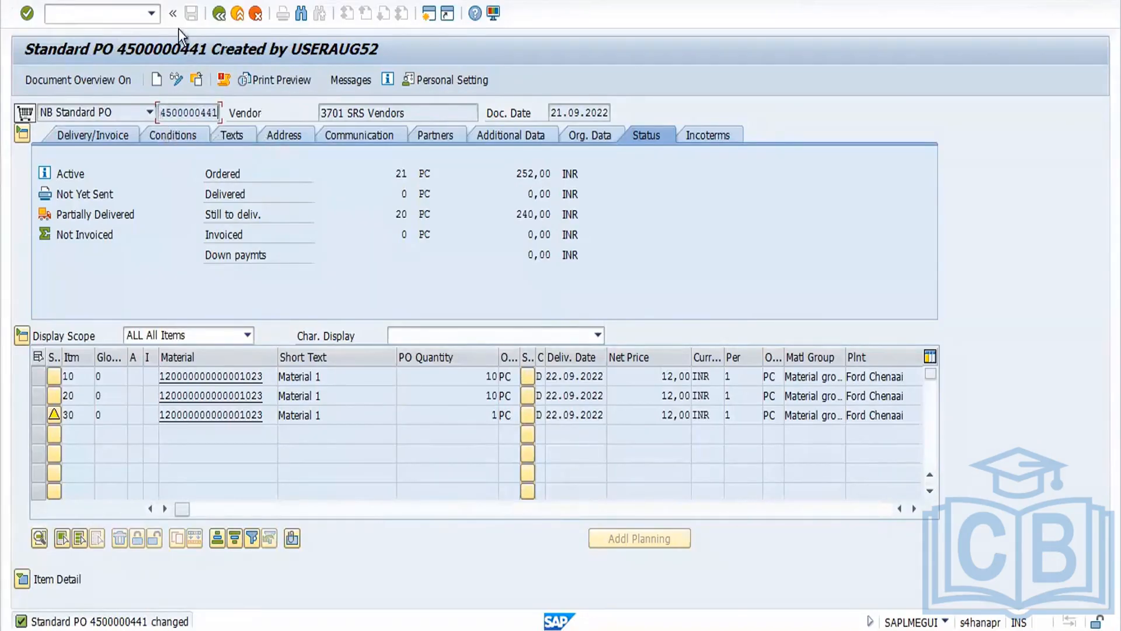
click(124, 10)
text(/NMIGO)
key(Return)
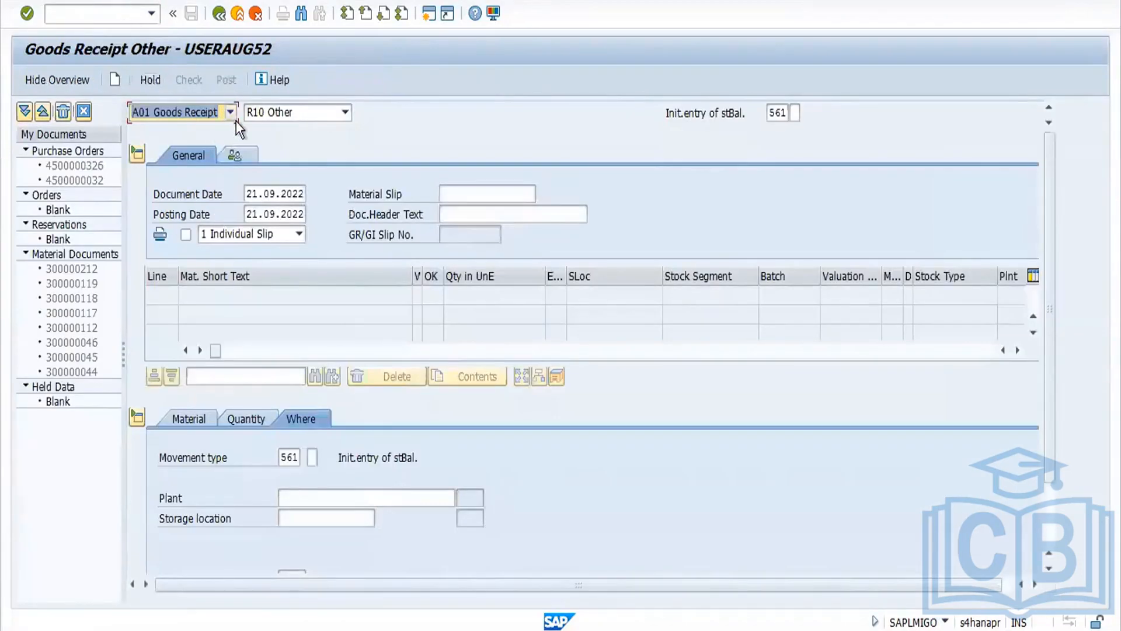
Step: Set the goods receipt reference to Purchase Order and load the copied purchase order's items
click(286, 112)
click(292, 128)
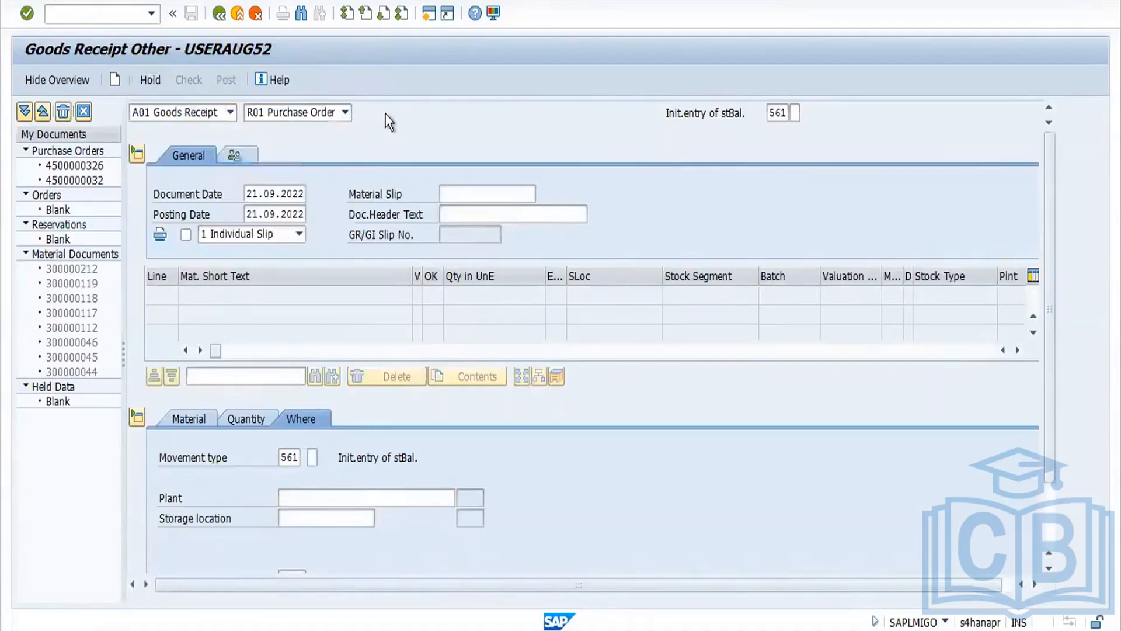
key(ctrl+v)
key(Return)
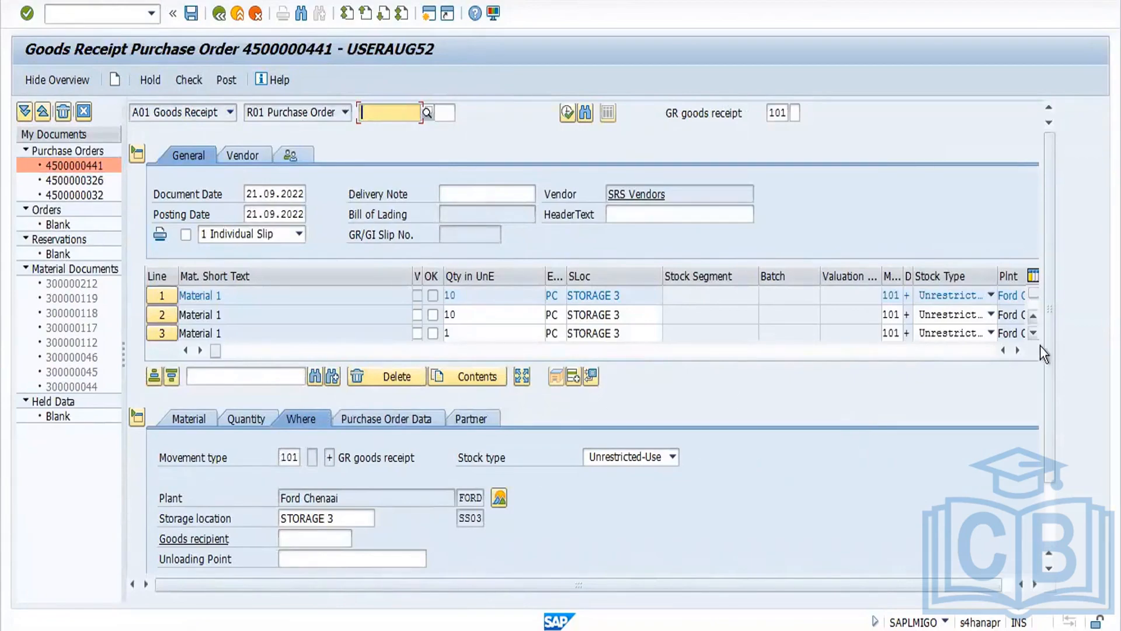
drag(1049, 355, 1049, 493)
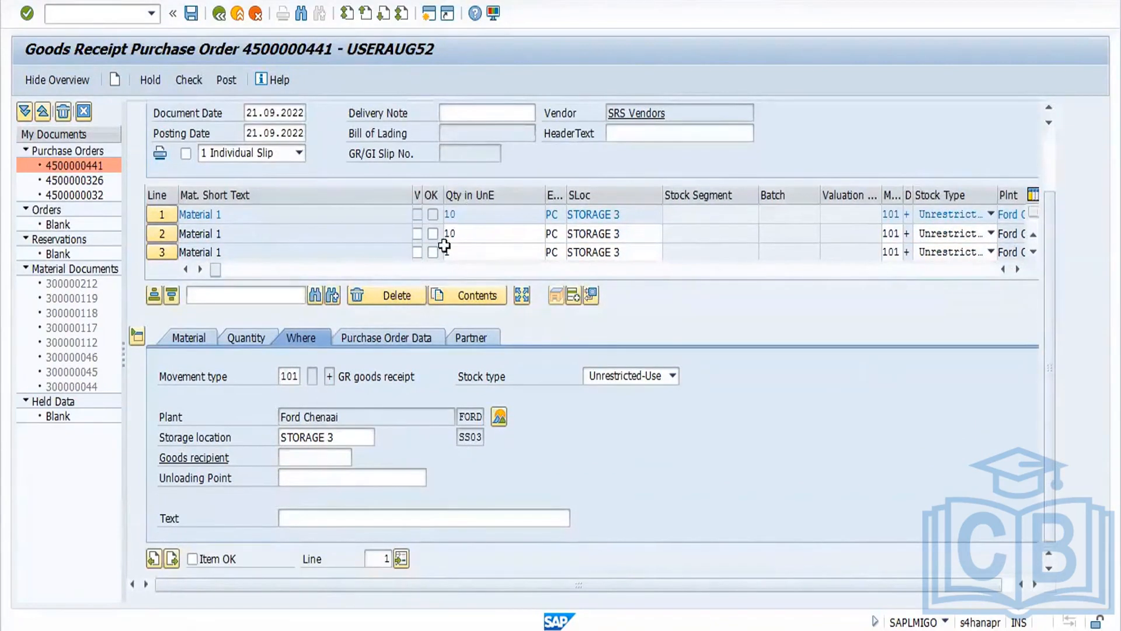
Step: Mark the first goods receipt line OK and set the second line's quantity in unit of entry to 5 PC
click(170, 564)
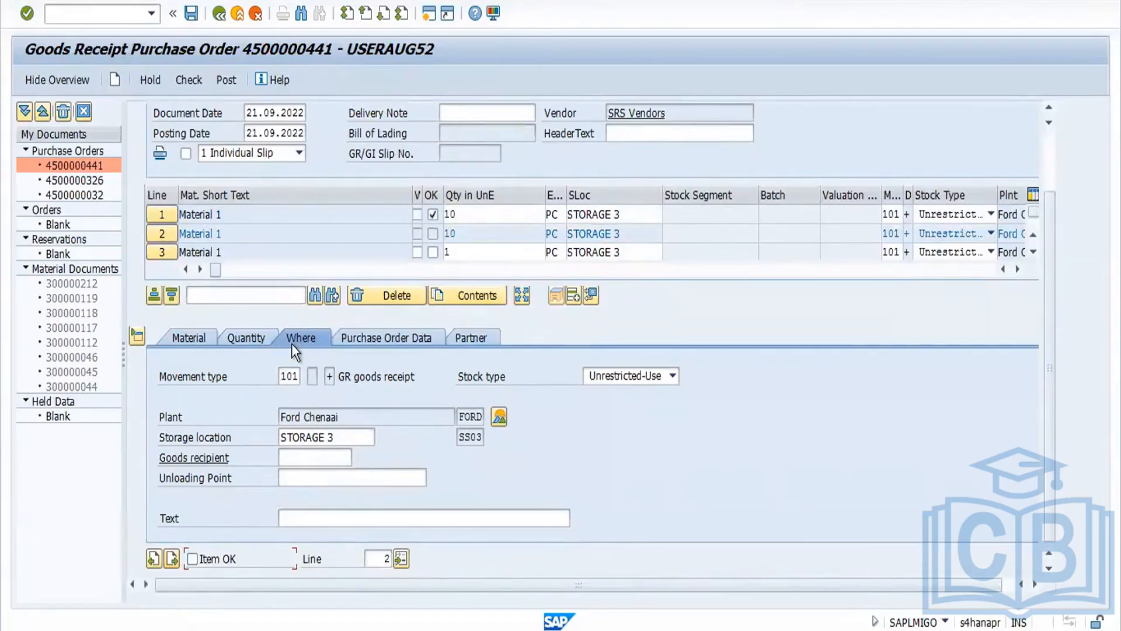
click(251, 331)
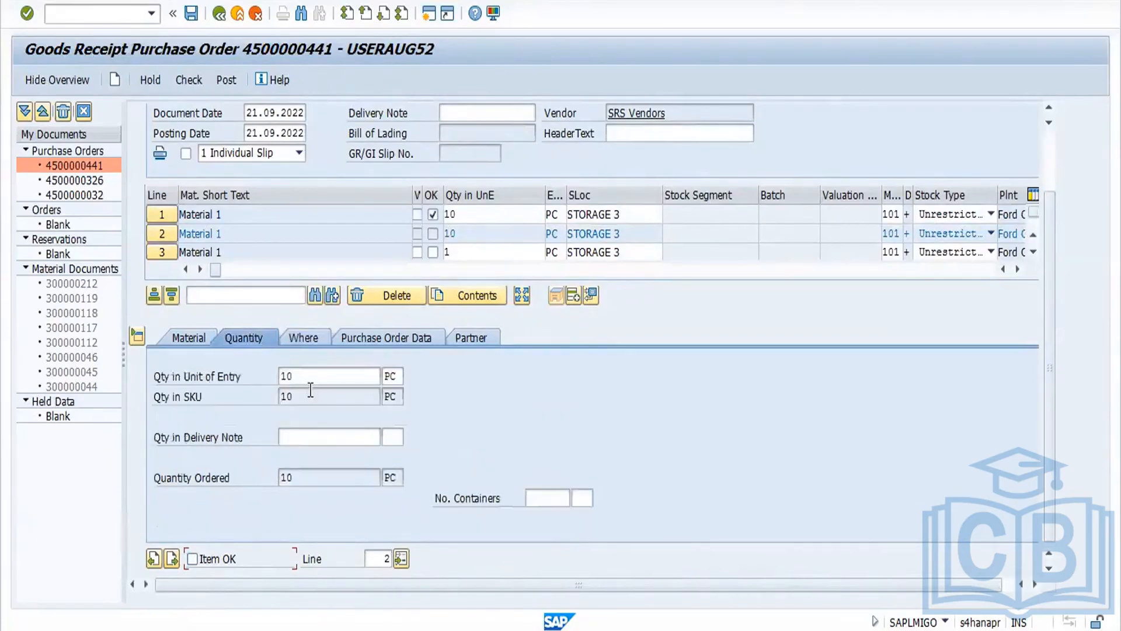
click(309, 378)
click(303, 380)
key(BackSpace)
key(BackSpace)
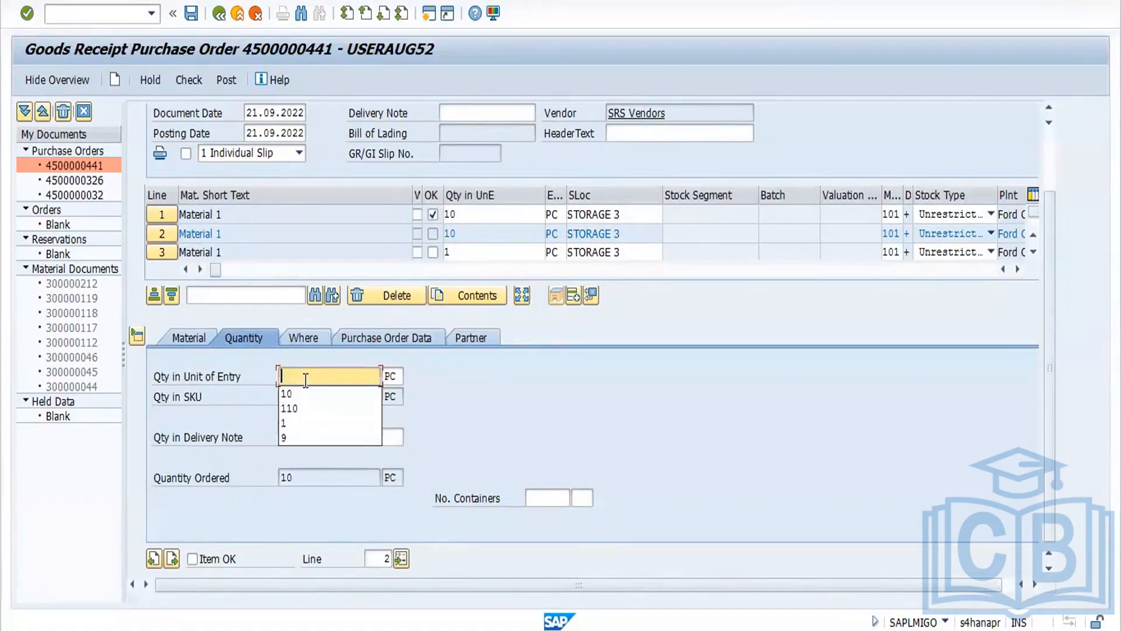
text(5)
key(Return)
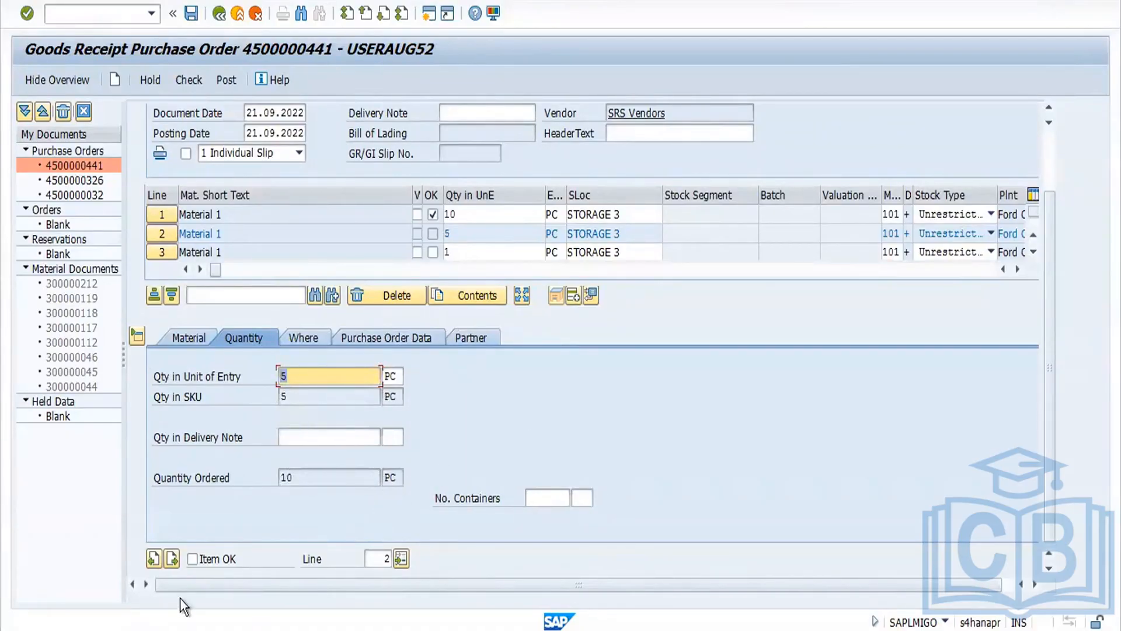
Step: Mark the second line OK and set its delivery completed indicator to 2 Set
click(192, 559)
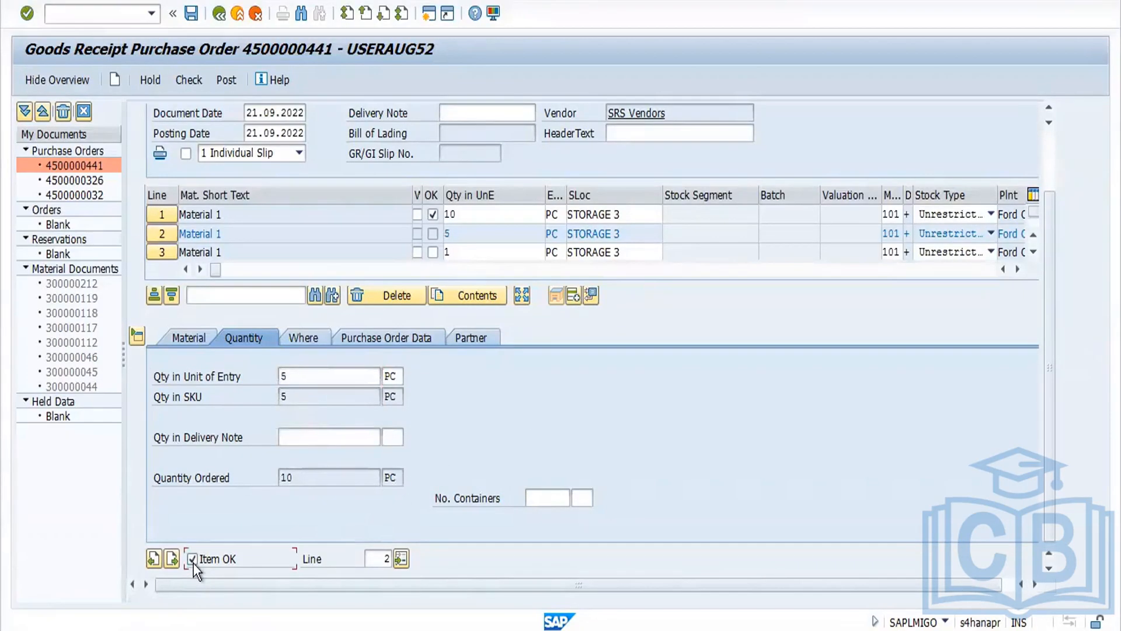
click(426, 336)
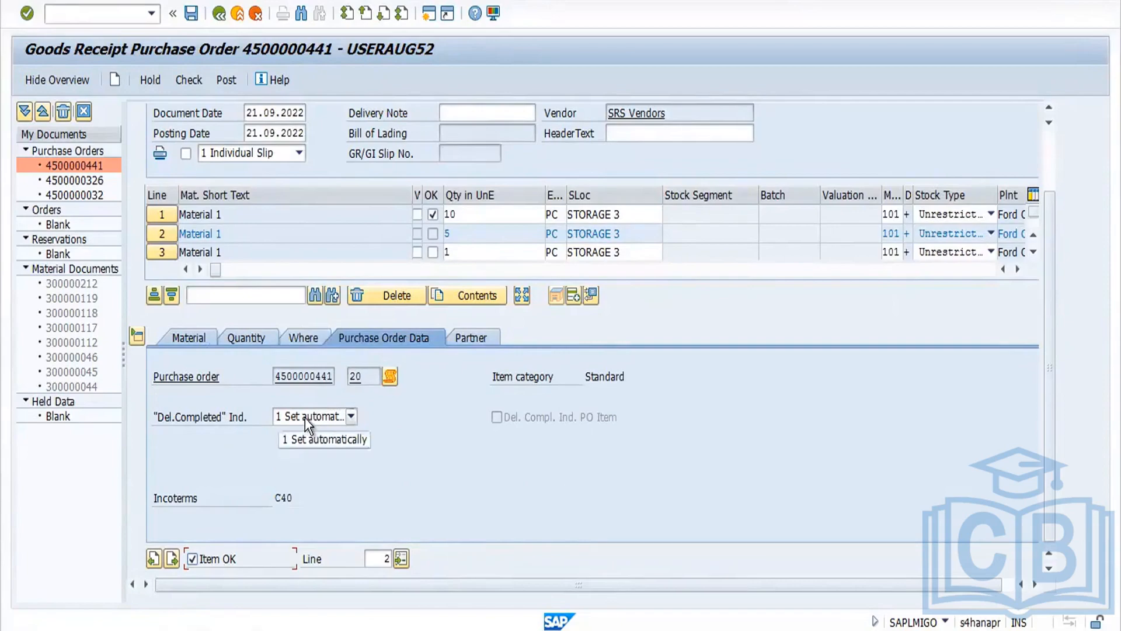
click(350, 417)
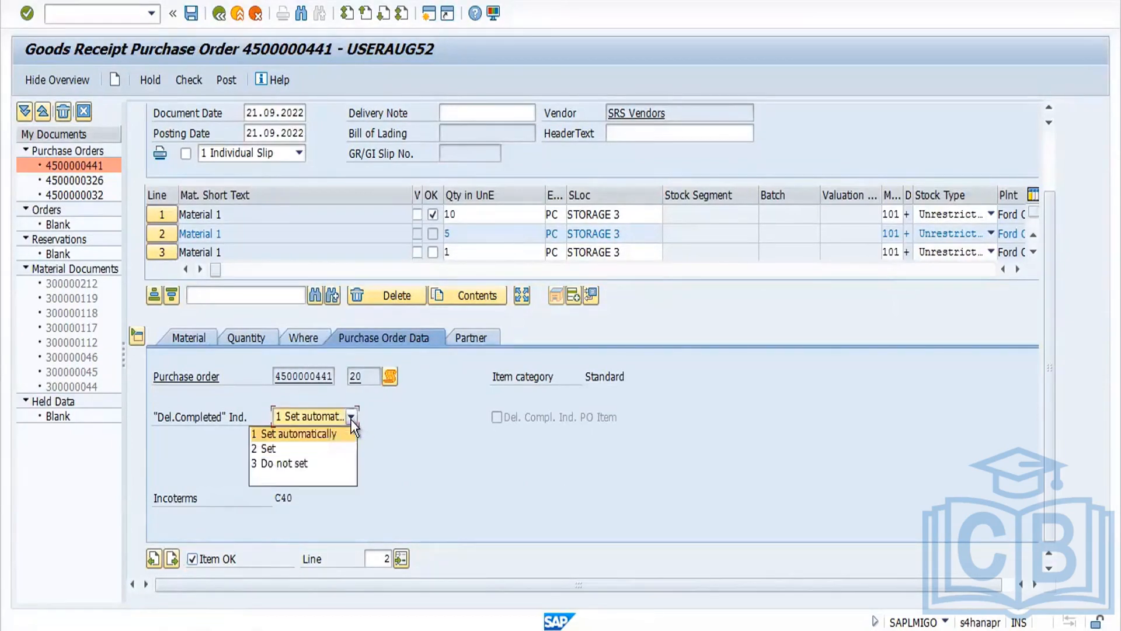
click(328, 446)
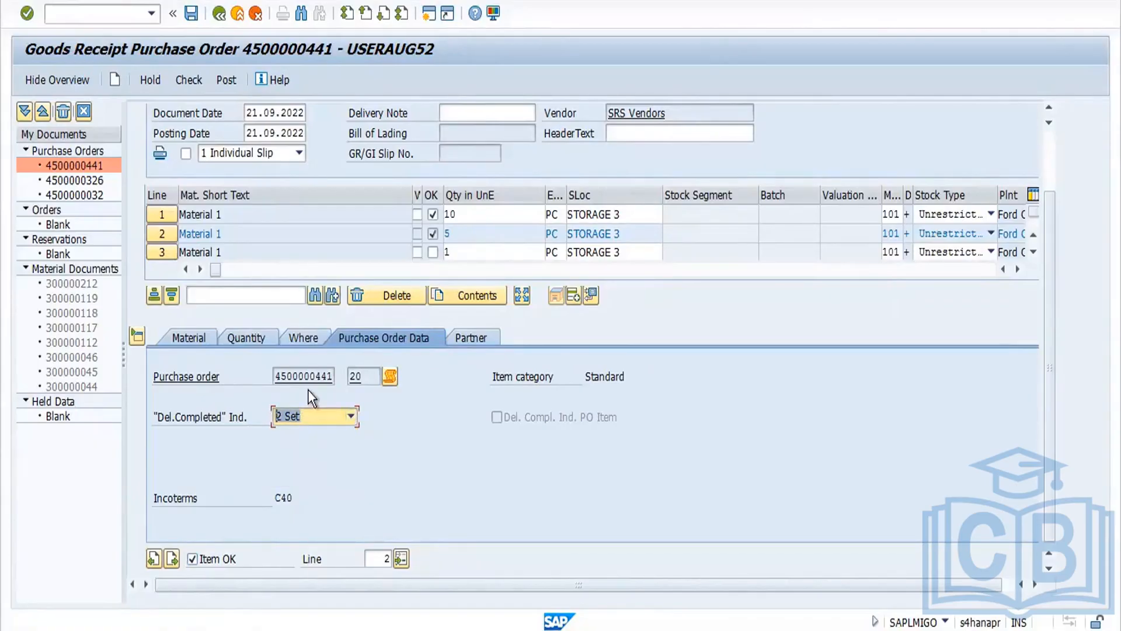
Step: Check the goods receipt document, close the log, then post it and acknowledge the confirmation
click(200, 86)
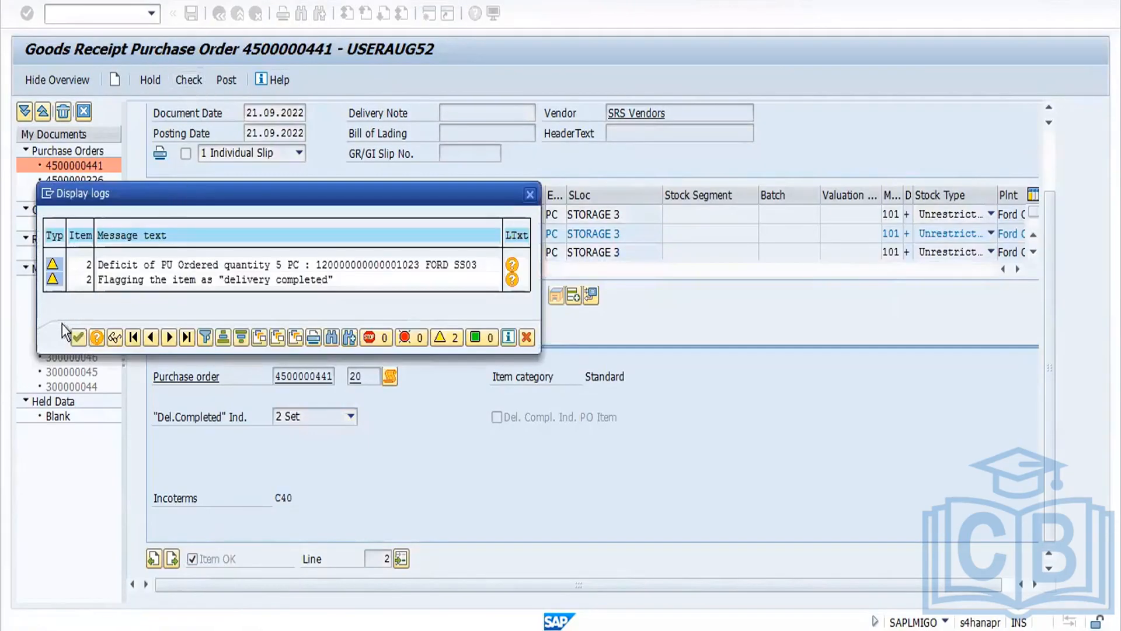
click(78, 337)
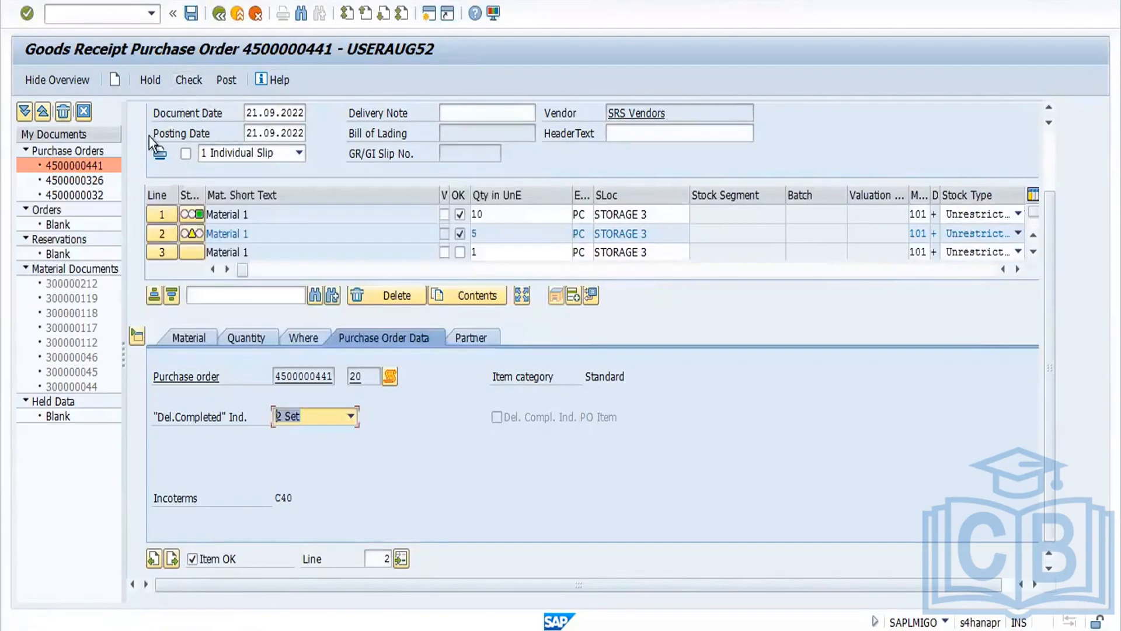
click(226, 83)
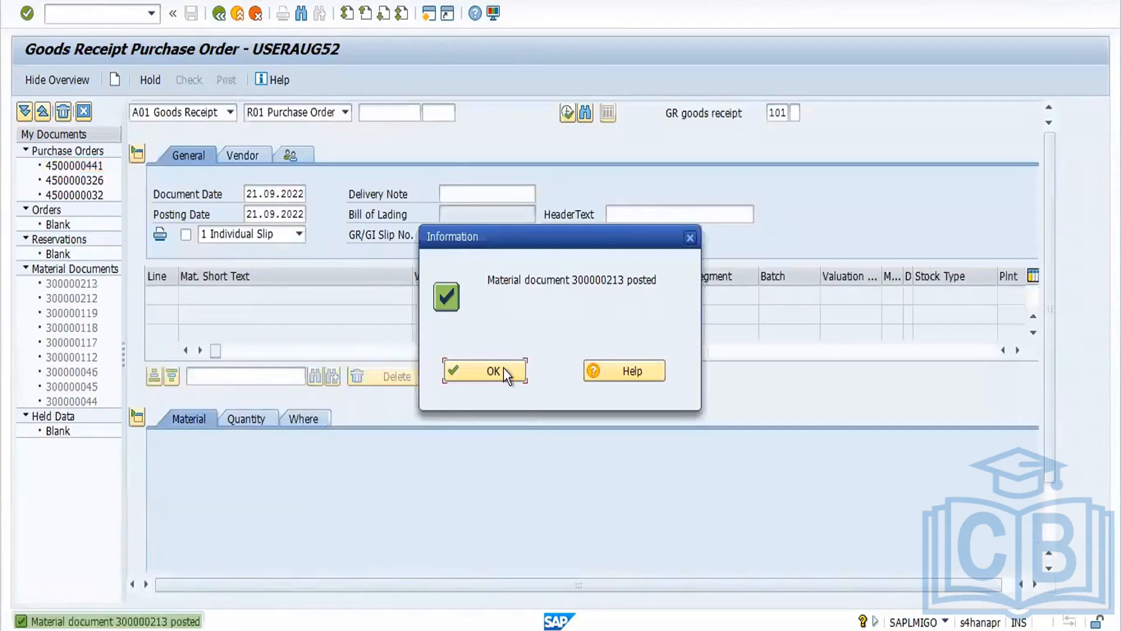
click(494, 371)
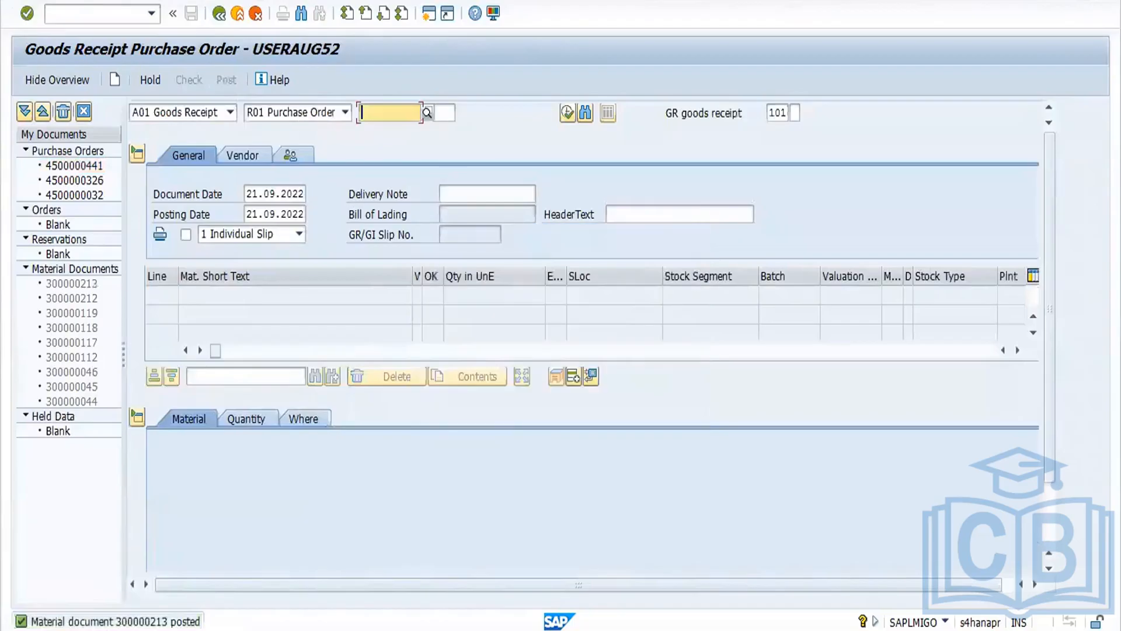
click(113, 16)
text(/nmigo)
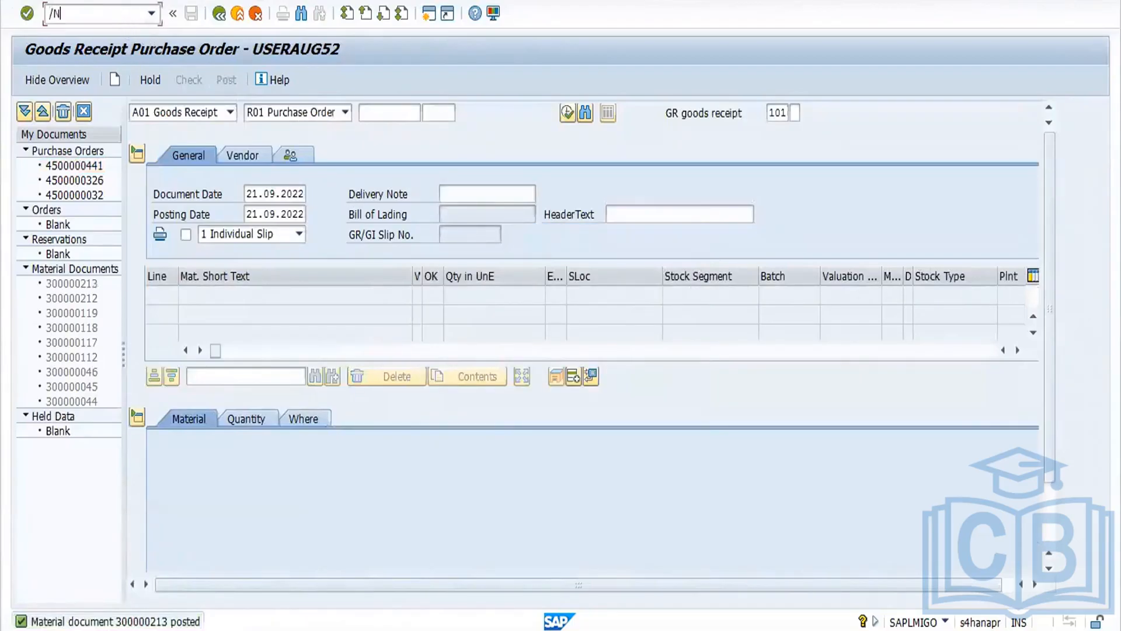
key(Return)
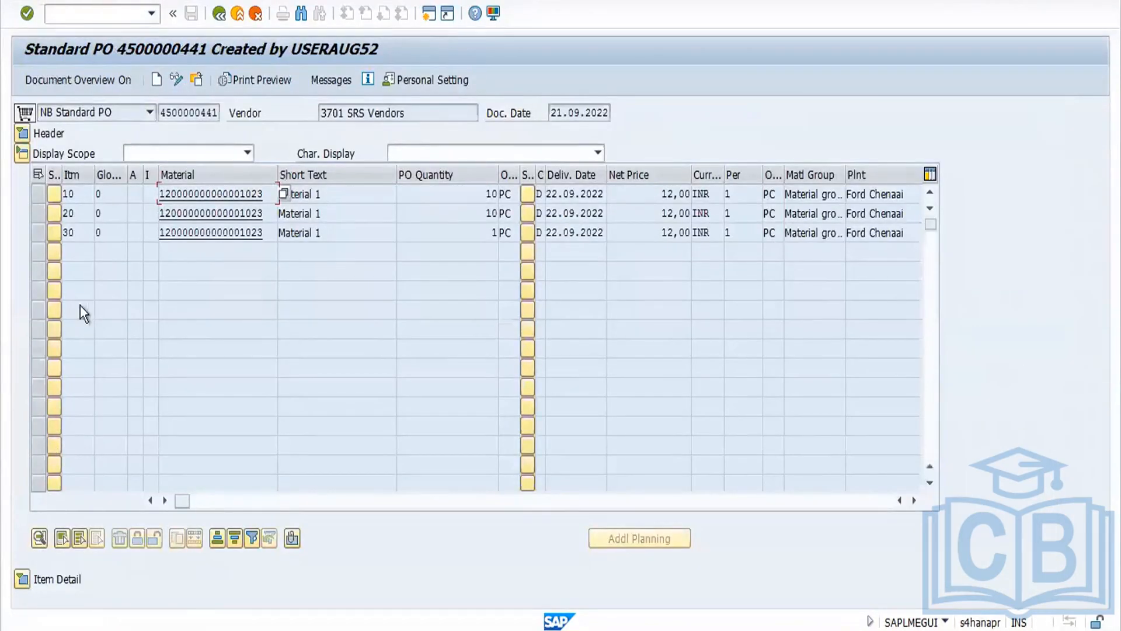
click(22, 134)
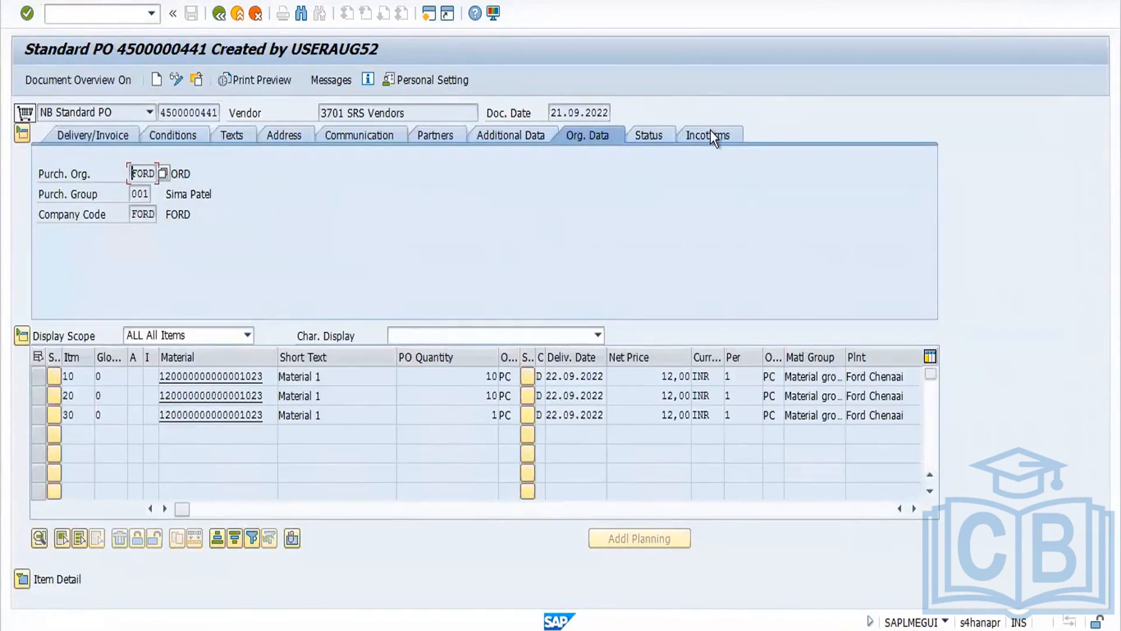
click(710, 133)
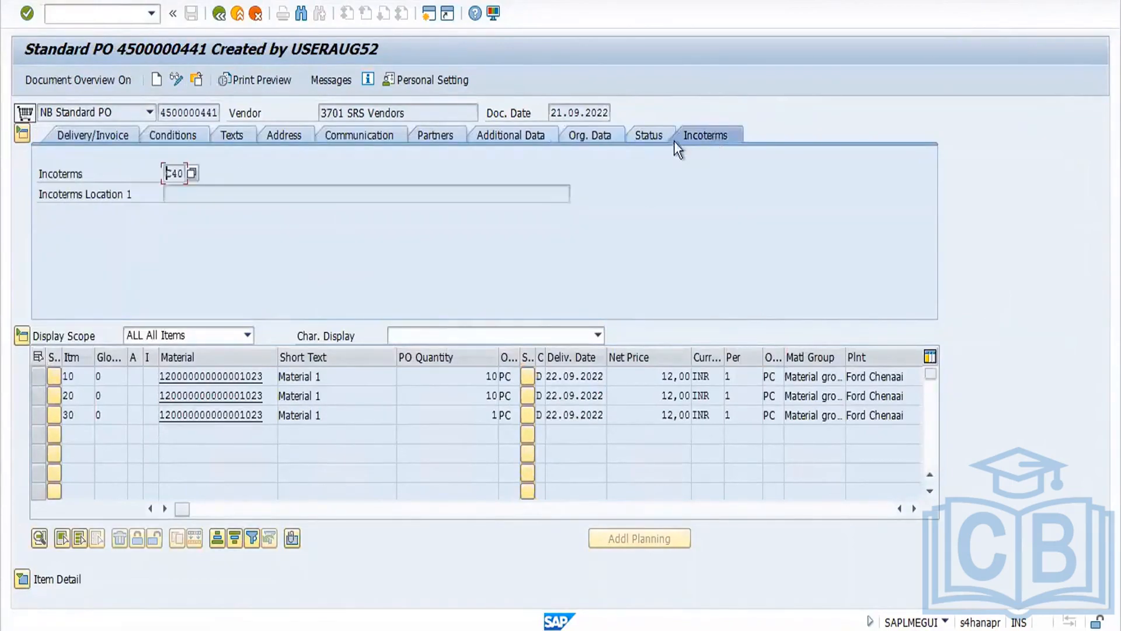
click(652, 137)
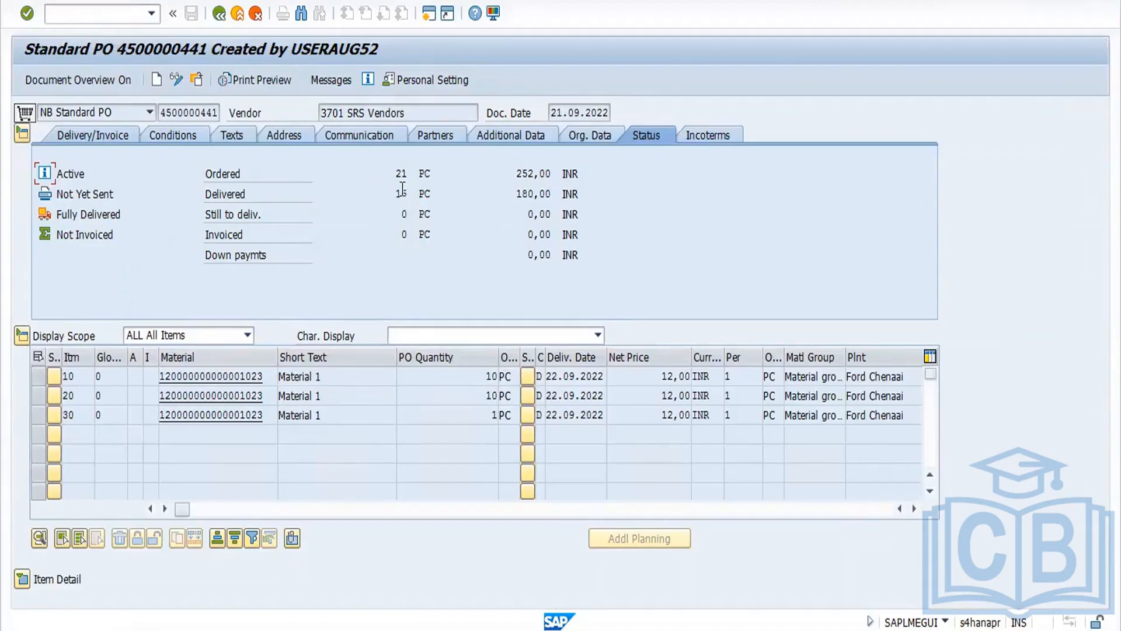
Step: Review the purchase order history in the item details for items 10, 30 and 20
click(30, 583)
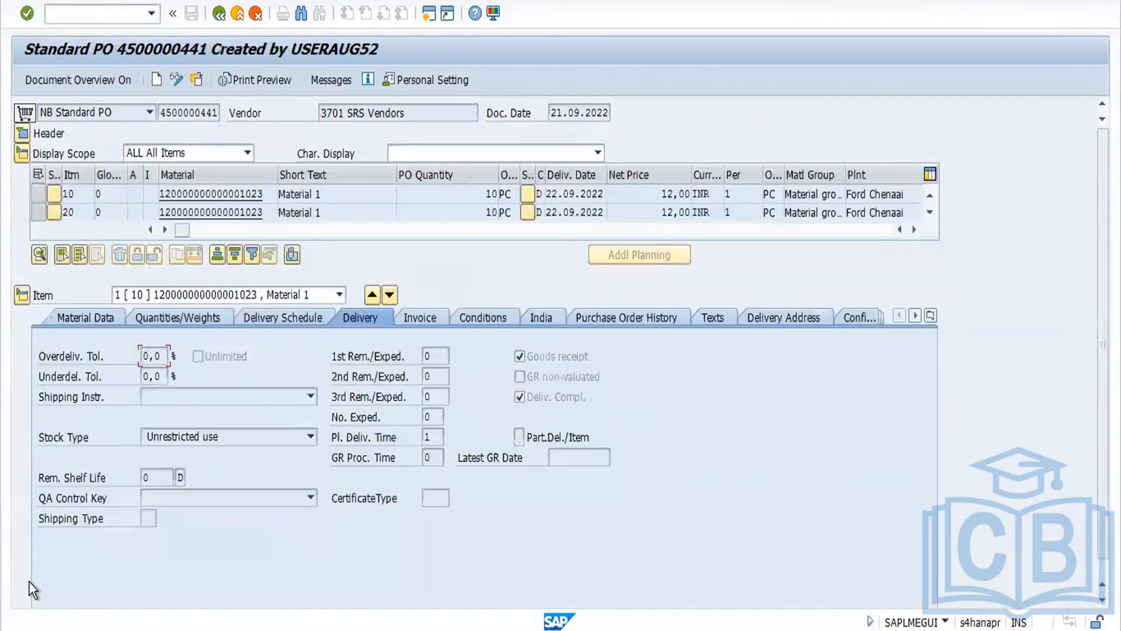
click(613, 315)
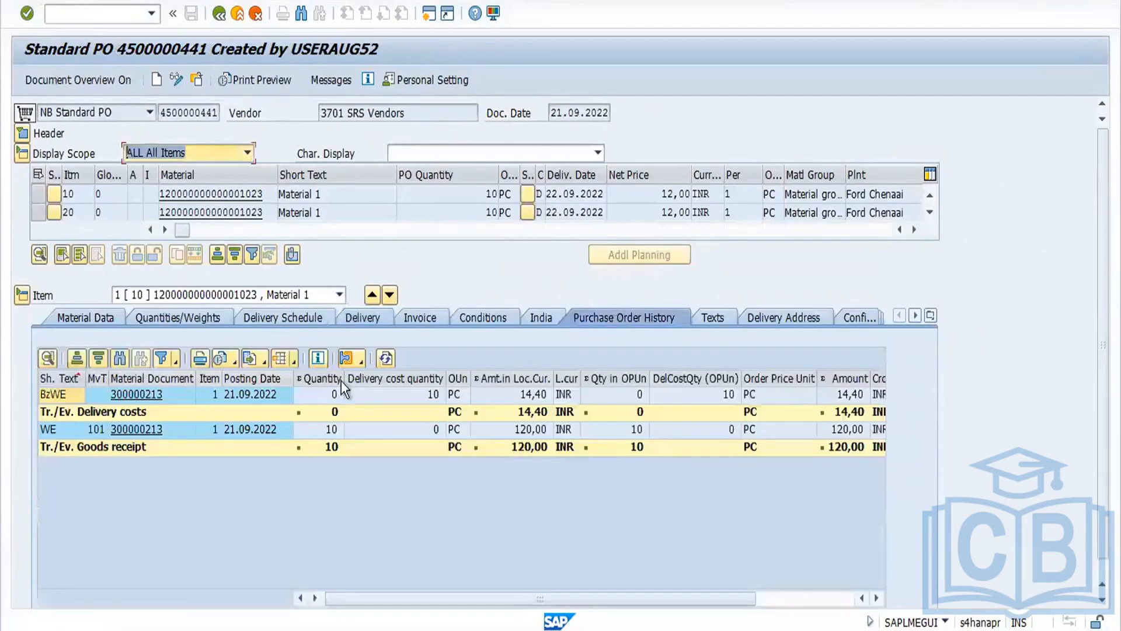
click(339, 294)
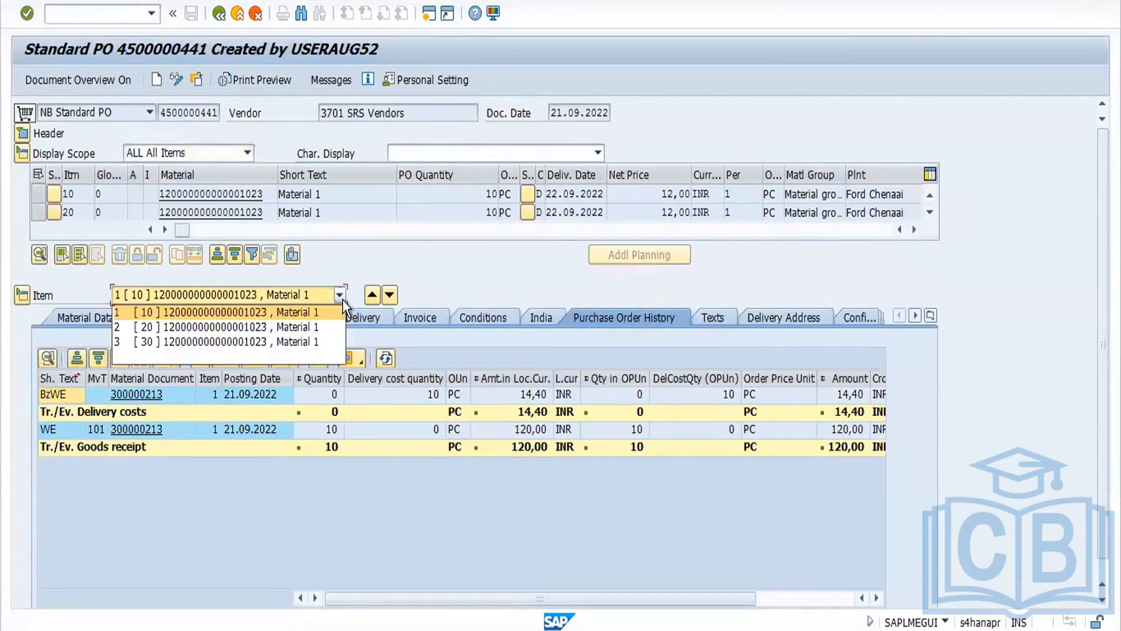
click(320, 337)
click(340, 375)
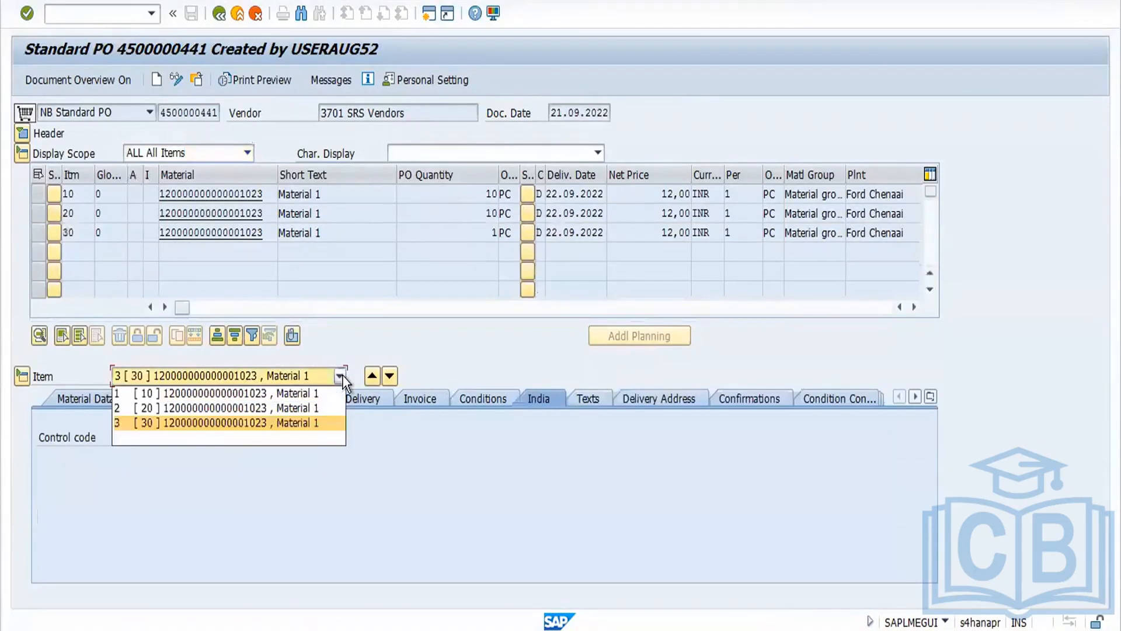
click(324, 409)
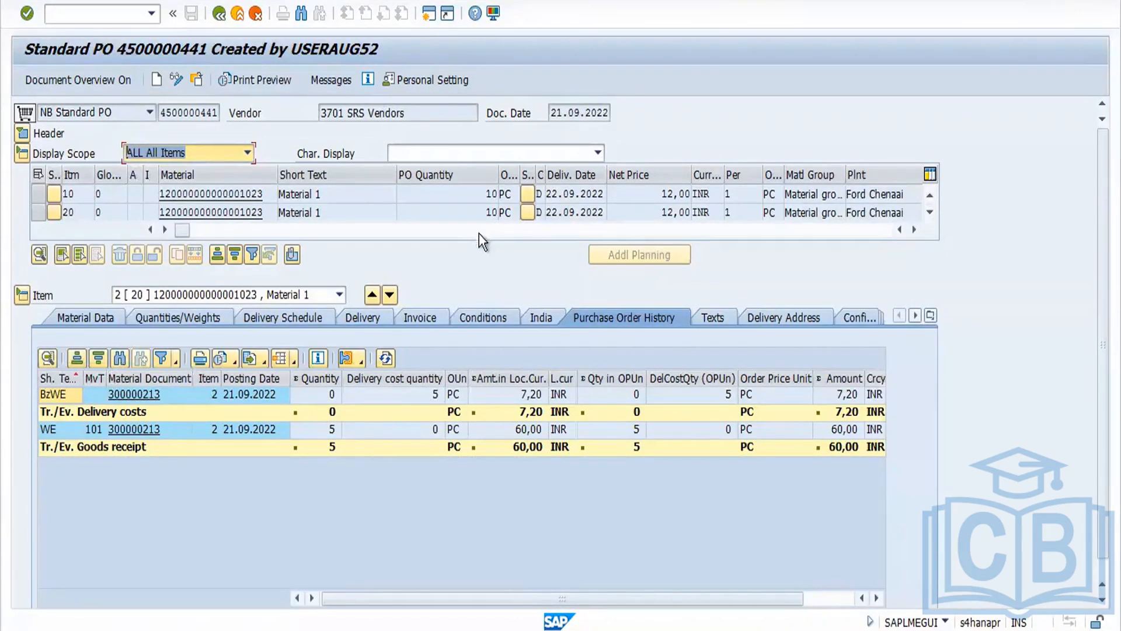
click(478, 210)
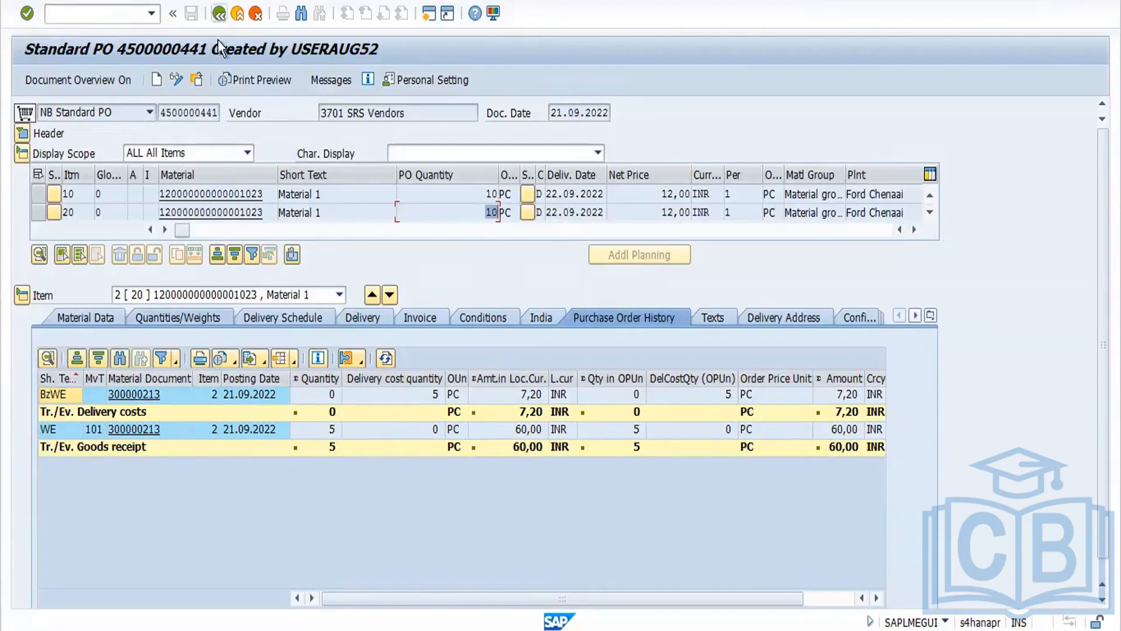
Step: Select the purchase order number and review the delivery completed indicator notes in the document
click(158, 114)
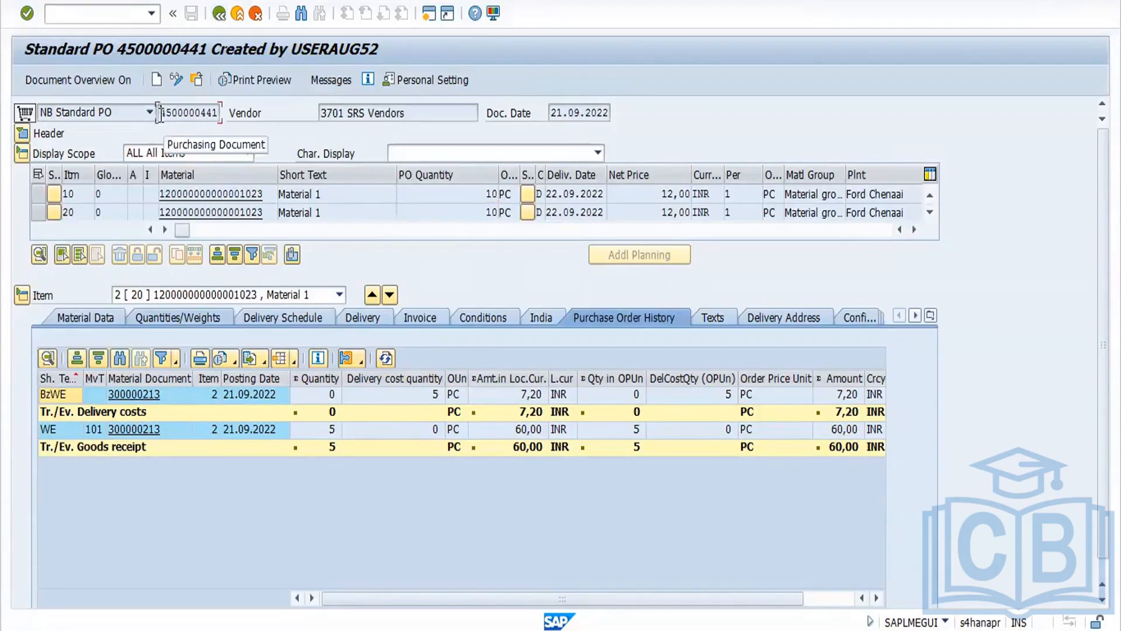
drag(158, 114, 243, 113)
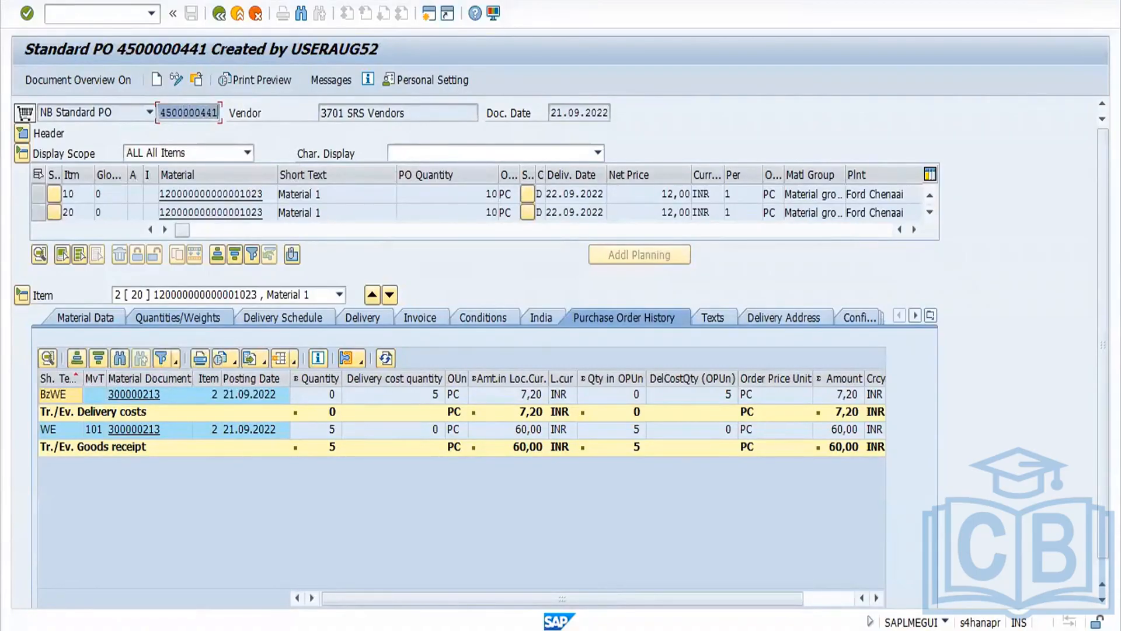
key(alt+Tab)
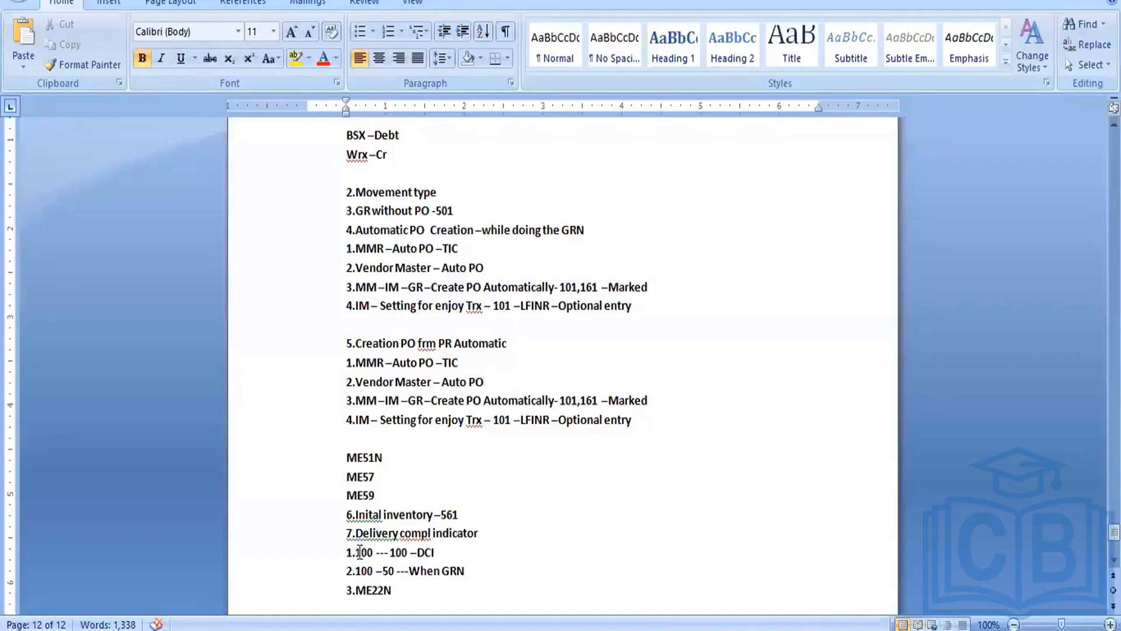
drag(356, 551, 447, 552)
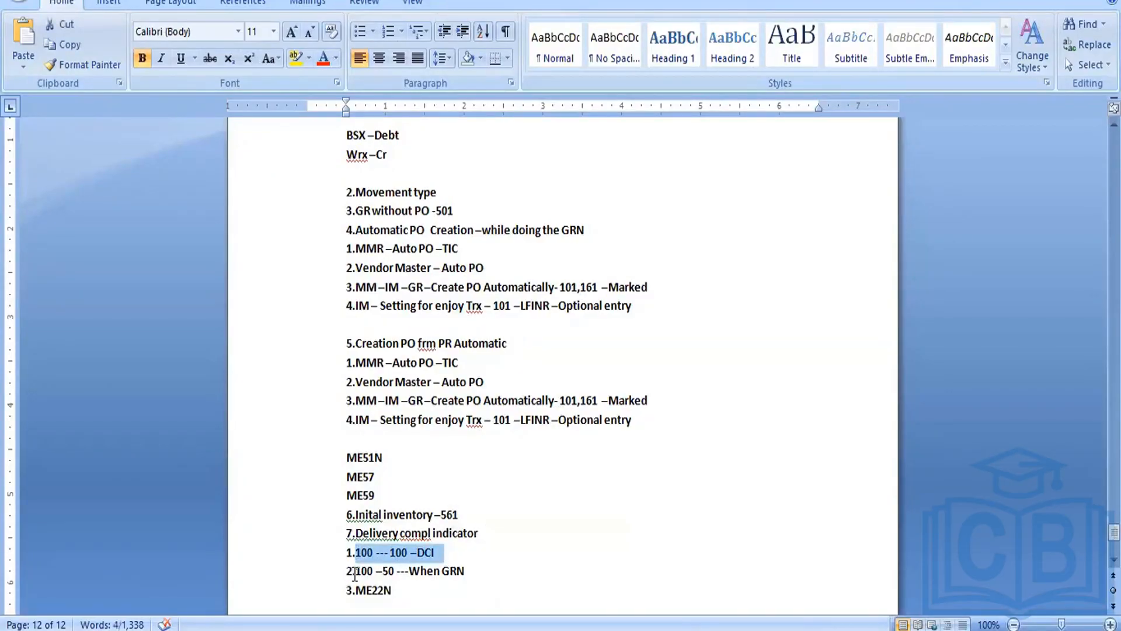
drag(355, 571, 409, 572)
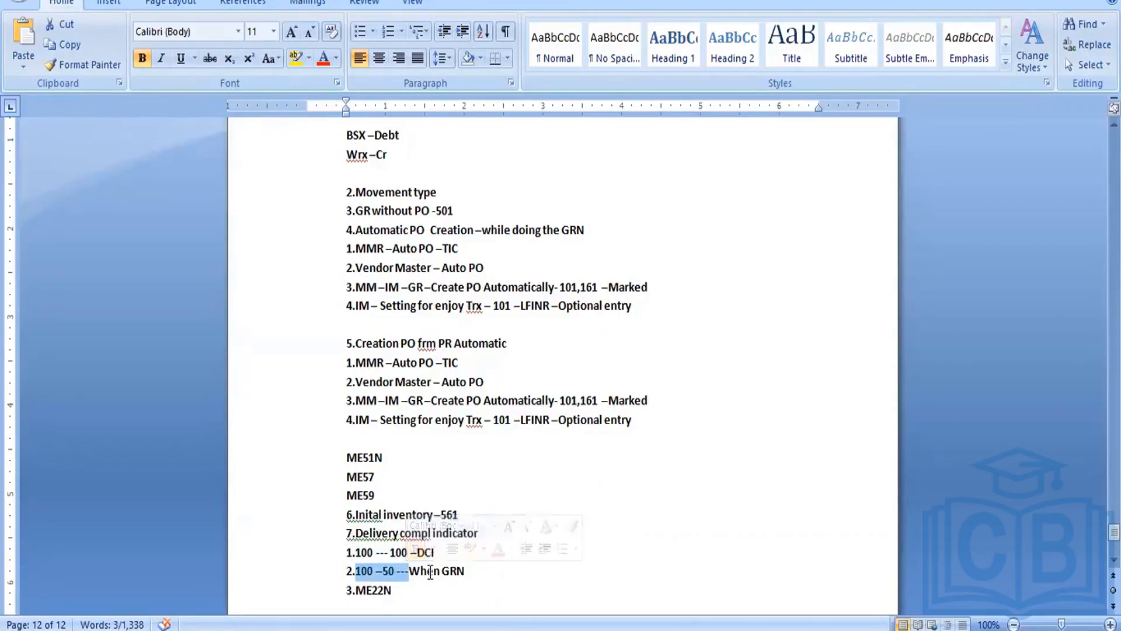
drag(409, 570, 480, 567)
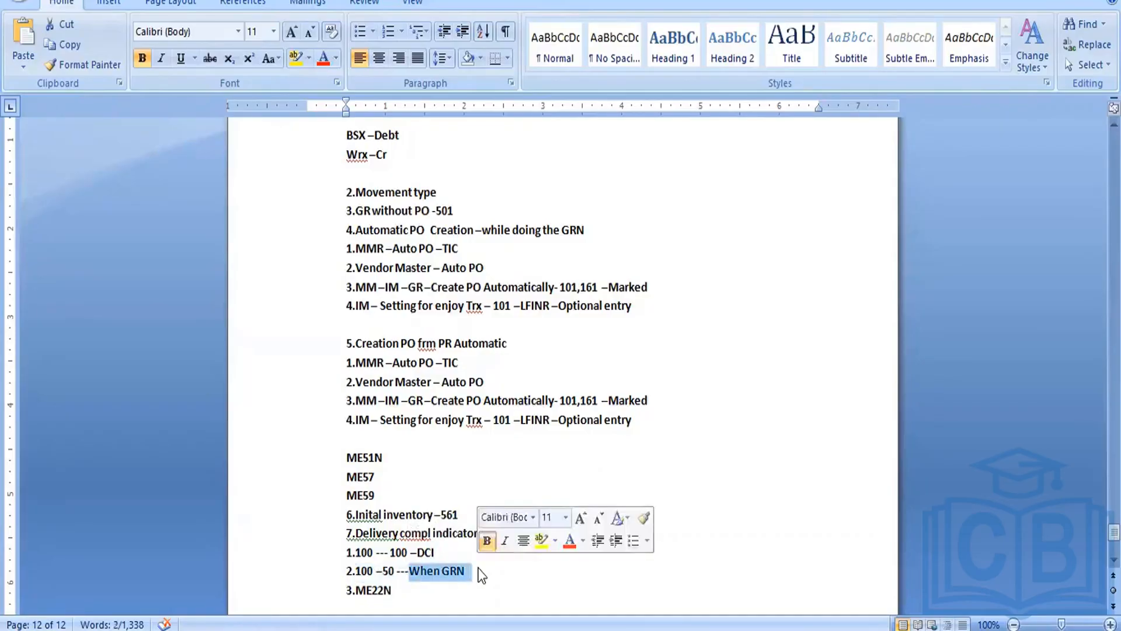
Step: Extend the second delivery completed indicator note so it reads 'When GRN –Manually set'
click(478, 566)
text(---When GRN –M)
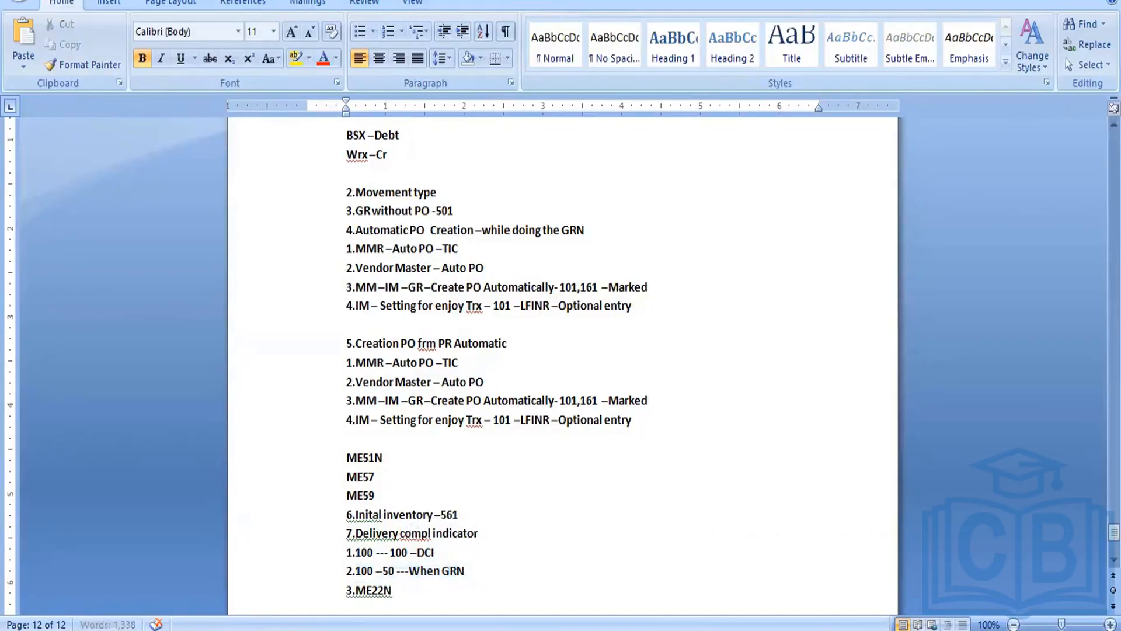
text(anually set)
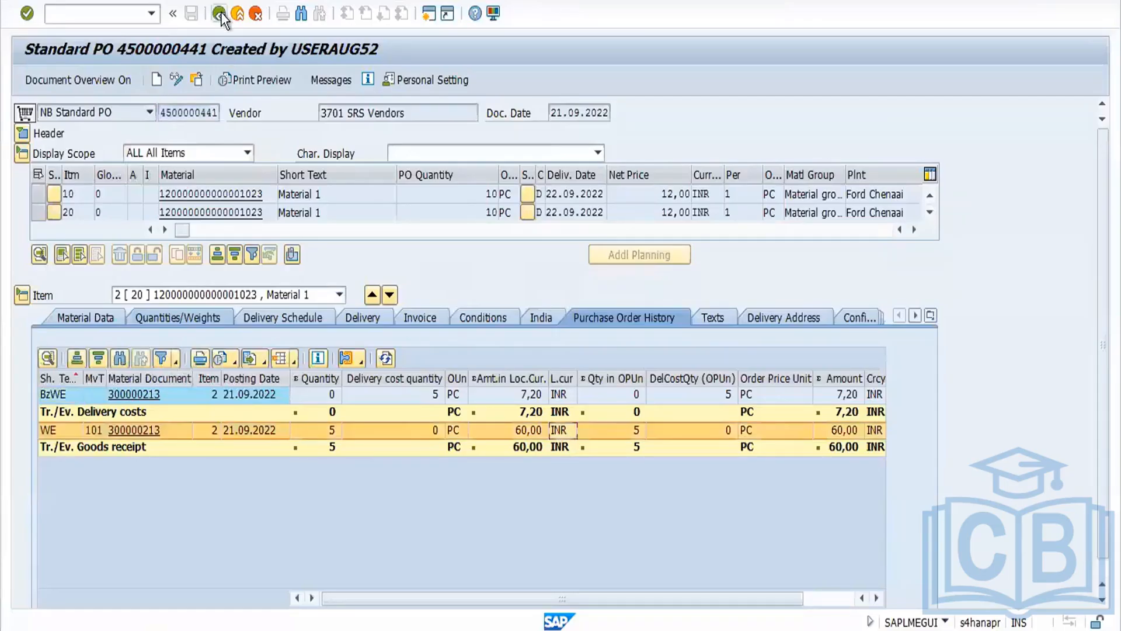
Step: Exit to the main menu and start ME21N with document type NB Standard PO
click(220, 13)
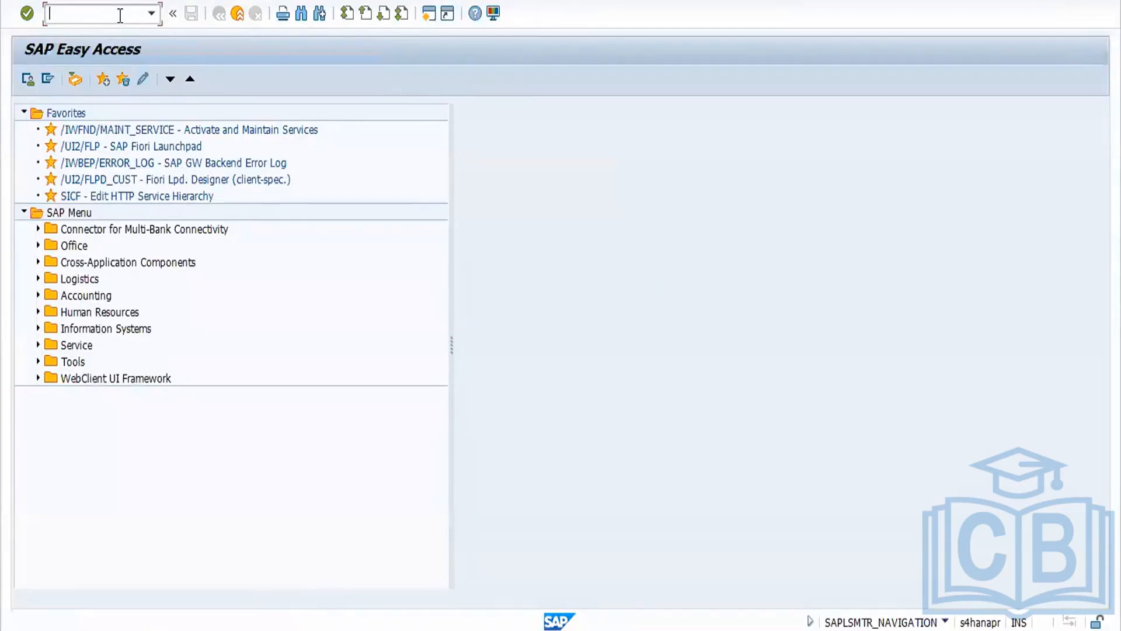
text(ME21N)
key(Return)
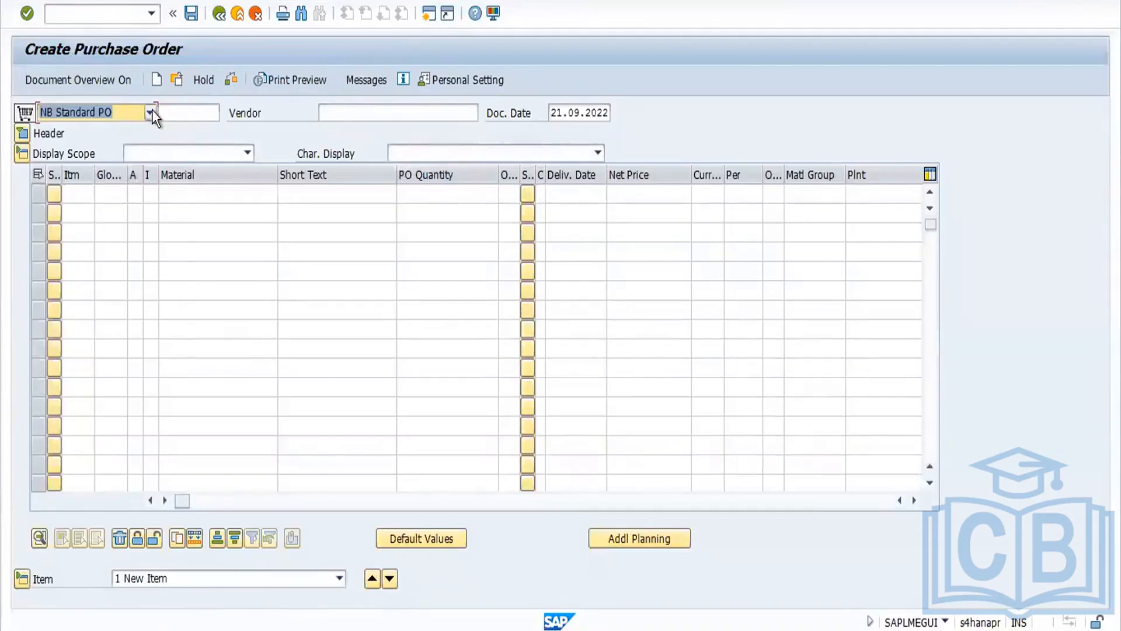
click(152, 111)
click(146, 126)
Step: Select vendor 3701 SRS Vendors for the new standard purchase order
click(345, 111)
click(348, 129)
key(Return)
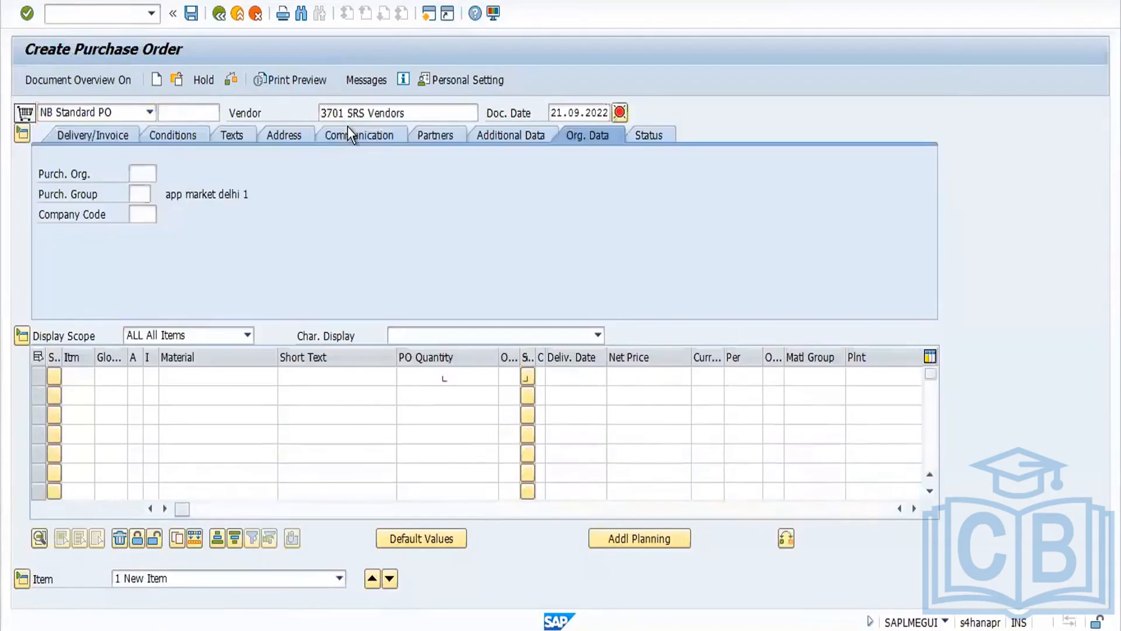
Step: Set purchasing organization FORD, purchasing group 001 and company code FORD in the header org data
click(142, 173)
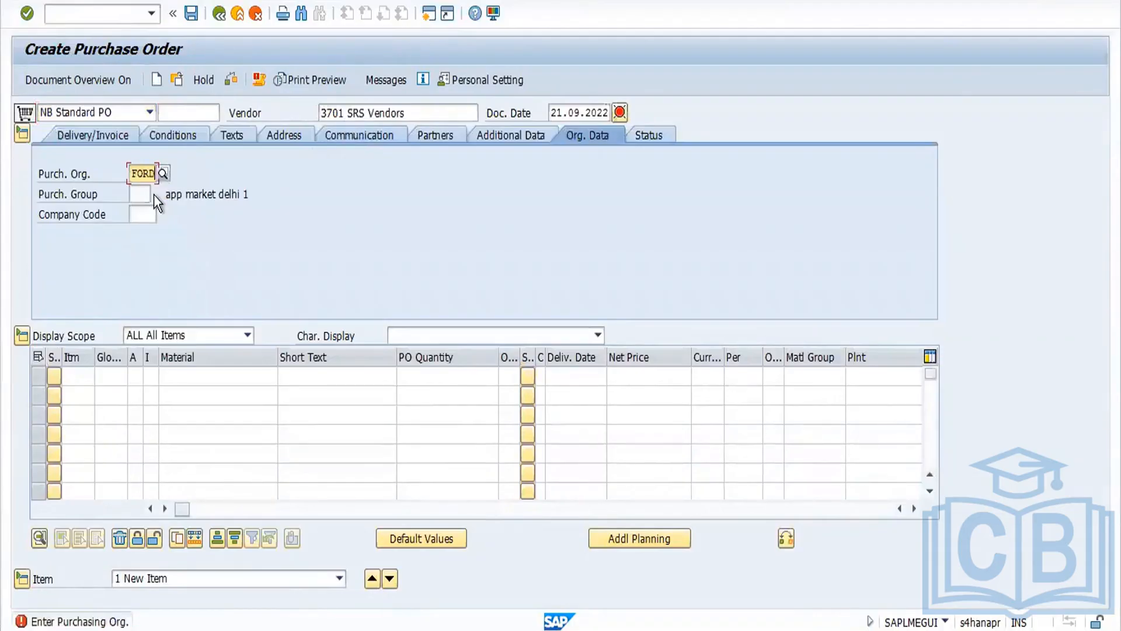
click(153, 195)
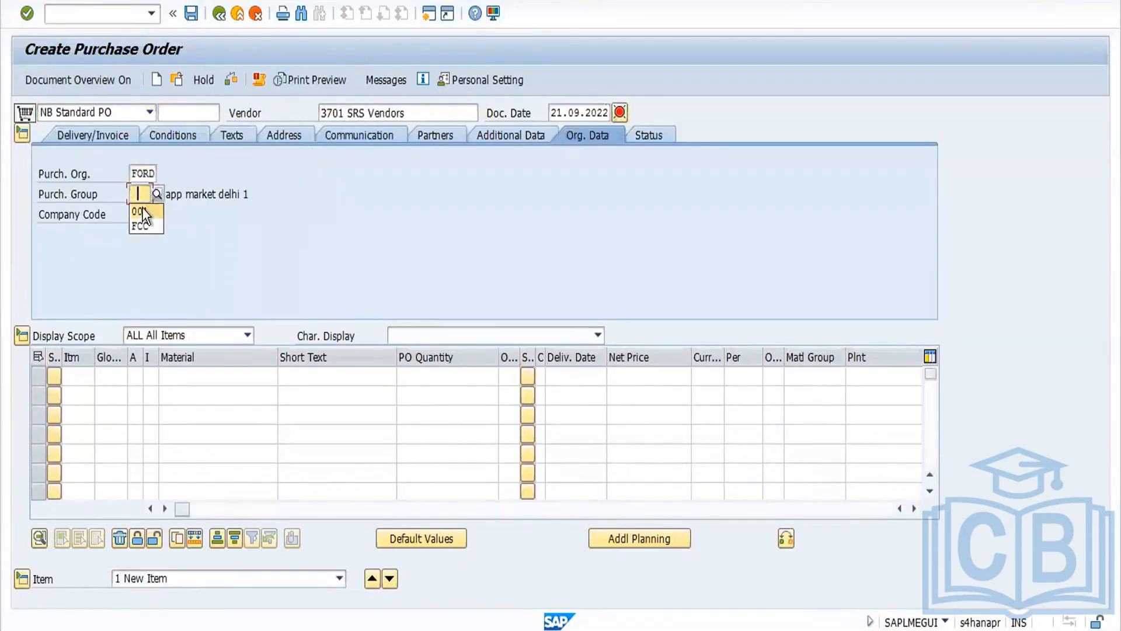
click(142, 211)
click(143, 214)
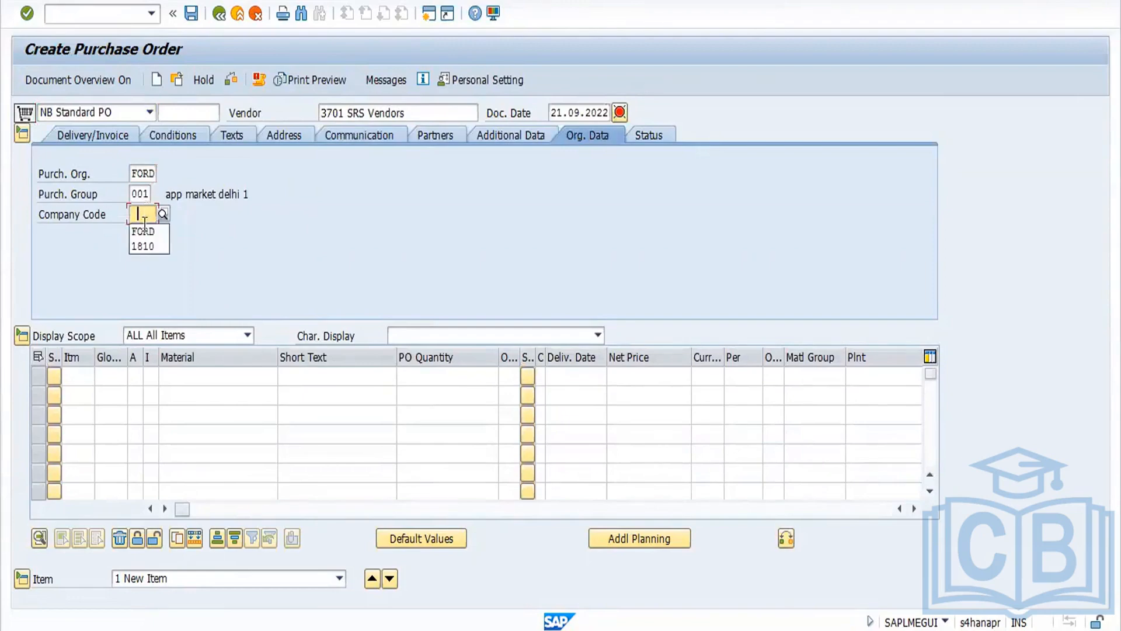
click(181, 377)
click(183, 393)
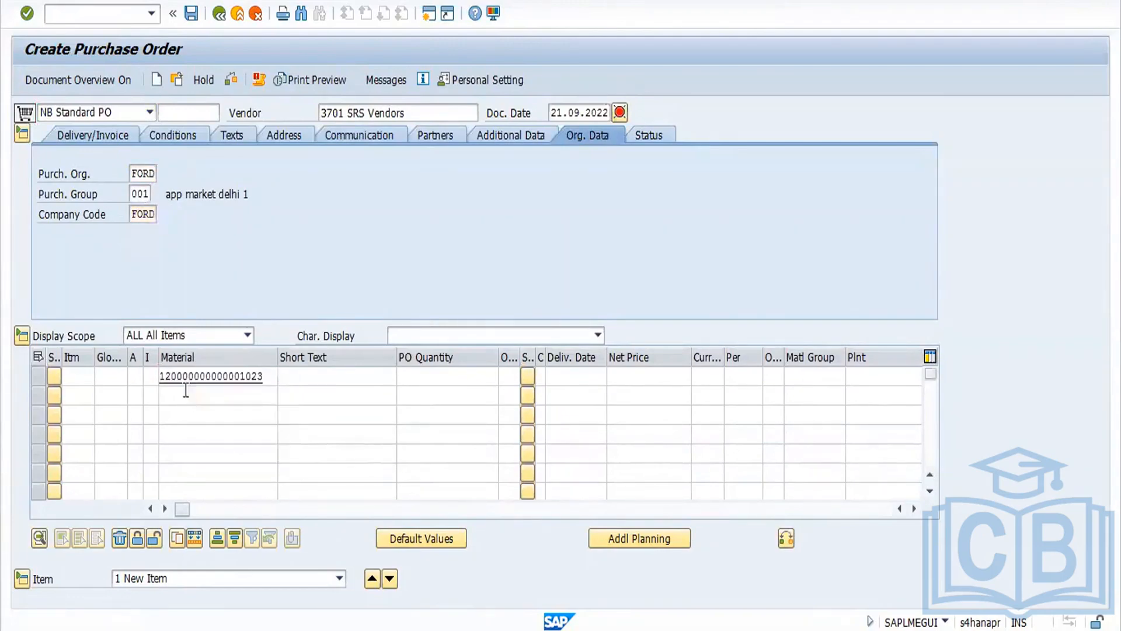
key(Return)
click(489, 370)
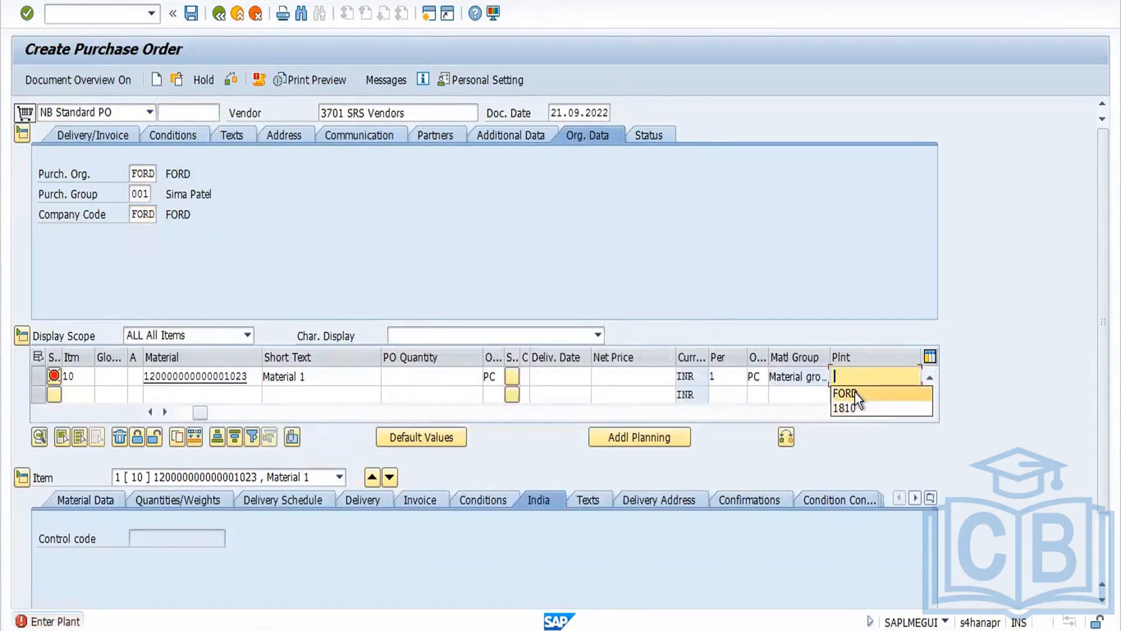
click(854, 390)
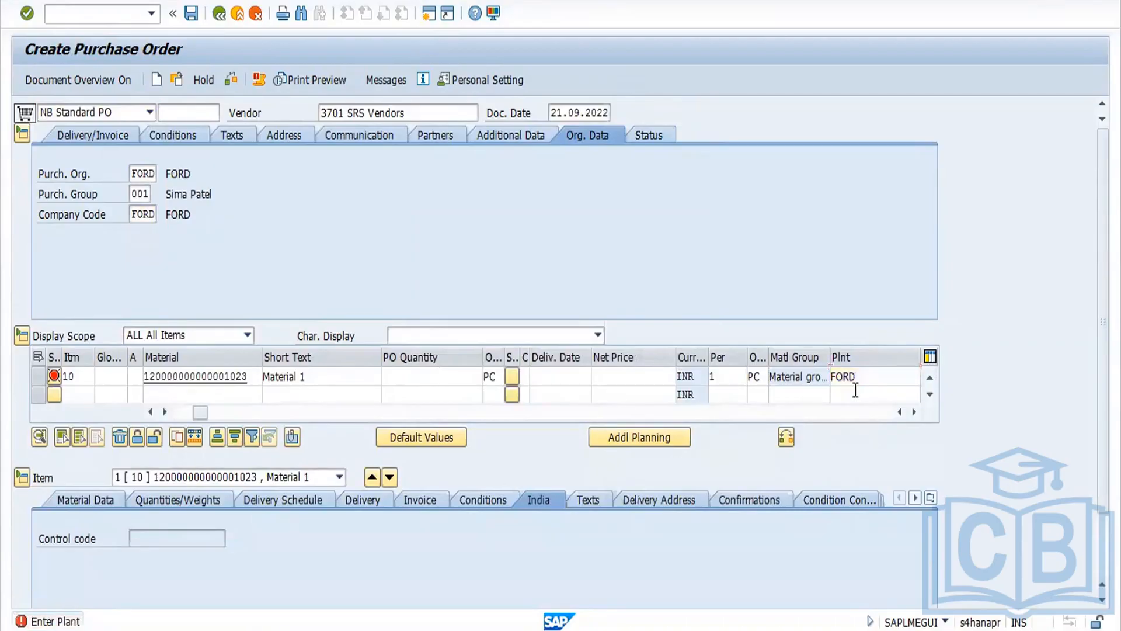
key(Return)
Step: Set the item's PO quantity to 100 and storage location STORAGE 3, acknowledging the procurement warning
click(506, 362)
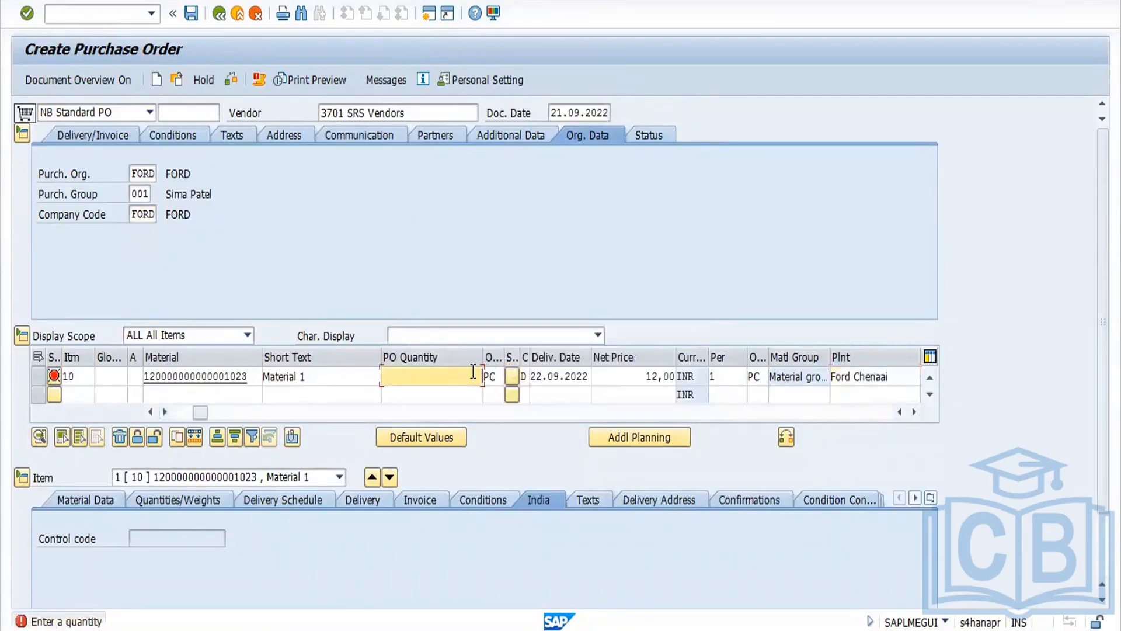
text(100)
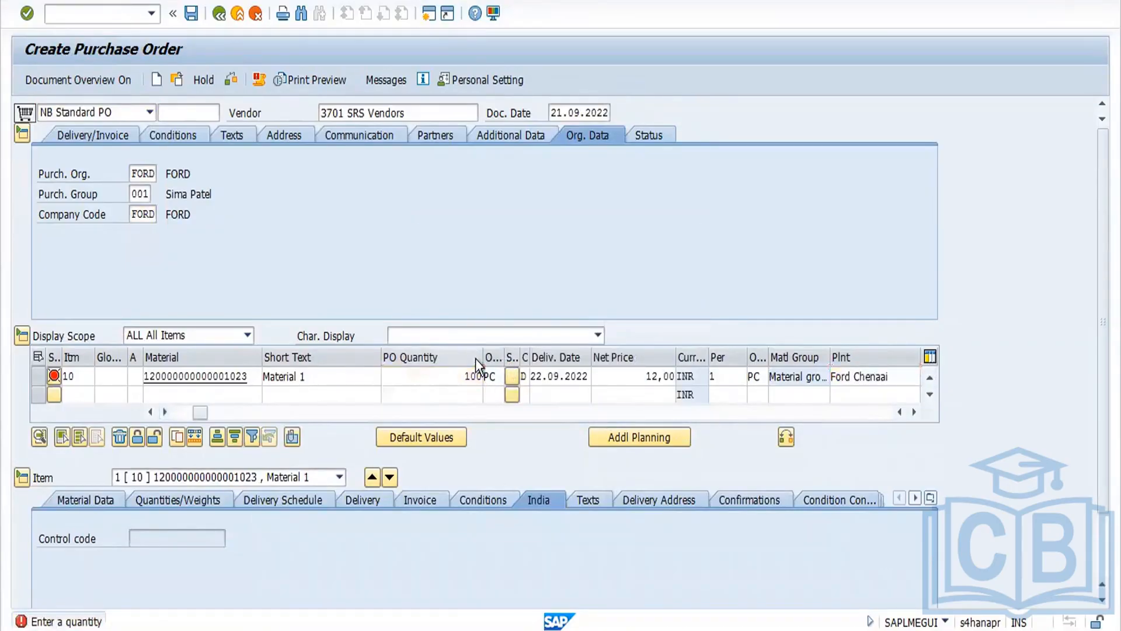
key(Return)
click(515, 370)
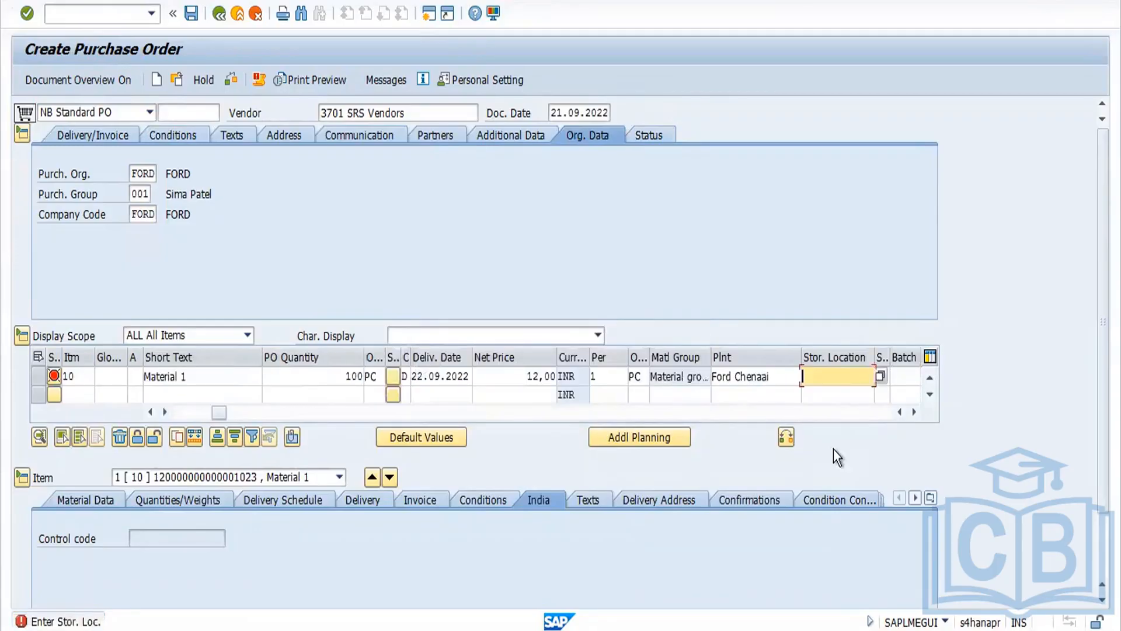
click(816, 381)
click(826, 395)
key(Return)
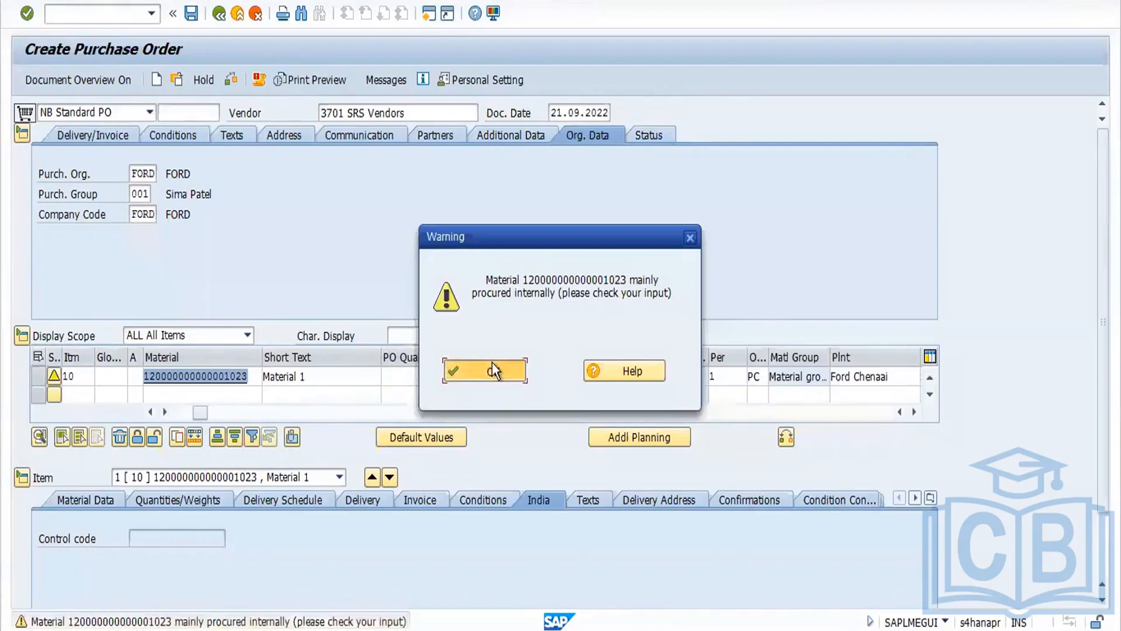
click(492, 369)
Step: Save the purchase order and take its number from the other-document dialog
click(191, 13)
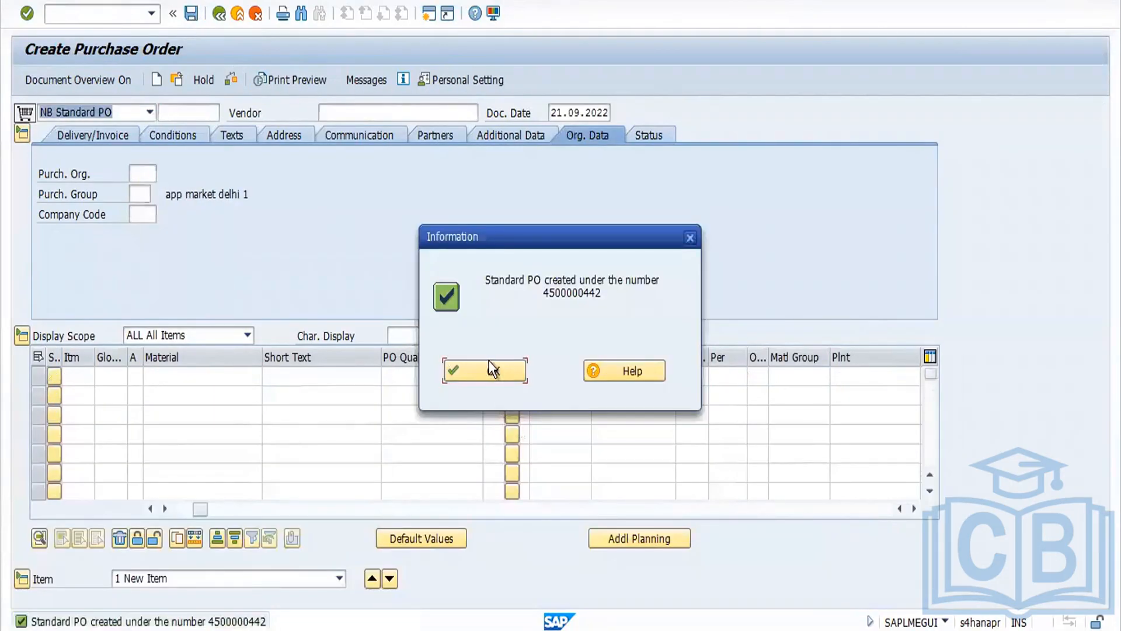
click(489, 369)
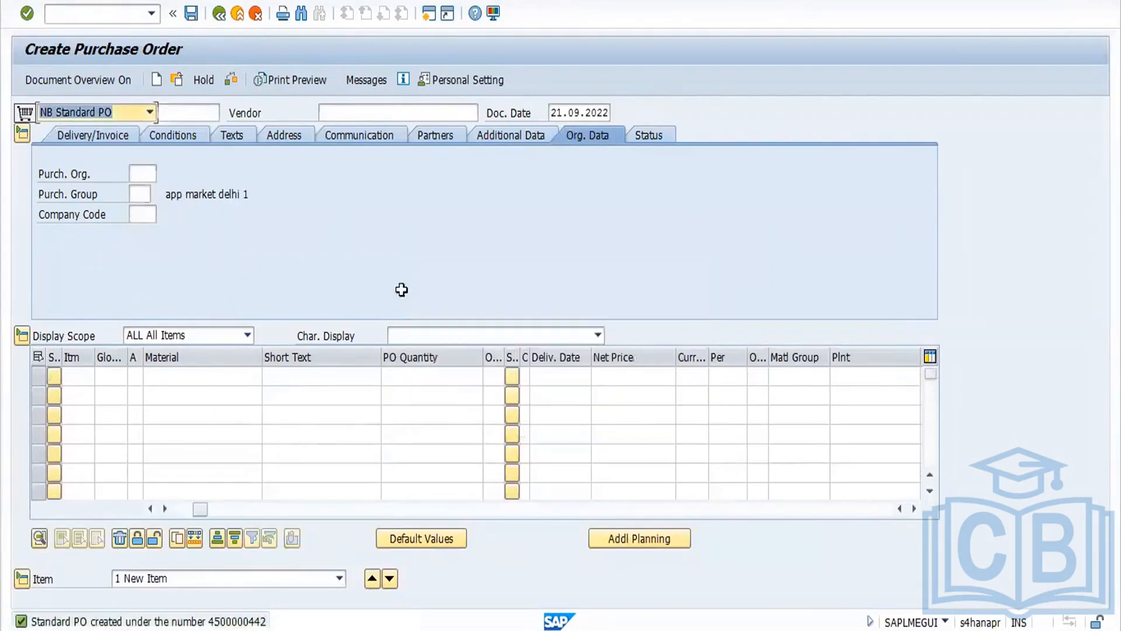
click(177, 82)
key(ctrl+c)
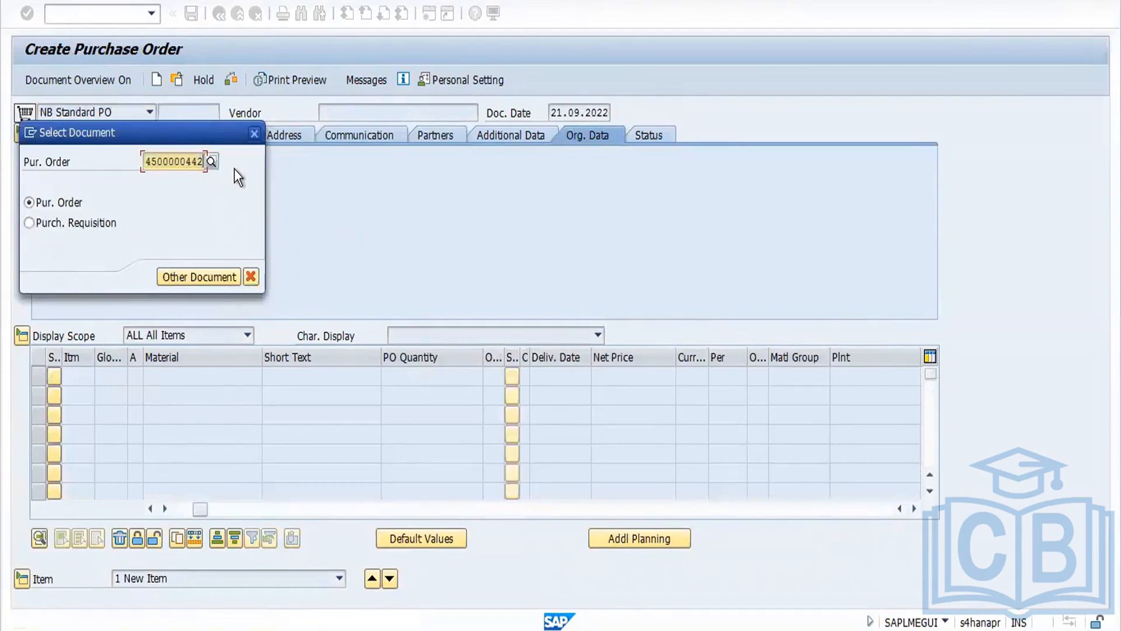
click(255, 133)
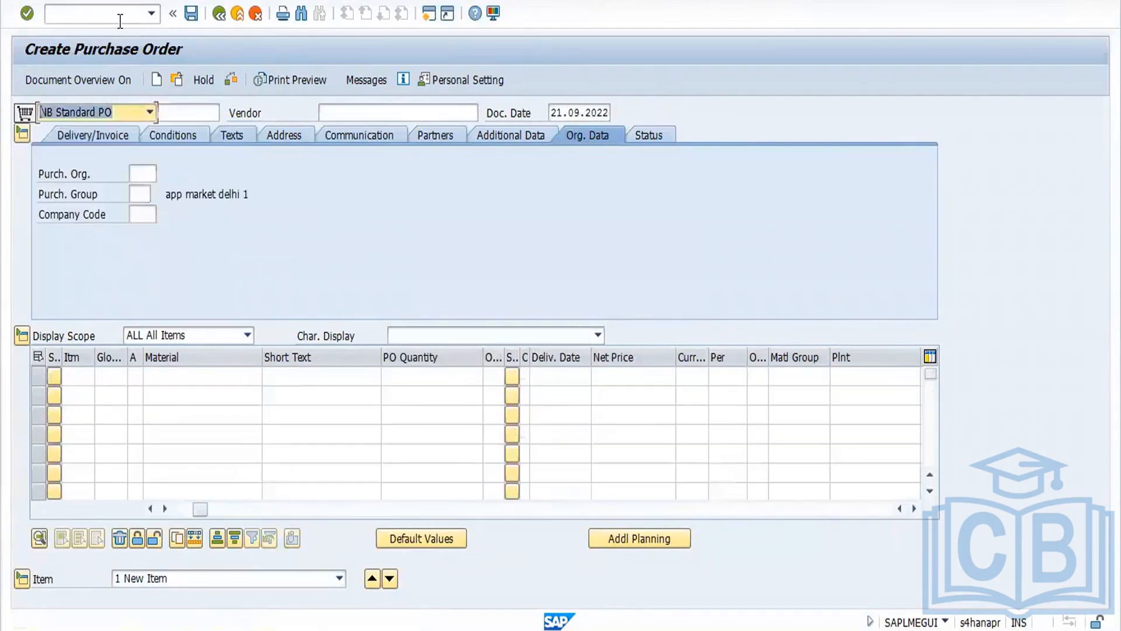
Step: Start MIGO and load the new purchase order for goods receipt
click(119, 17)
text(/NMIGO)
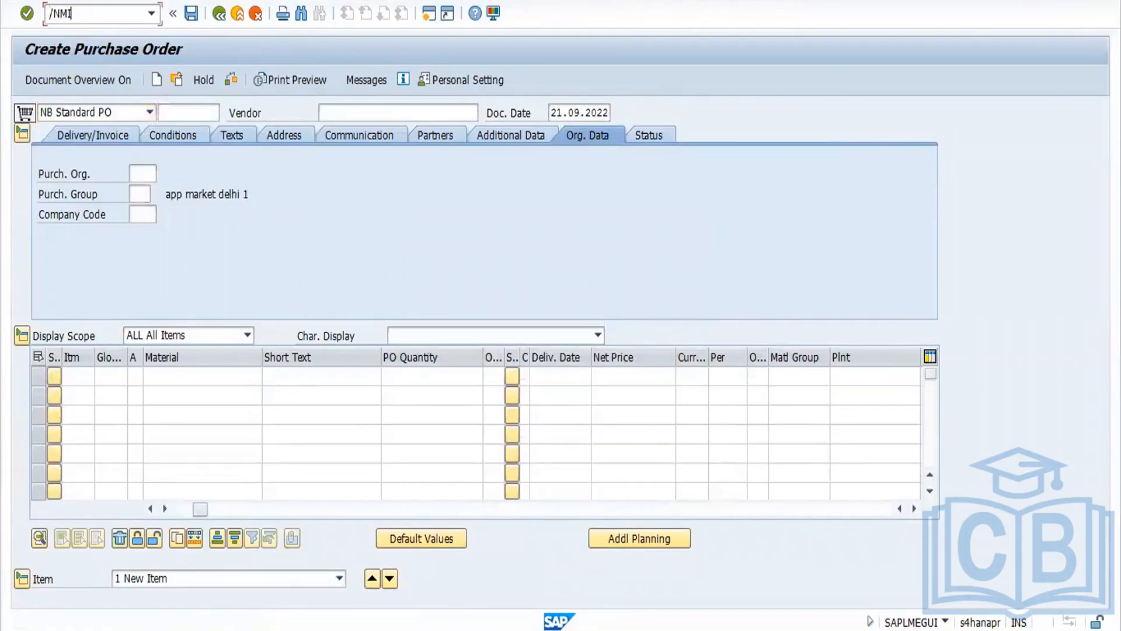
key(Return)
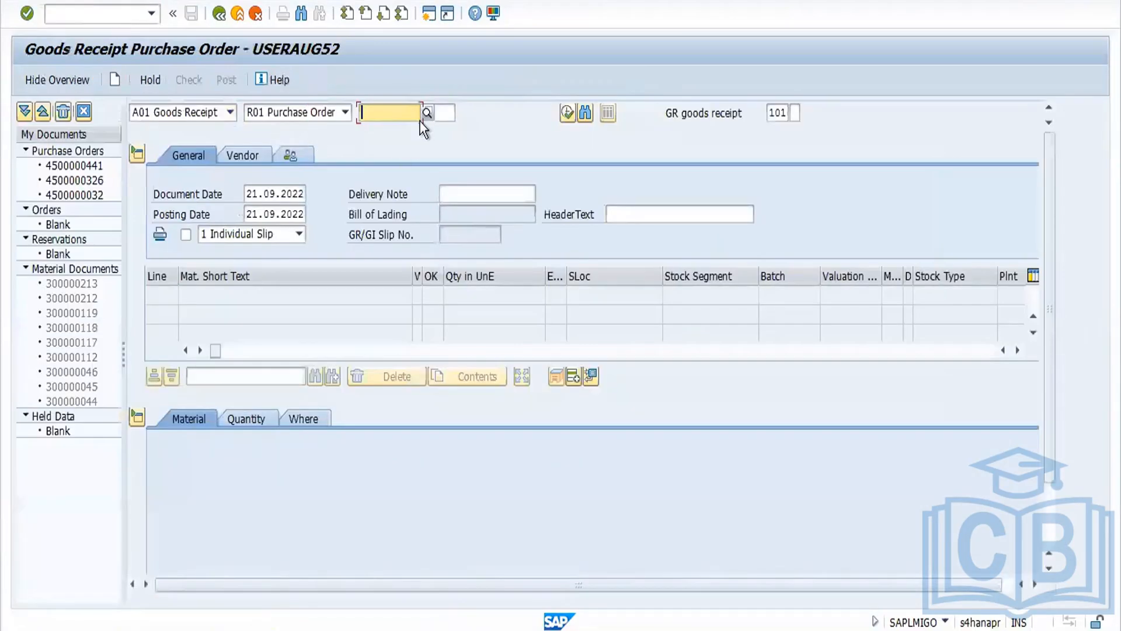
key(ctrl+v)
key(Return)
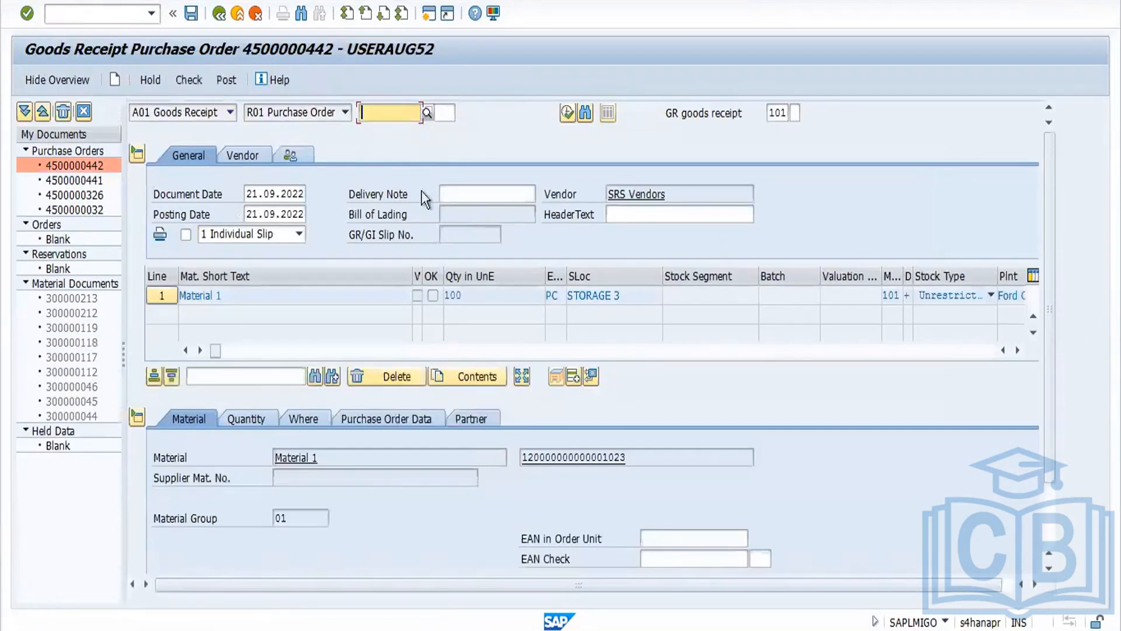
Step: Open quantity distribution for item 1 and split it into lines of 50, 30 and 20 PC
click(527, 377)
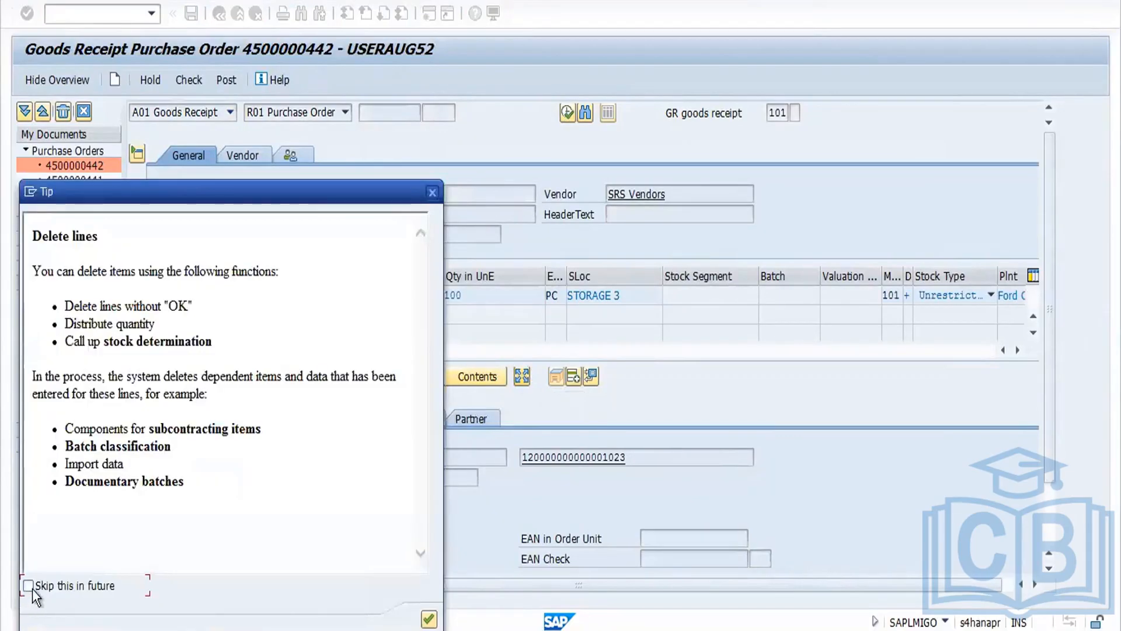
click(29, 585)
drag(342, 183, 341, 51)
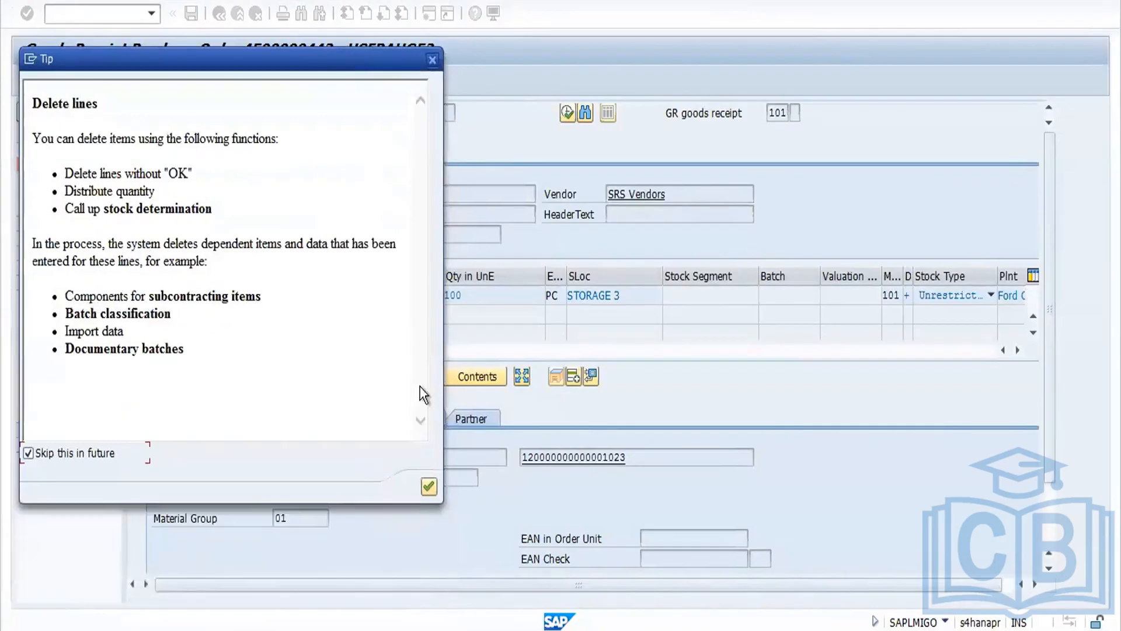
click(429, 487)
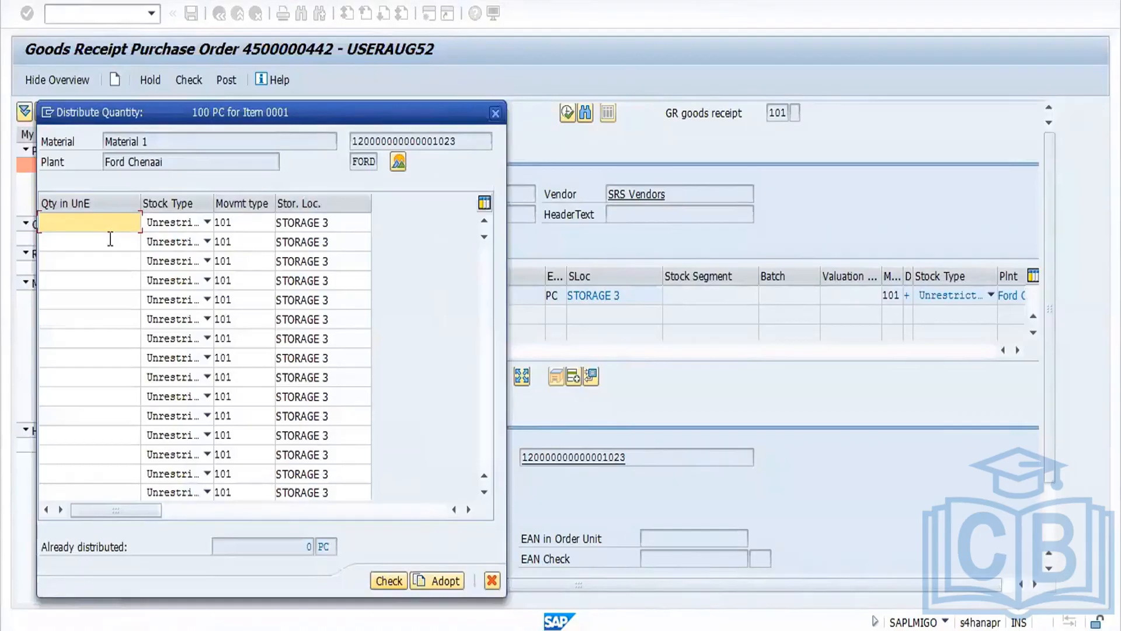
text(50)
click(81, 246)
text(30)
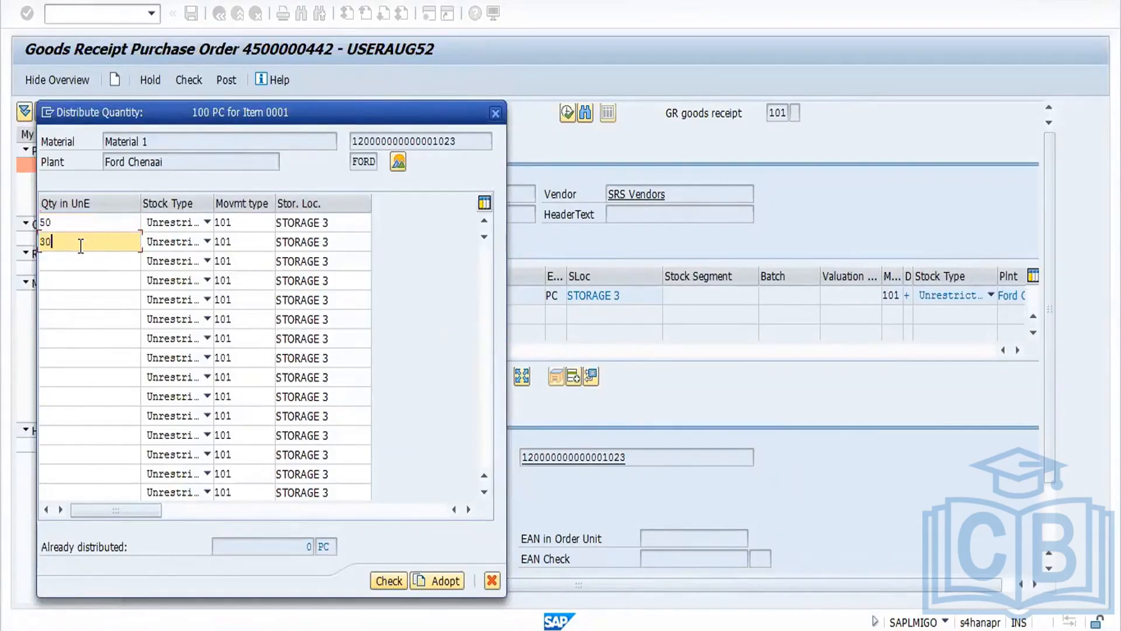
click(68, 262)
text(20)
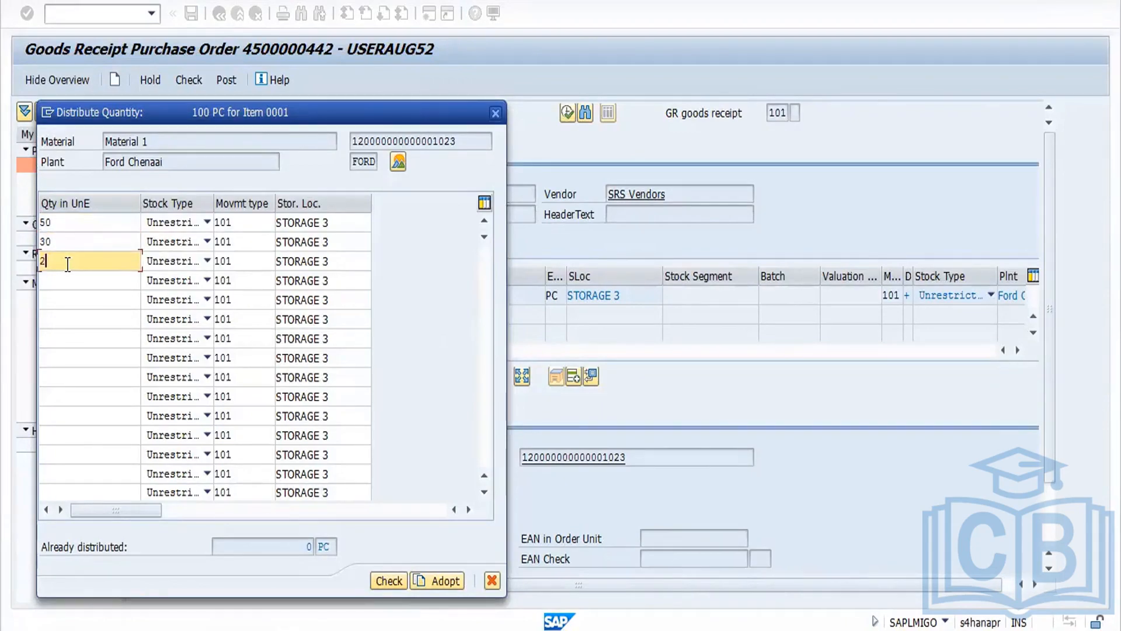
Step: Set the 30 PC line to Quality inspection and the 20 PC line to Blocked stock, then check and adopt
click(204, 244)
click(184, 274)
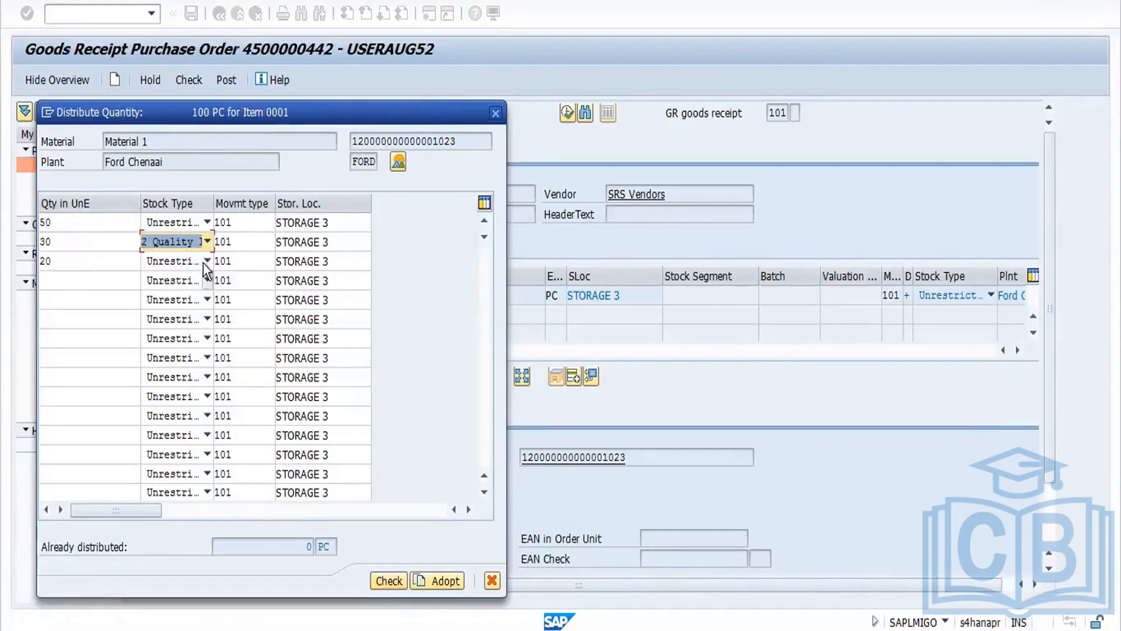
click(206, 262)
click(154, 308)
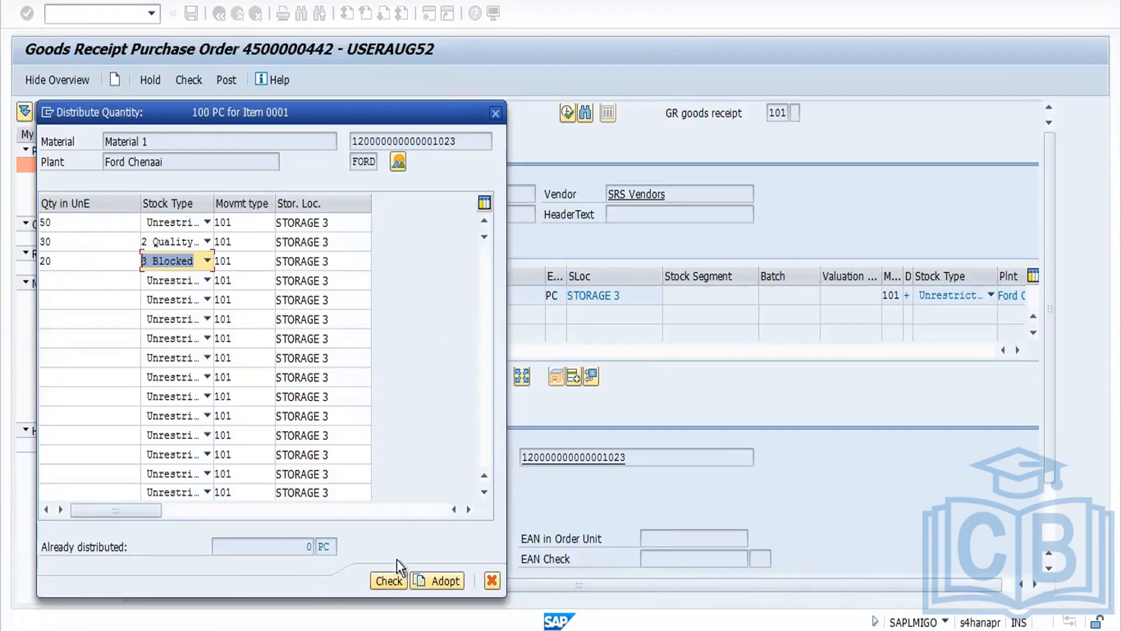
click(397, 577)
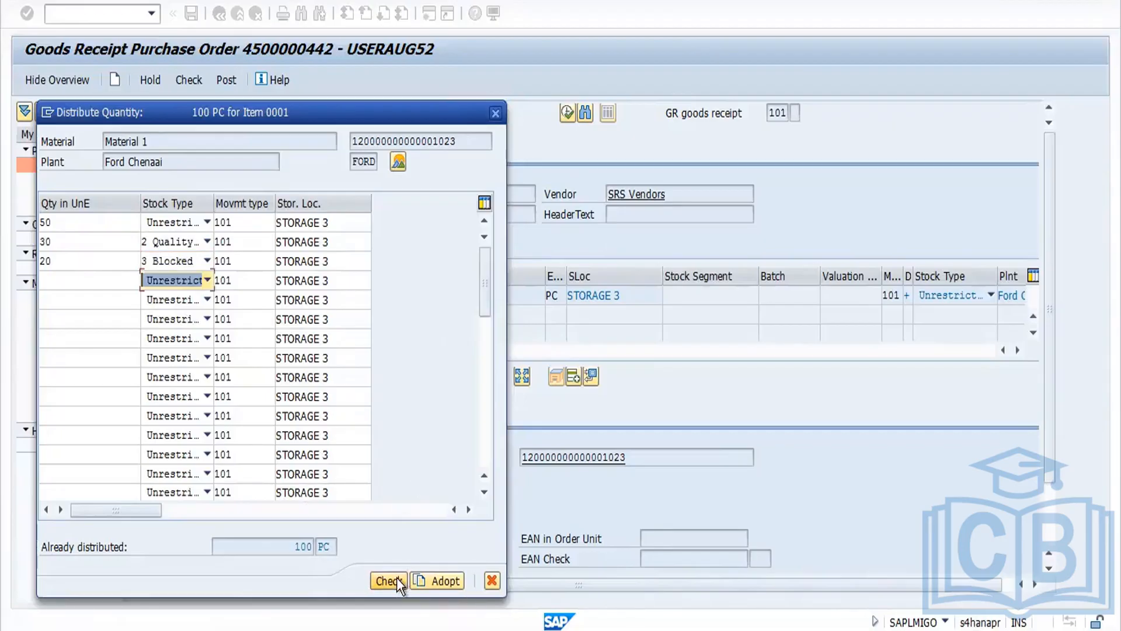
click(435, 581)
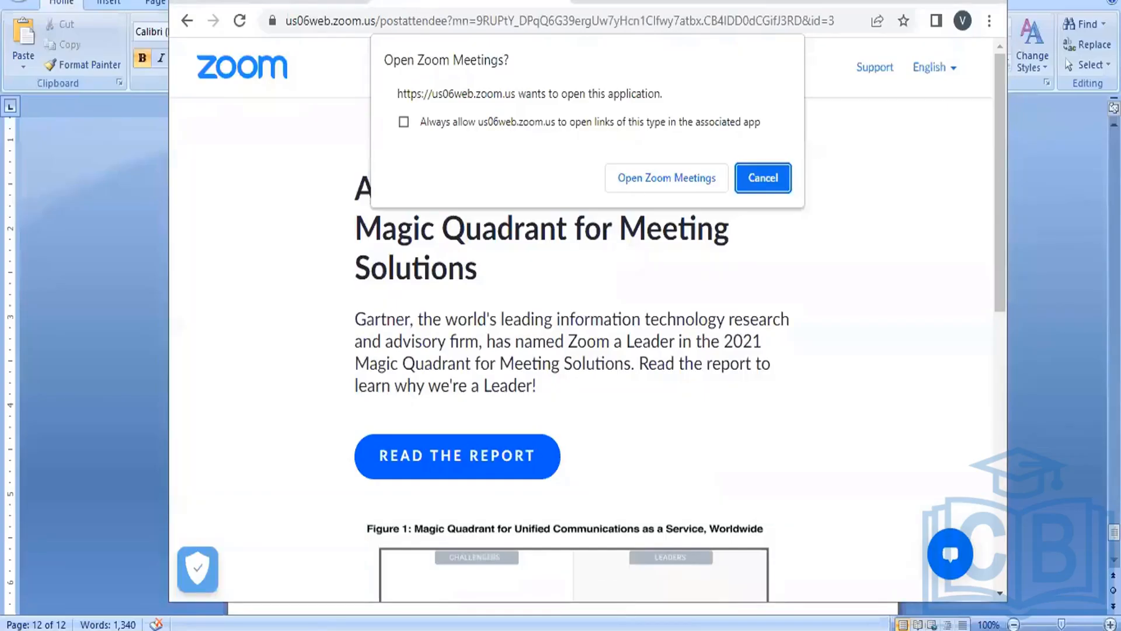
Step: Switch to the Word notes and add the heading '8.Distribution Qty' at the end
key(alt+Tab)
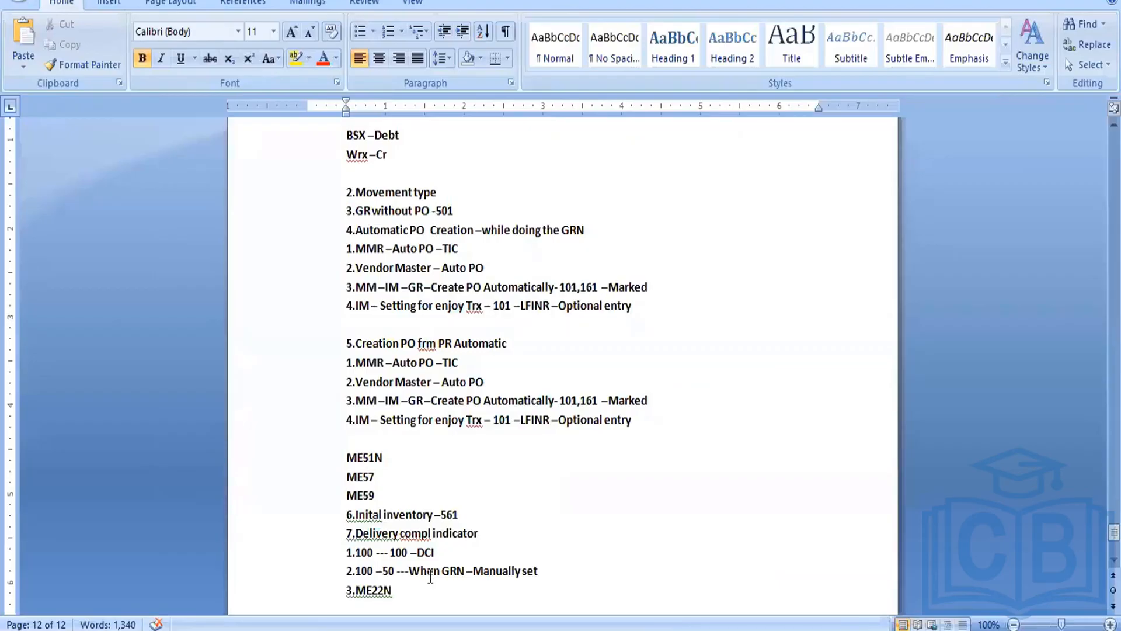
scroll(431, 576, down, 3)
key(Up)
key(Up)
key(Up)
key(Up)
key(Up)
key(Up)
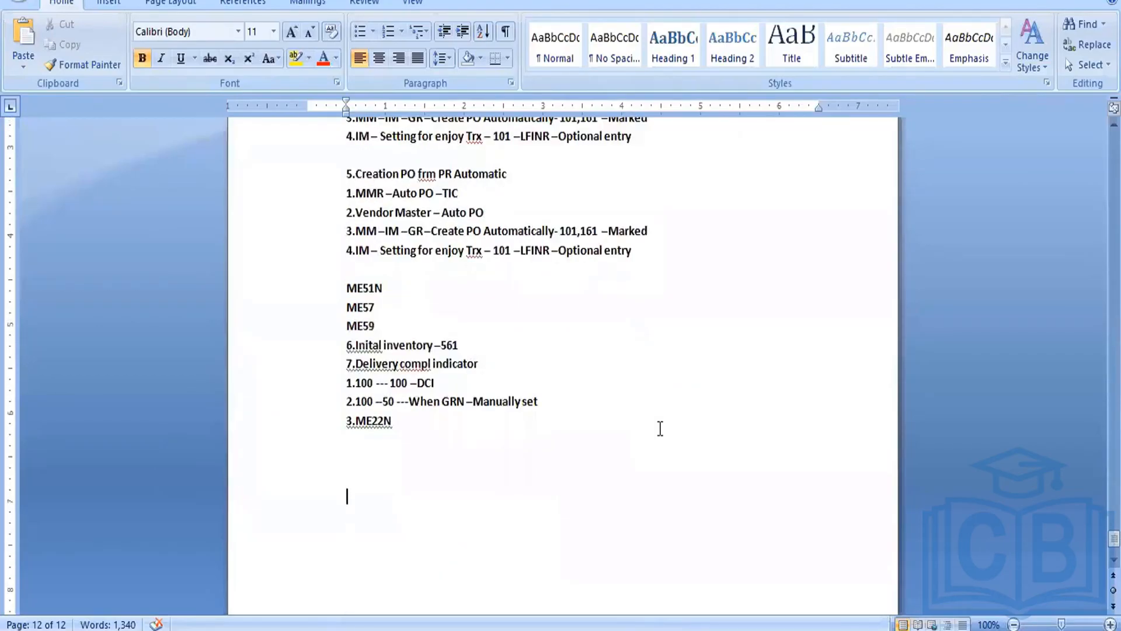
text(8.Sistr)
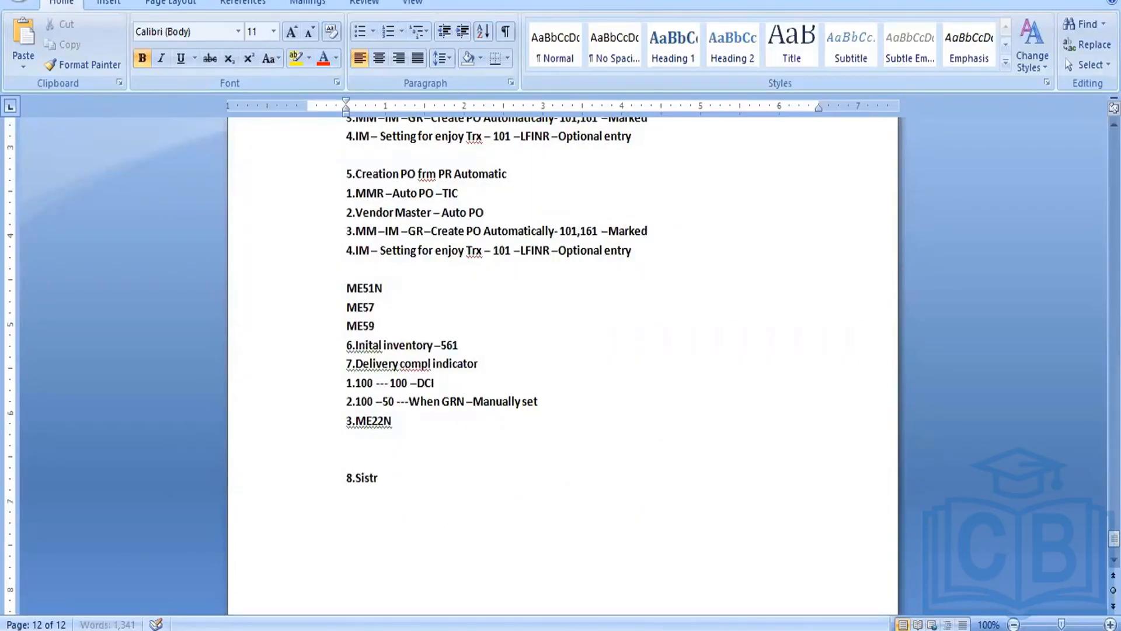
text(iubutio)
key(BackSpace)
key(BackSpace)
key(BackSpace)
key(BackSpace)
key(BackSpace)
key(BackSpace)
key(BackSpace)
key(BackSpace)
key(BackSpace)
key(BackSpace)
key(BackSpace)
key(BackSpace)
key(BackSpace)
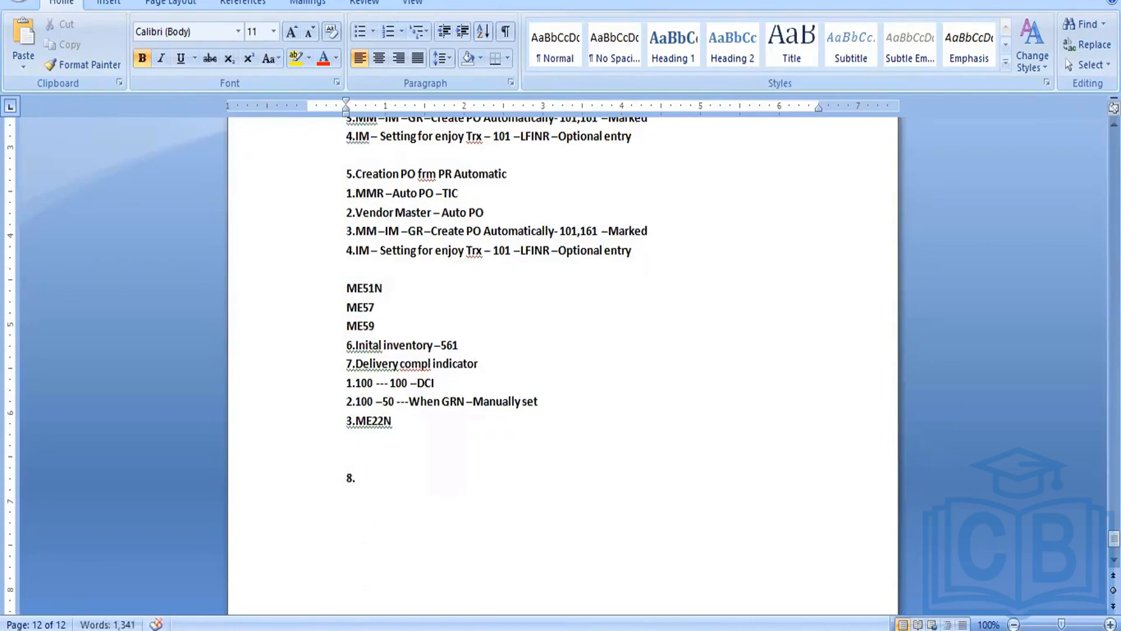
text(Distri)
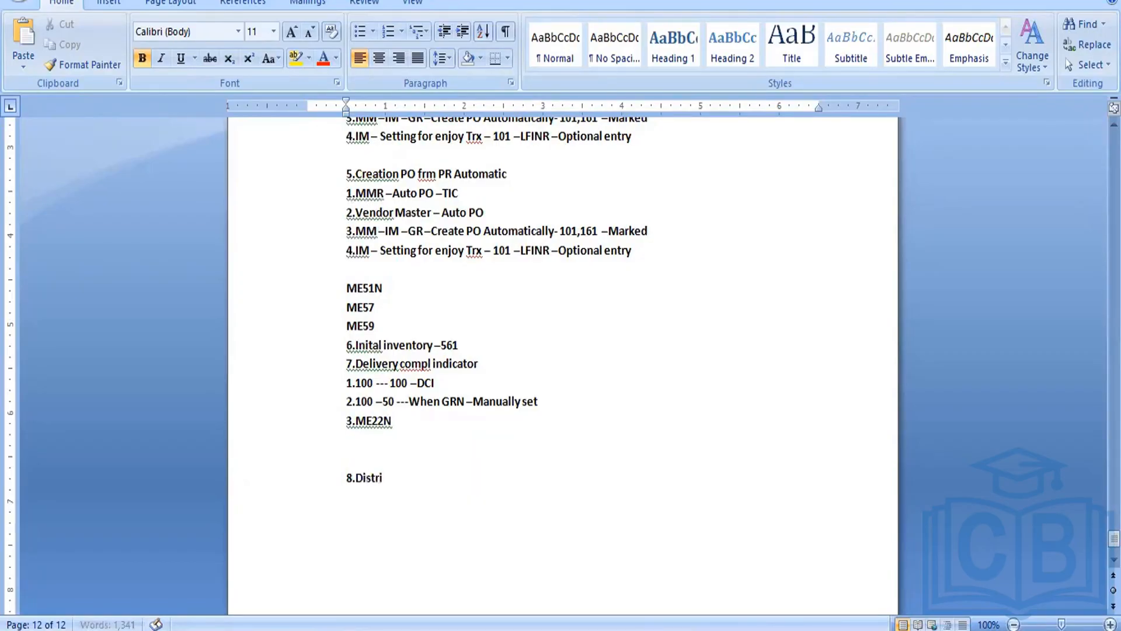
text(but)
key(BackSpace)
key(BackSpace)
key(BackSpace)
key(BackSpace)
text(ibution Qty)
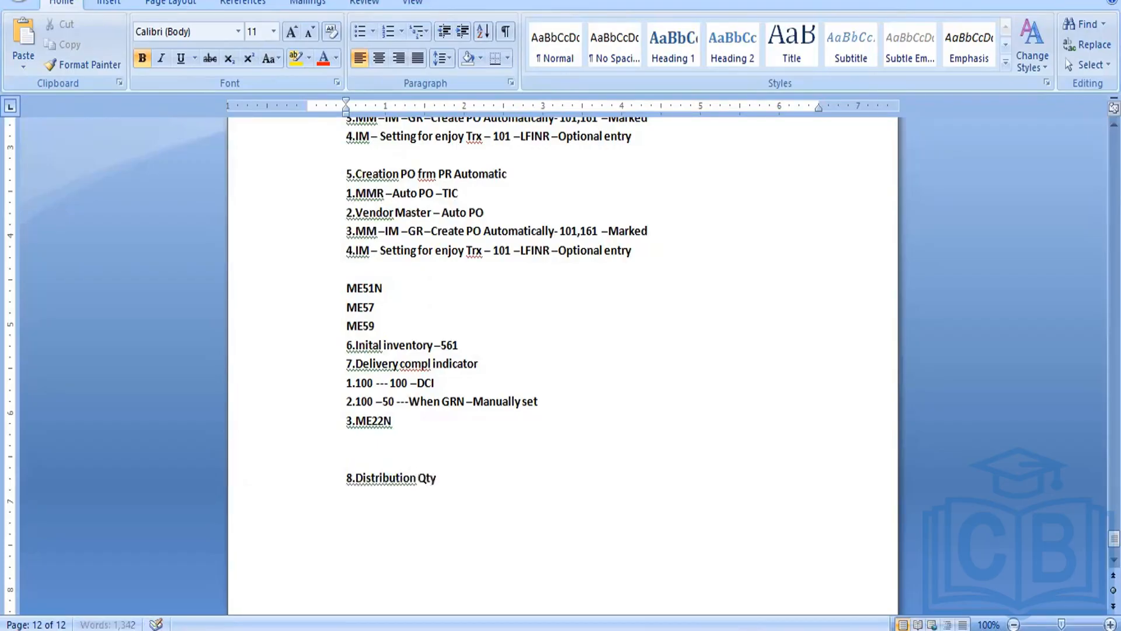
Step: Add the line 'Stock taken to multiple stock types' below the heading
key(Return)
text(Stocktaken to mut)
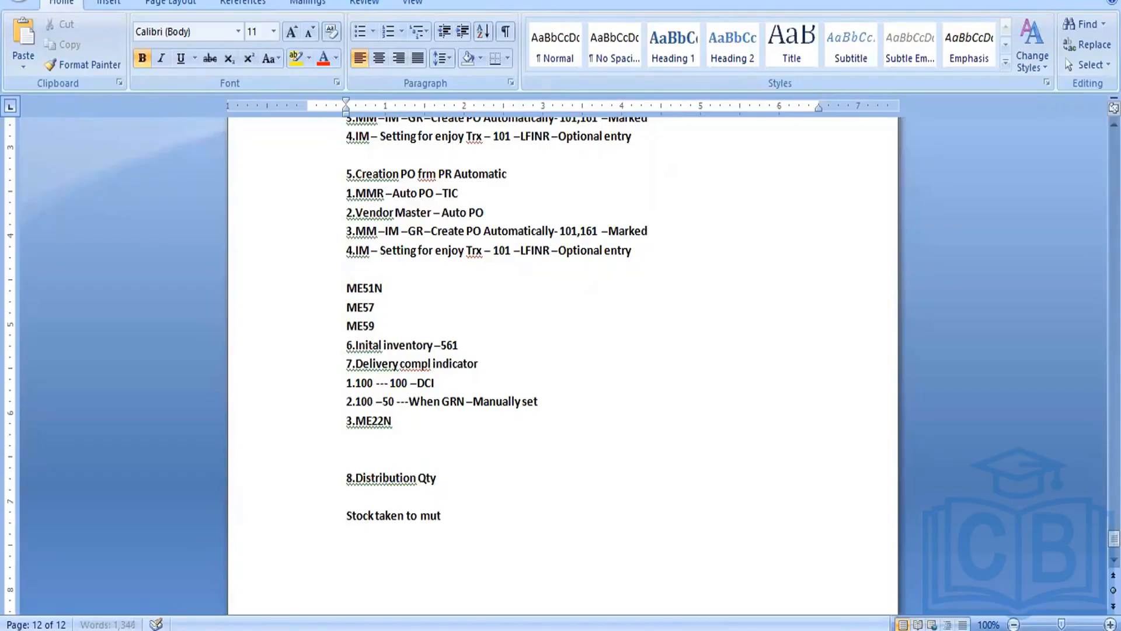
key(BackSpace)
text(ltiple stock types)
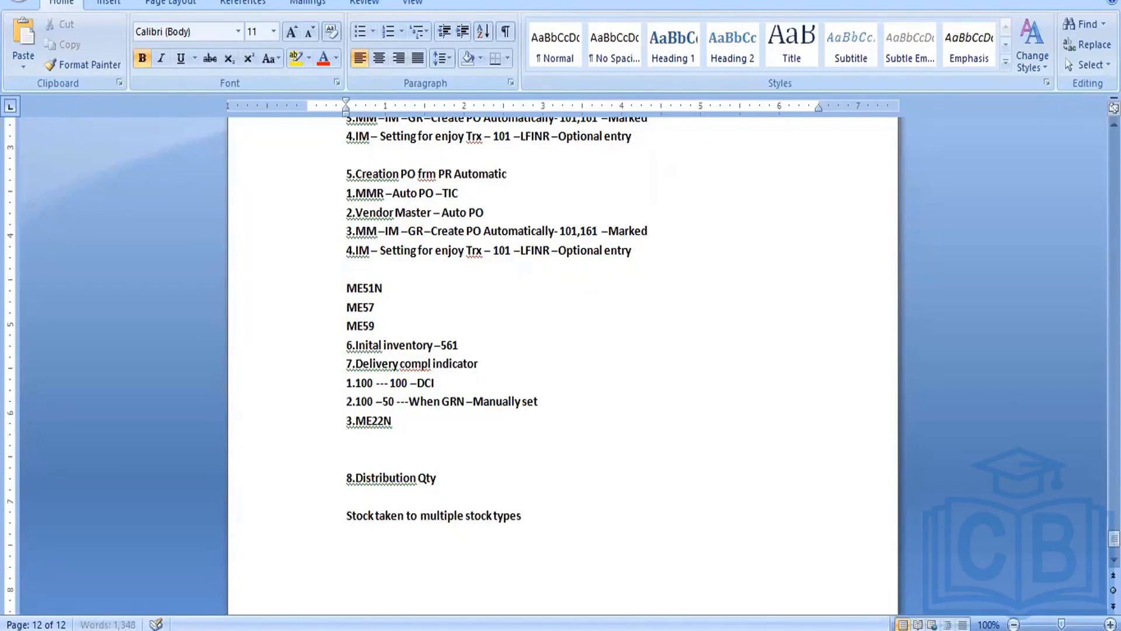
Step: Mark the distributed goods receipt lines as Item OK and run a check of the document
key(Return)
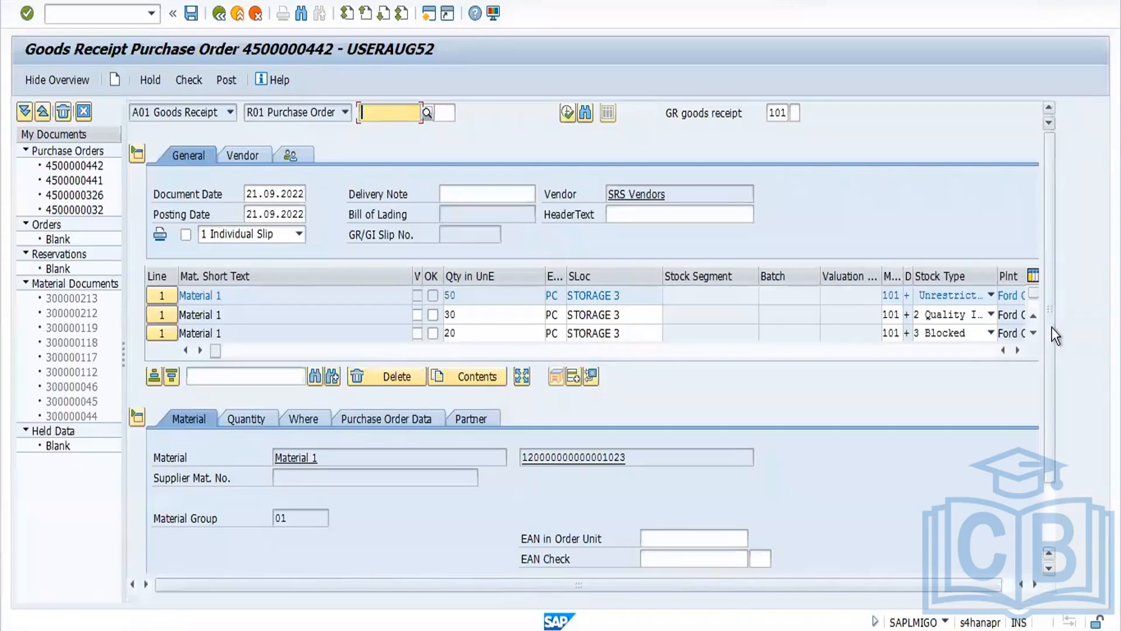
drag(1052, 327, 1053, 381)
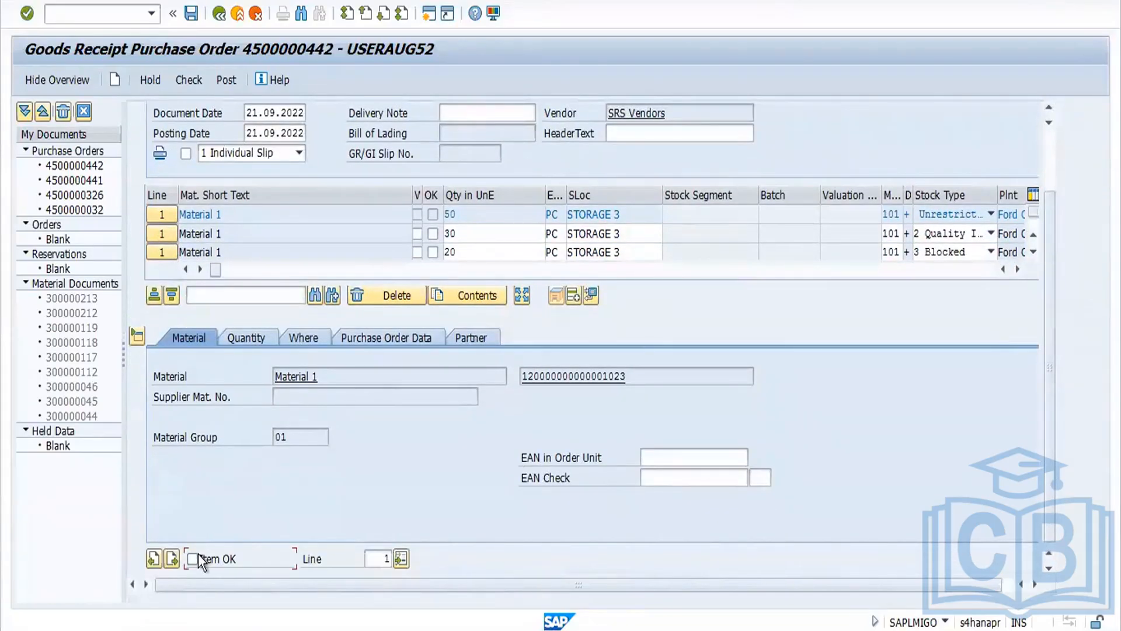
click(193, 559)
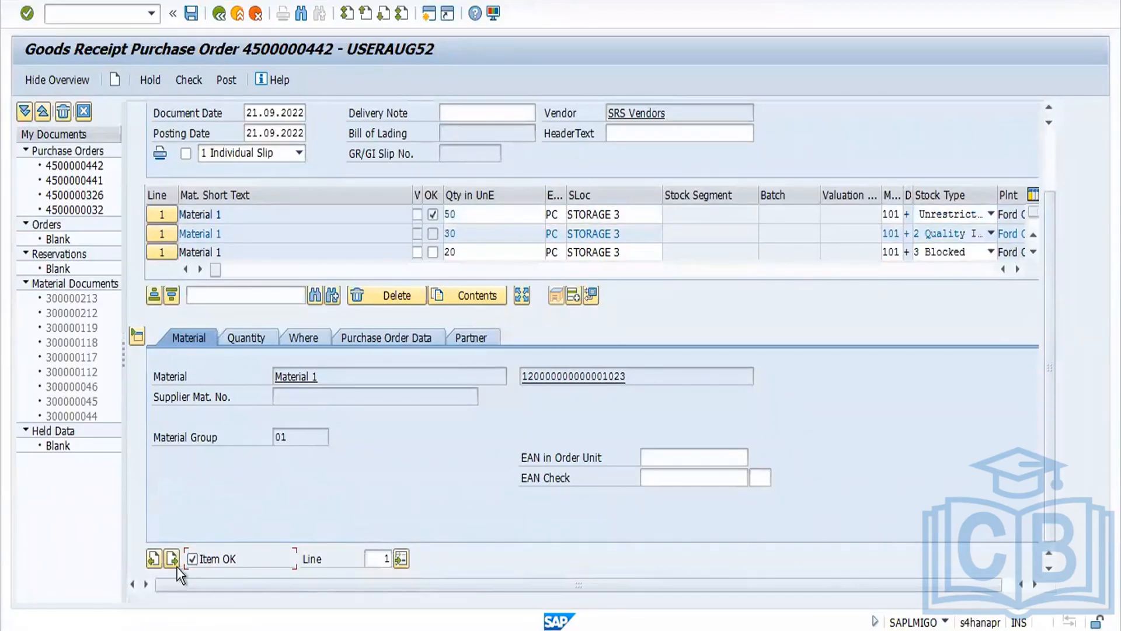
click(173, 564)
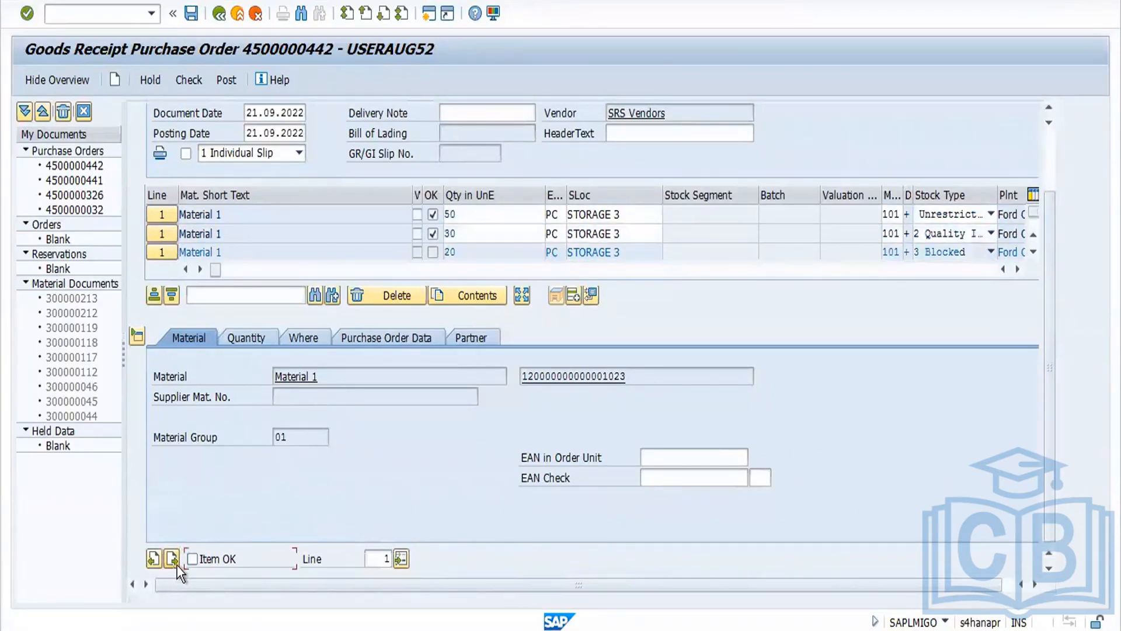
click(190, 86)
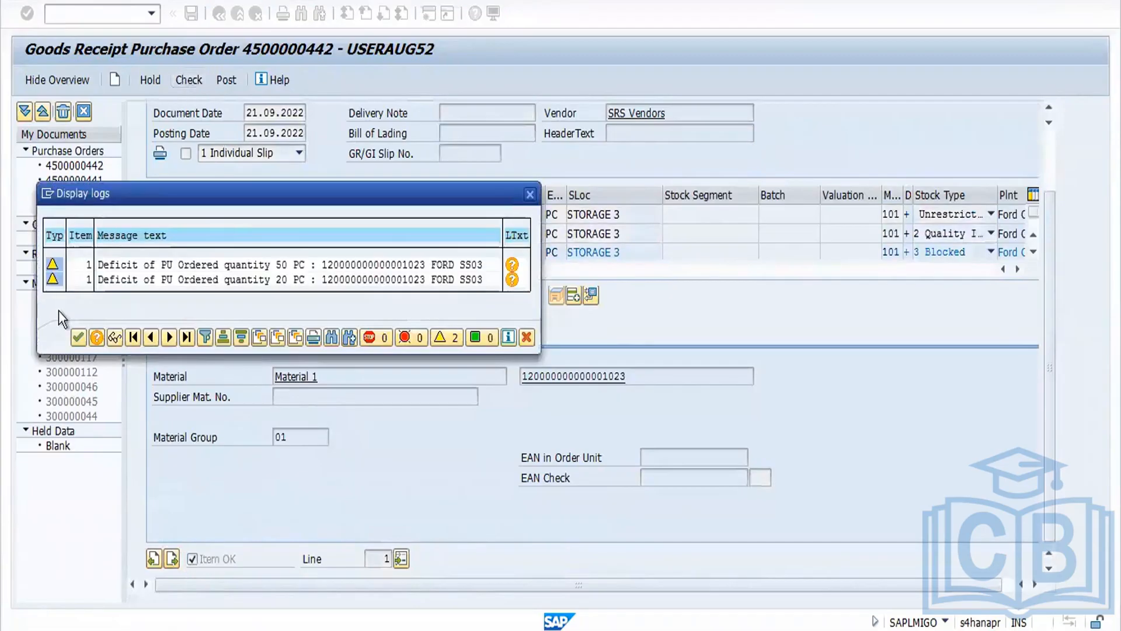
click(72, 335)
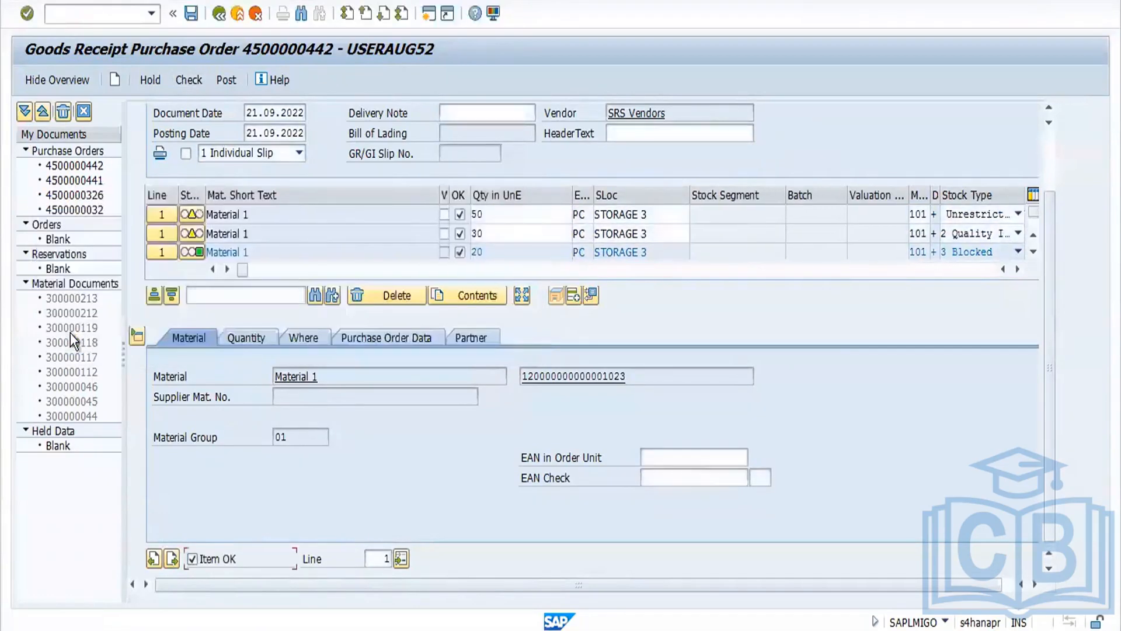
Step: Review the material's stock overview from the item's location details, then post the goods receipt and confirm
click(314, 345)
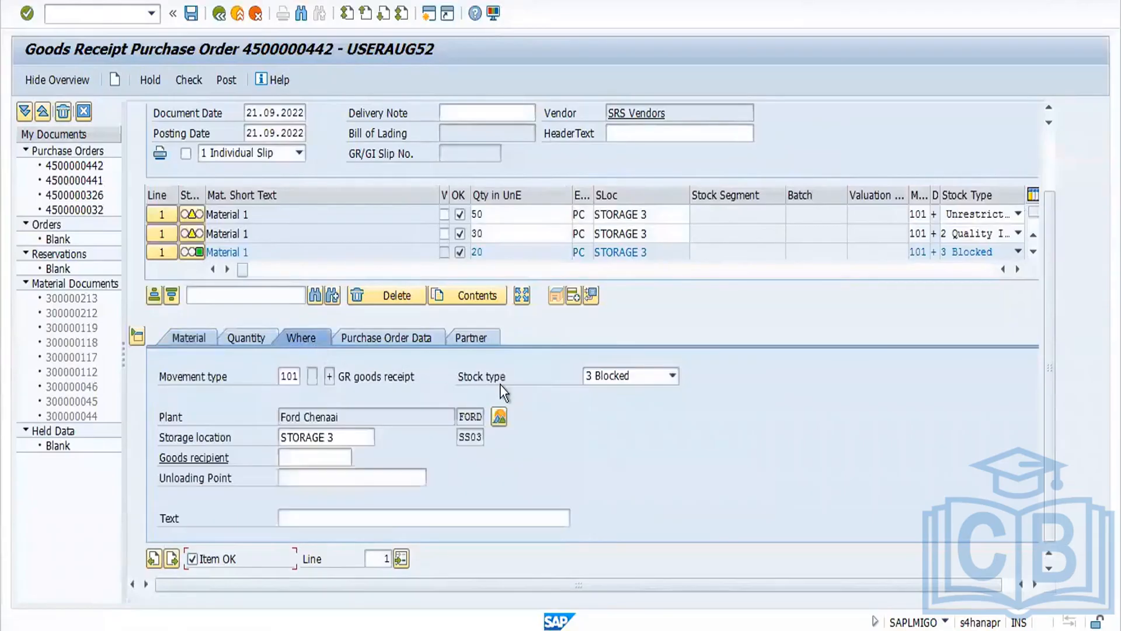
click(498, 423)
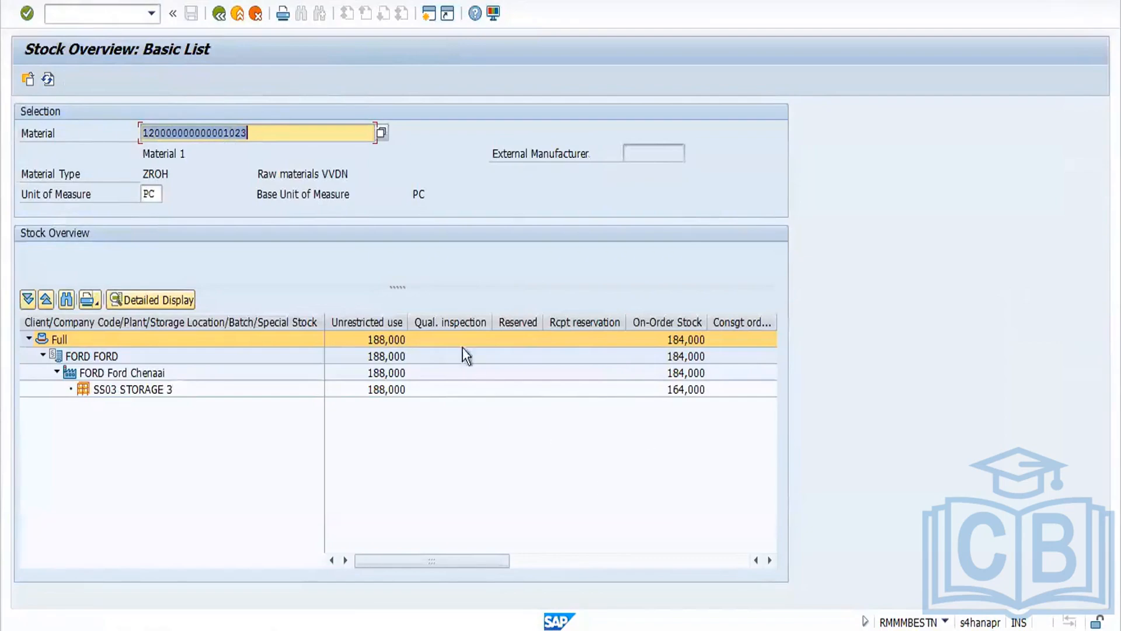
drag(502, 562, 221, 496)
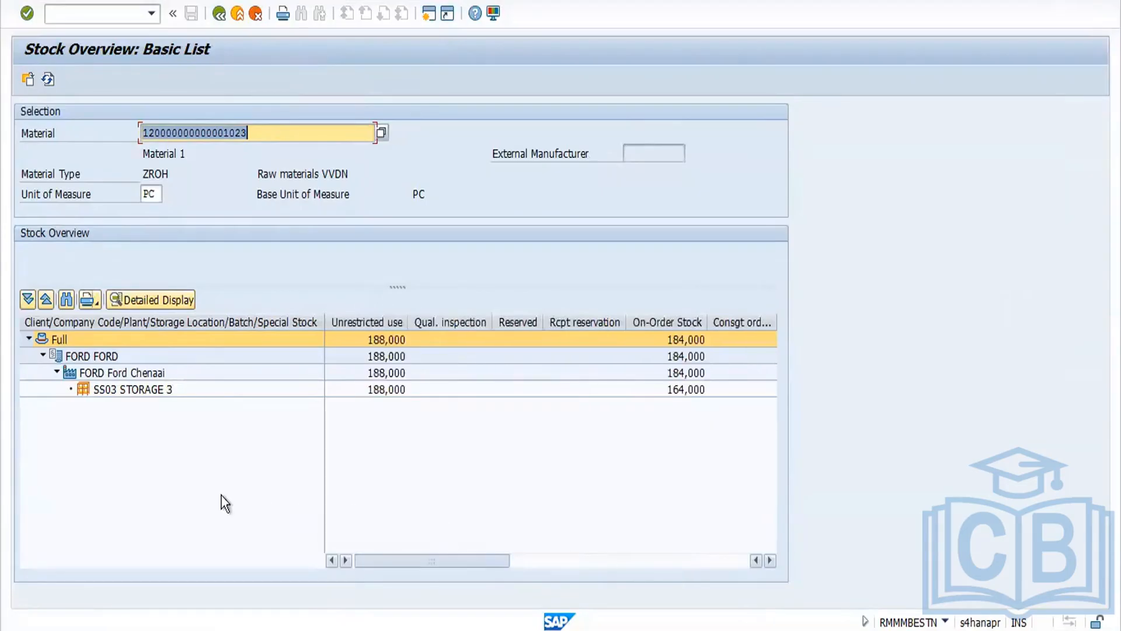
click(219, 13)
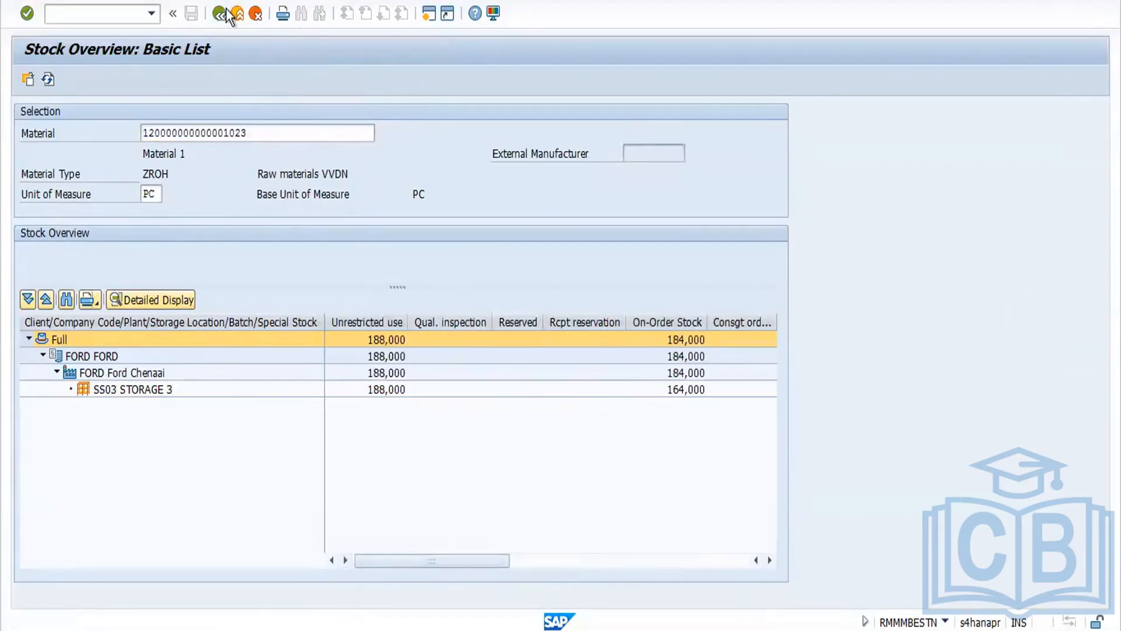
click(219, 12)
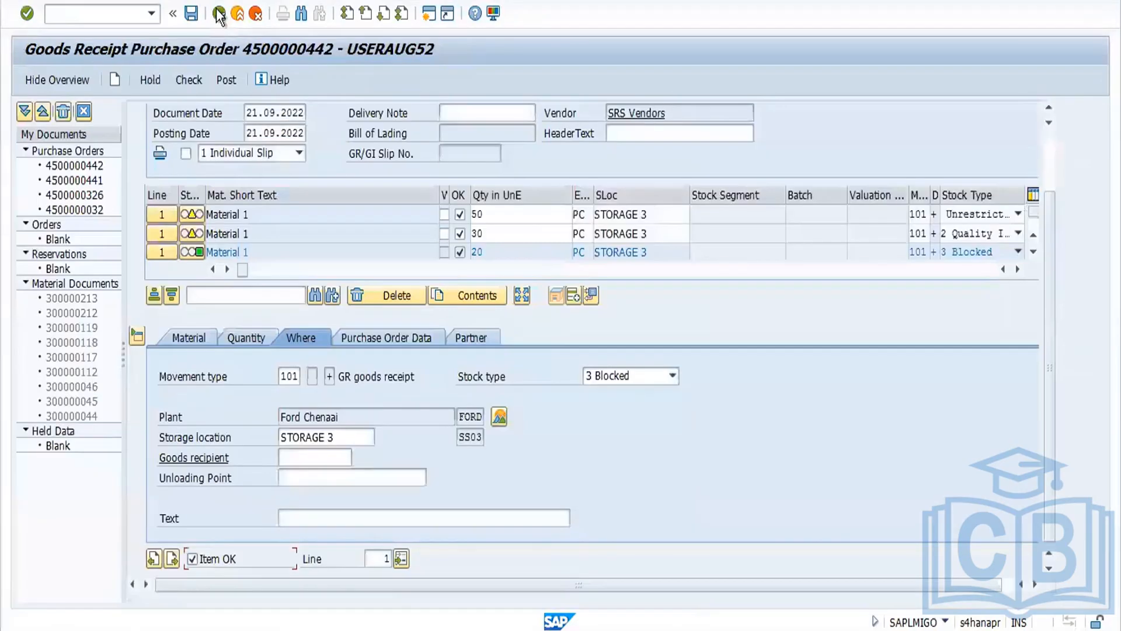
click(225, 80)
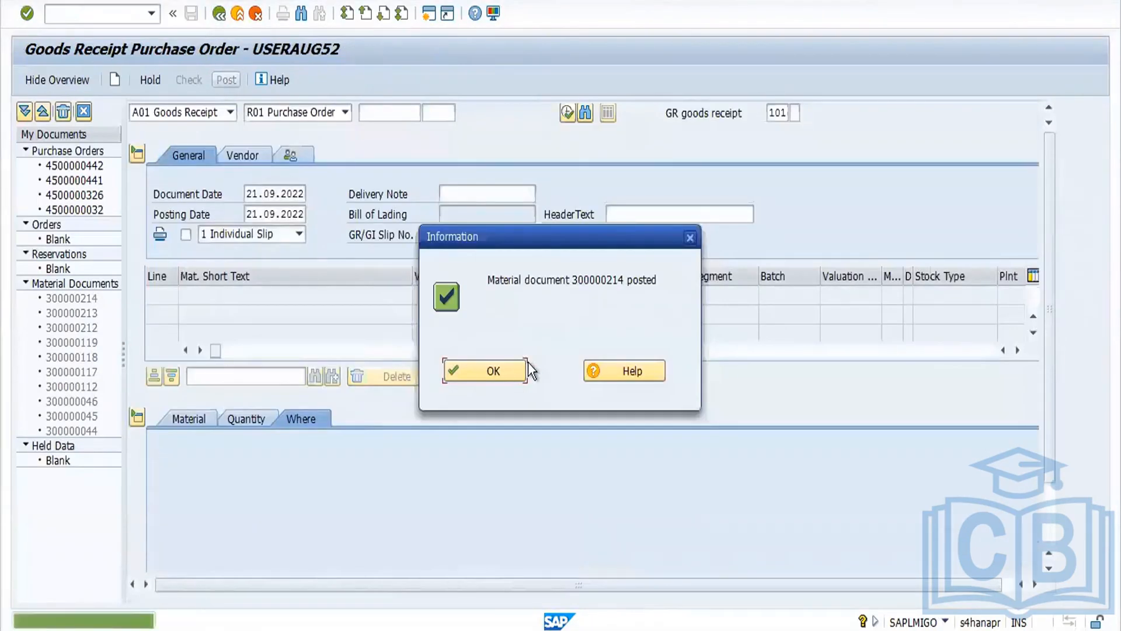
click(506, 368)
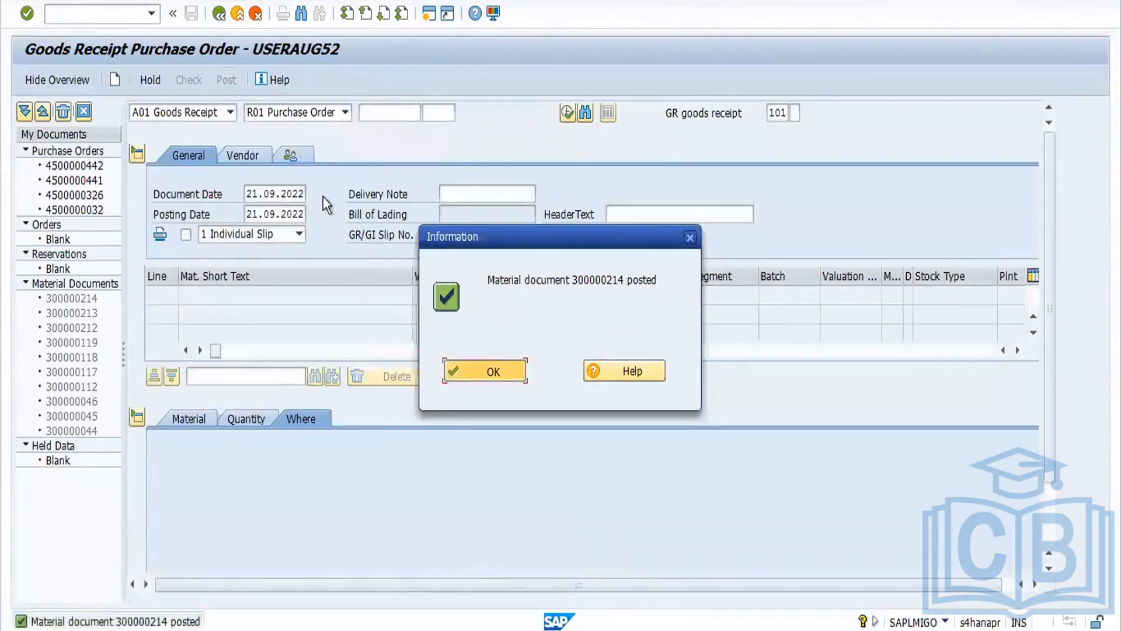
Step: Display material document 300000214 and inspect its stock overview across the unrestricted, quality inspection and blocked columns
click(230, 112)
click(196, 174)
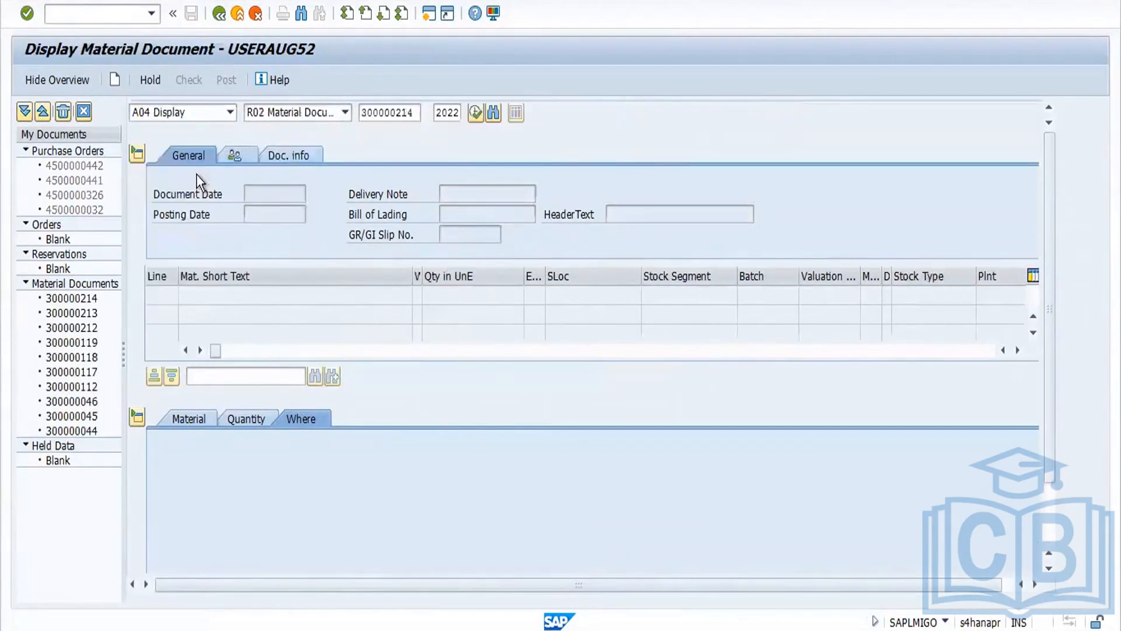
key(Return)
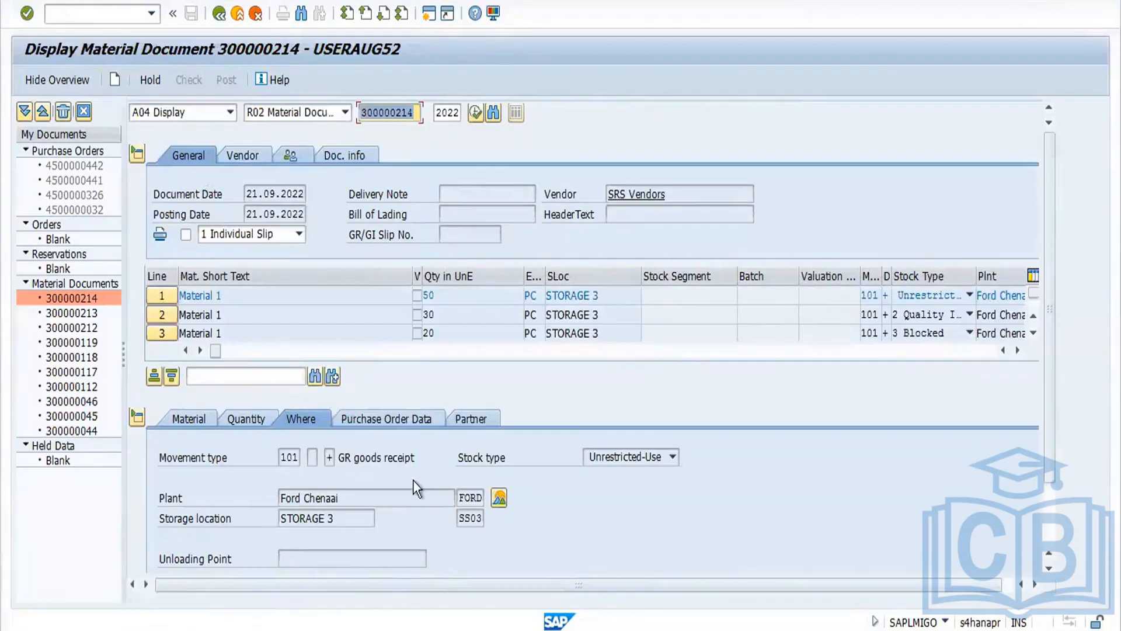
click(498, 498)
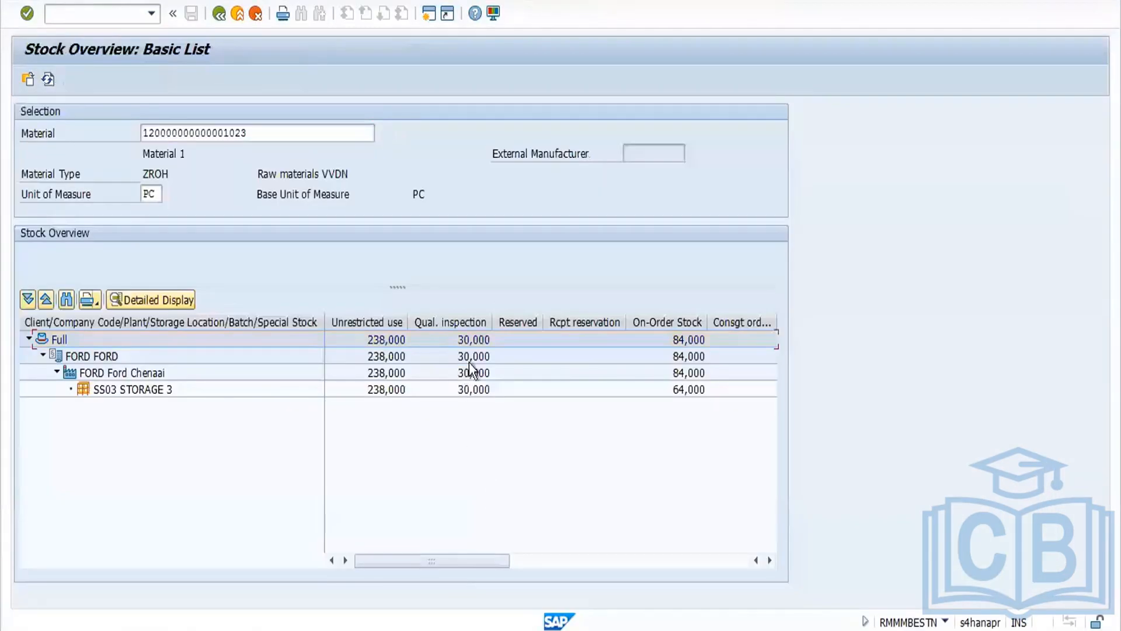
click(374, 323)
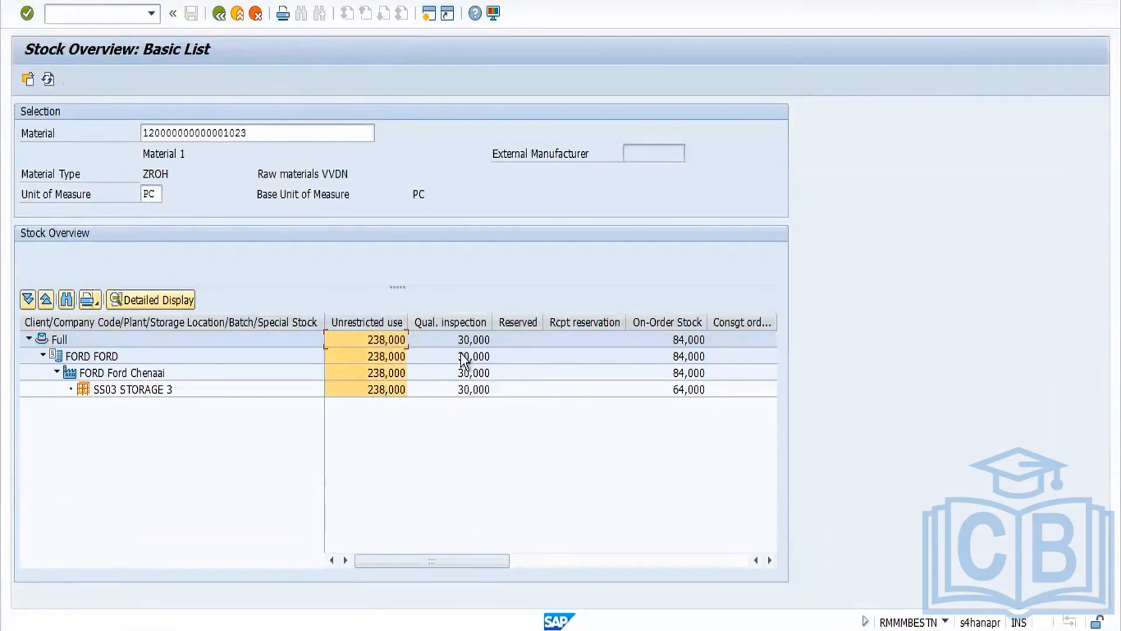
drag(457, 562, 469, 563)
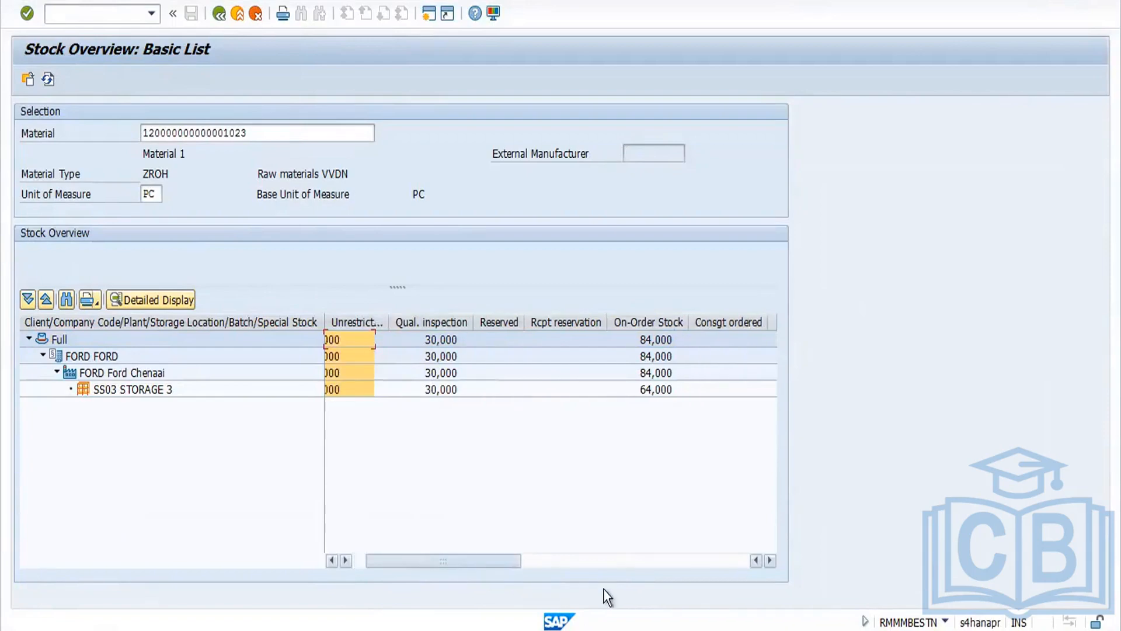
drag(604, 588, 688, 595)
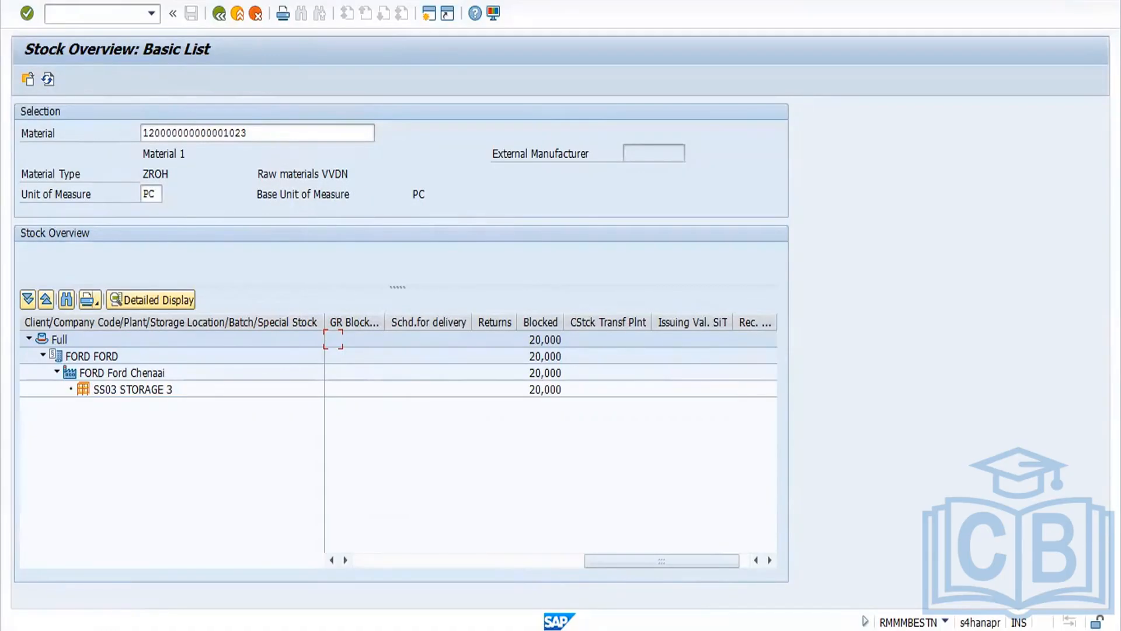
Step: Switch to the Word notes and add the heading '9.GR Blocked stock' at the end
key(alt+Tab)
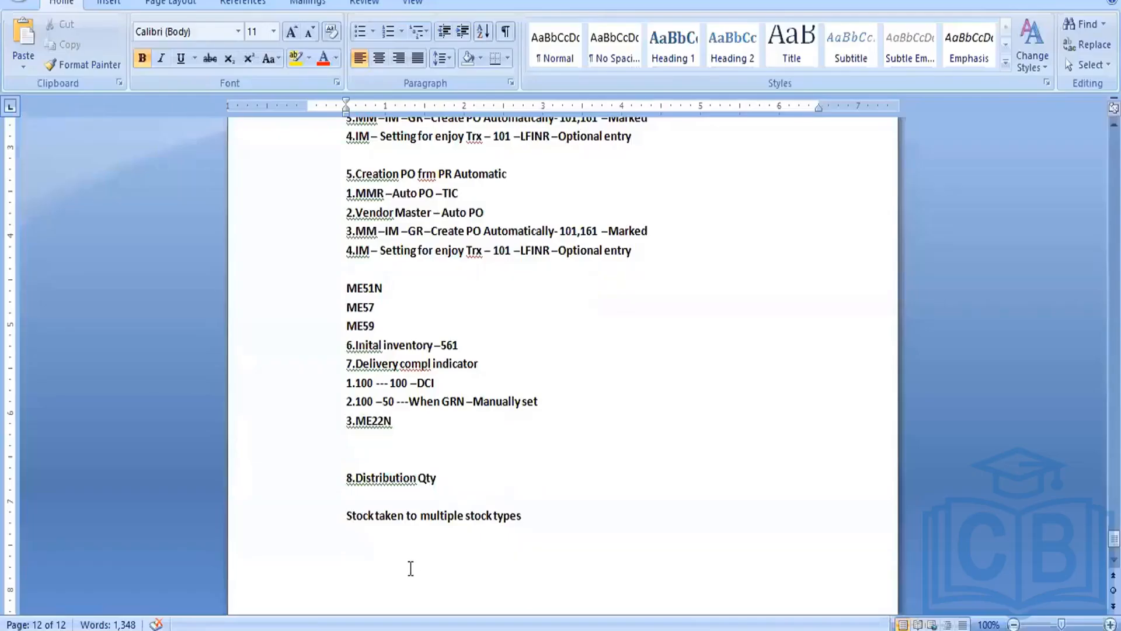
key(Return)
text(9.)
text(GR b)
text(LOCK)
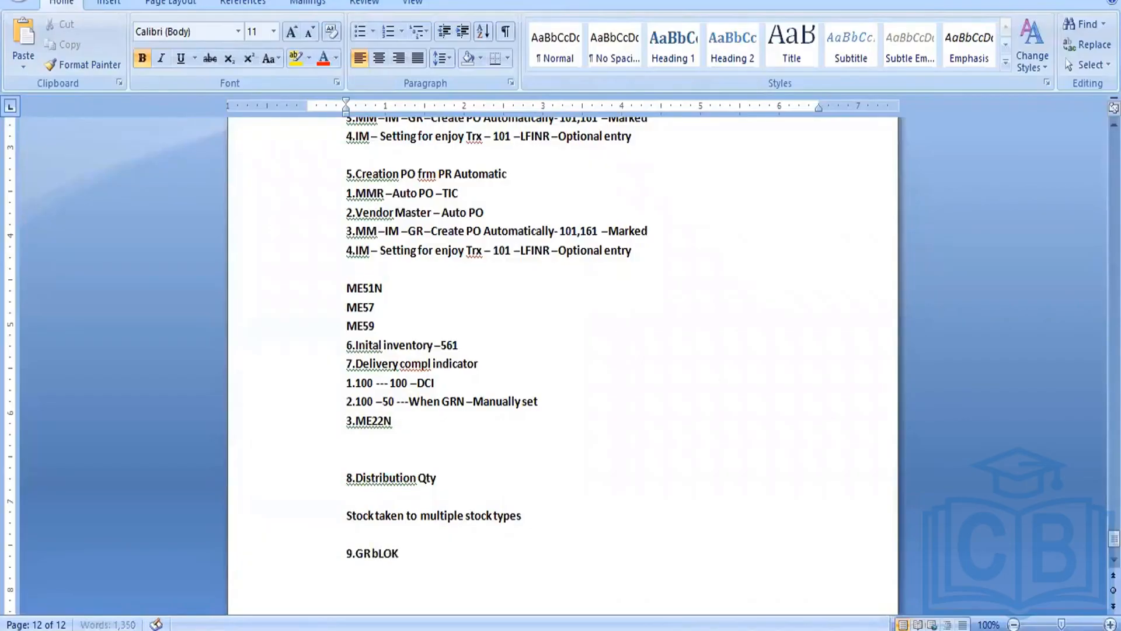
key(BackSpace)
key(BackSpace)
key(BackSpace)
key(BackSpace)
key(BackSpace)
text(Blocked stock)
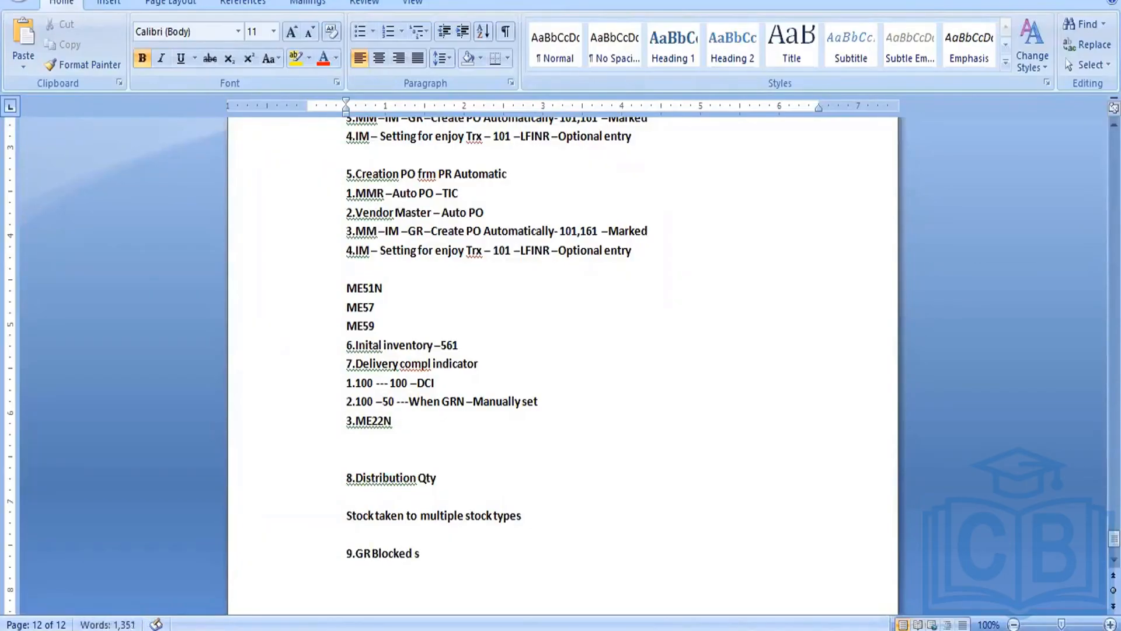
key(Return)
key(Return)
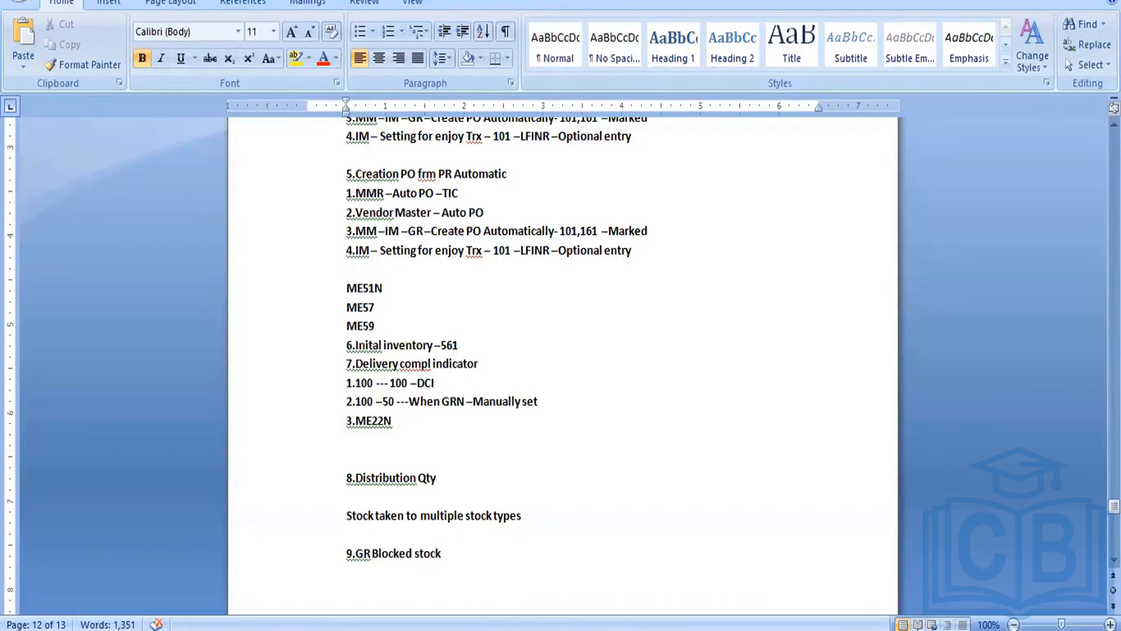
Step: Return to SAP and start transaction ME21N to create a purchase order
key(alt+Tab)
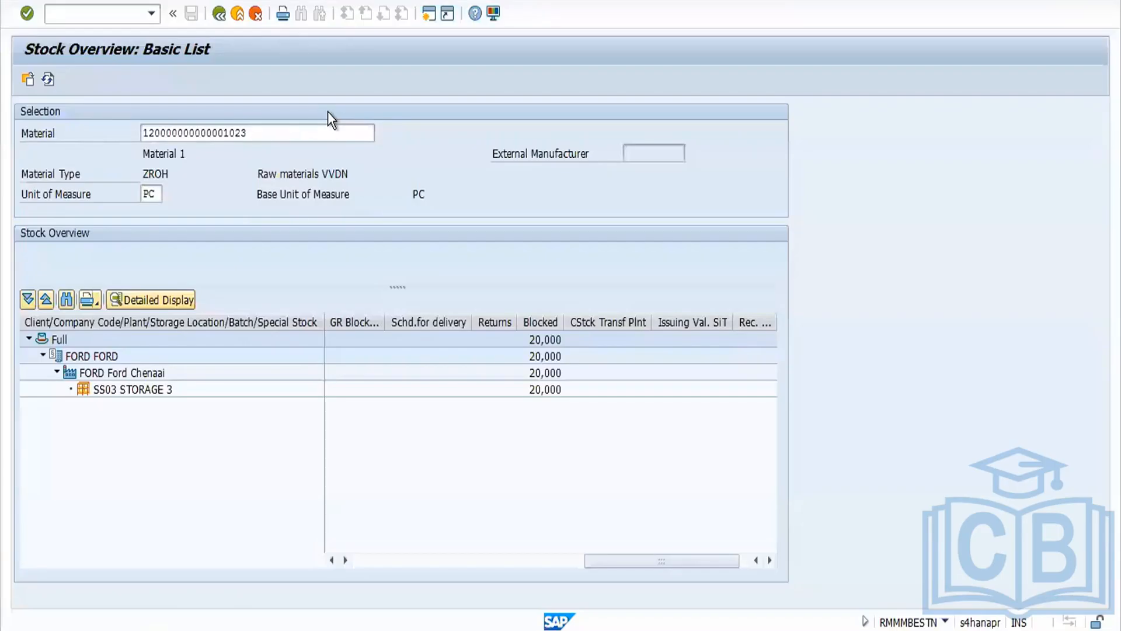
click(219, 13)
click(101, 16)
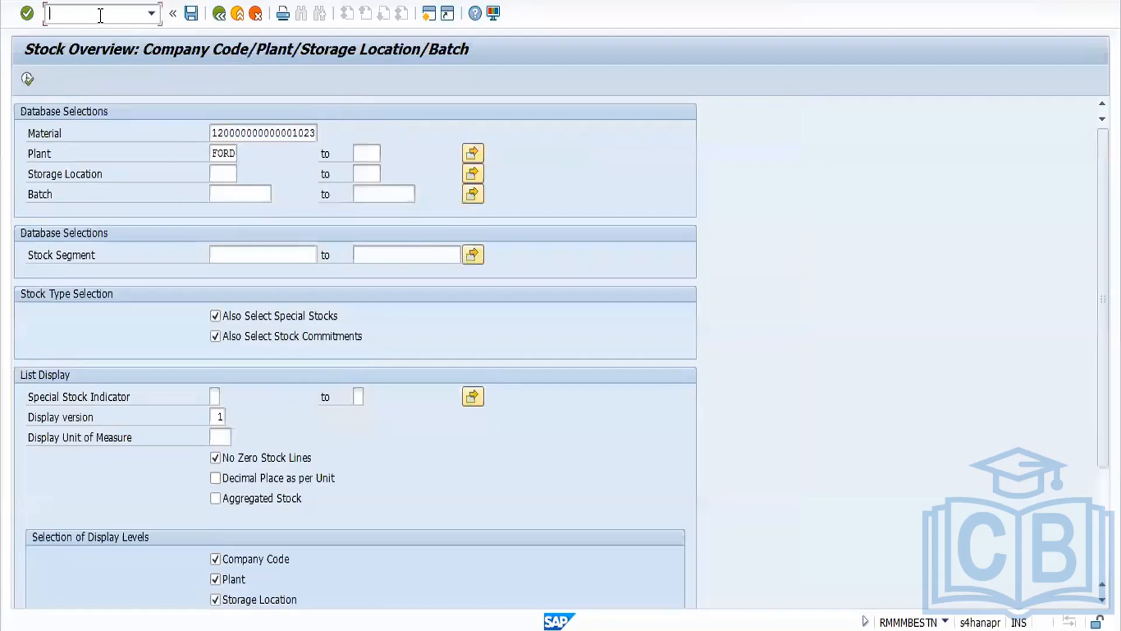
text(/nme21n)
key(Return)
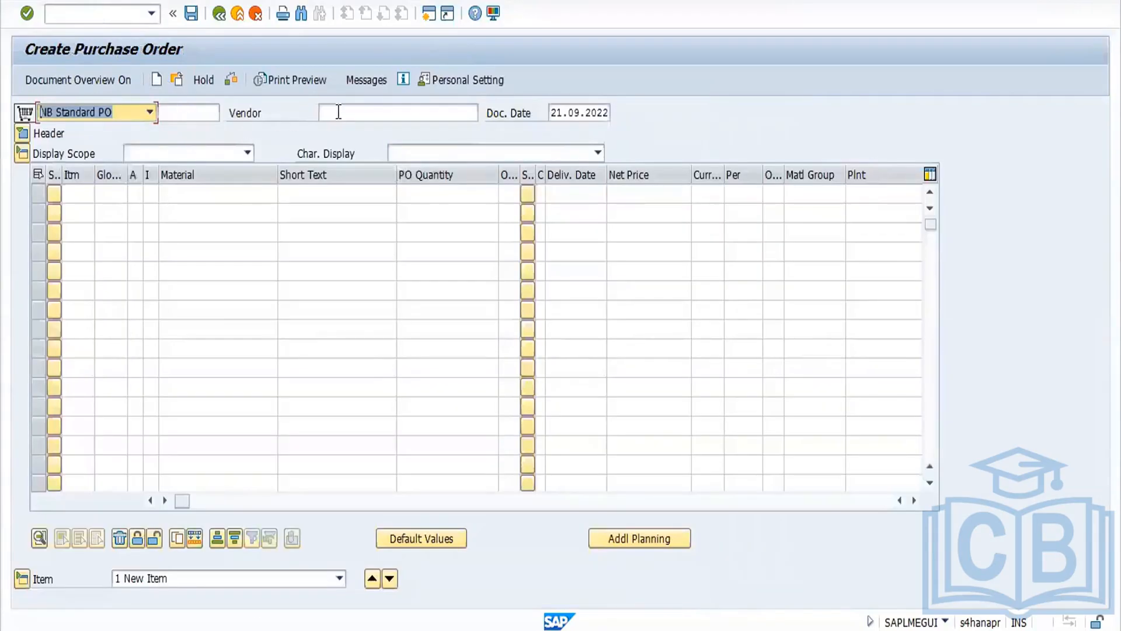
Step: Enter vendor 3701 SRS Vendors, purchasing organization FORD, purchasing group 001 and company code FORD in the PO header
click(326, 113)
click(344, 132)
key(Return)
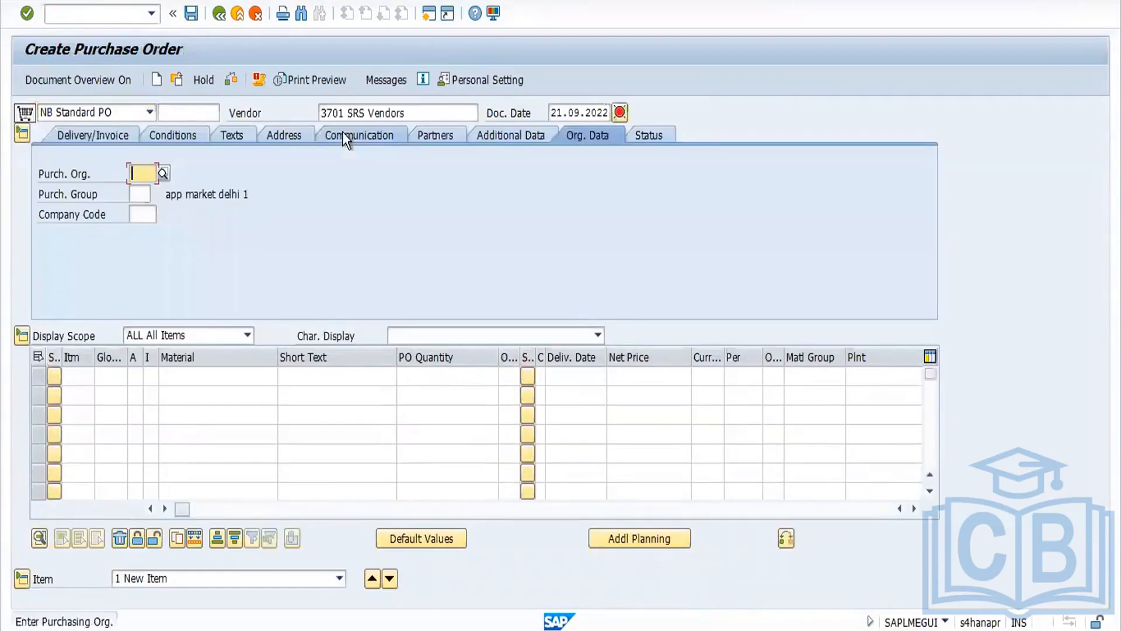
click(140, 174)
click(142, 191)
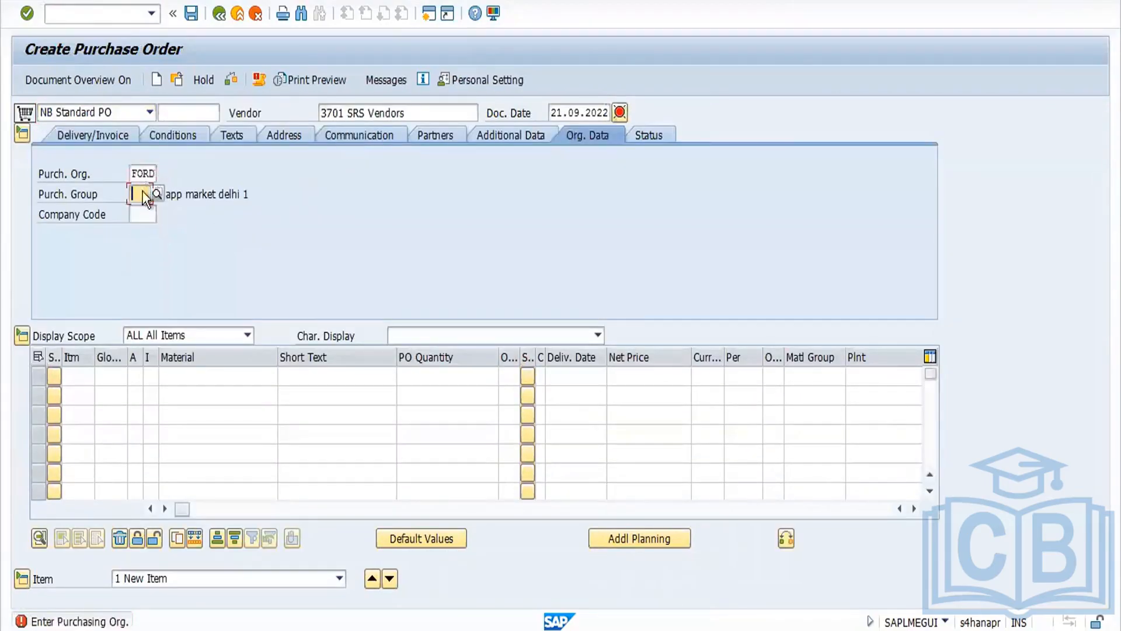
click(142, 193)
click(147, 210)
click(150, 214)
click(21, 337)
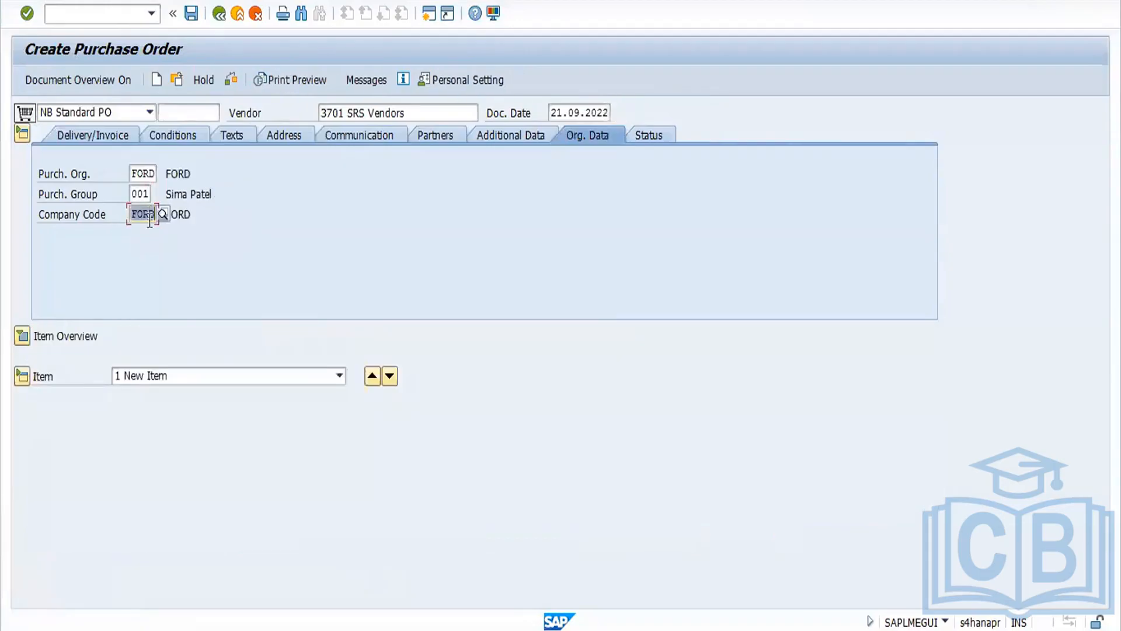
click(26, 332)
click(192, 374)
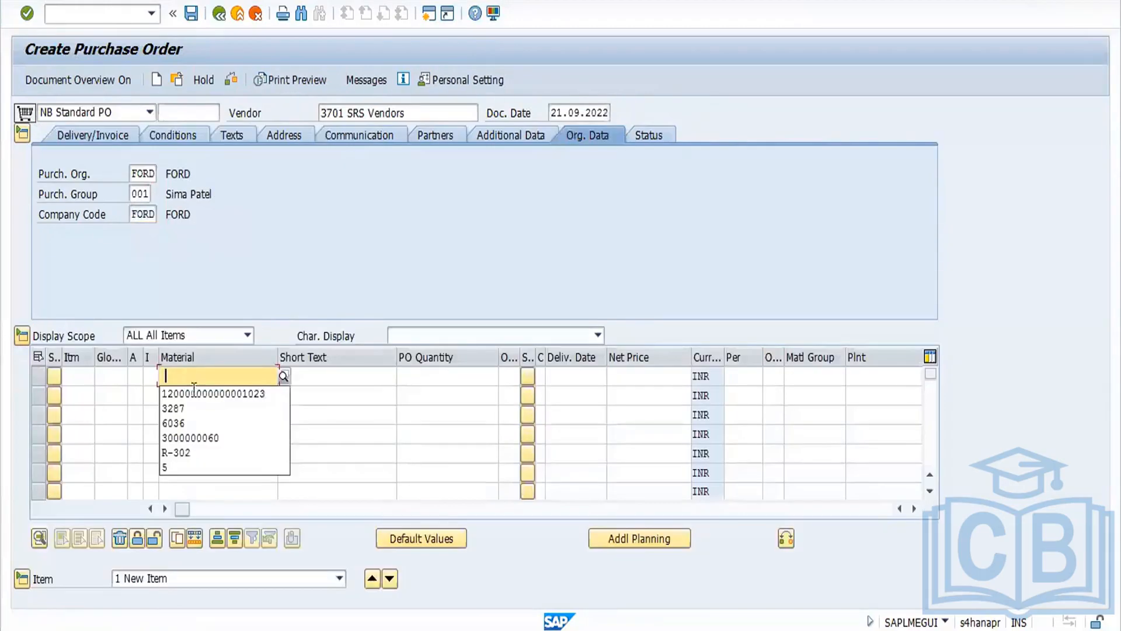
click(196, 399)
key(Return)
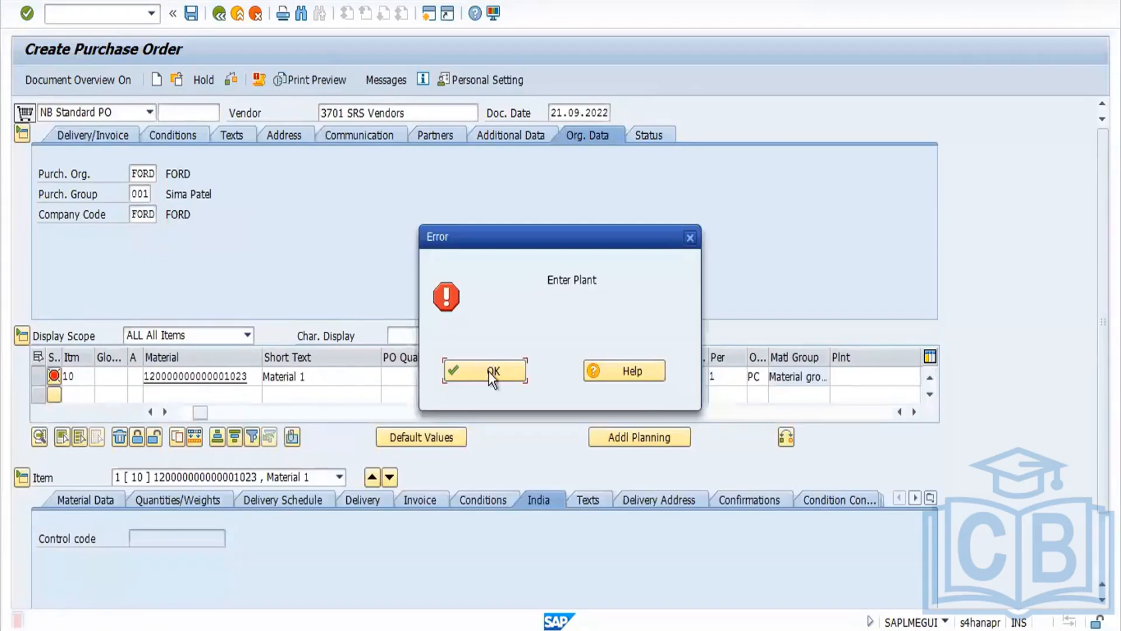
click(489, 372)
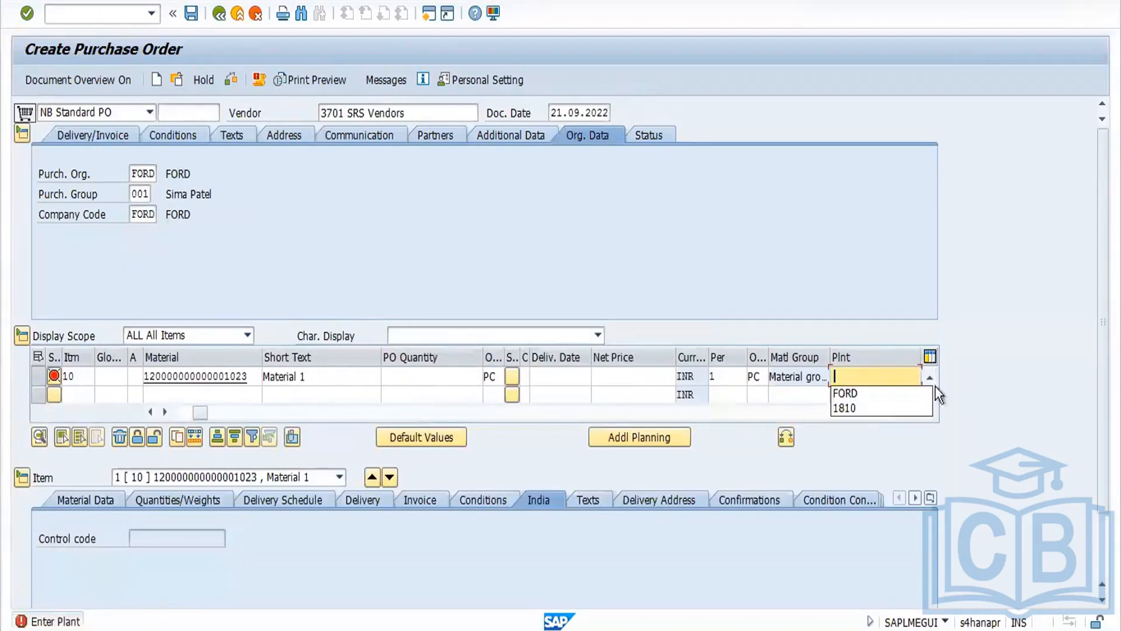
click(872, 394)
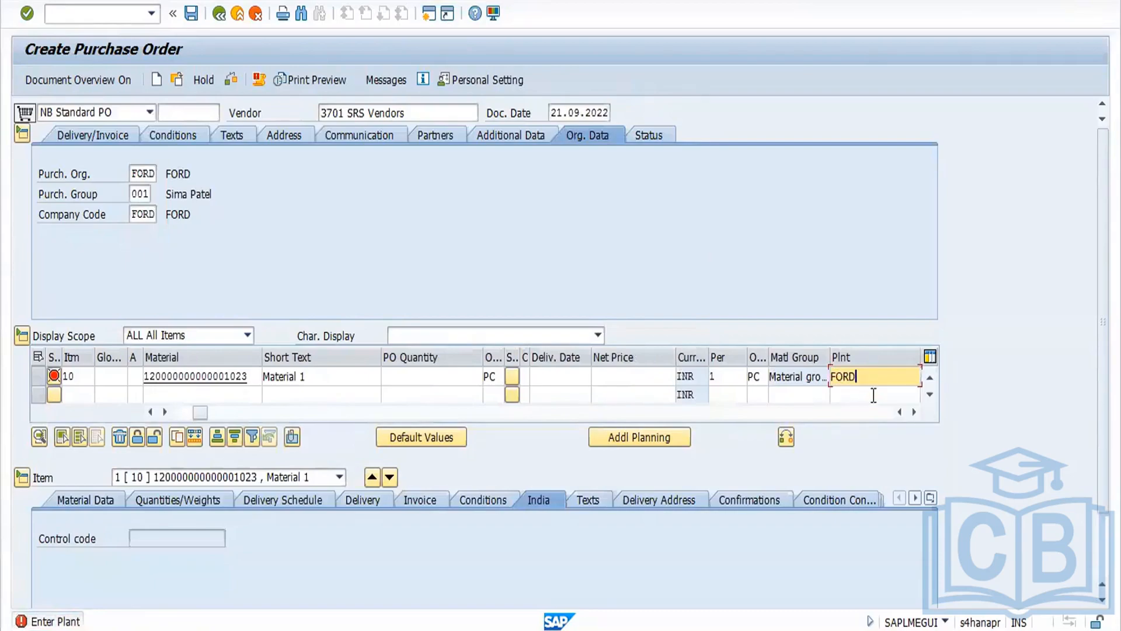
click(462, 376)
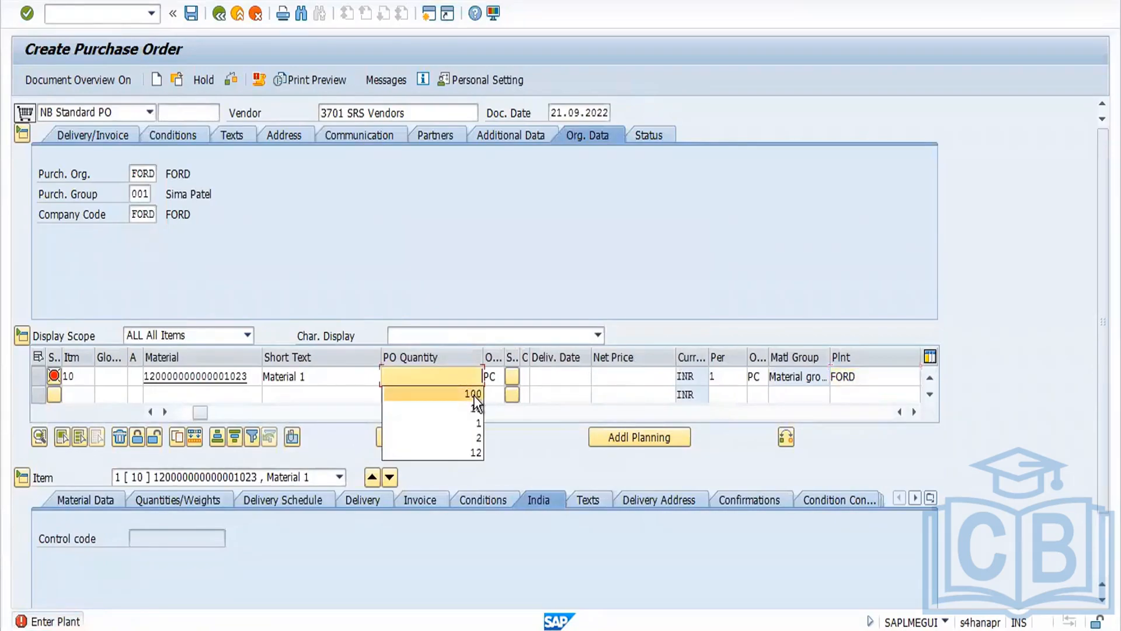
click(475, 394)
key(Return)
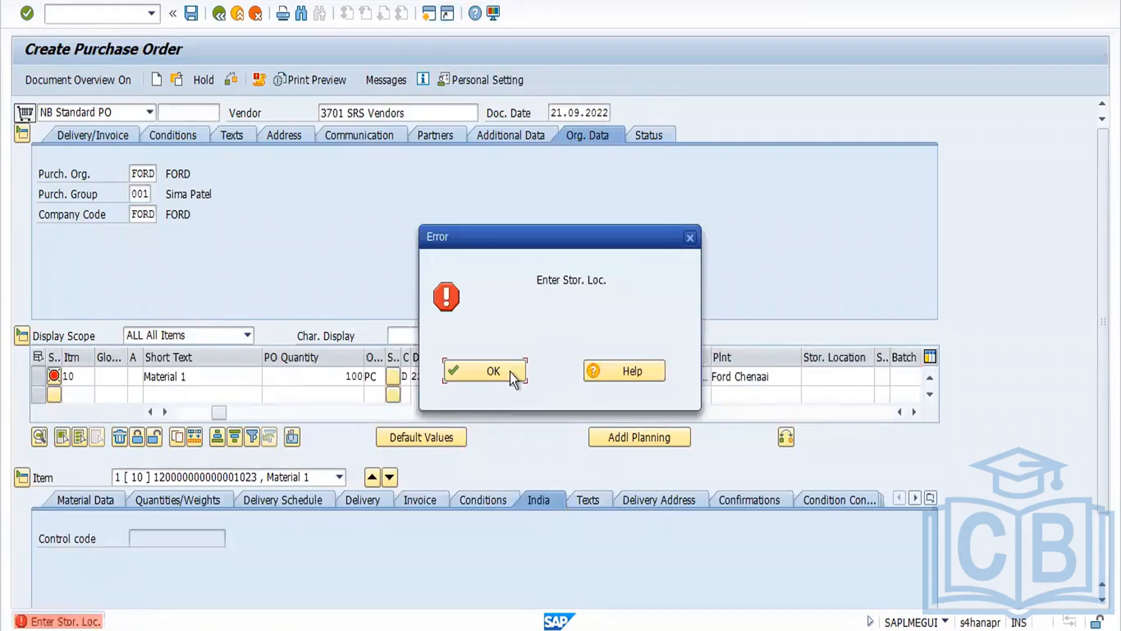
Step: Enter storage location SS03 for the PO item and save the purchase order
click(510, 371)
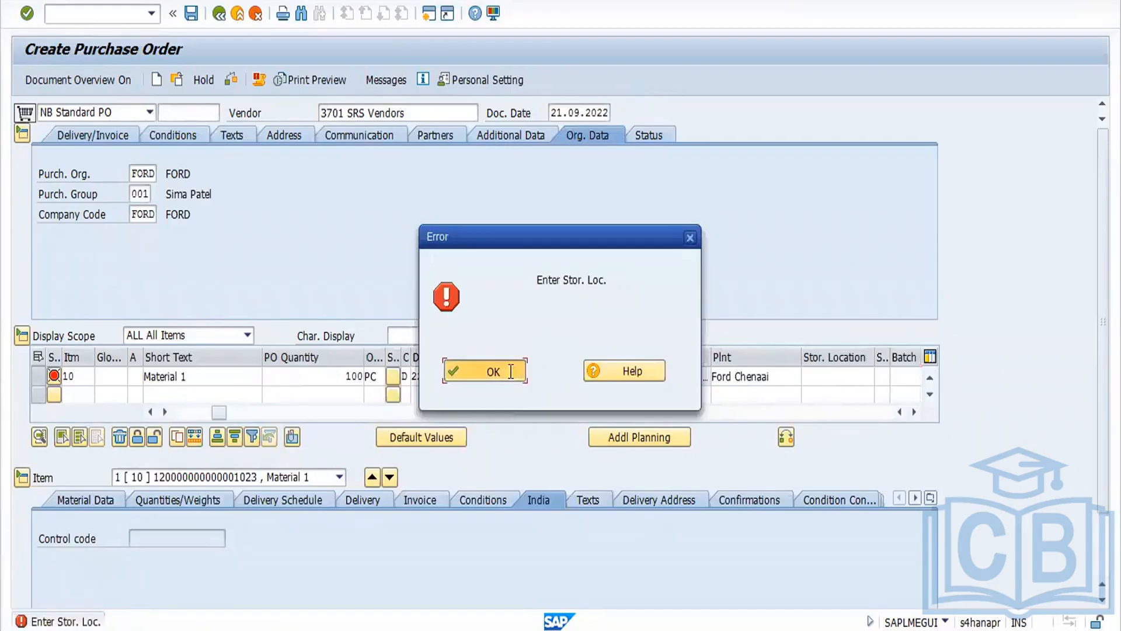
click(809, 380)
click(823, 391)
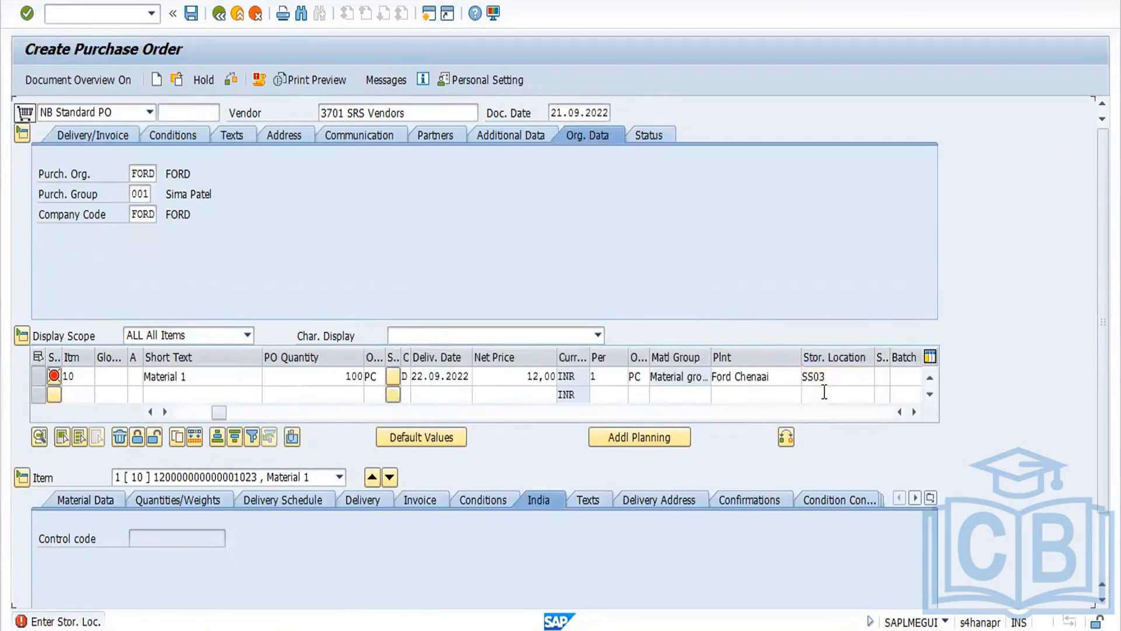
key(Return)
click(476, 377)
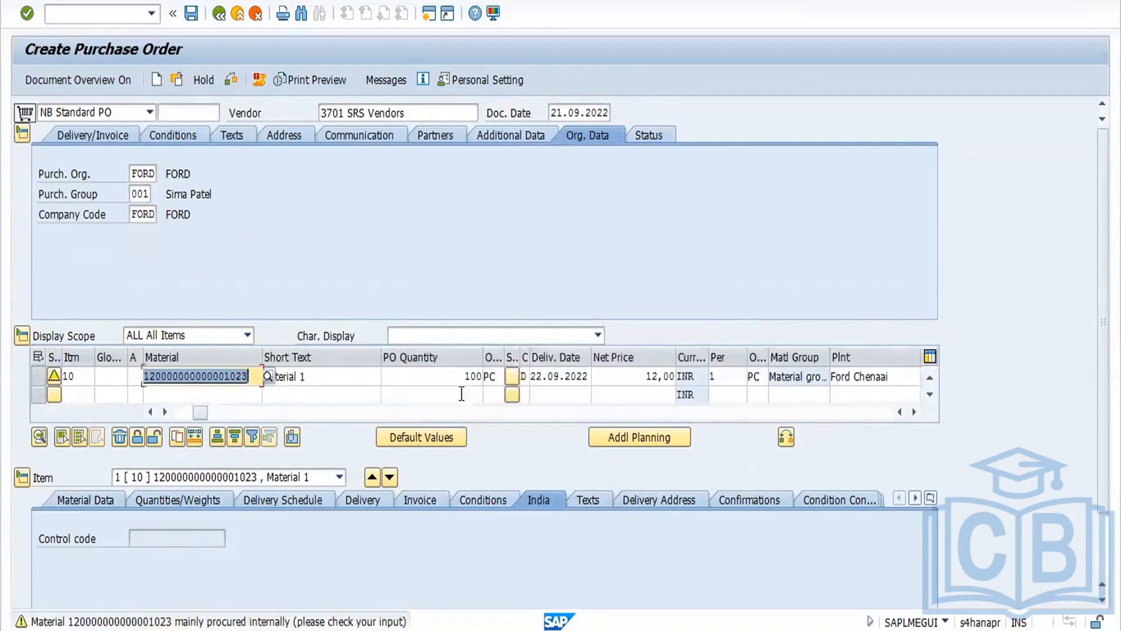
click(191, 15)
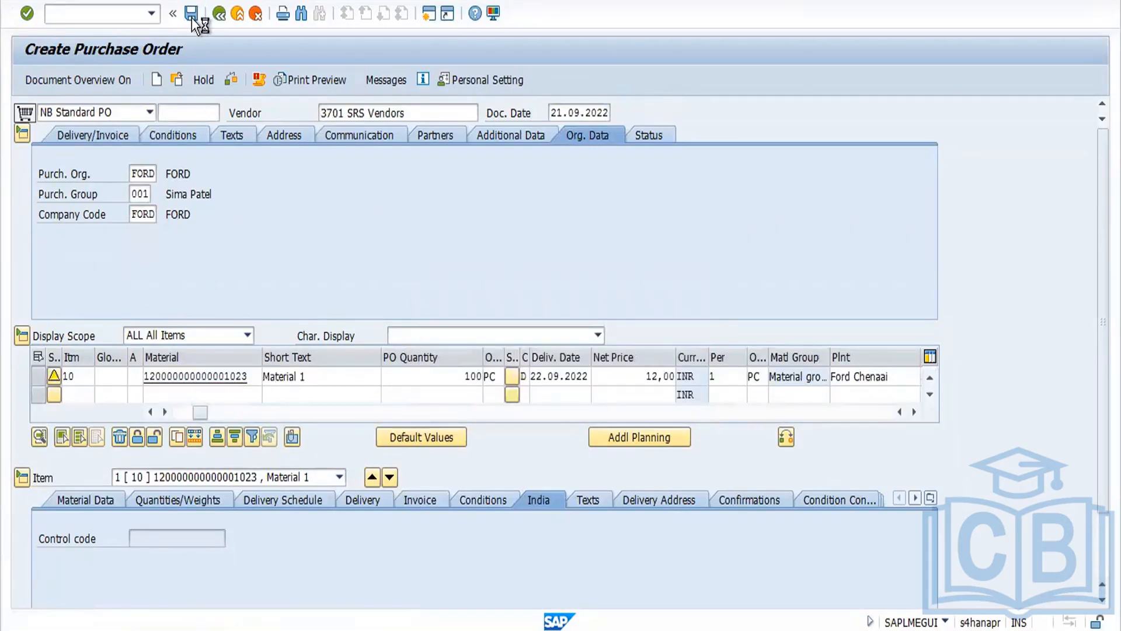
click(474, 379)
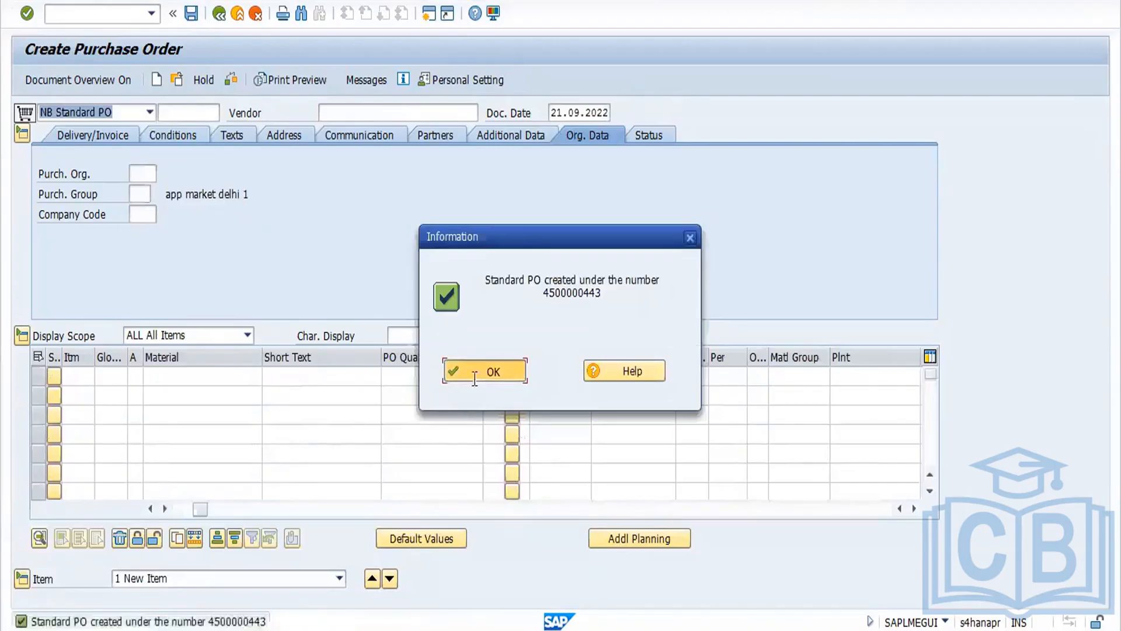
Step: Open the last saved purchase order, copy its number, and exit the transaction
click(174, 89)
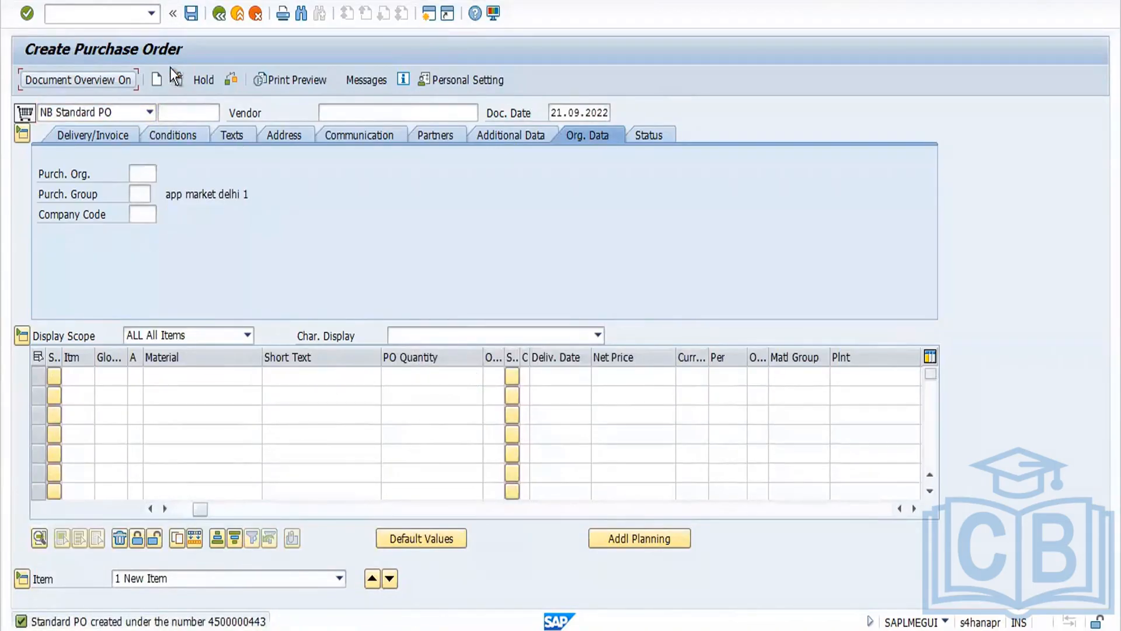
click(176, 79)
key(ctrl+c)
key(Return)
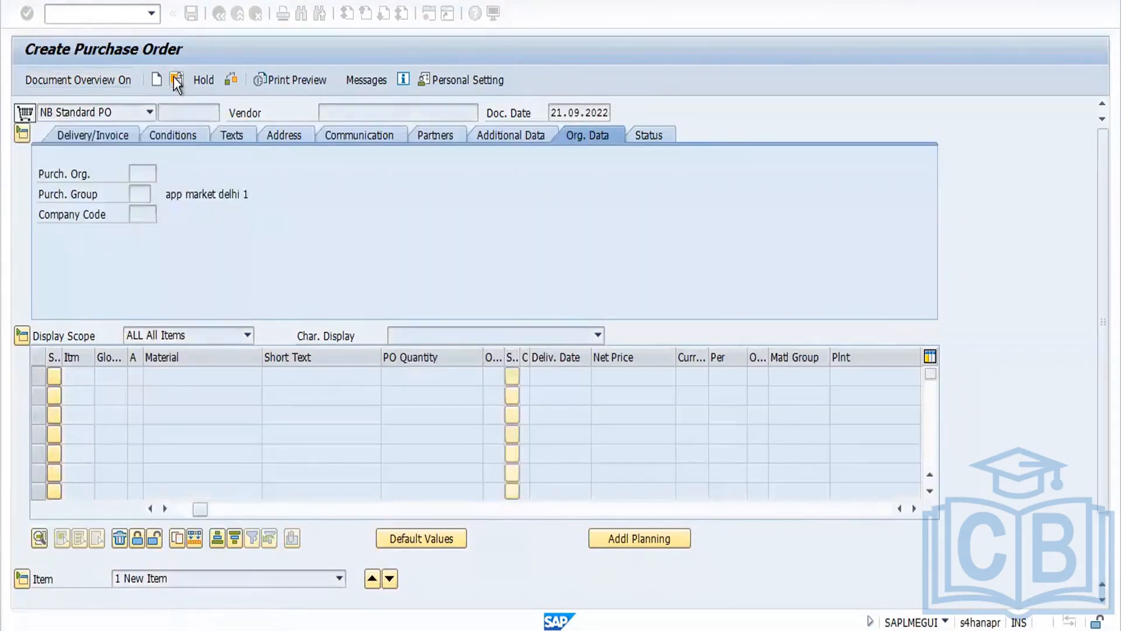
click(162, 112)
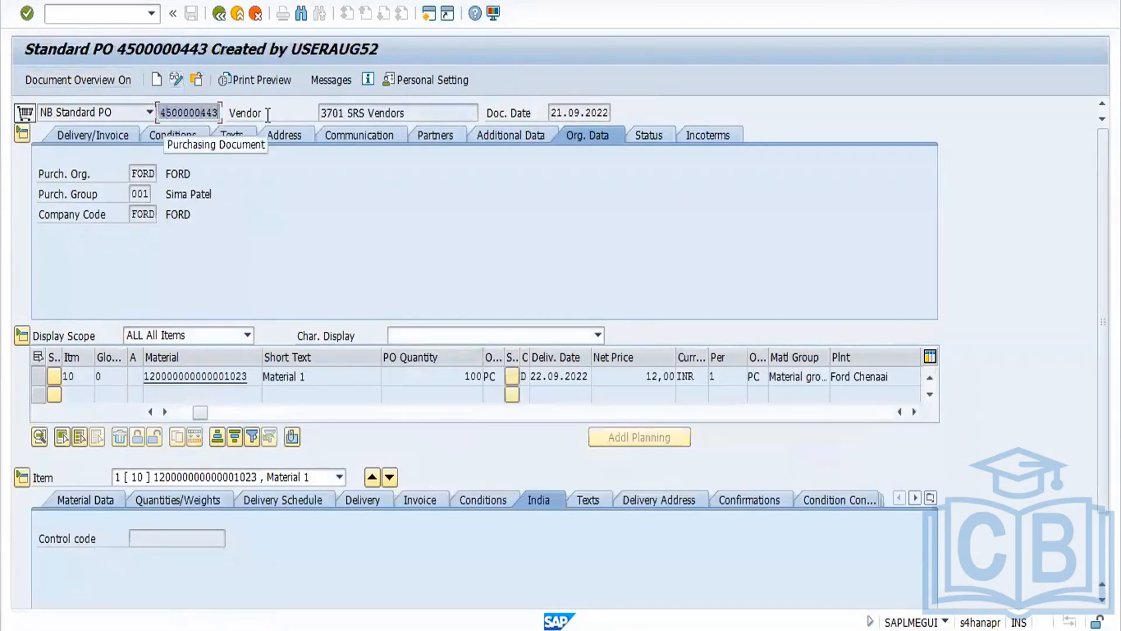
click(221, 15)
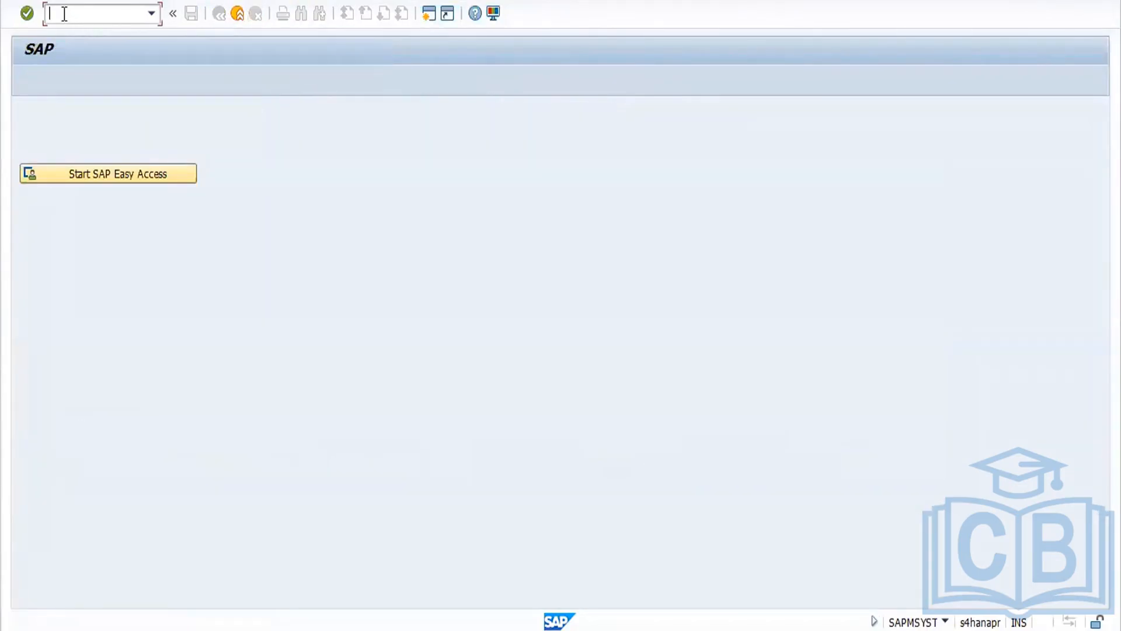
text(/nmigo)
key(Return)
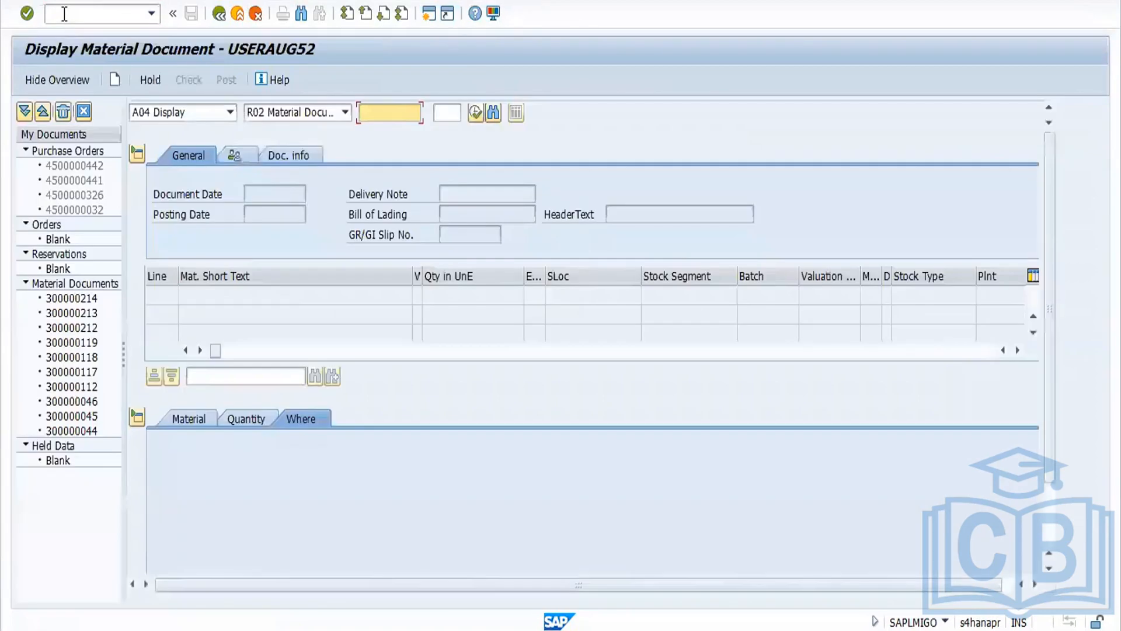
click(231, 113)
click(219, 131)
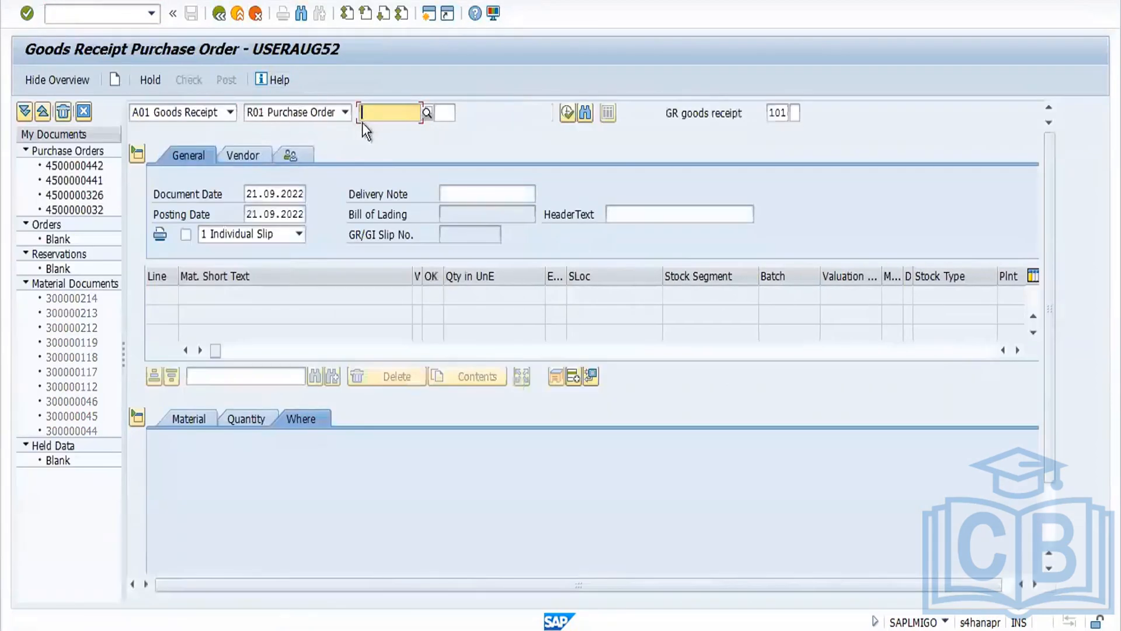
key(ctrl+v)
key(Tab)
key(Tab)
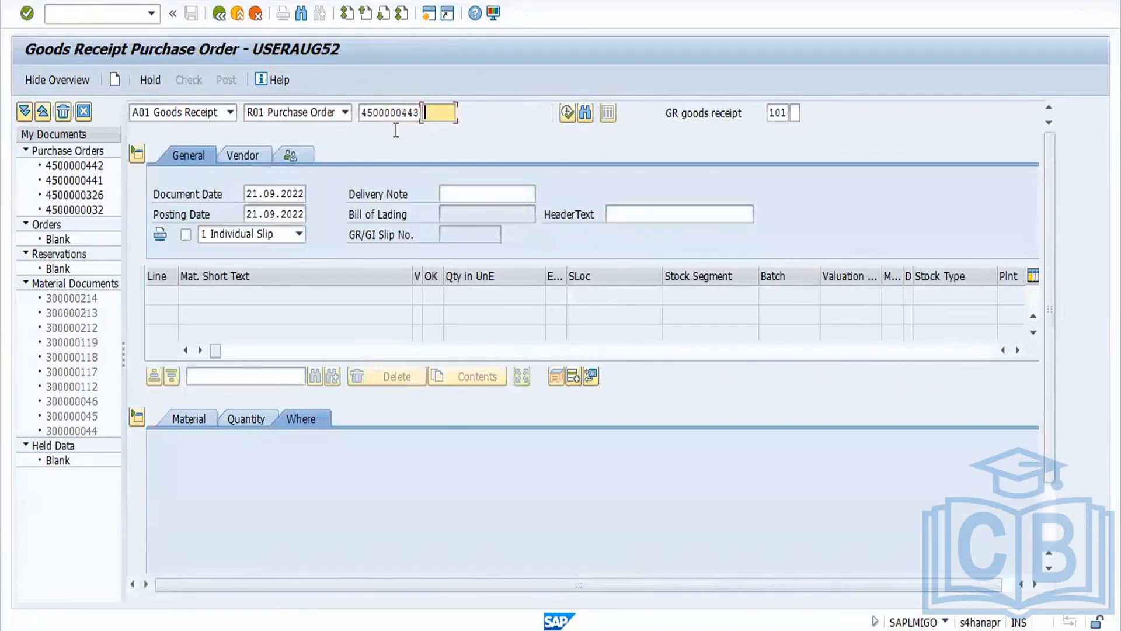
key(Tab)
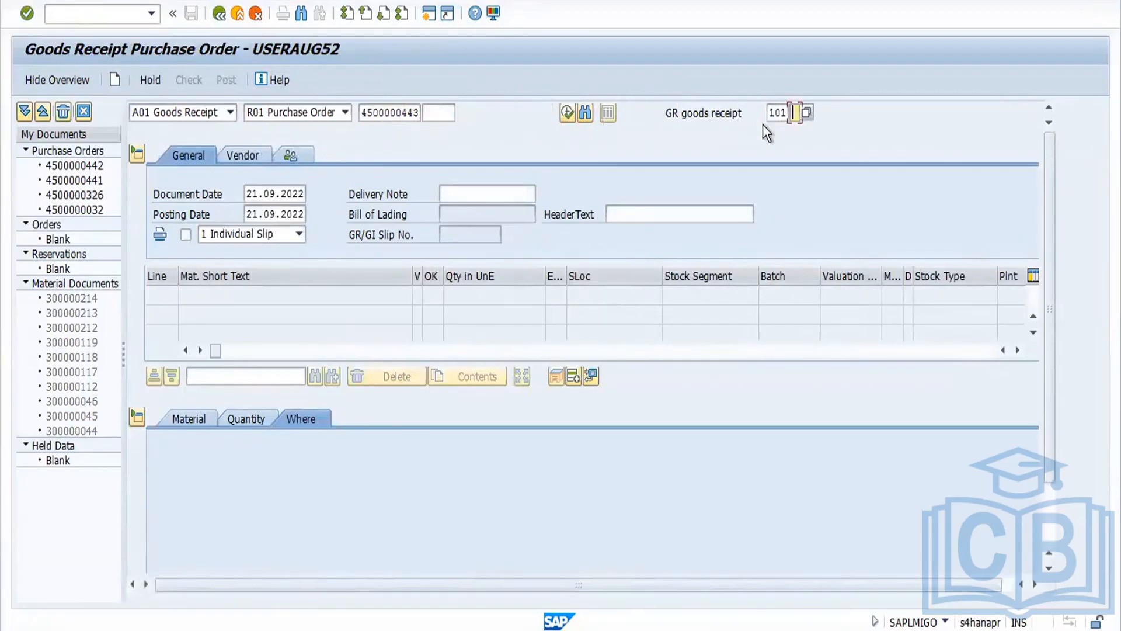
Step: Set the movement type to 103 GR into blocked stock and load the purchase order item
click(788, 112)
click(345, 112)
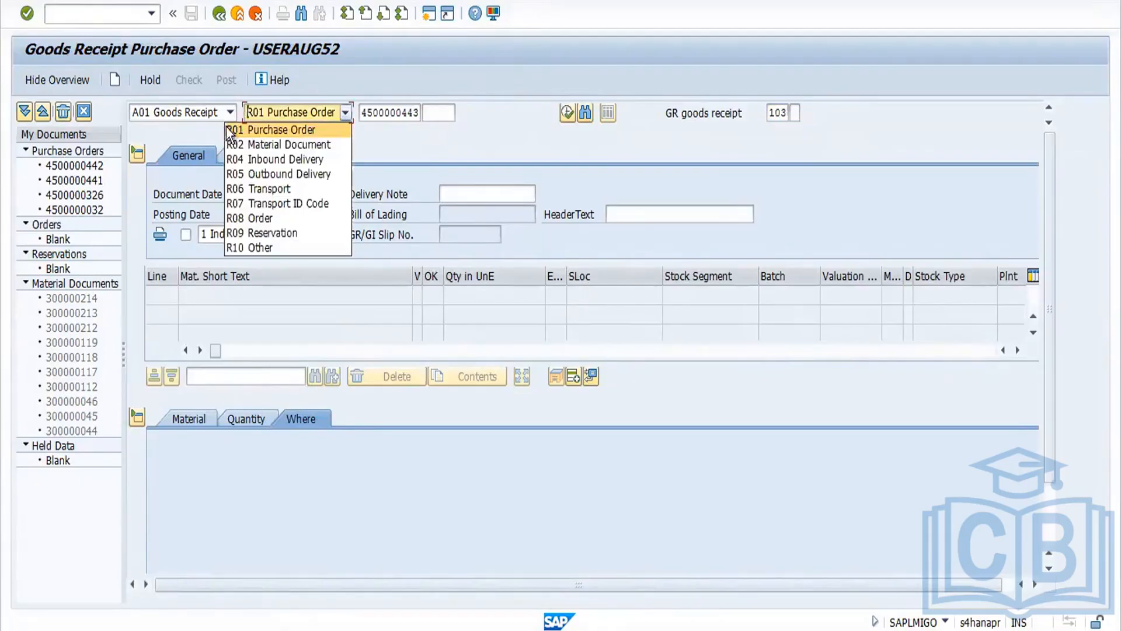
click(236, 110)
click(236, 110)
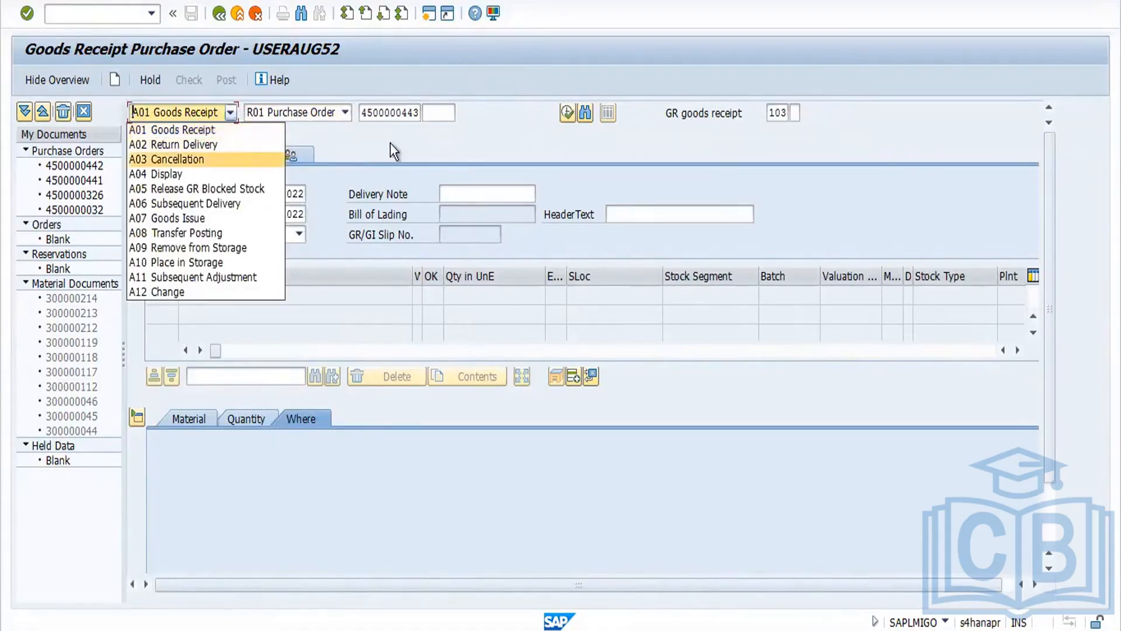
click(447, 139)
key(Return)
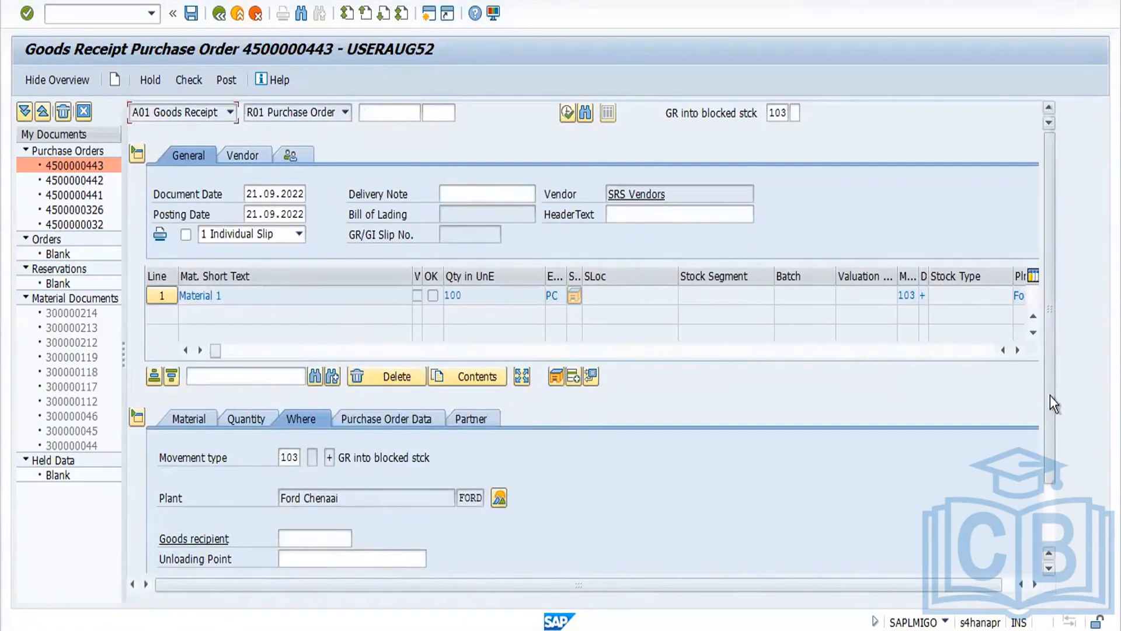
Step: Mark the item OK, then check and post the goods receipt into blocked stock
drag(1050, 395, 1051, 494)
click(193, 558)
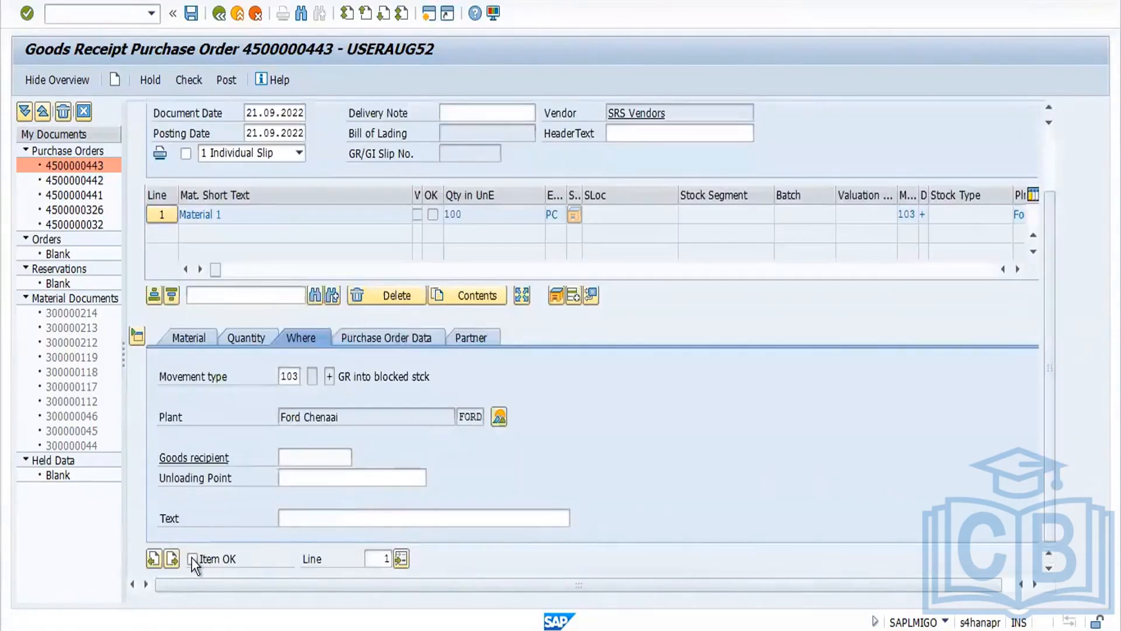
click(248, 339)
click(188, 80)
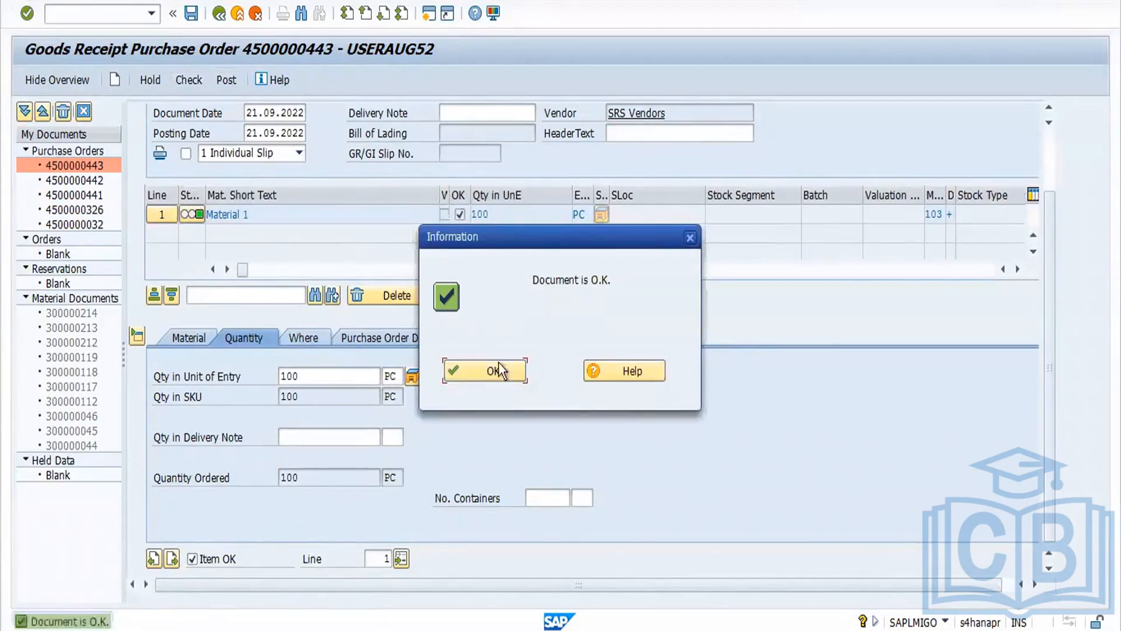
click(494, 371)
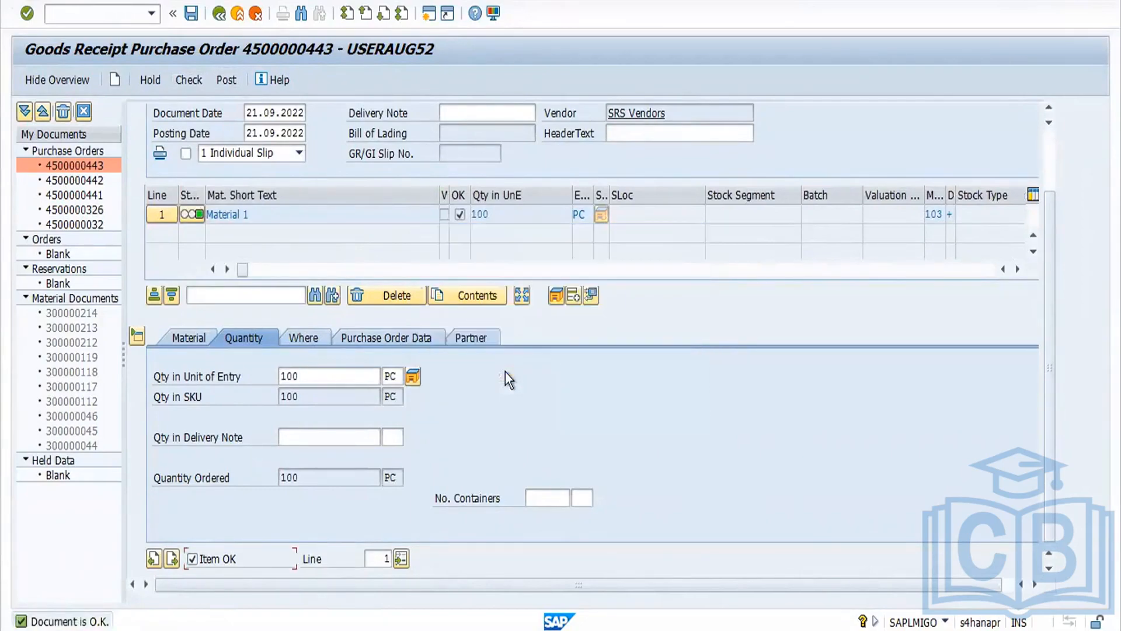
click(227, 80)
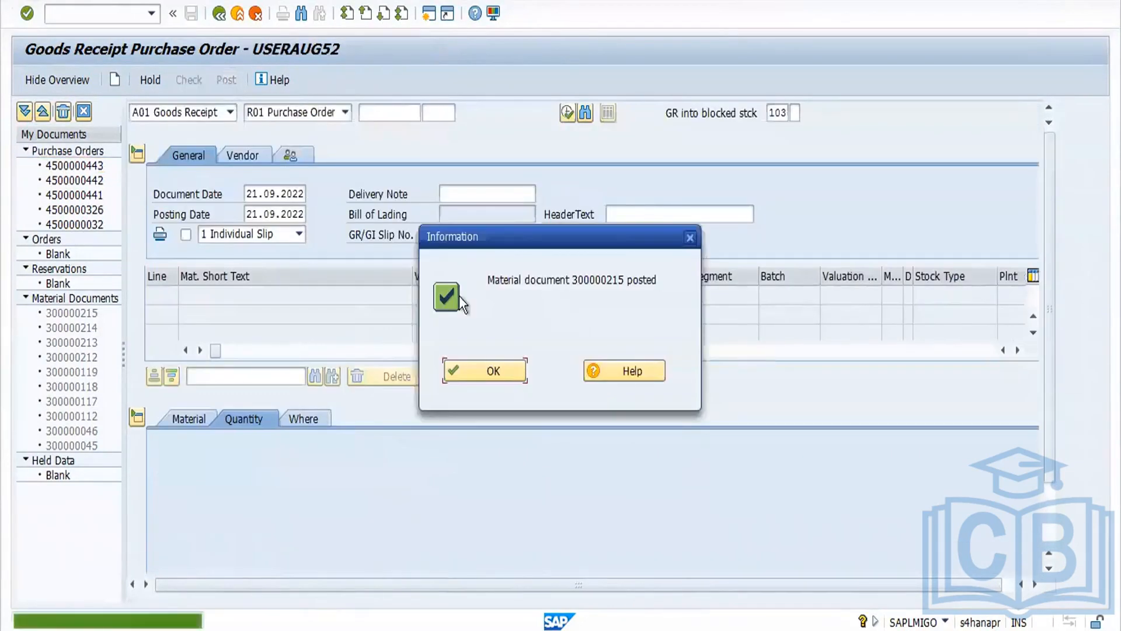
click(495, 370)
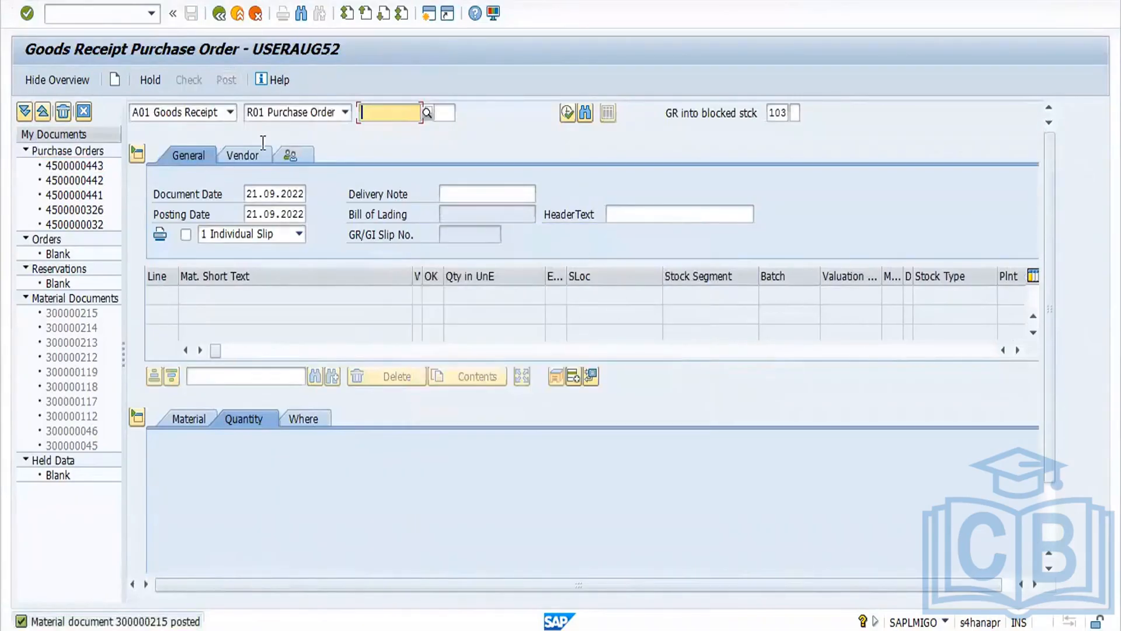
Step: Display posted material document 300000215 and look for its accounting documents
click(227, 117)
click(198, 172)
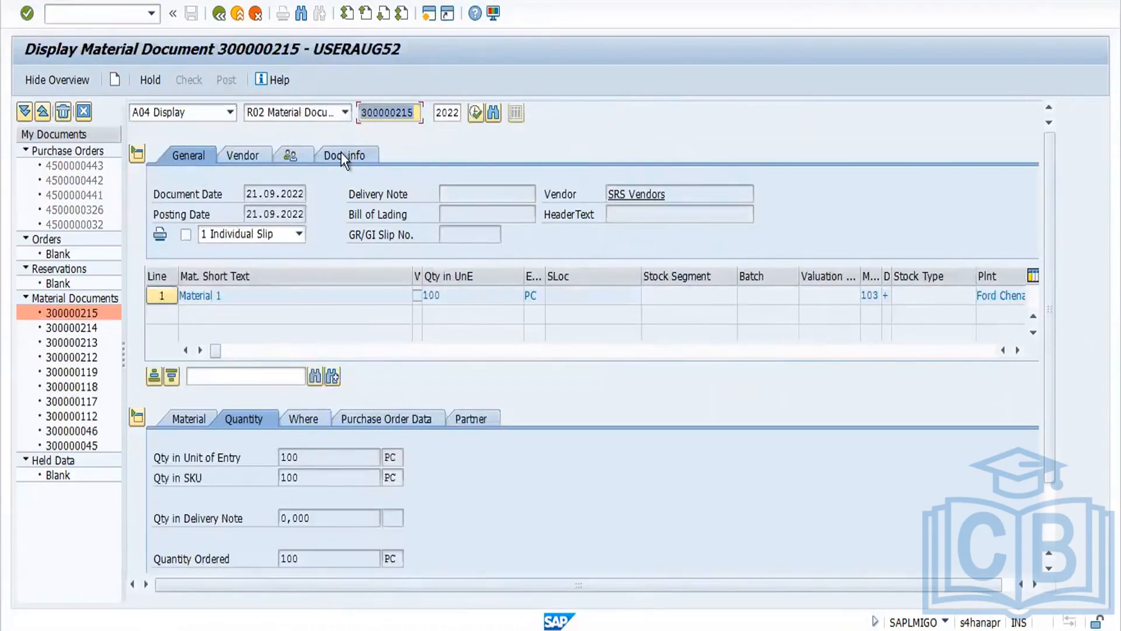
click(343, 155)
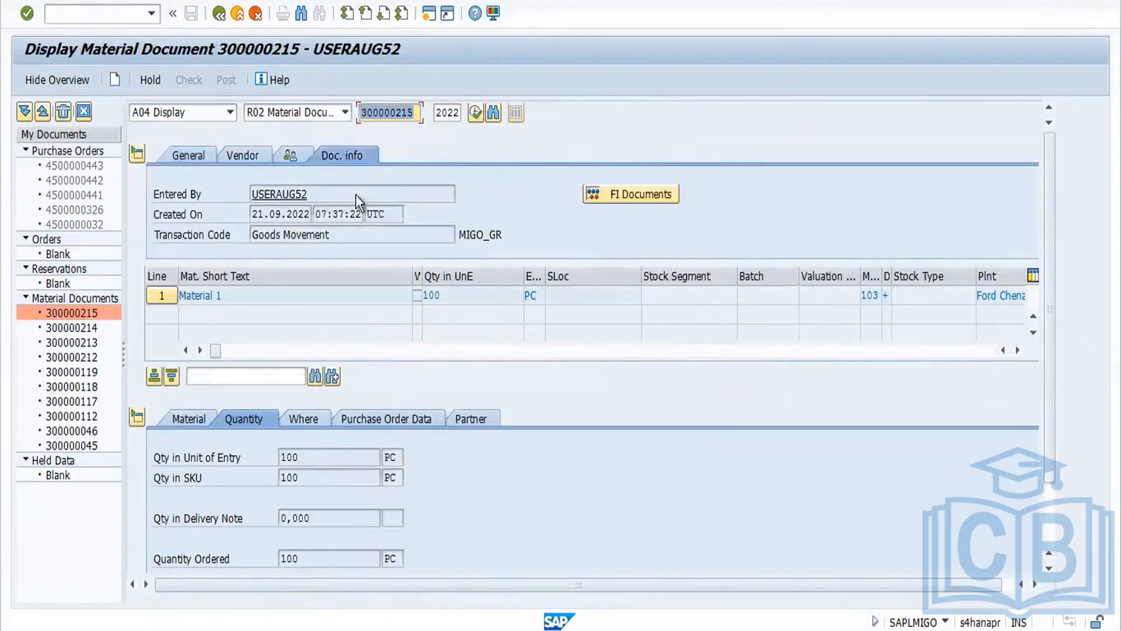
click(649, 193)
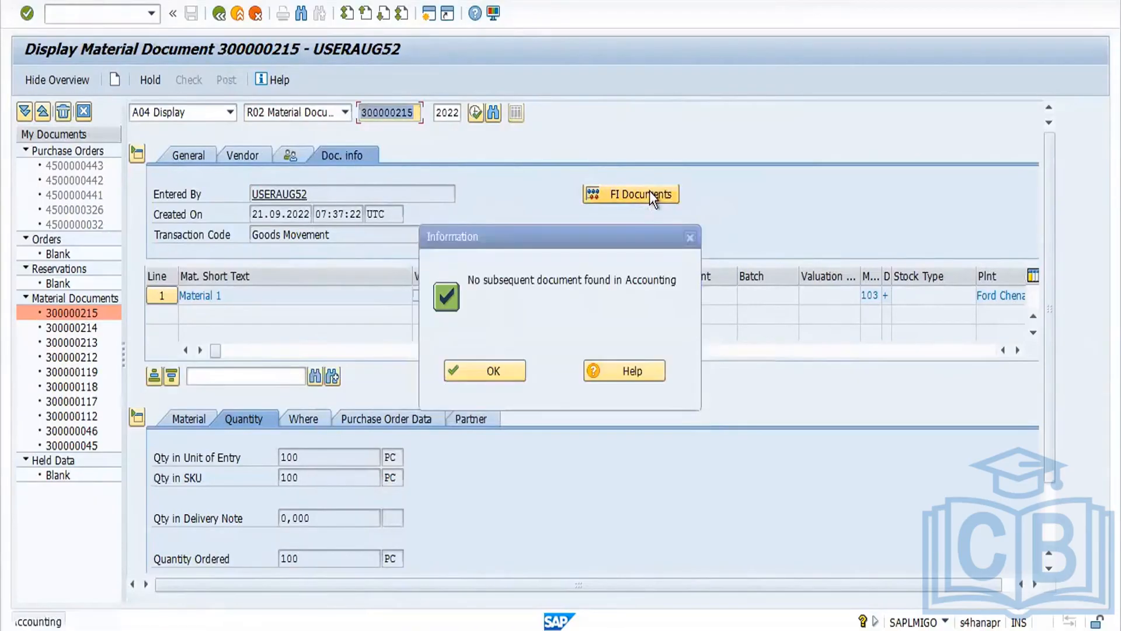
click(492, 374)
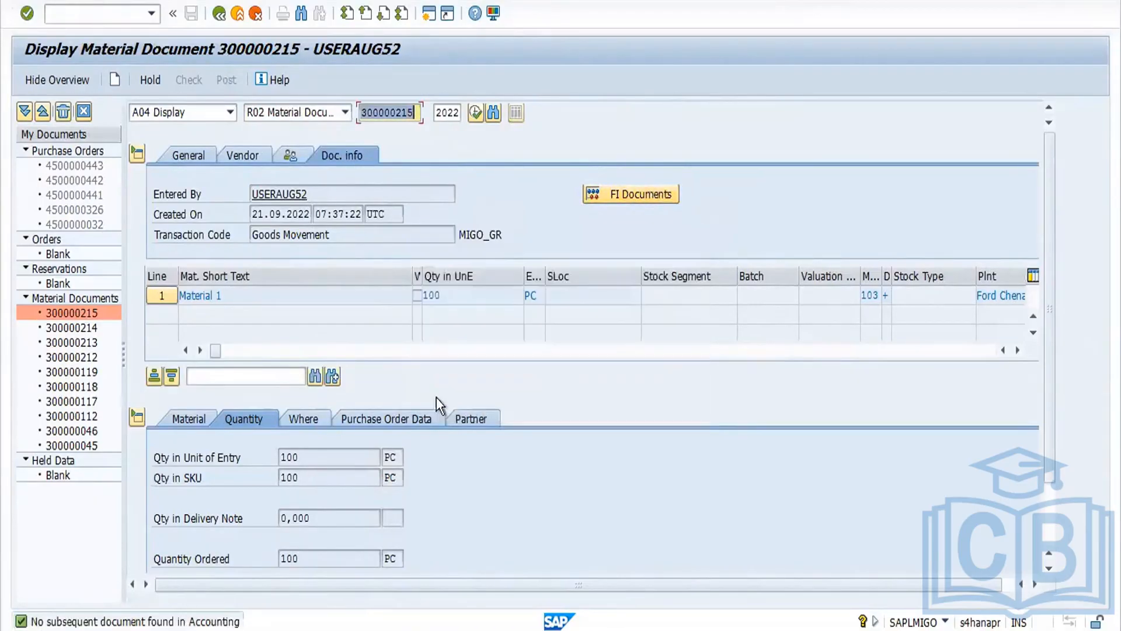
Step: Open the stock overview for the material from the plant and scroll through its stock type columns
click(297, 420)
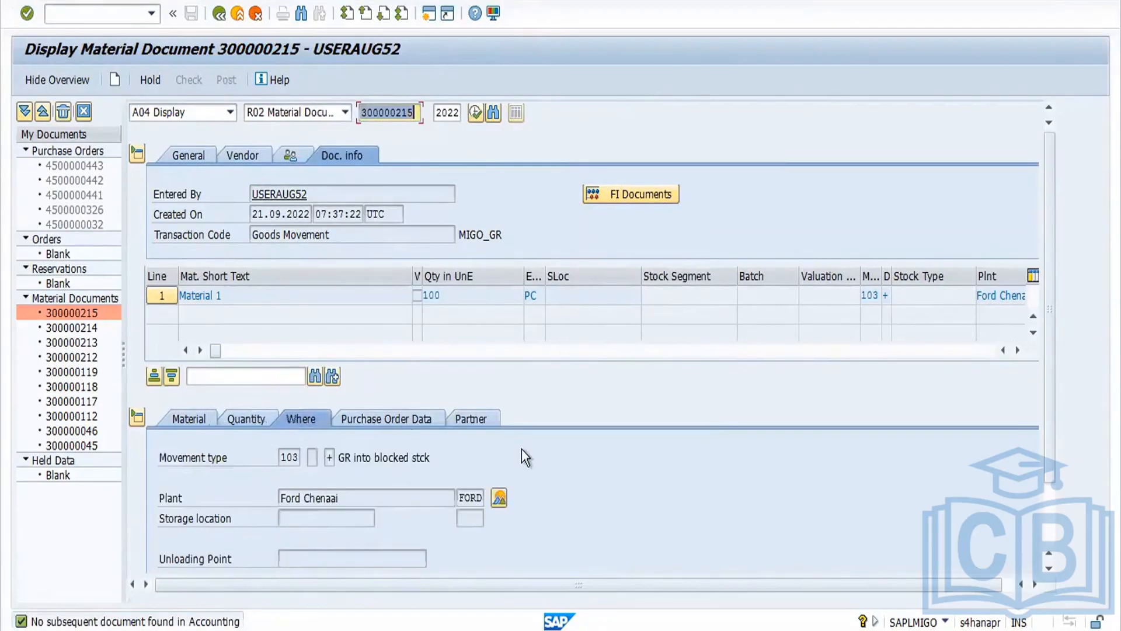
click(499, 496)
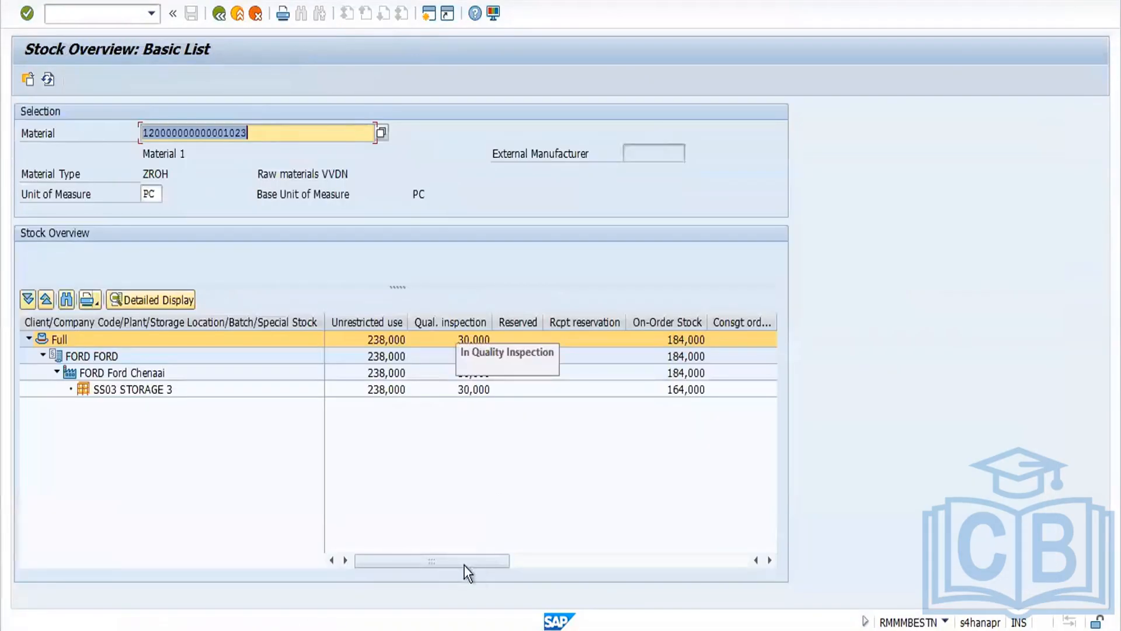
drag(487, 562, 669, 578)
click(578, 560)
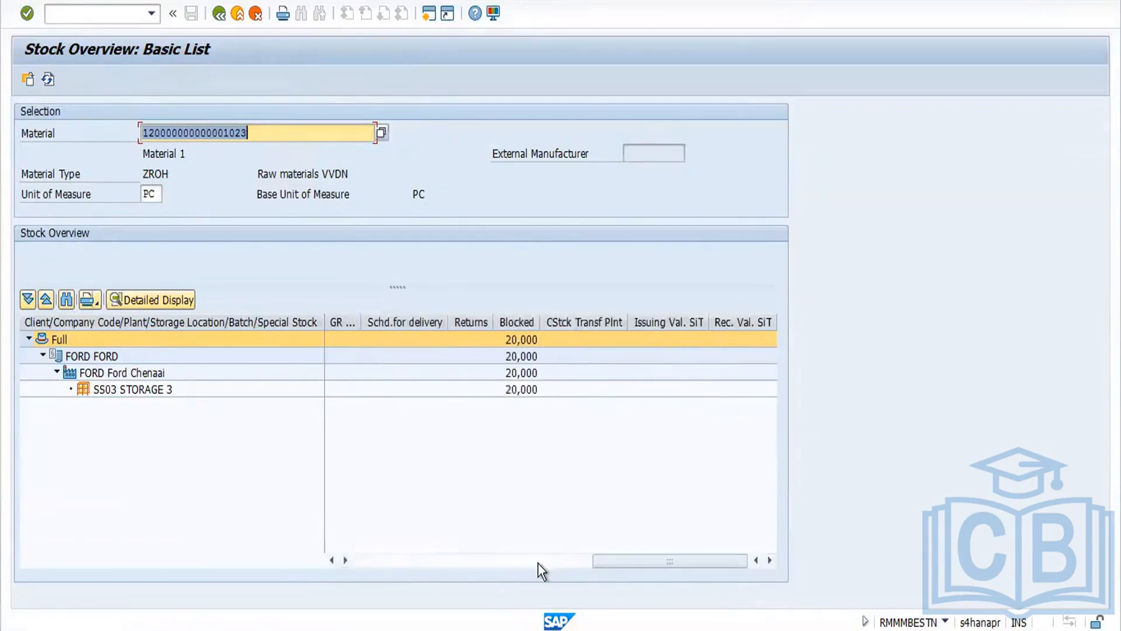
click(48, 78)
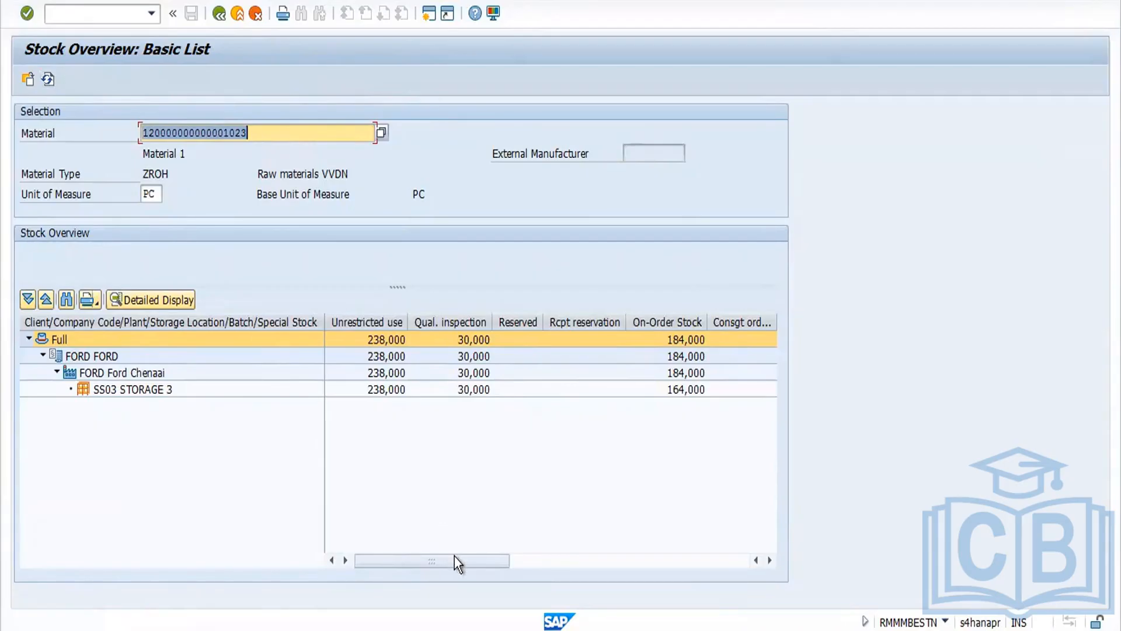
click(771, 559)
click(771, 559)
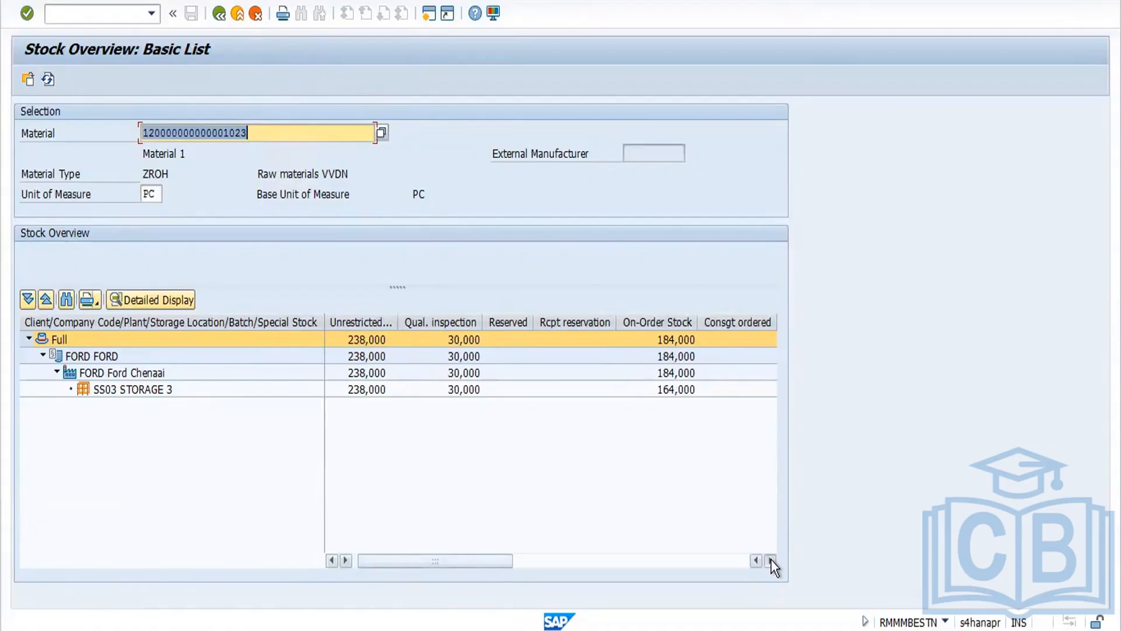
click(771, 559)
click(772, 558)
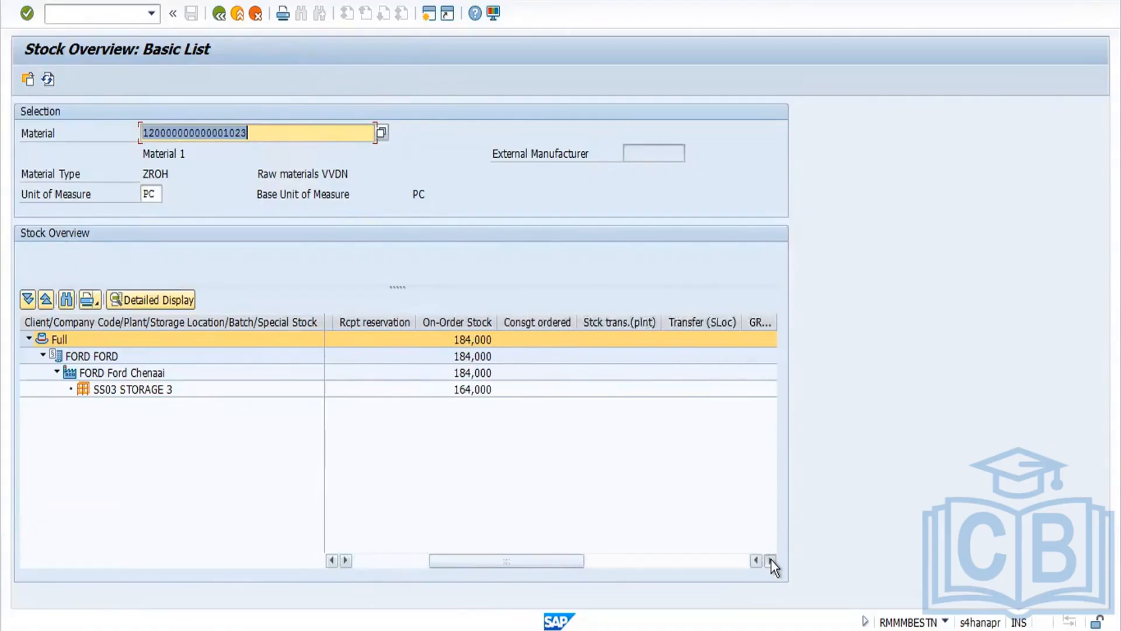
click(771, 559)
click(771, 559)
click(771, 559)
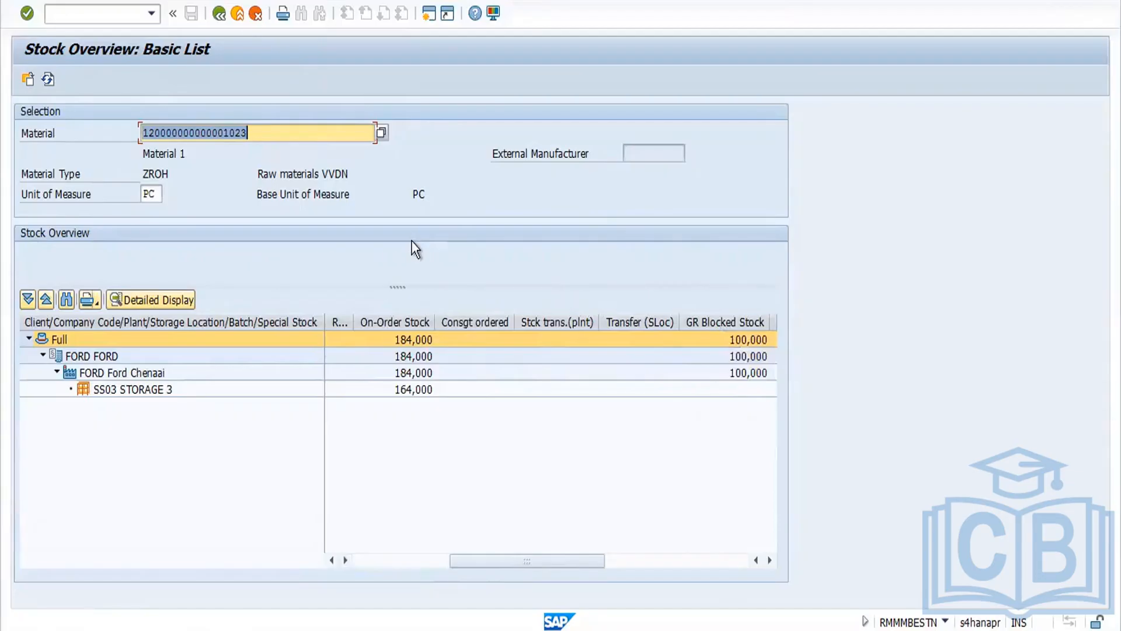
Step: Return to the material document and switch the action to Release GR Blocked Stock
click(219, 13)
click(219, 13)
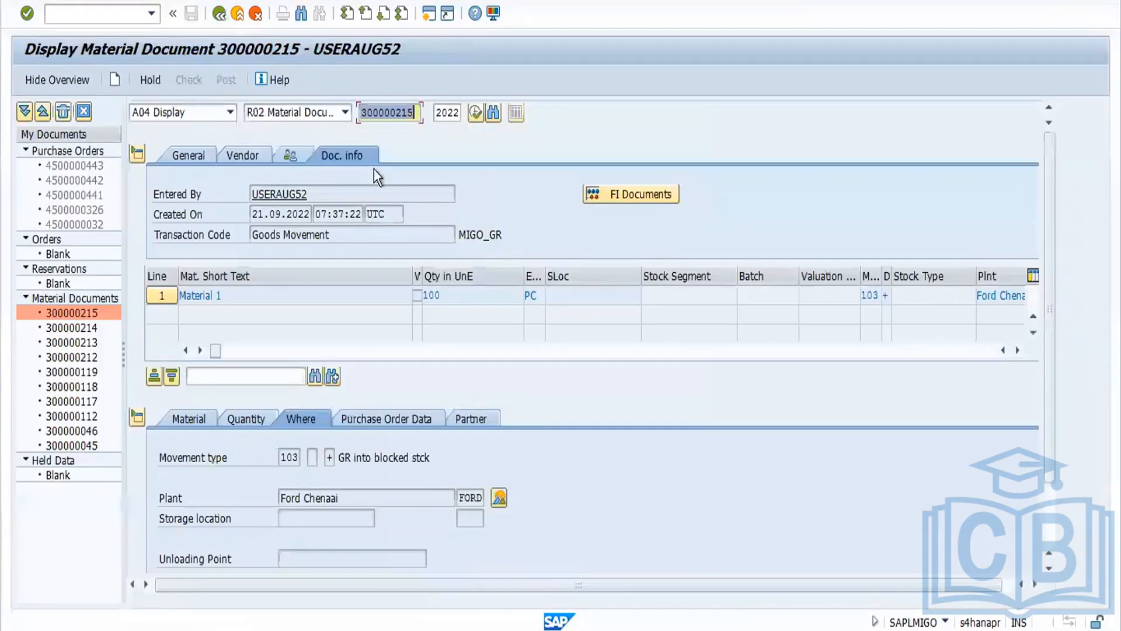
click(232, 112)
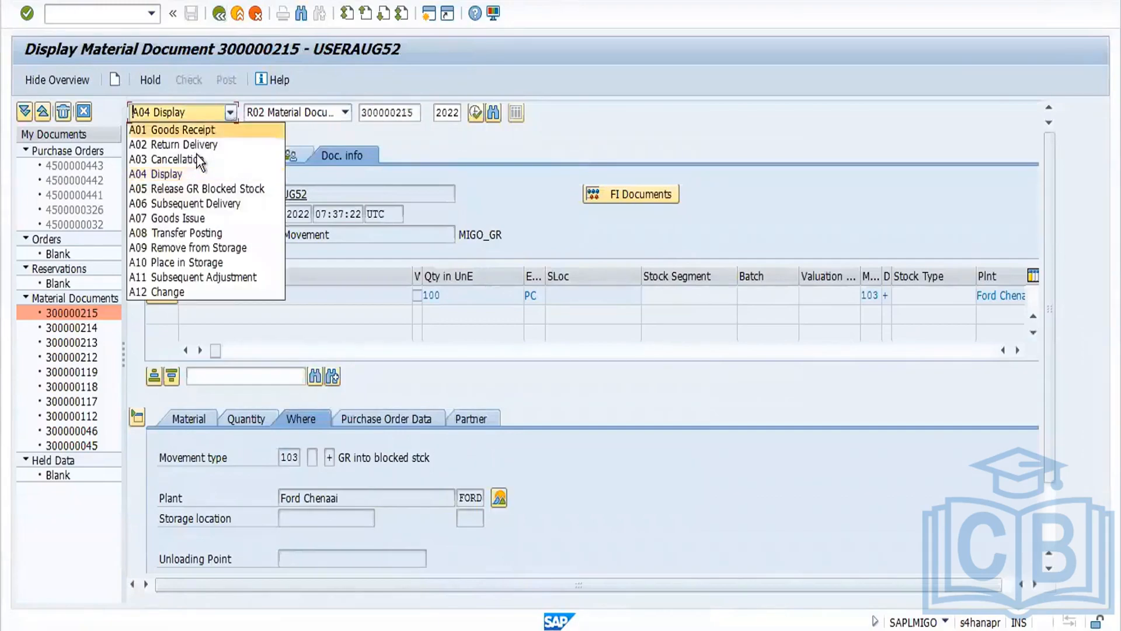
click(208, 189)
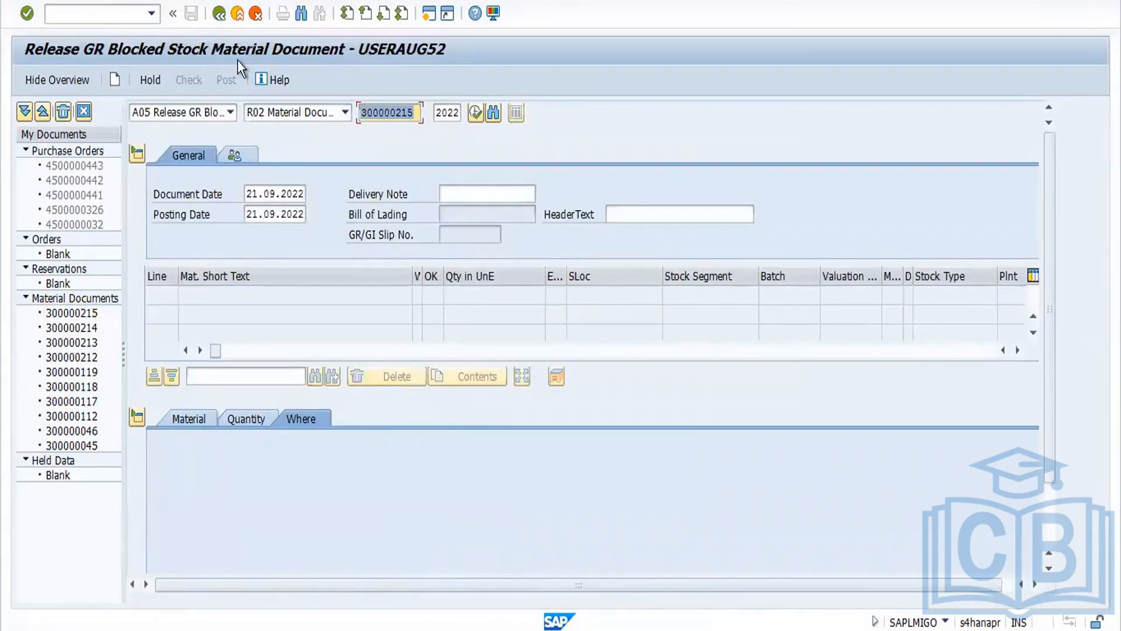
Step: Load material document 300000215, mark its item OK, then check and post the release of GR blocked stock
key(Return)
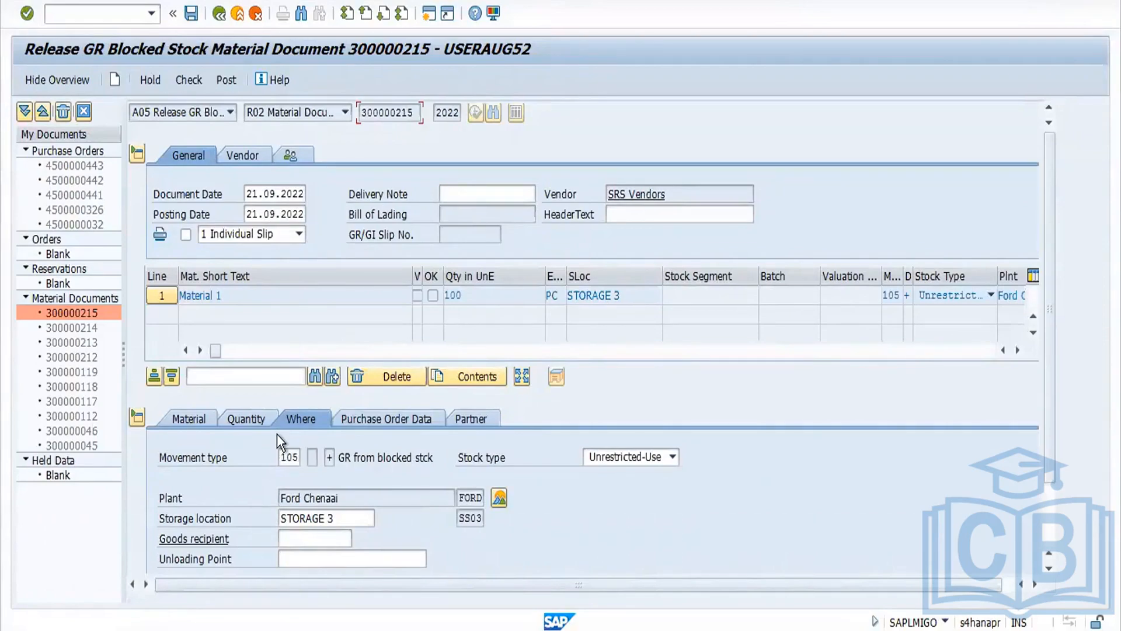
click(189, 80)
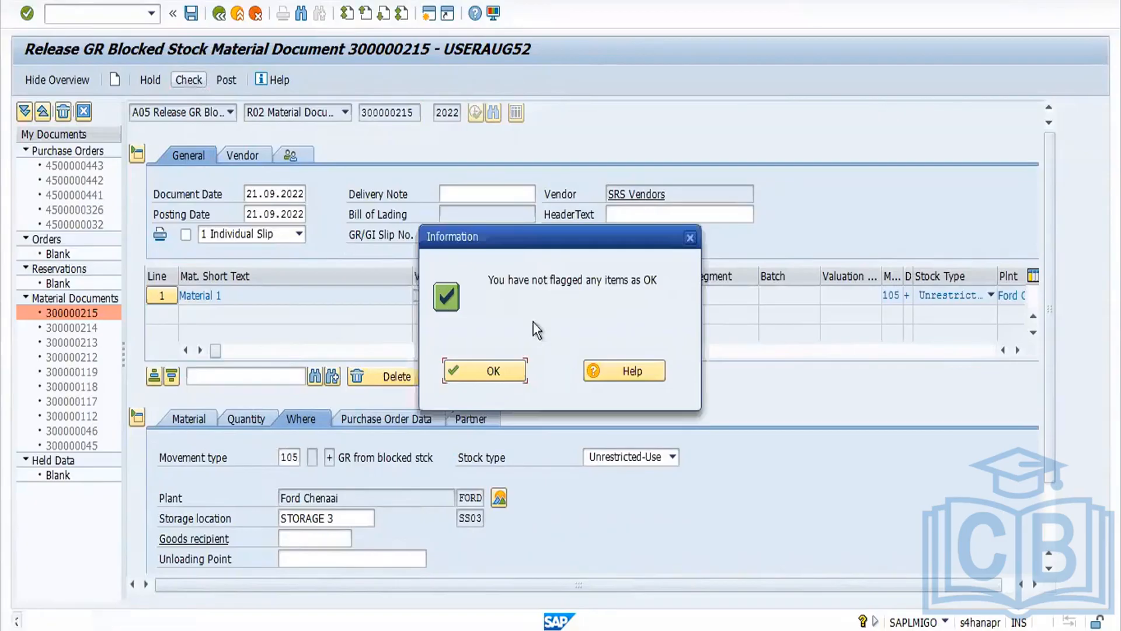
click(514, 370)
scroll(1056, 545, down, 1)
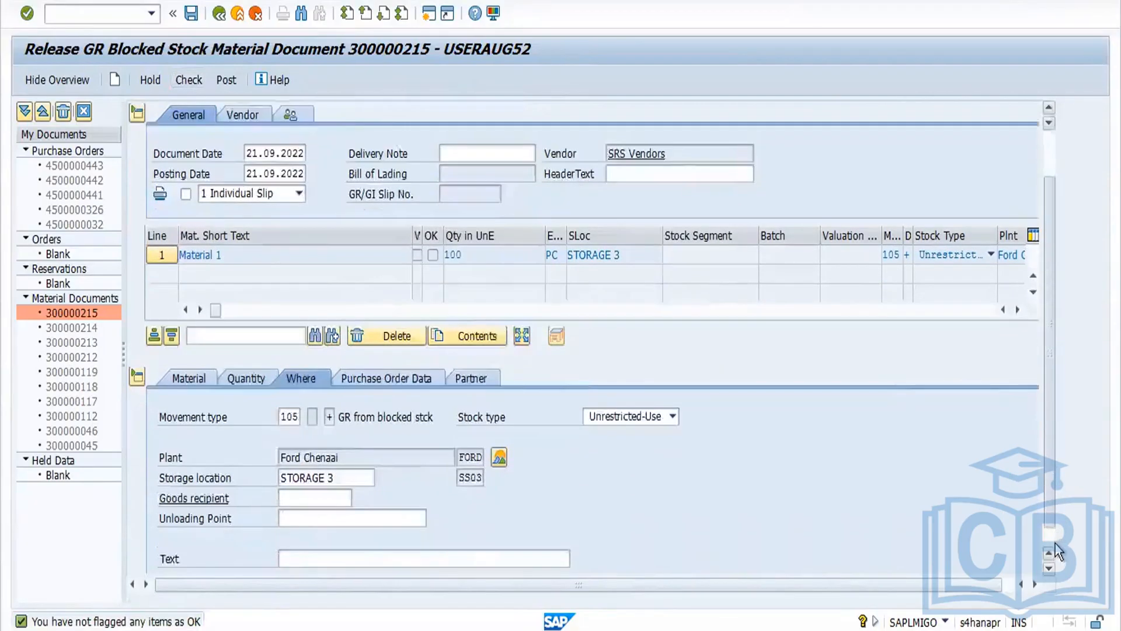
scroll(1056, 544, down, 1)
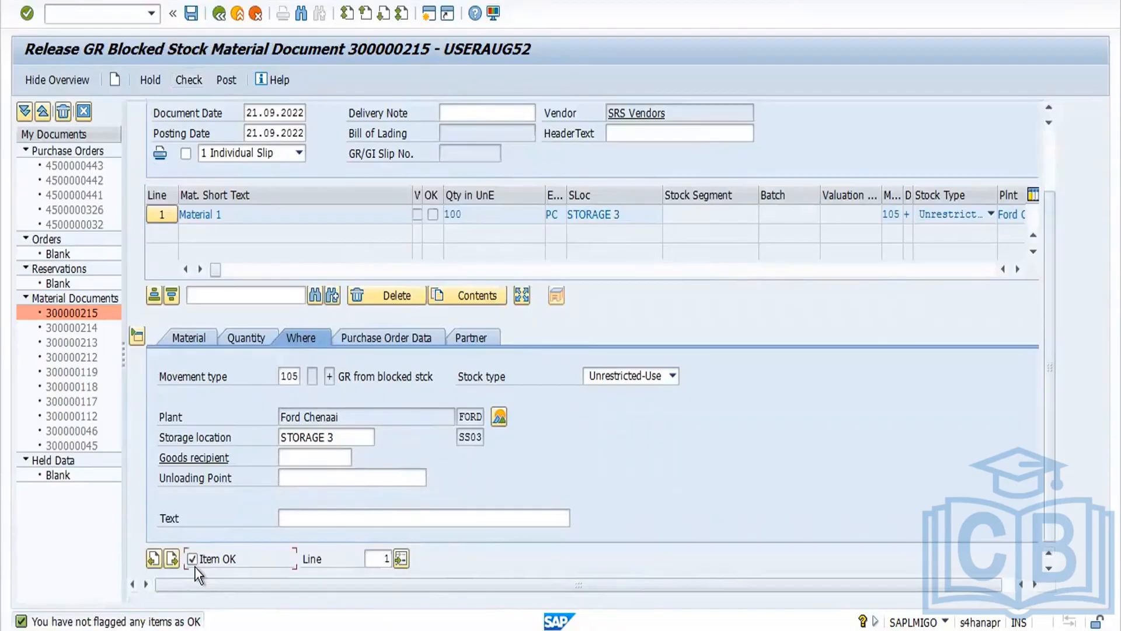
click(193, 81)
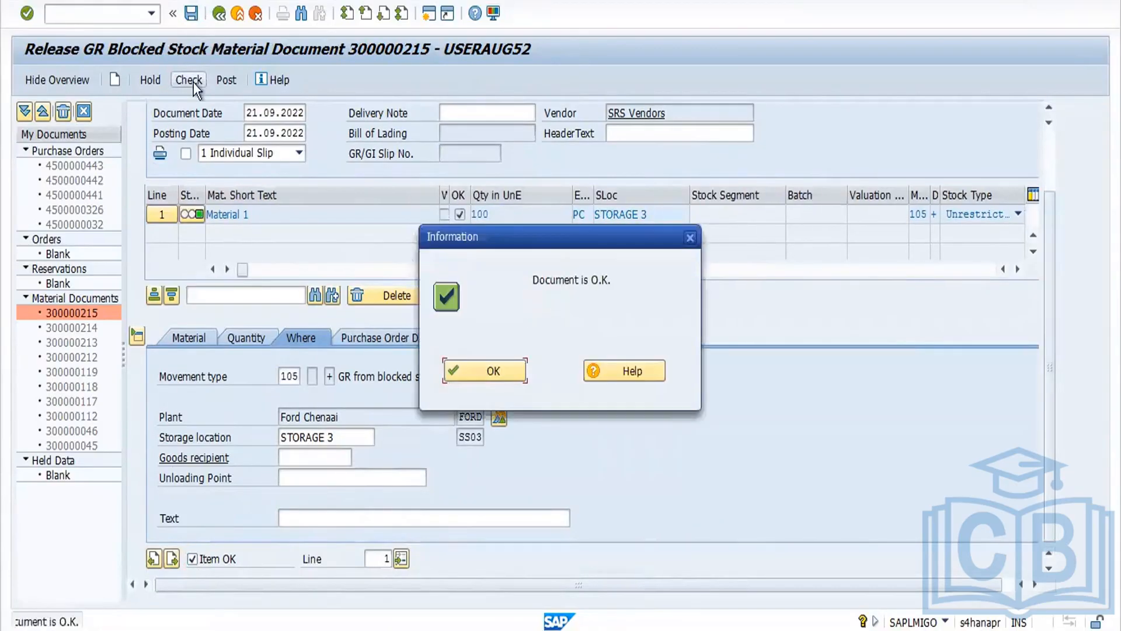
click(492, 374)
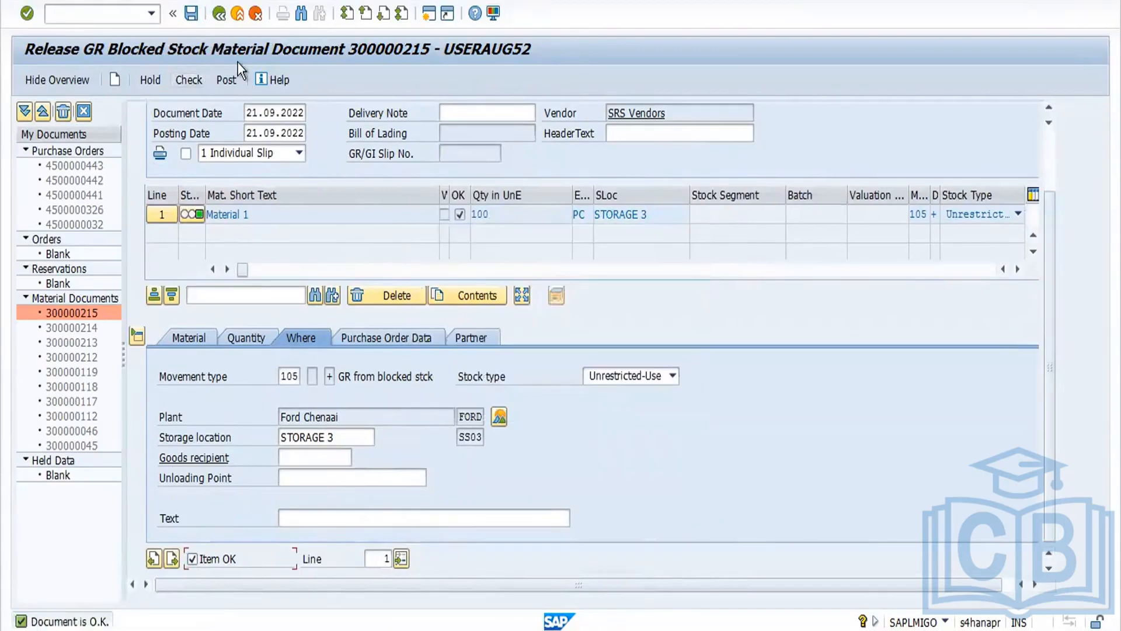
click(229, 81)
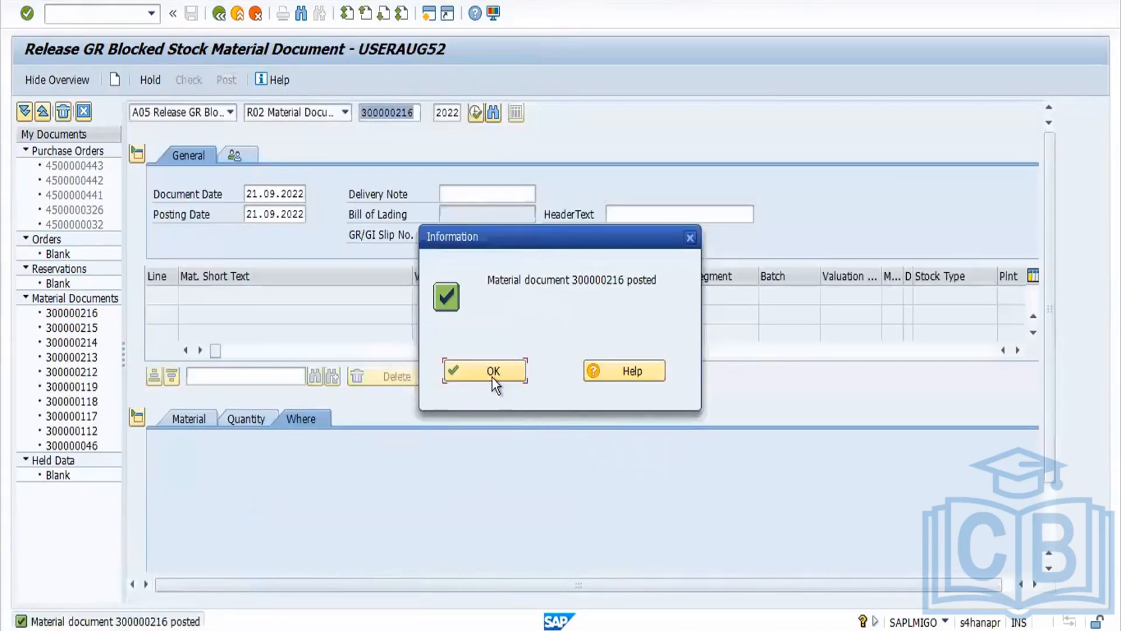
click(491, 374)
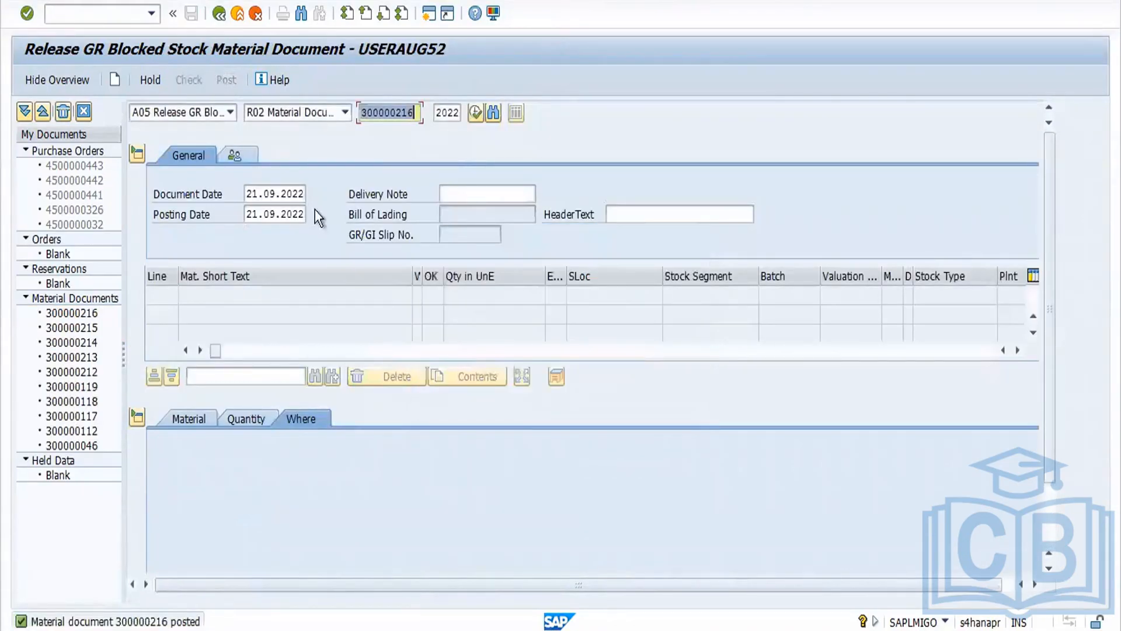
Step: Display posted document 300000216 and inspect the material's GR Blocked Stock column in the plant stock overview
click(230, 113)
click(201, 180)
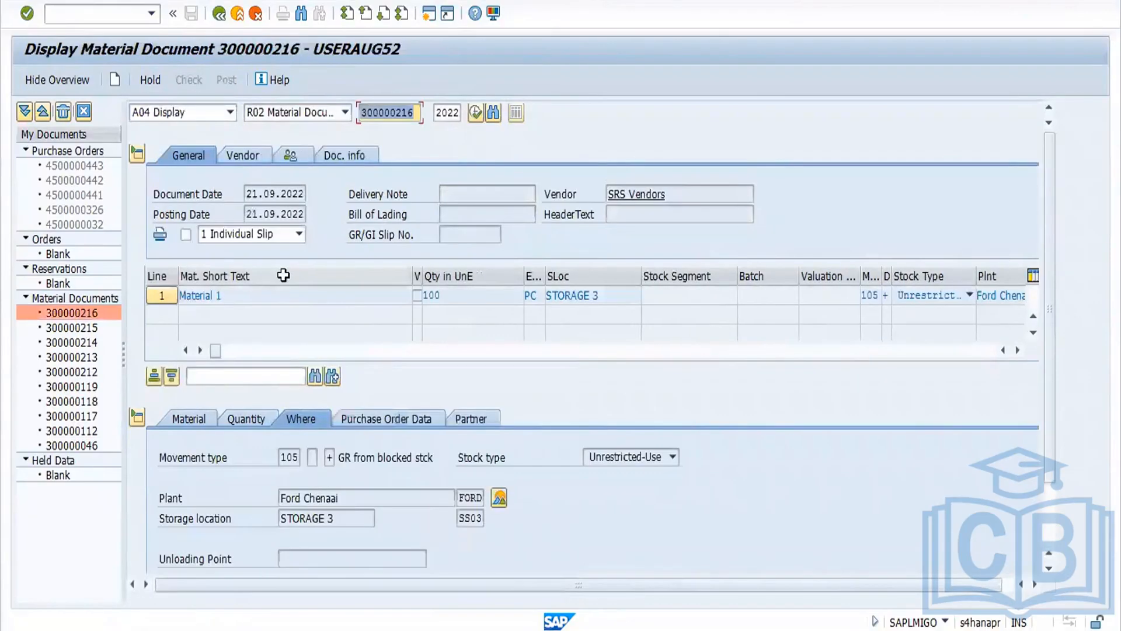
click(499, 499)
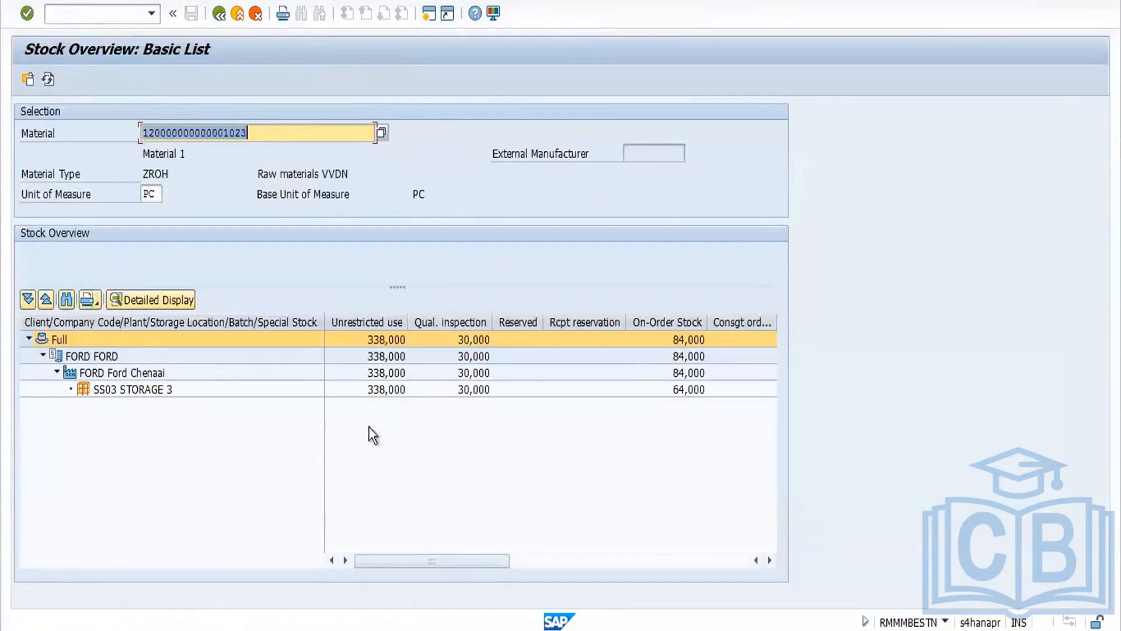
drag(453, 557, 598, 570)
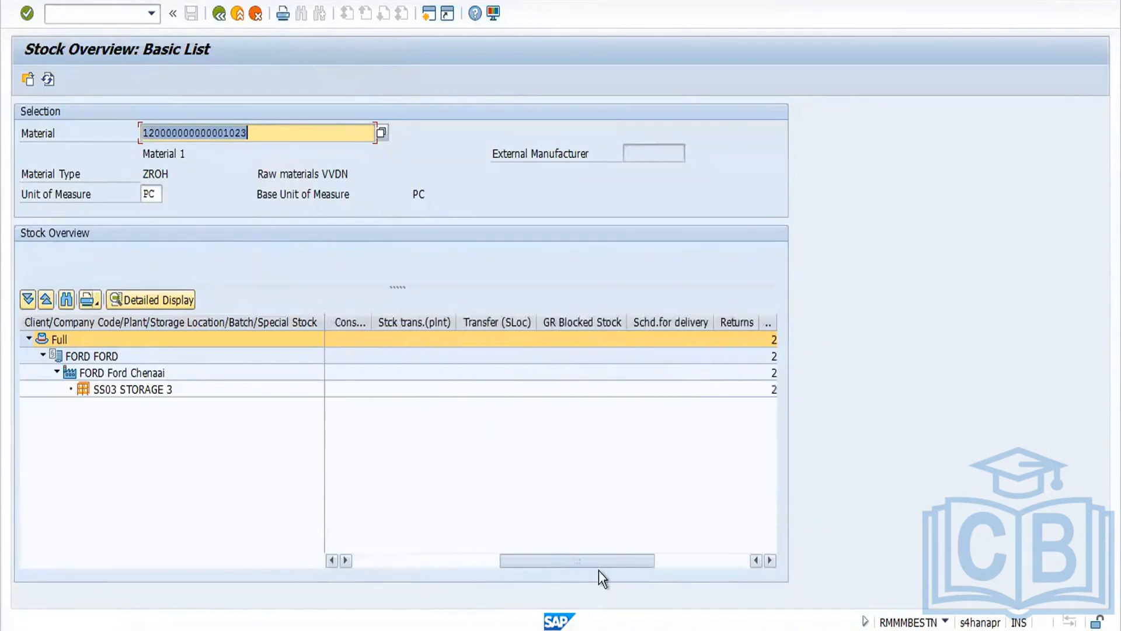
click(592, 323)
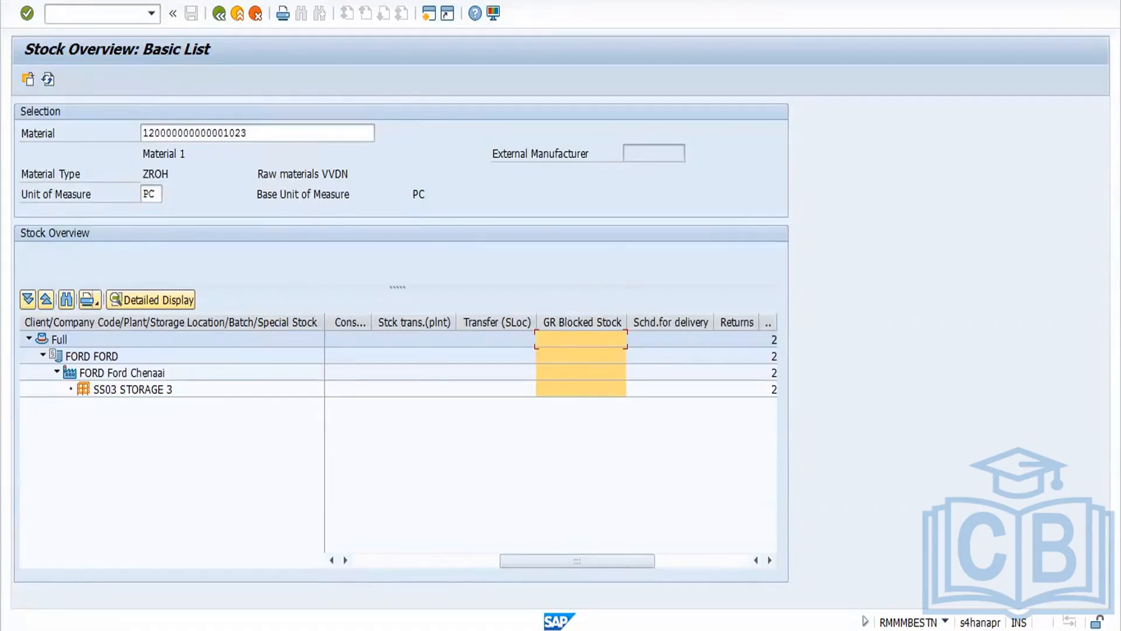
Step: Switch to the Word notes and append "-103/105" to the "9.GR Blocked stock" heading
key(alt+Tab)
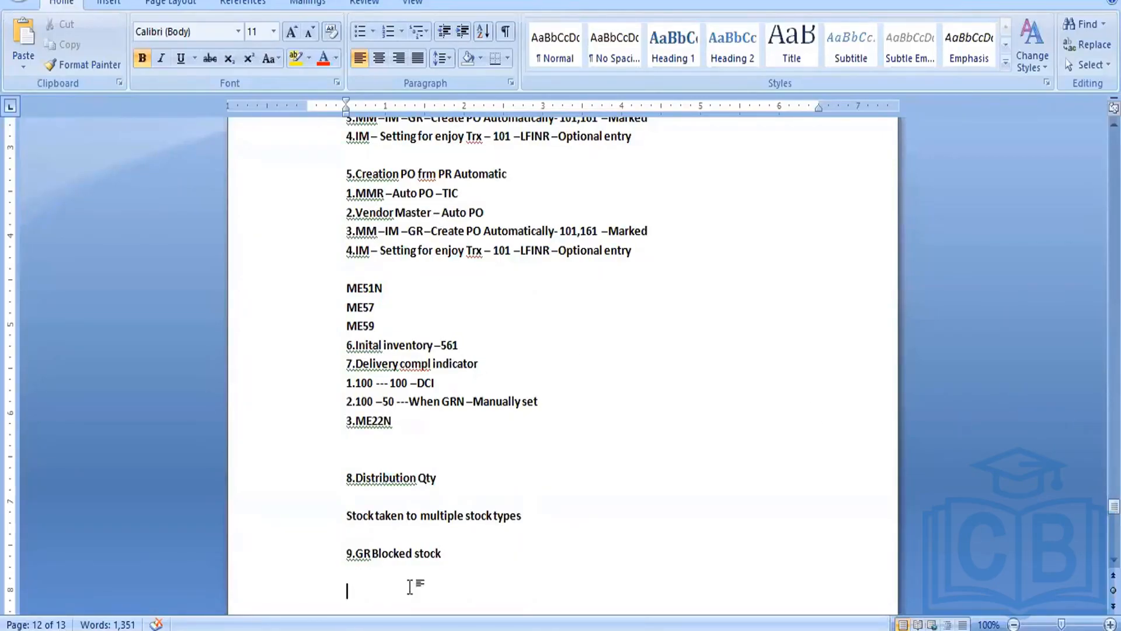
click(448, 556)
text(-103)
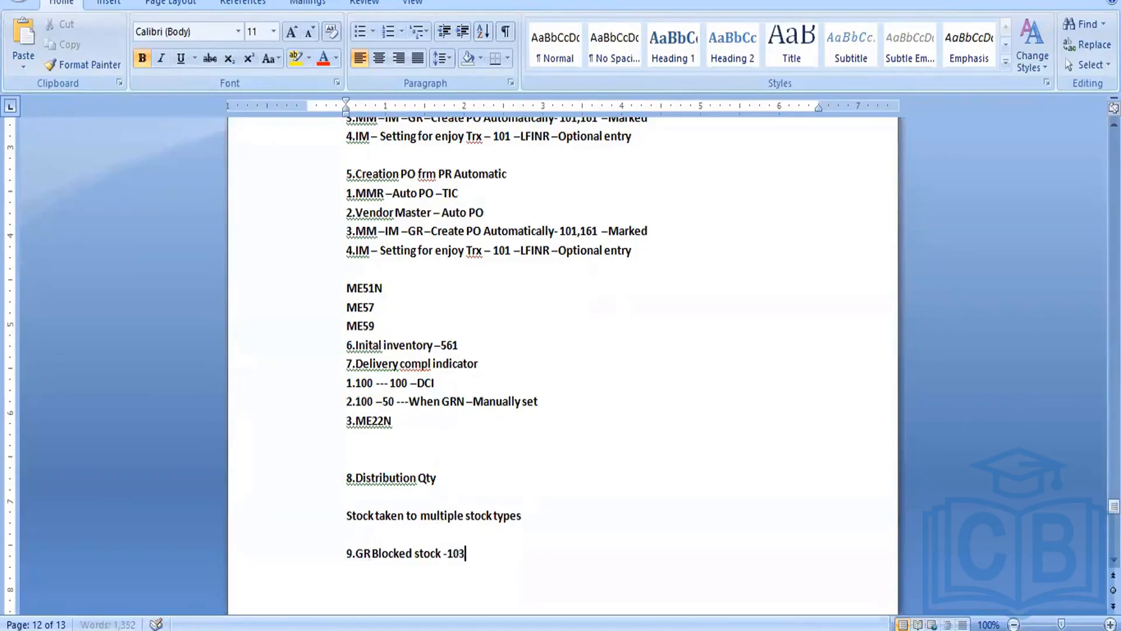
text(/105)
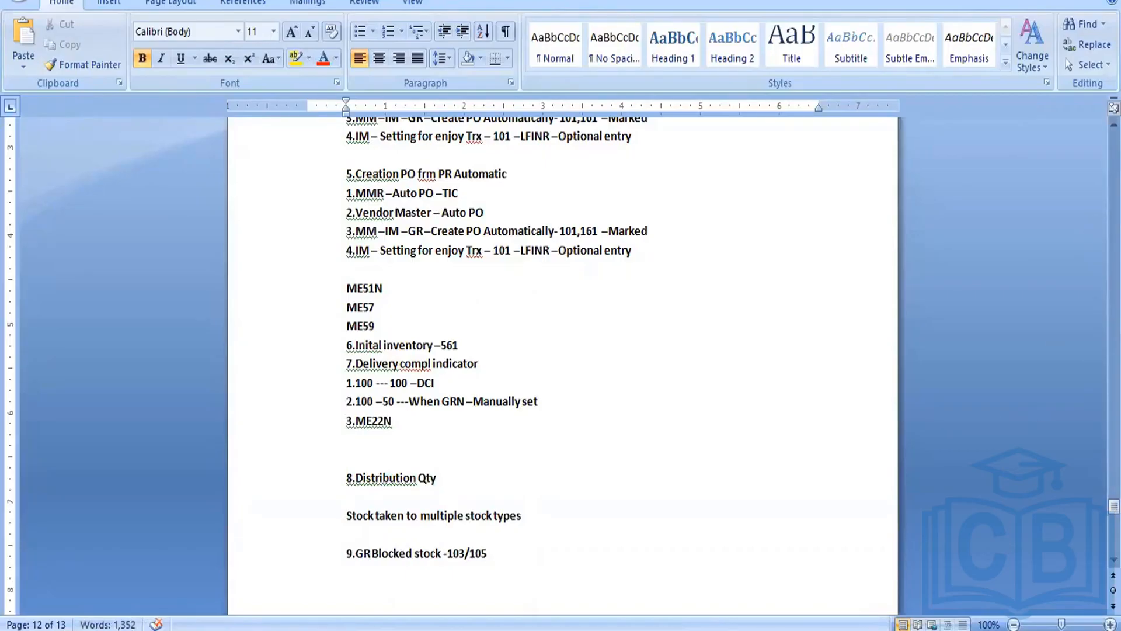
Step: Copy the six goods-receipt result lines from the Inventory Management notes and paste them below the GR Blocked stock heading
scroll(1114, 246, up, 1)
scroll(564, 350, up, 5)
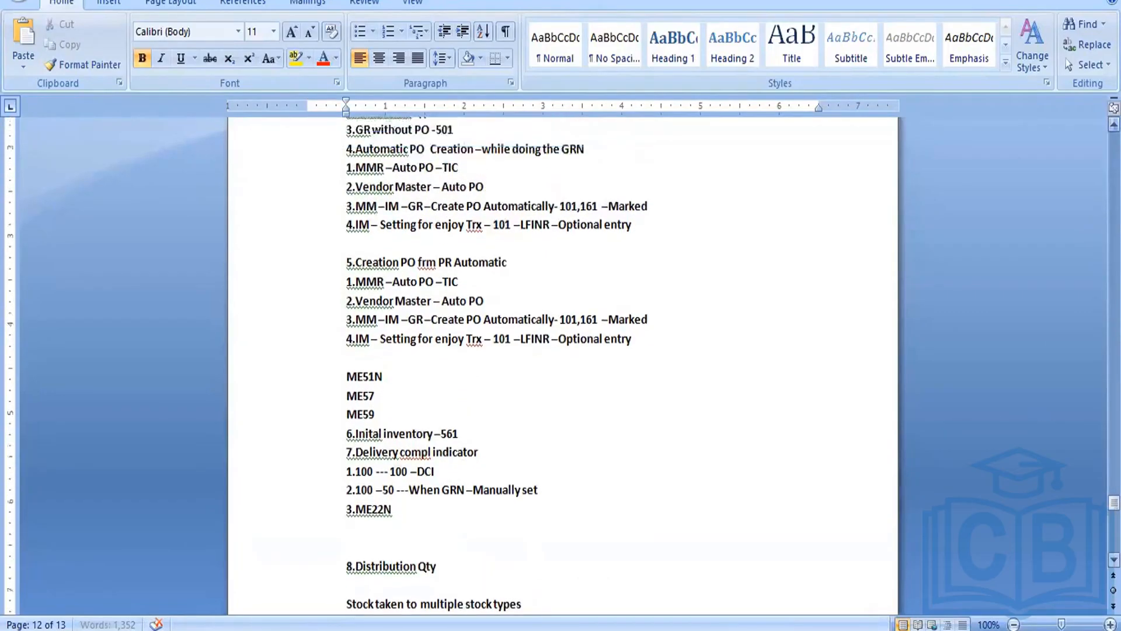
scroll(349, 230, up, 5)
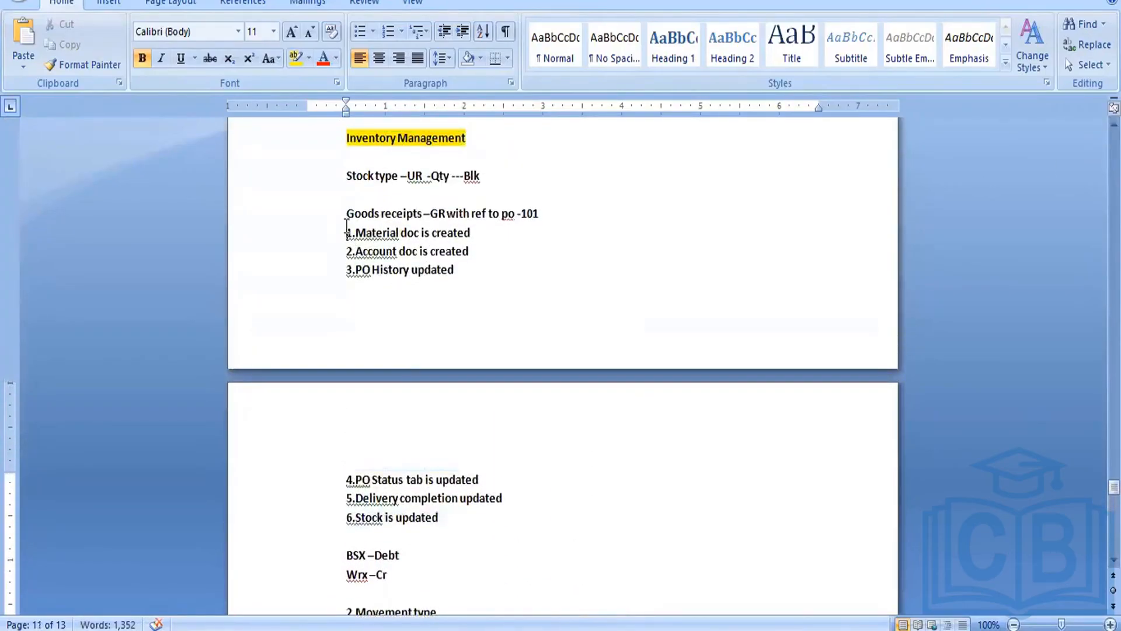
drag(349, 229, 466, 526)
key(ctrl+c)
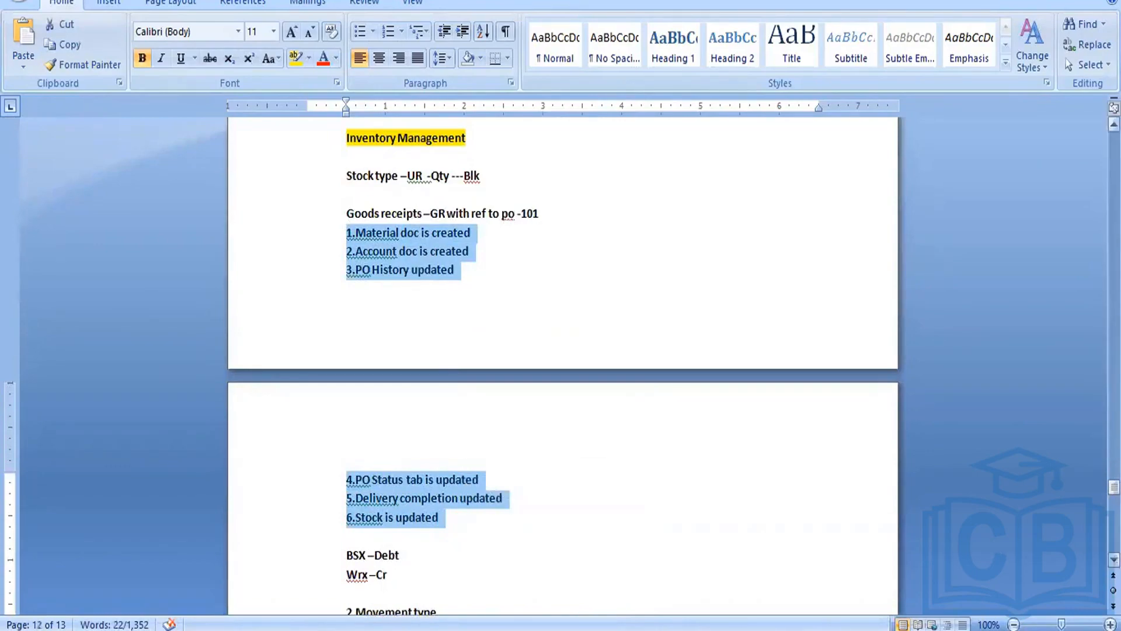
scroll(562, 362, down, 12)
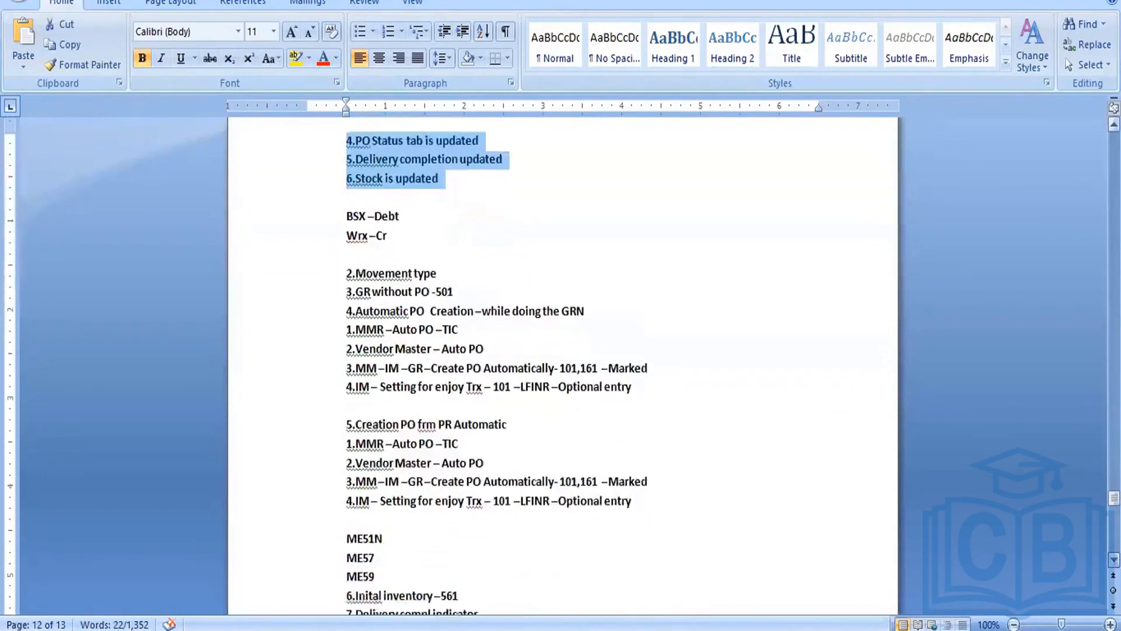
scroll(562, 362, down, 14)
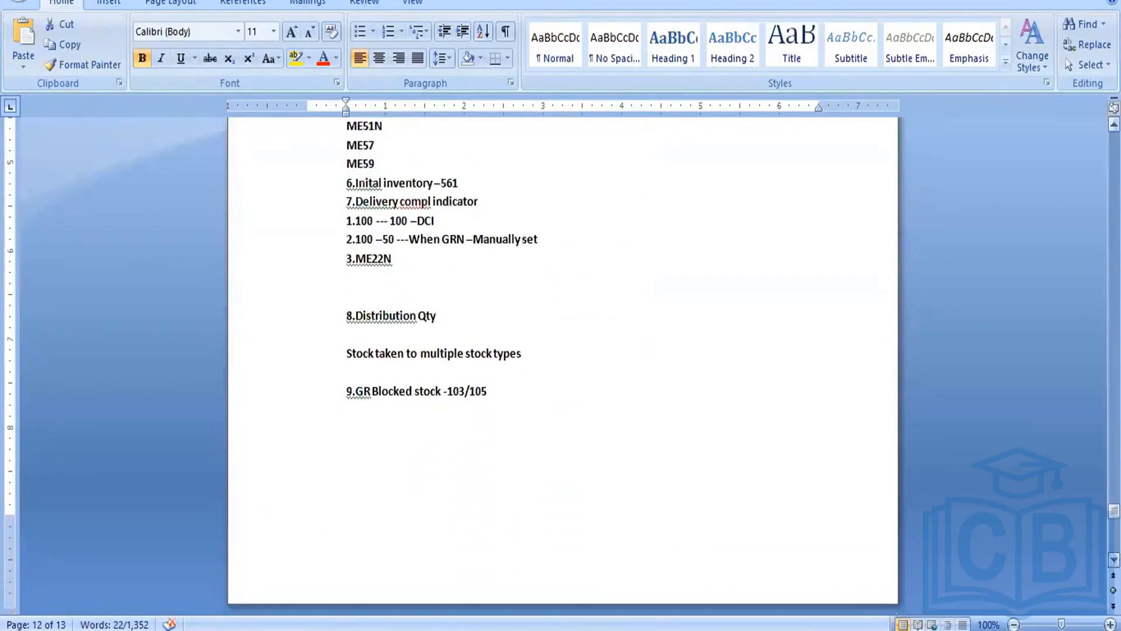
click(374, 445)
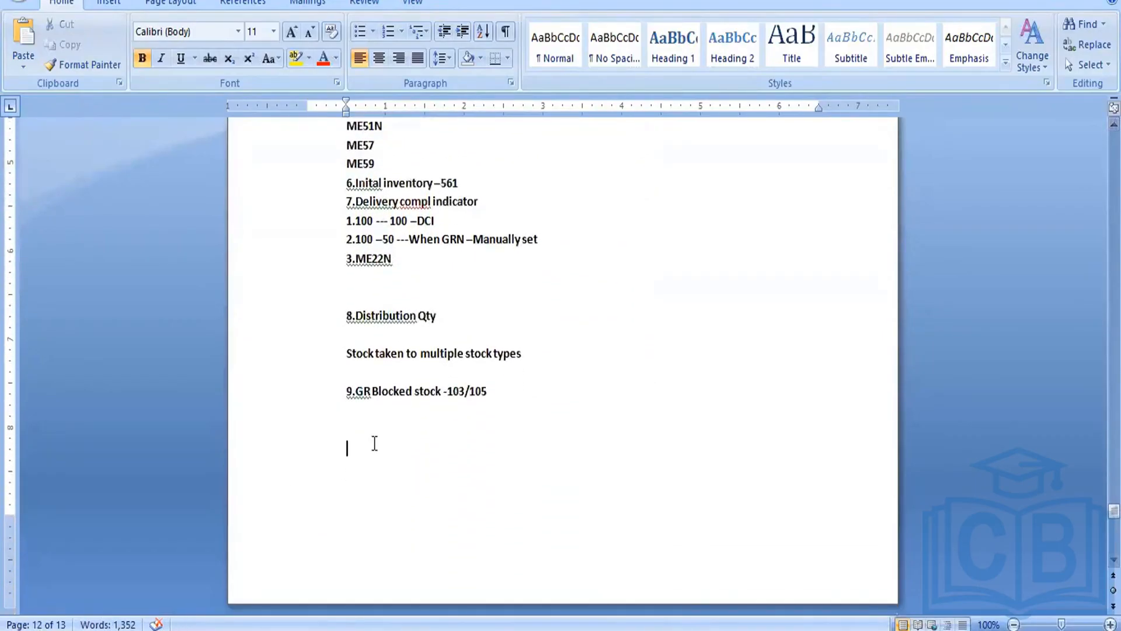
key(ctrl+v)
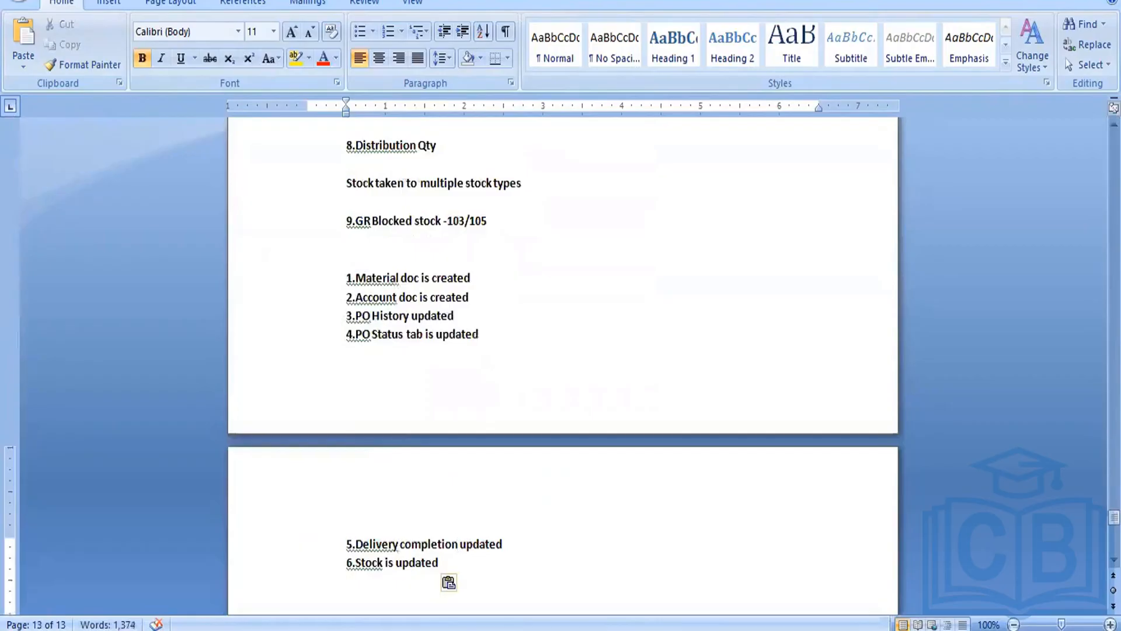
Step: Add a new heading "10.reversal" a few lines below the pasted list
key(Return)
key(Return)
key(Return)
text(10)
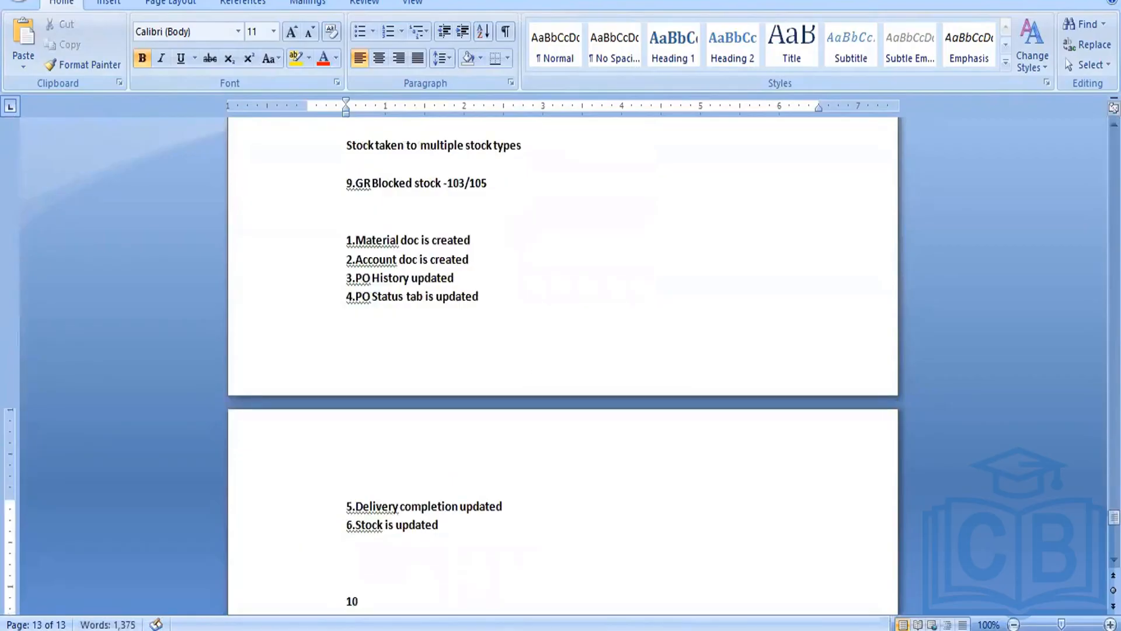
text(.reversal)
key(Return)
key(Return)
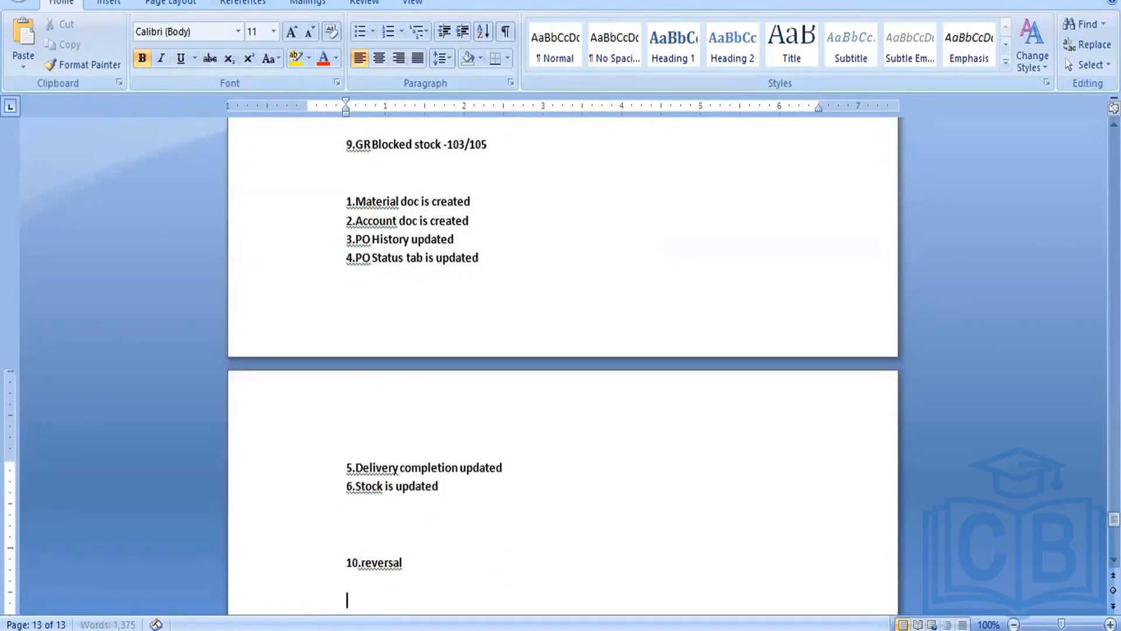
Step: Write the movement types "101 --- 102" under the reversal heading
text(101 --- 102)
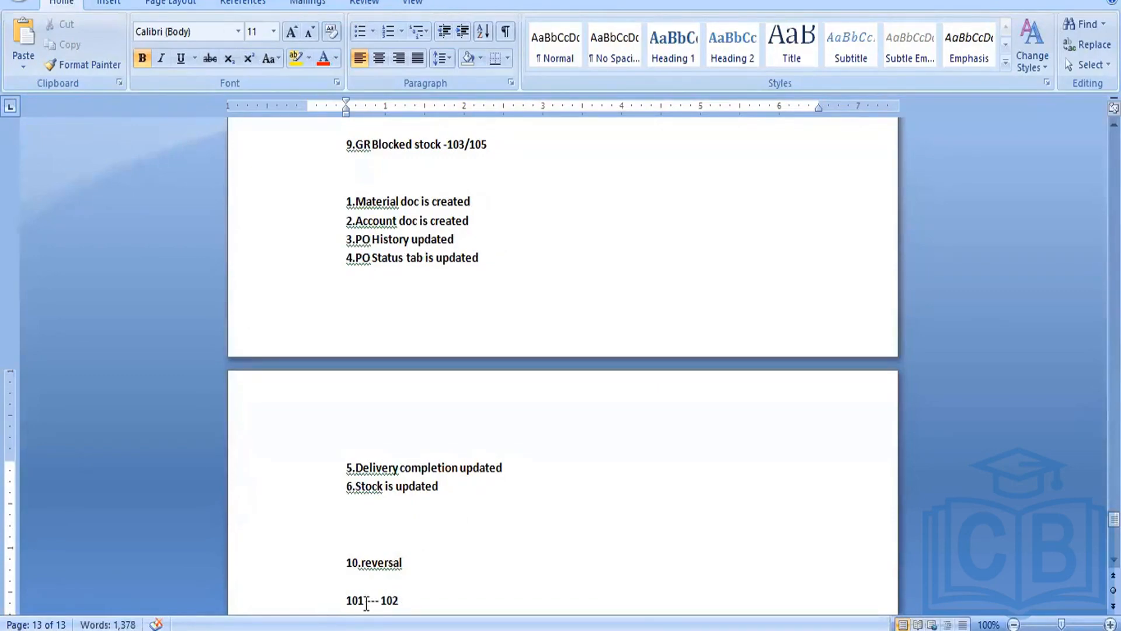
drag(365, 599, 366, 603)
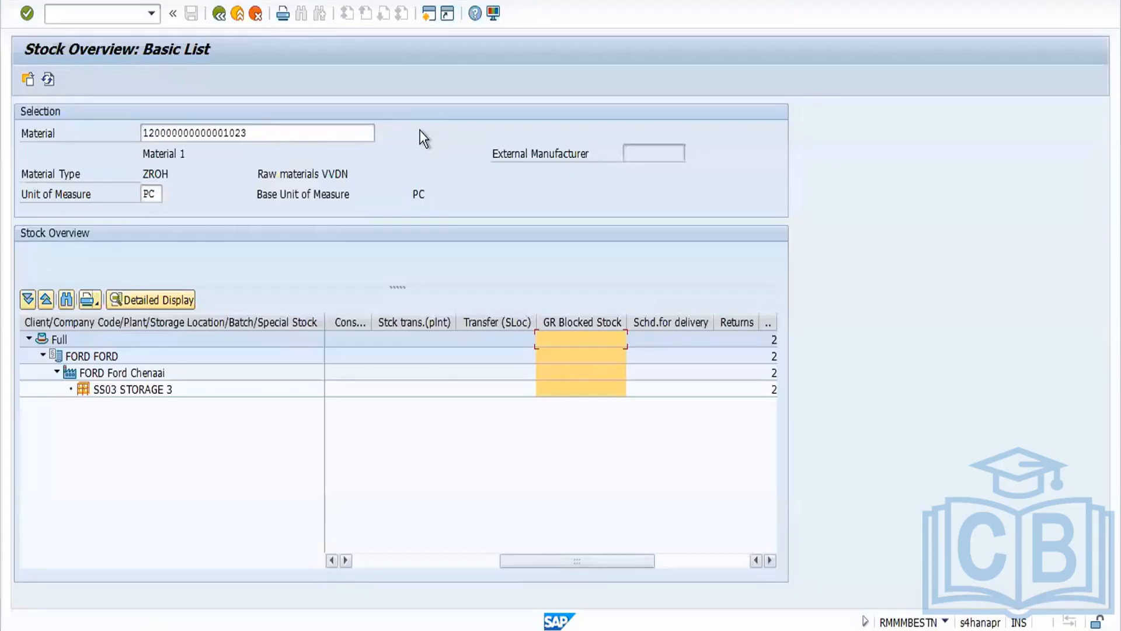
Step: Return to the SAP Easy Access menu and start transaction ME21N to create a purchase order
click(220, 13)
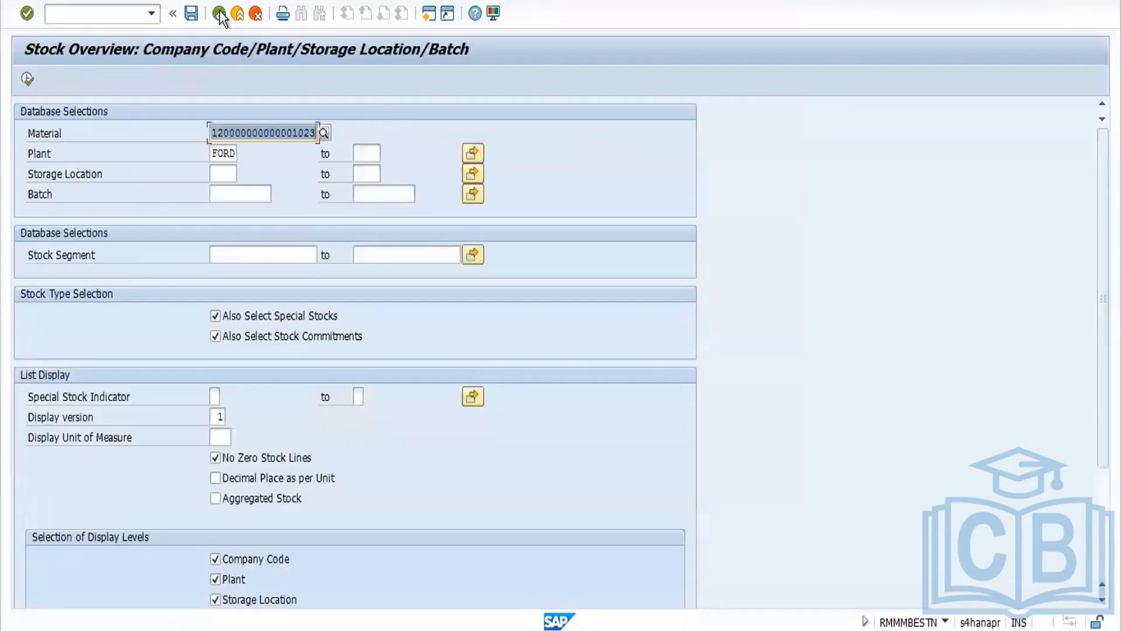
click(220, 13)
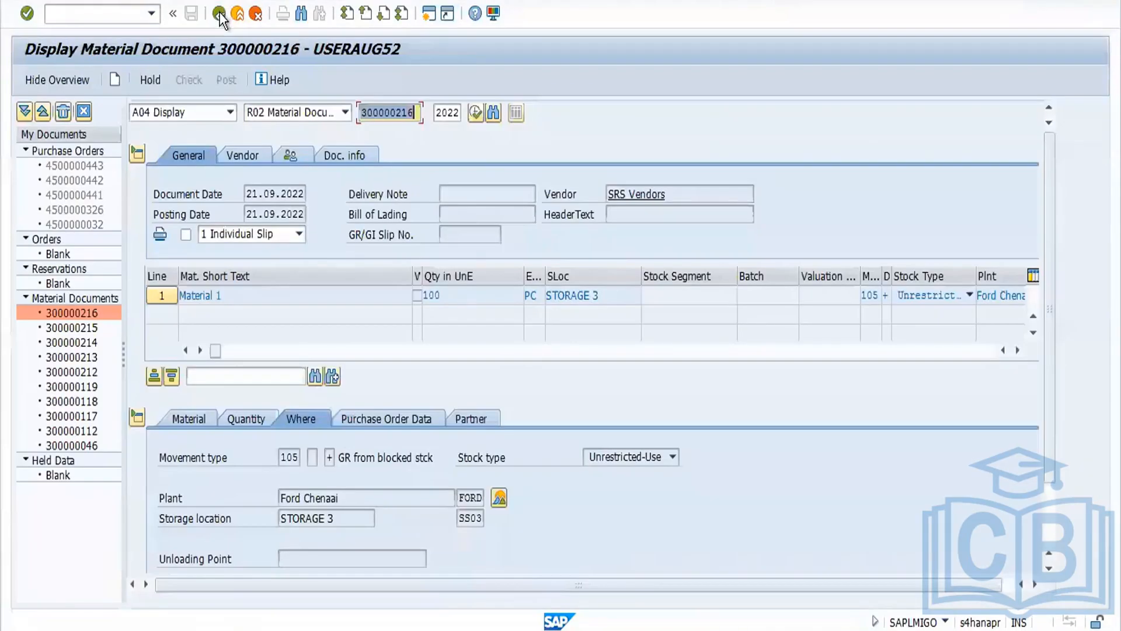
click(220, 14)
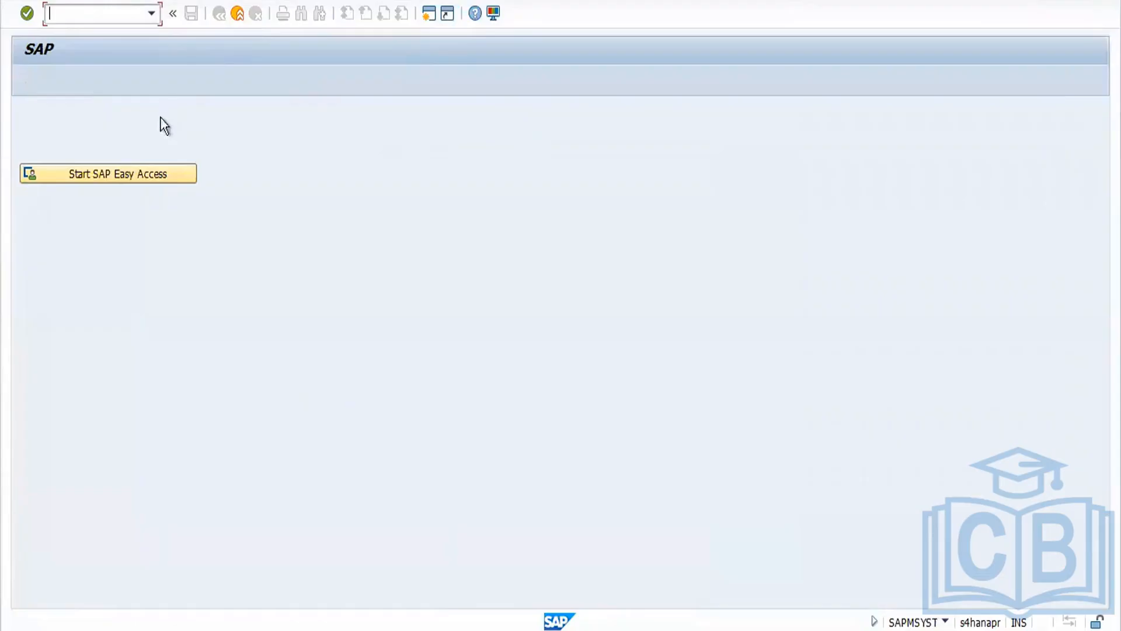
click(156, 184)
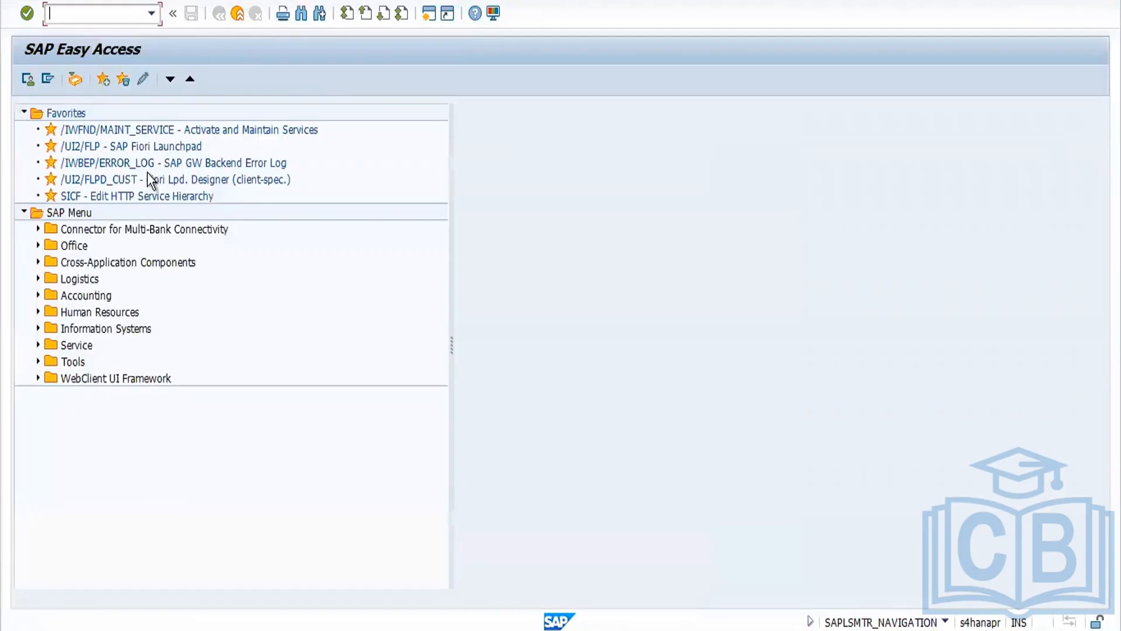
text(me21n)
key(Return)
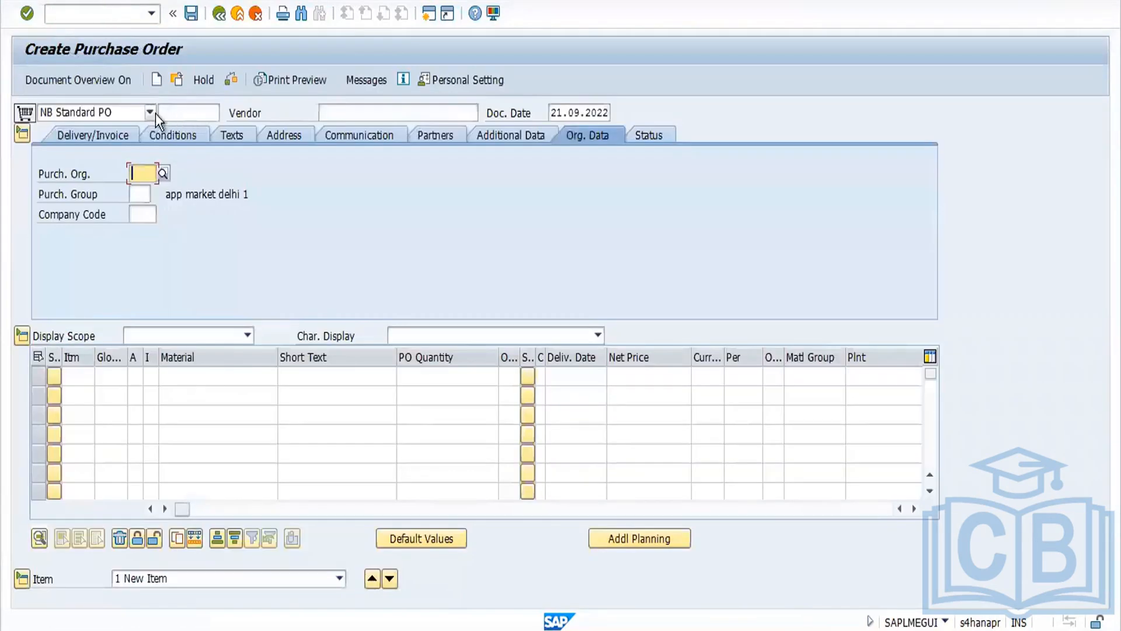
Step: Enter vendor 3701, purchasing organization FORD, purchasing group 001 and company code FORD in the PO header
click(326, 109)
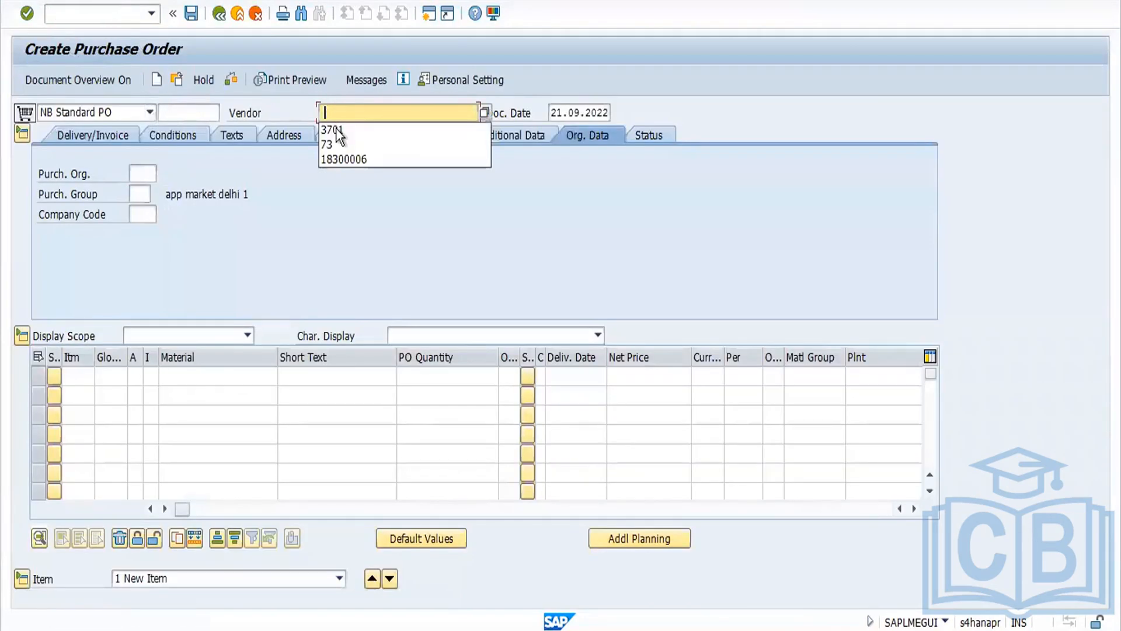
click(335, 128)
key(Return)
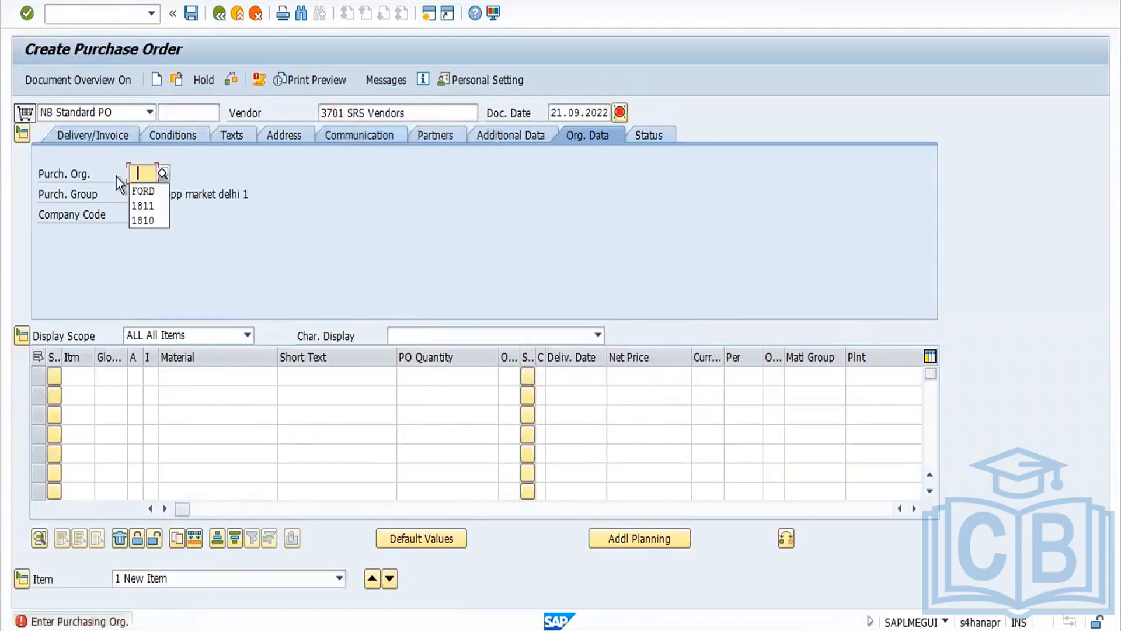
click(146, 191)
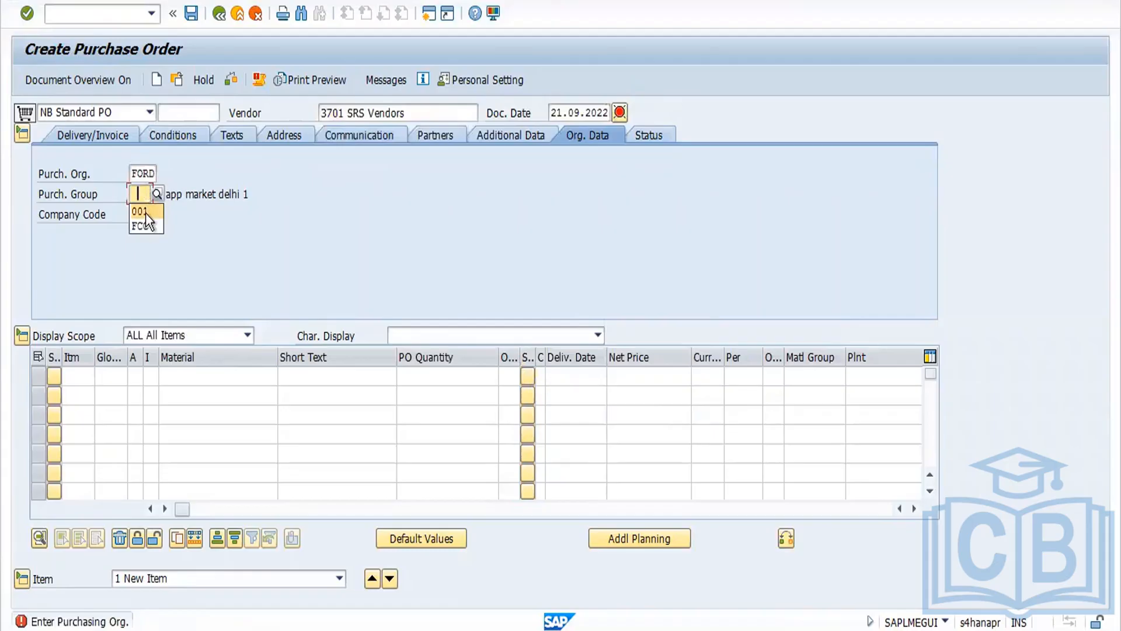
click(146, 211)
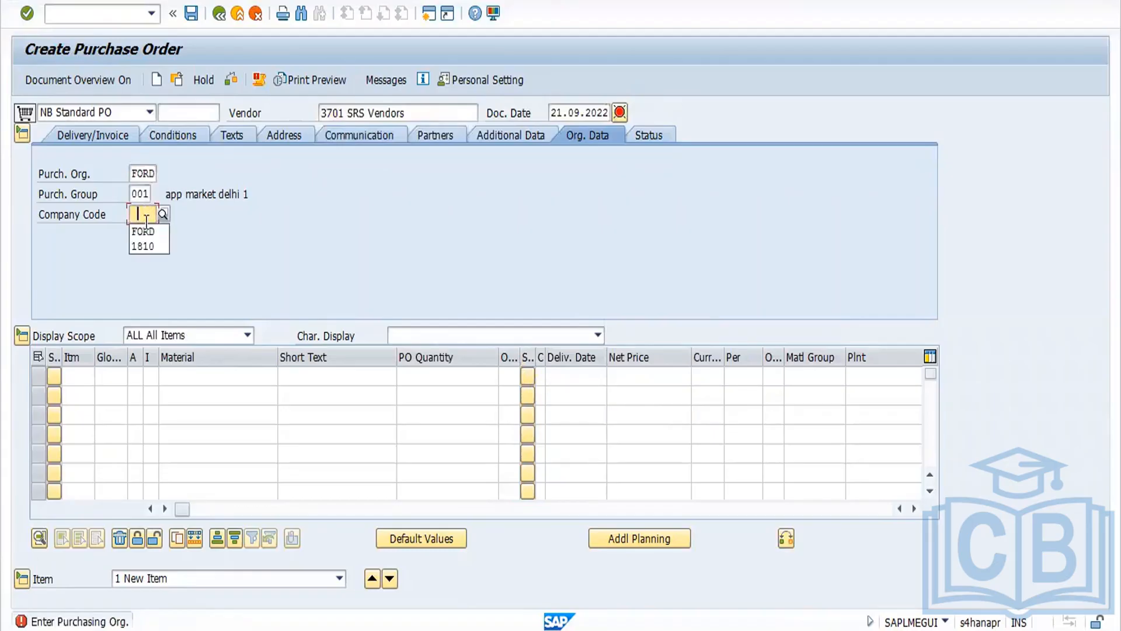
key(Return)
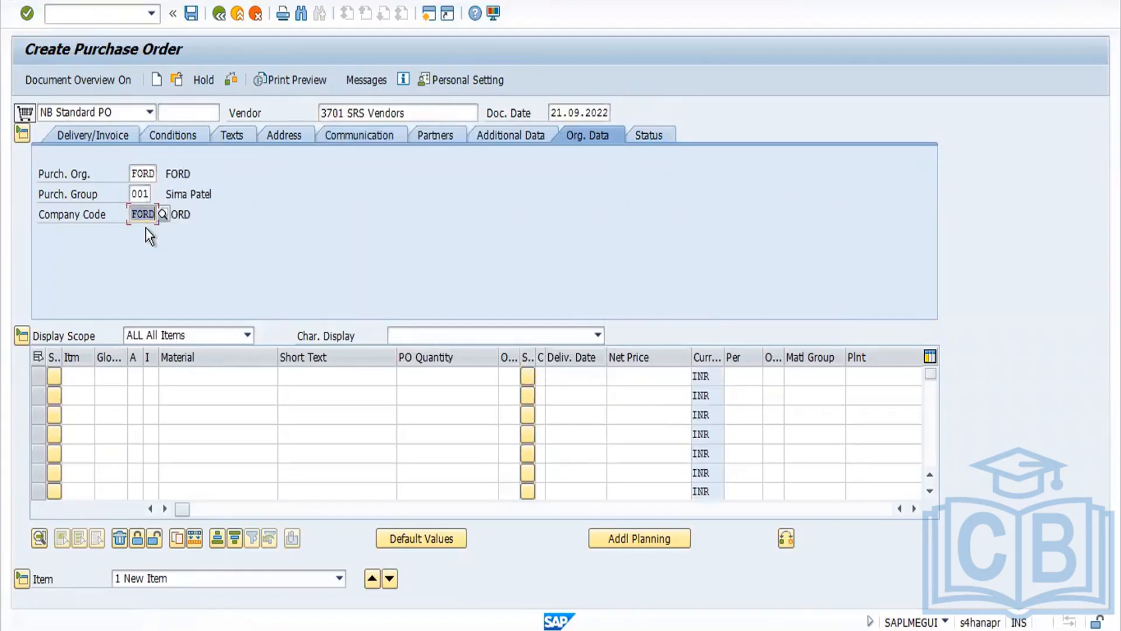
click(192, 377)
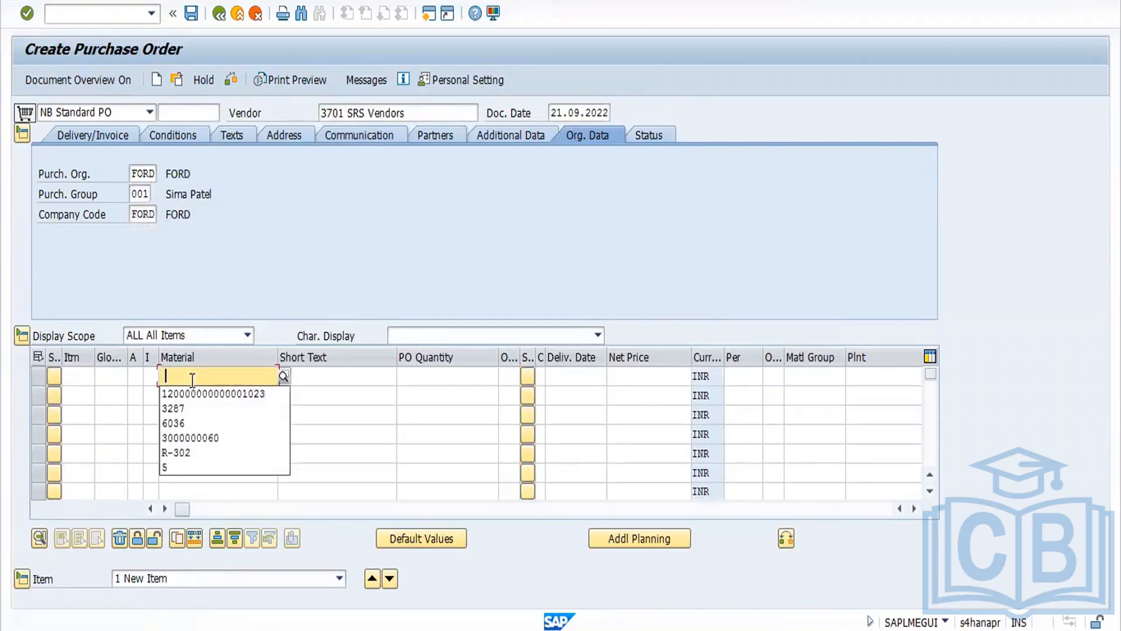
click(199, 394)
key(Return)
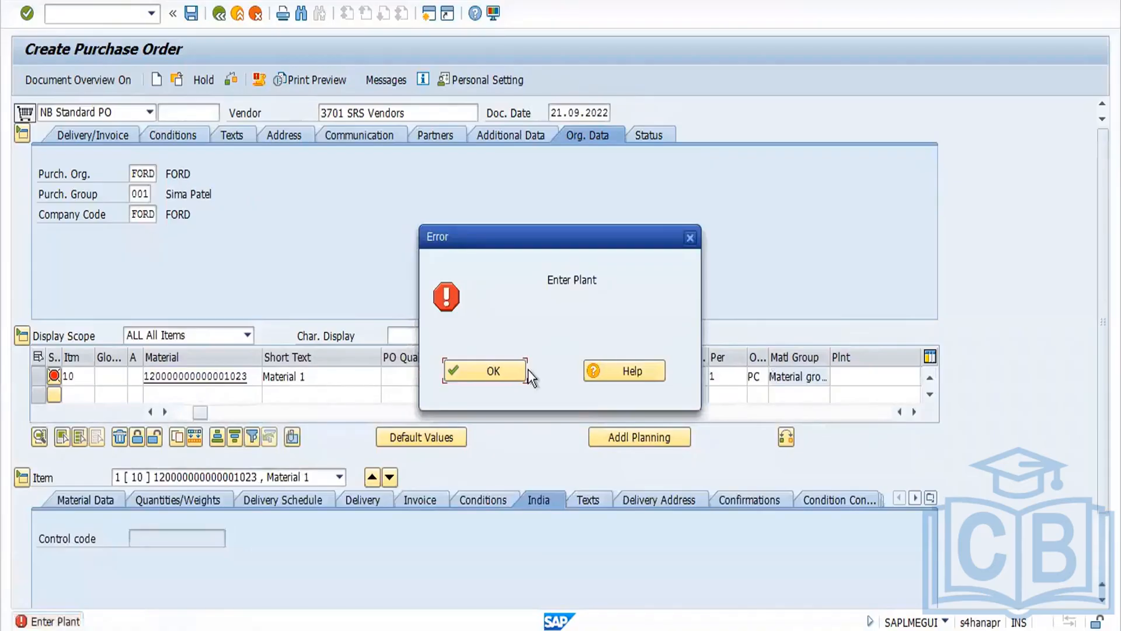
click(493, 379)
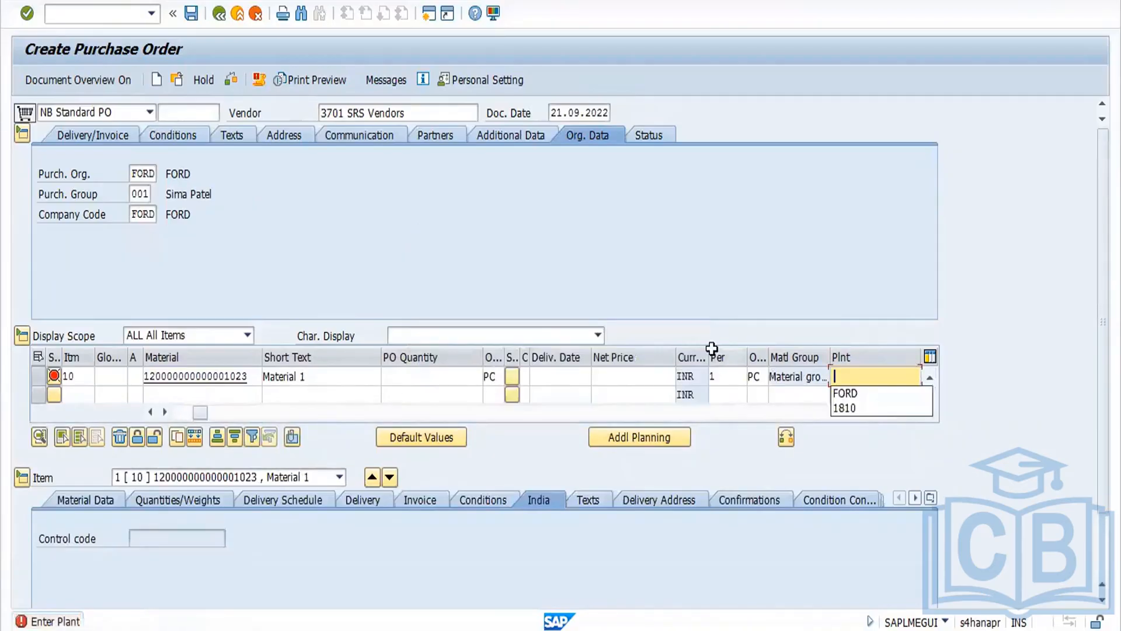
click(865, 394)
key(Return)
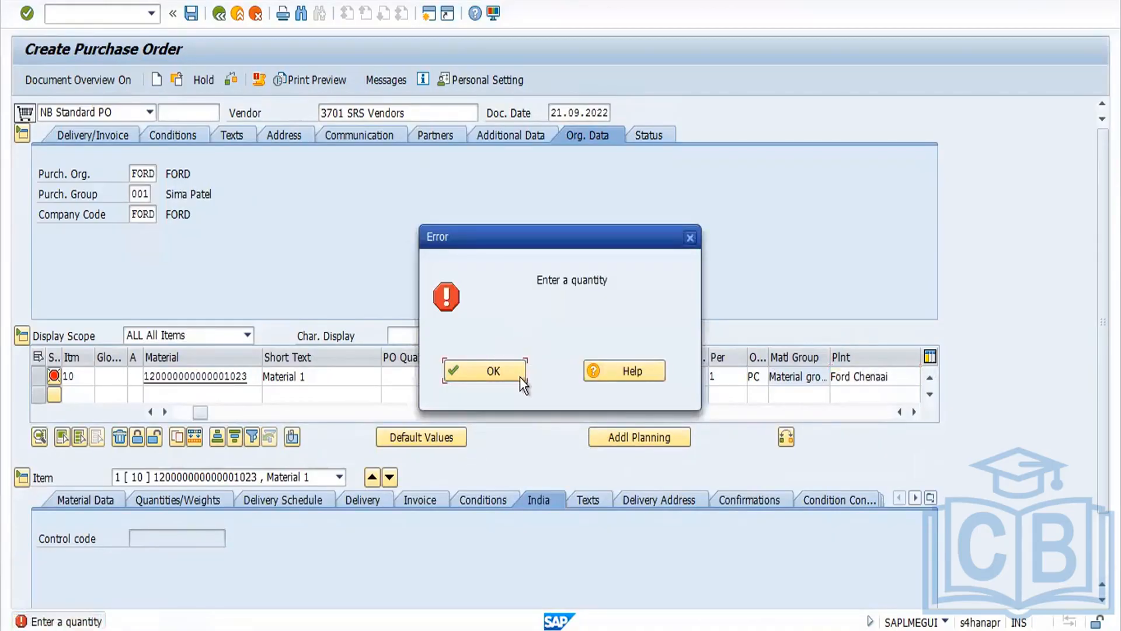
Step: Set the item's PO quantity to 100 and its storage location to SS03
click(520, 377)
click(460, 377)
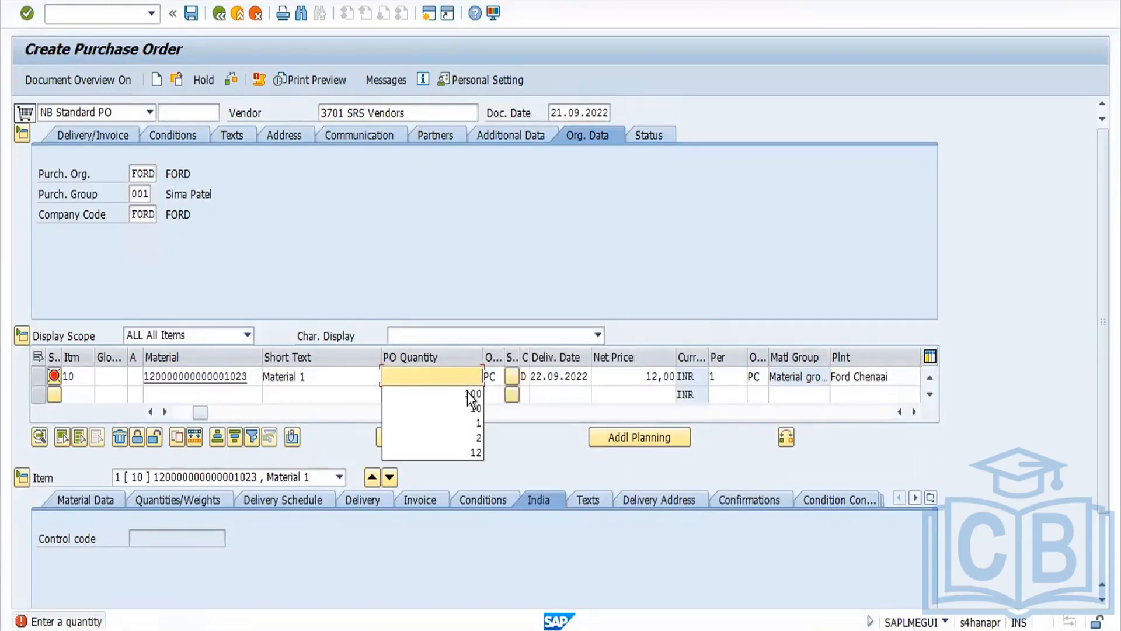
click(467, 391)
key(Return)
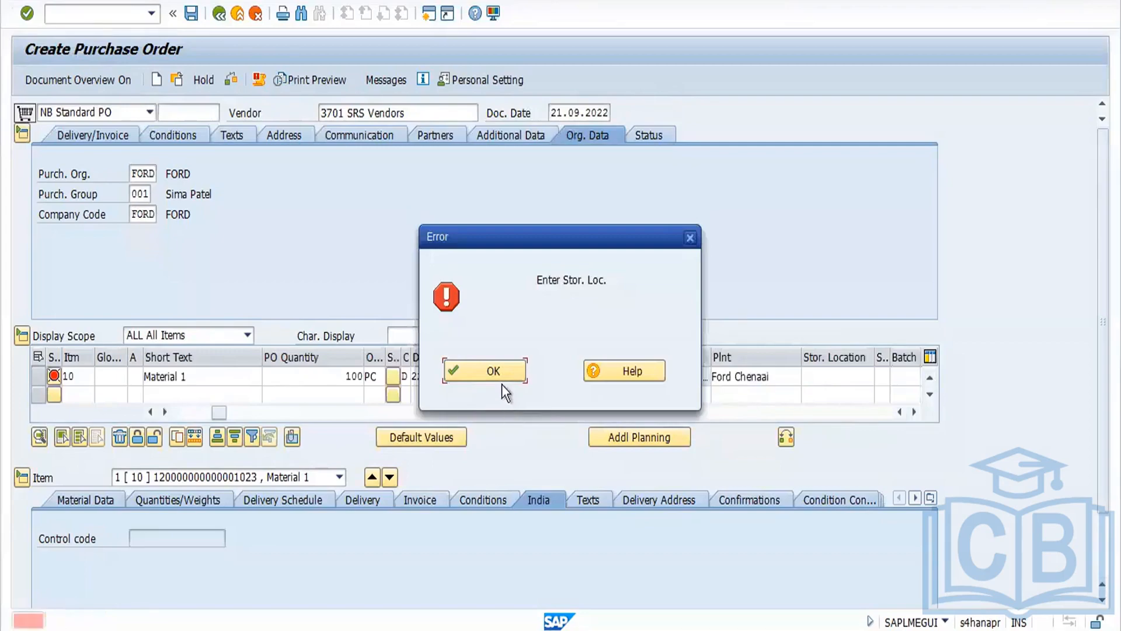
click(497, 371)
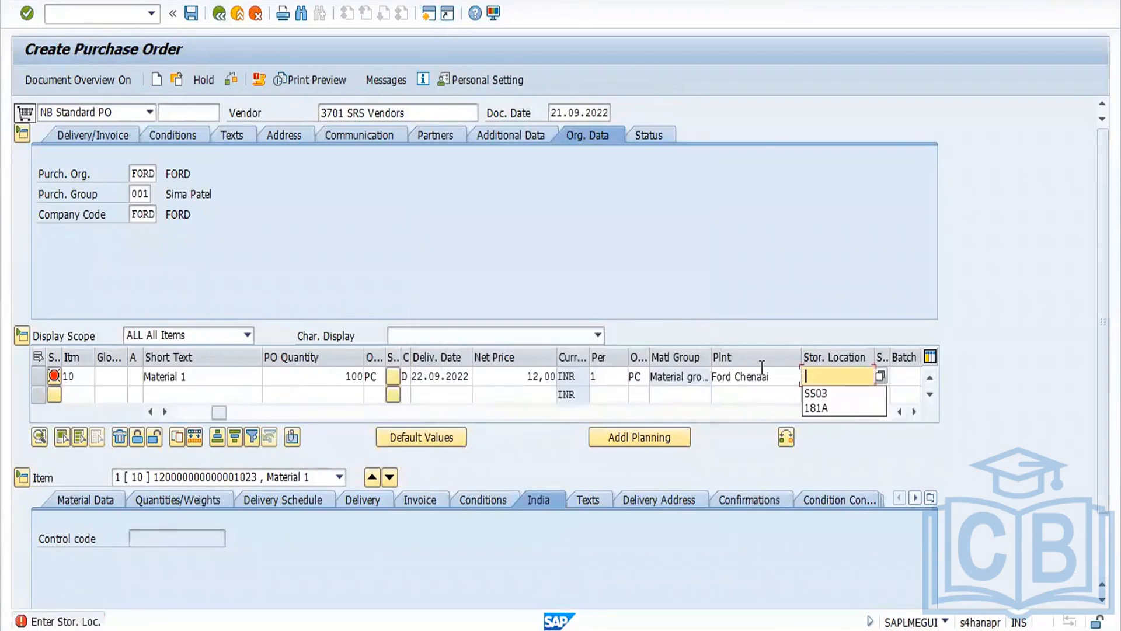
click(824, 395)
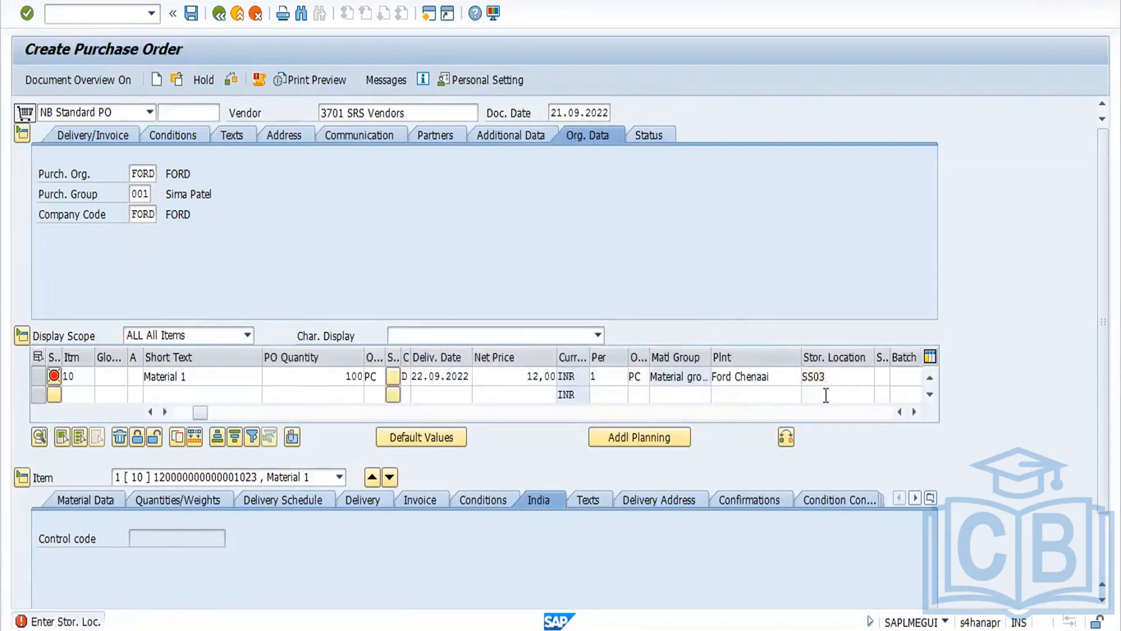
key(Return)
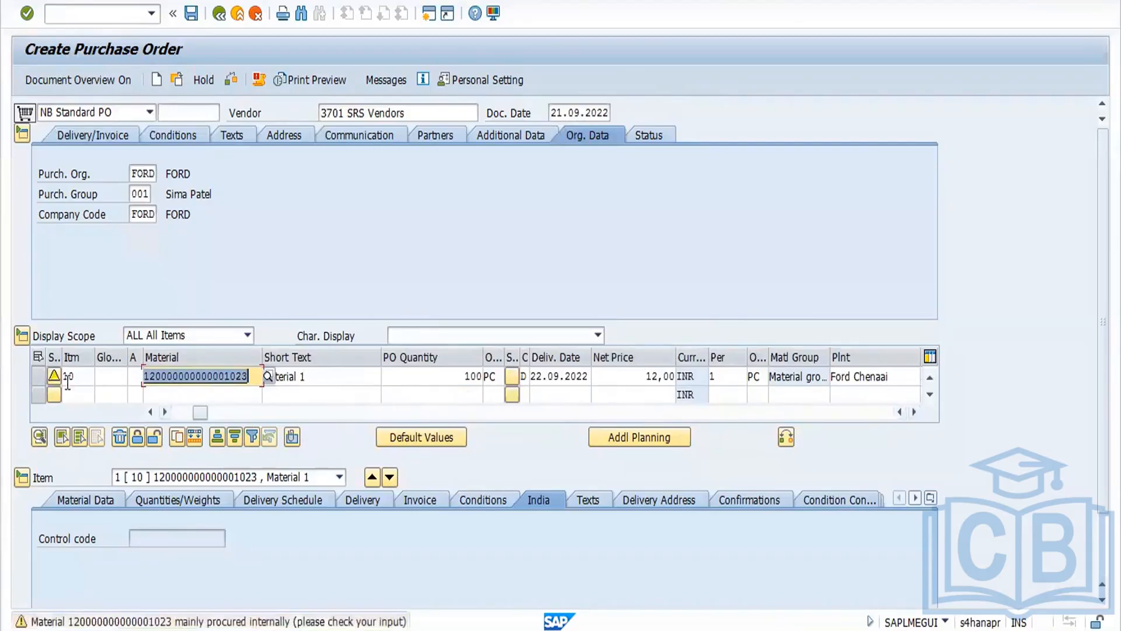
Step: Select item 10 and copy it to create a second identical item
click(37, 374)
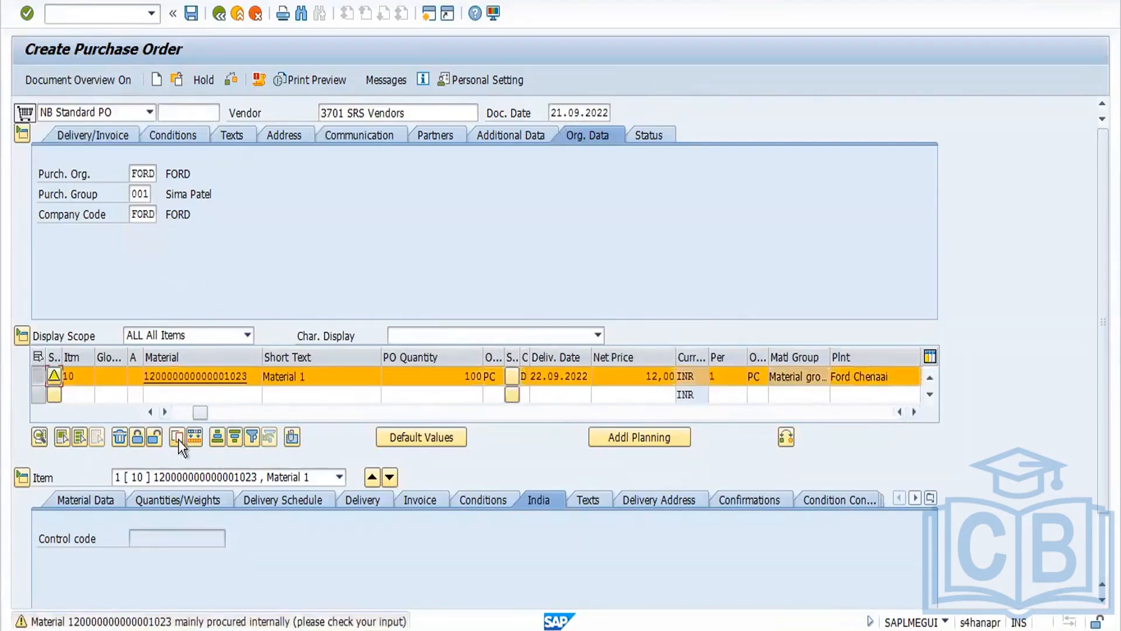
click(177, 439)
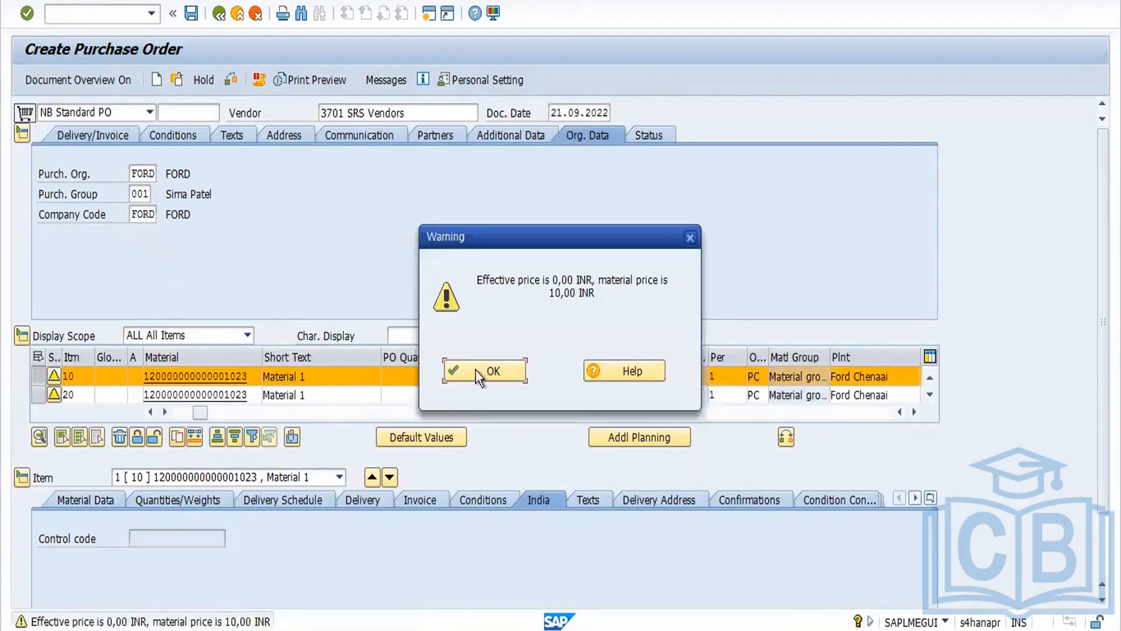
Step: Check the purchase order and save it
click(476, 371)
click(232, 82)
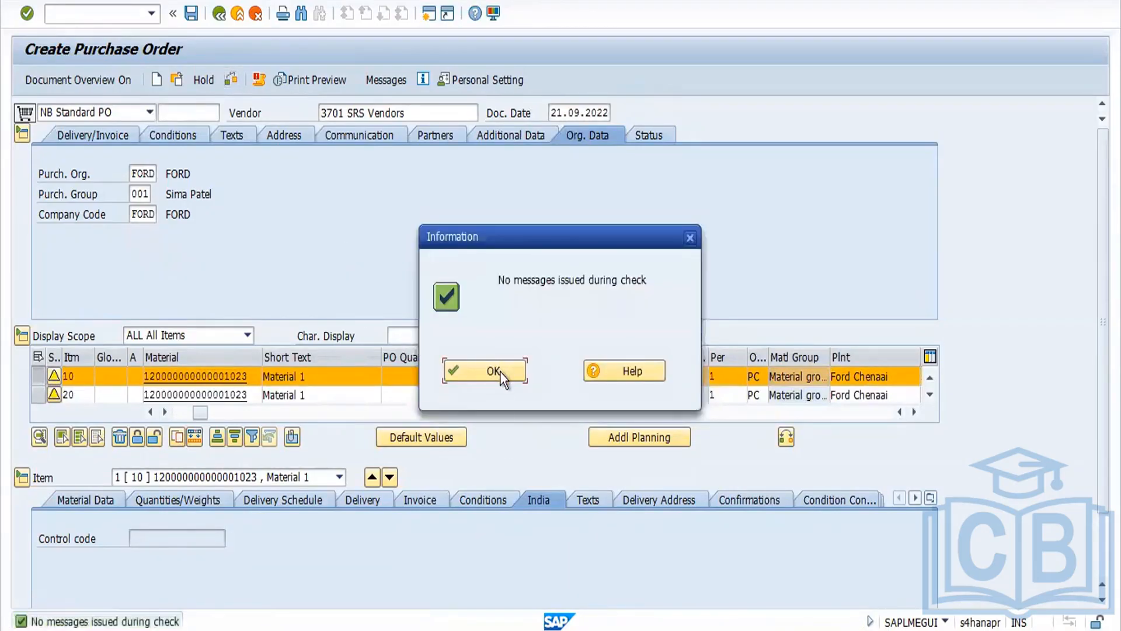
click(498, 372)
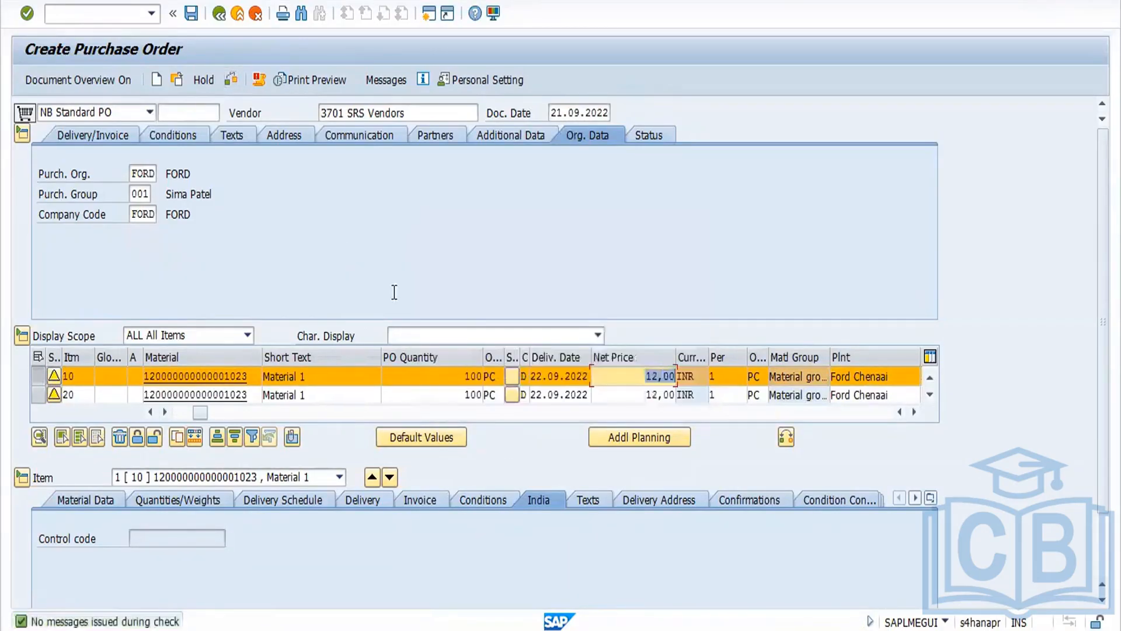
click(193, 14)
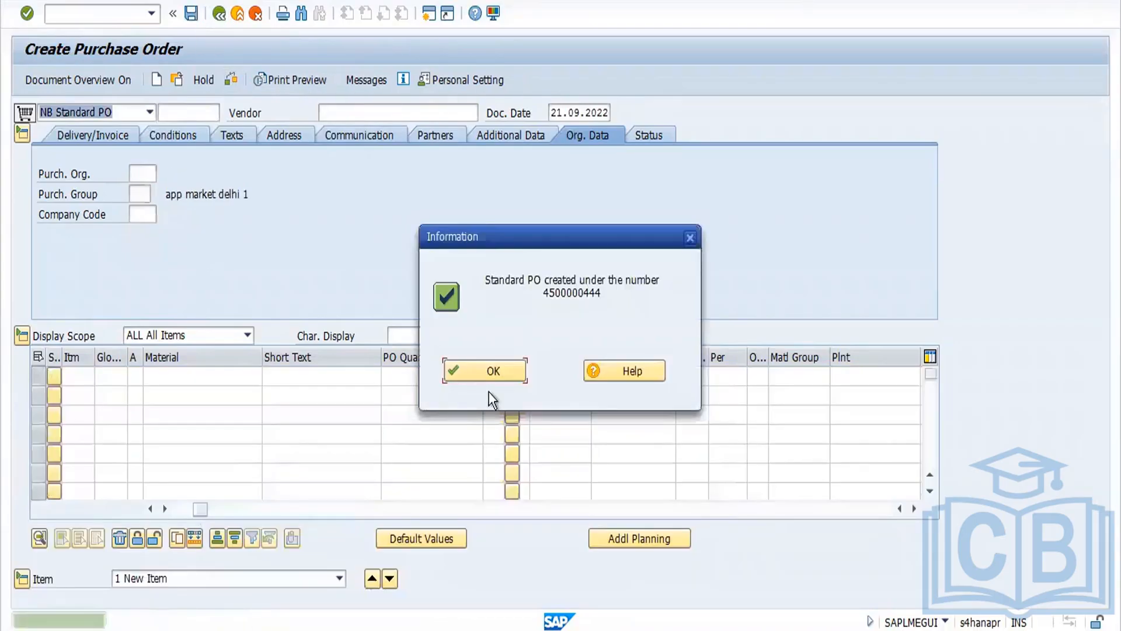
click(498, 364)
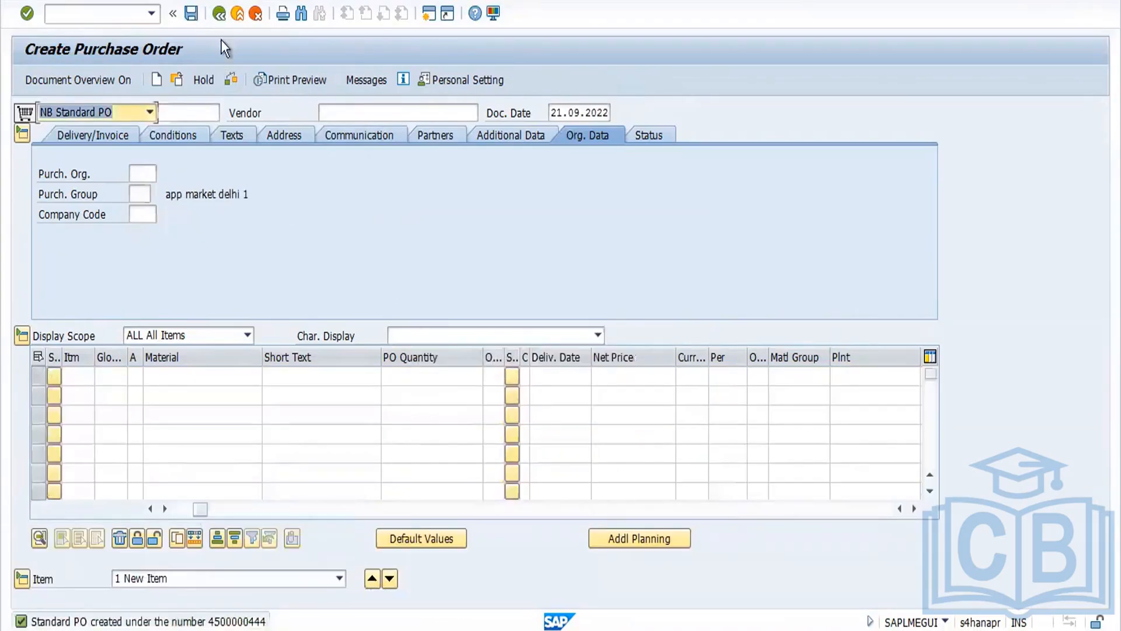
click(176, 83)
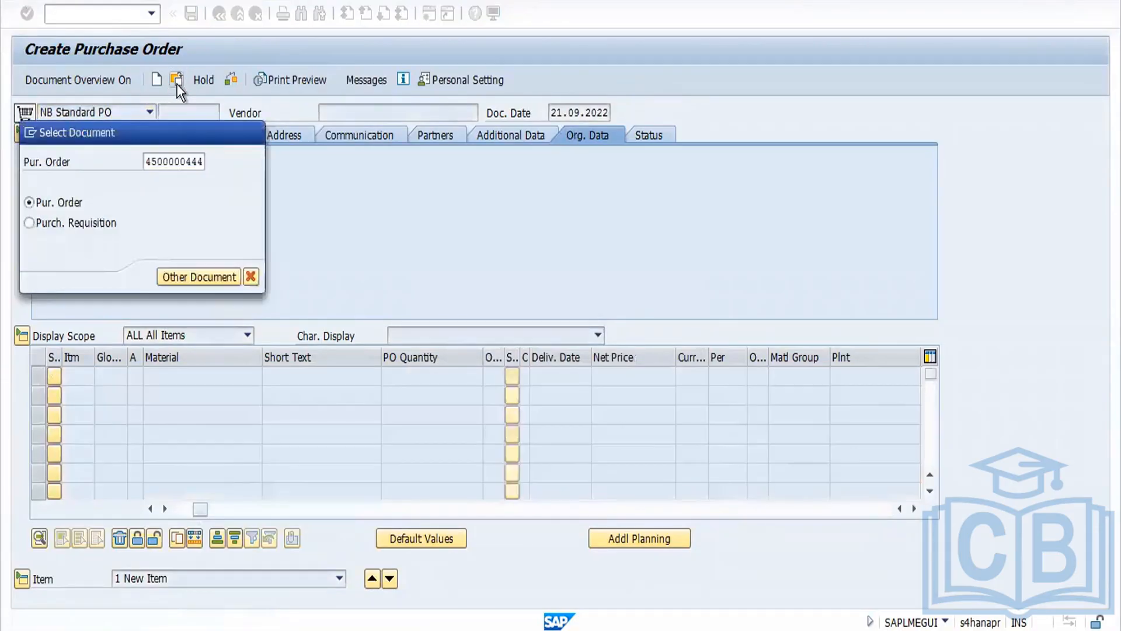
key(Return)
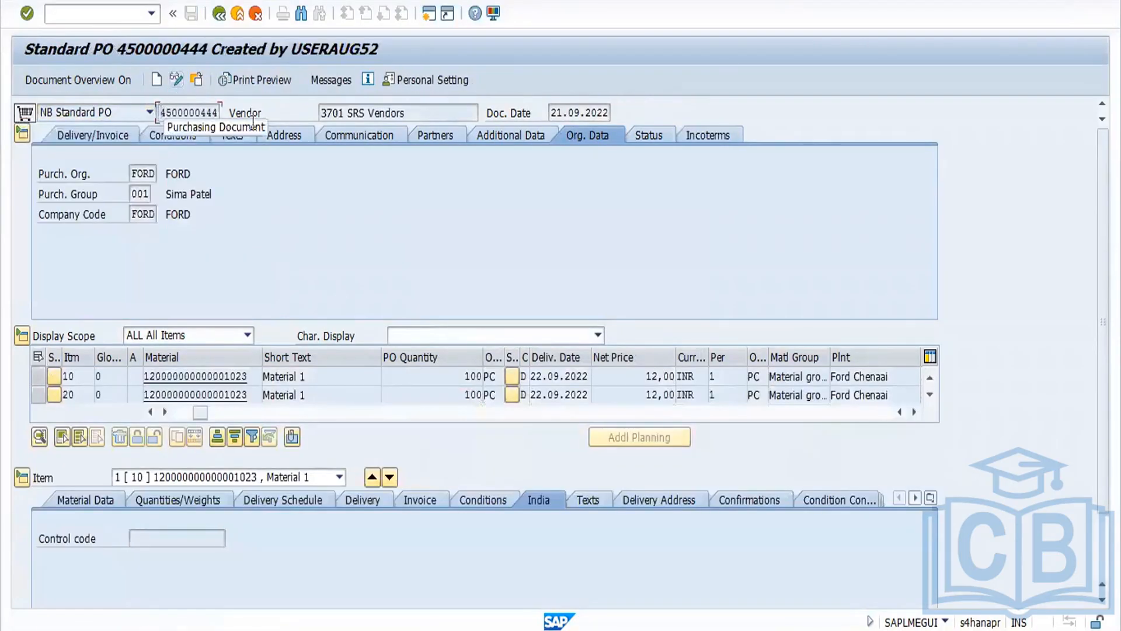
double_click(167, 115)
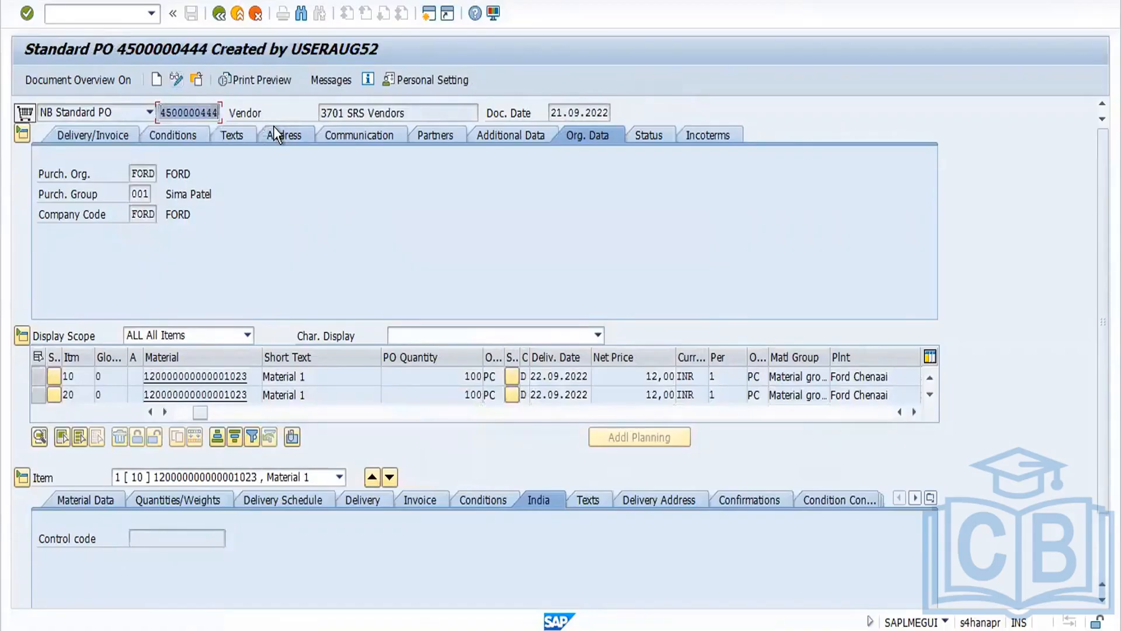
Step: Start transaction MIGO and switch it to Goods Receipt
click(219, 14)
text(migo)
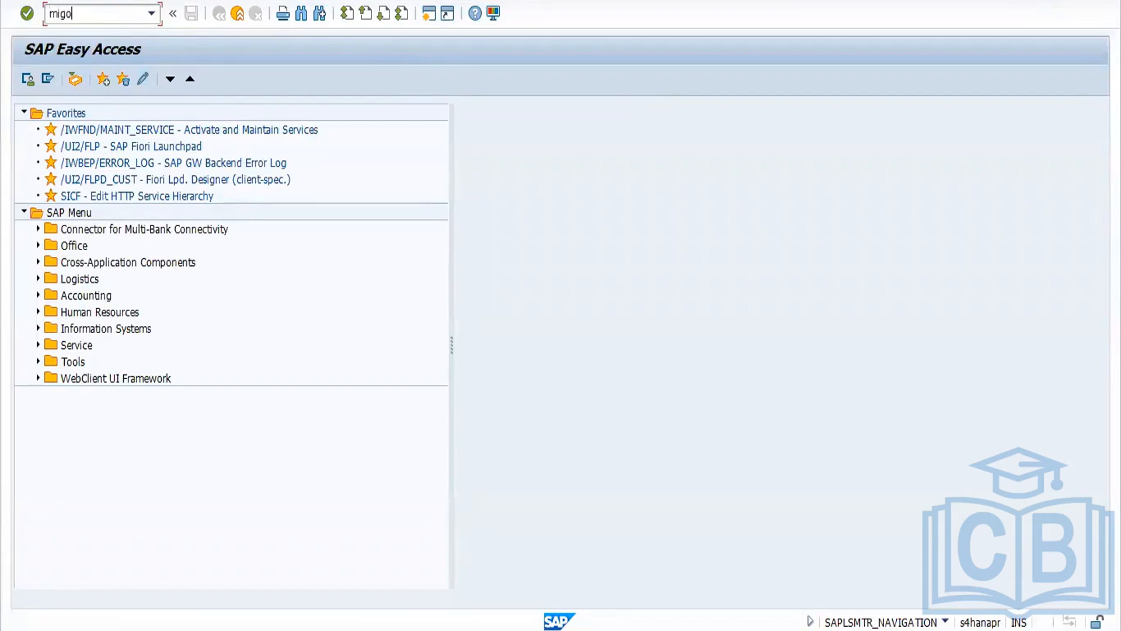
key(Return)
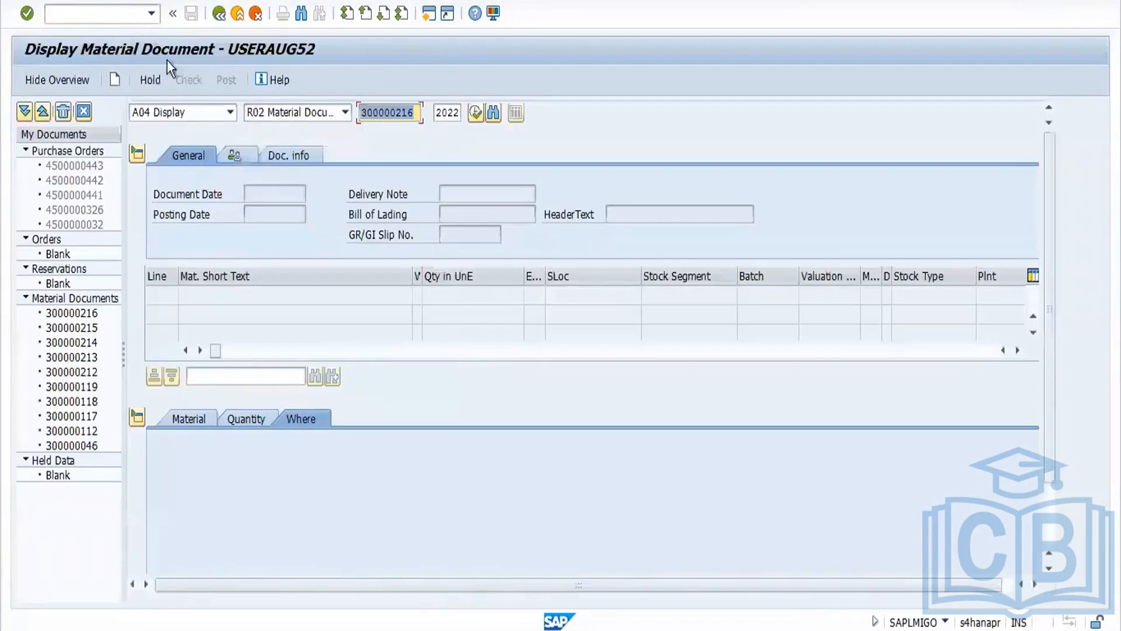
click(230, 114)
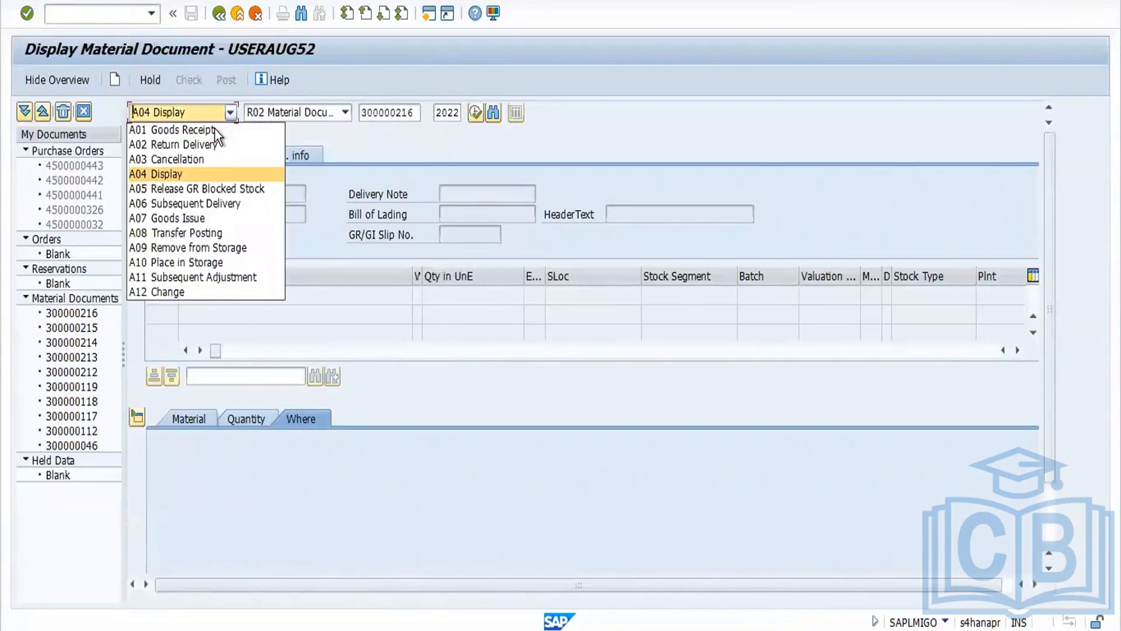
key(Escape)
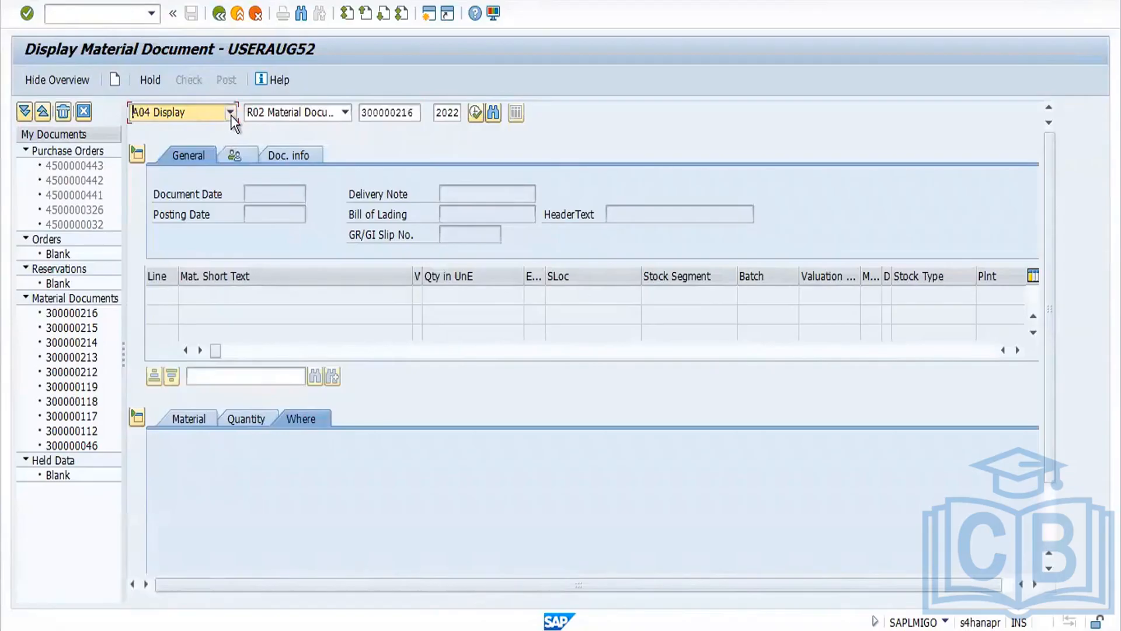
click(230, 114)
click(228, 129)
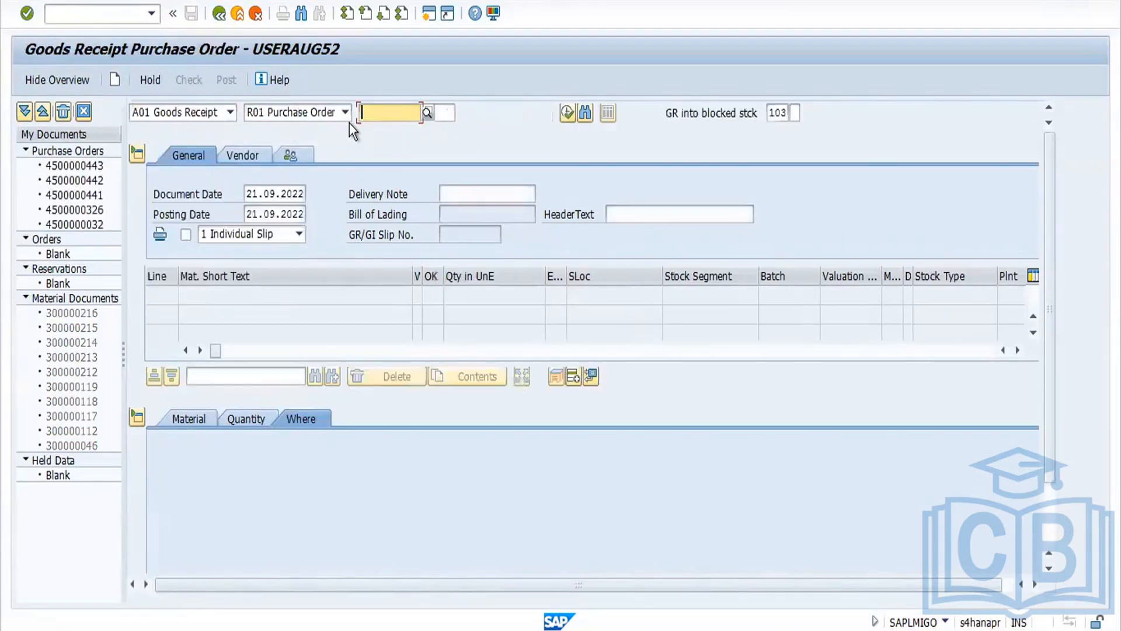
text(4500000444)
key(Tab)
key(Tab)
key(Tab)
key(Tab)
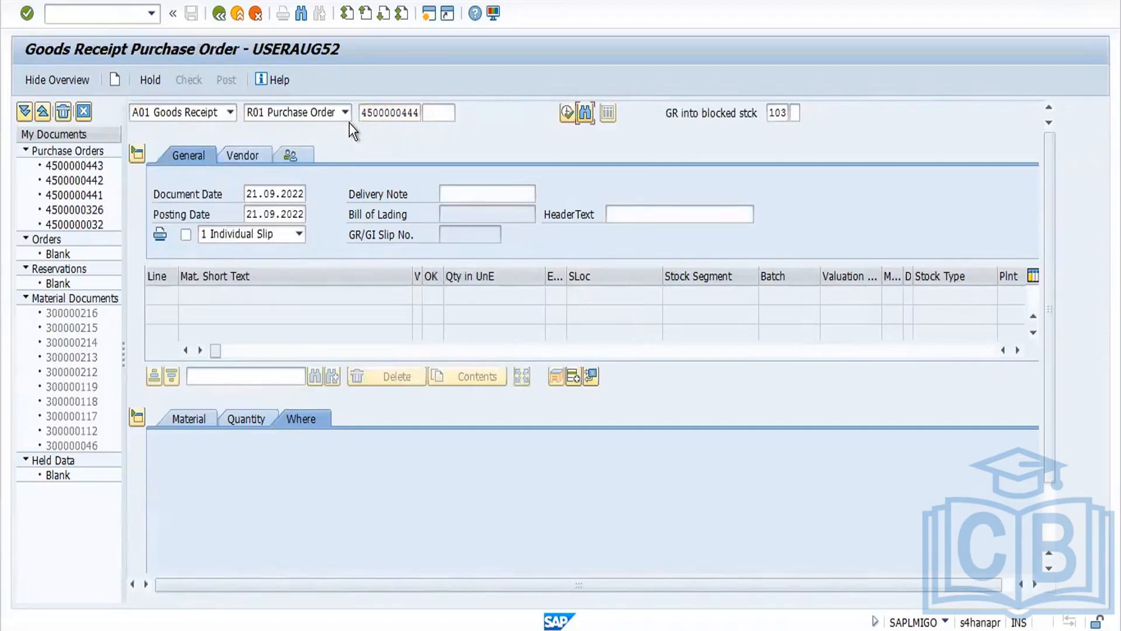
text(101)
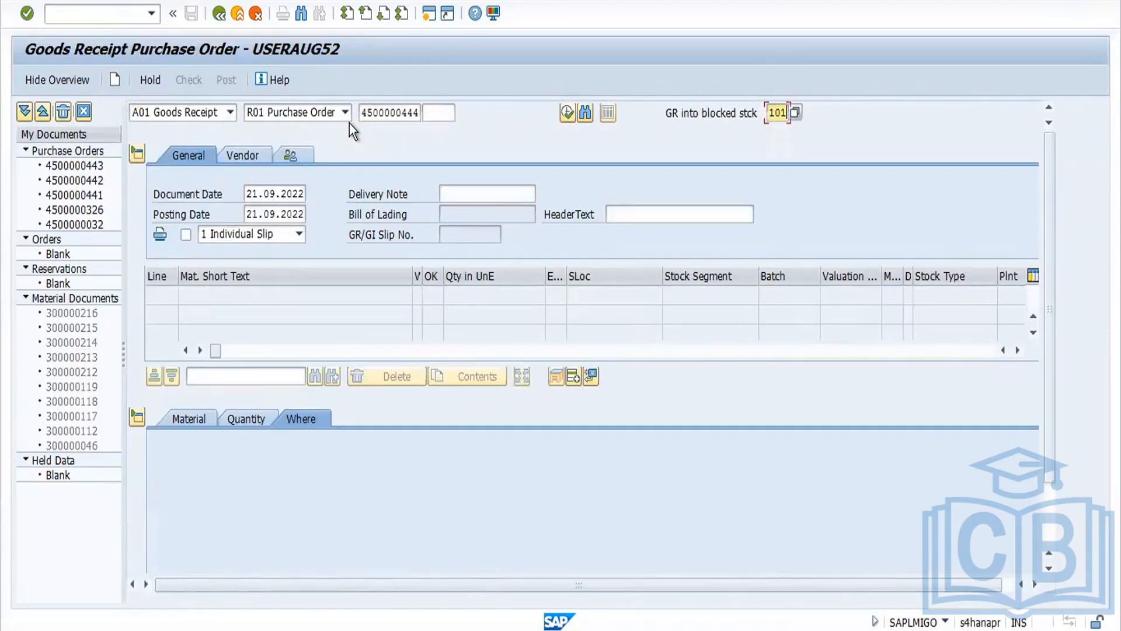
key(Return)
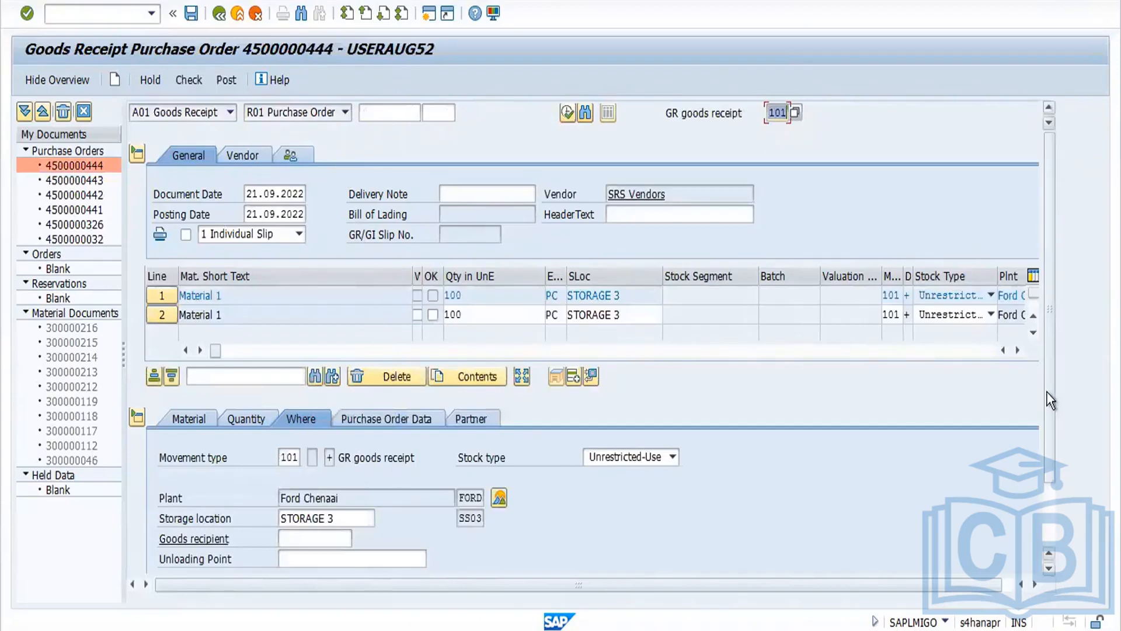
Step: Mark both receipt items as Item OK
drag(1047, 394, 1047, 461)
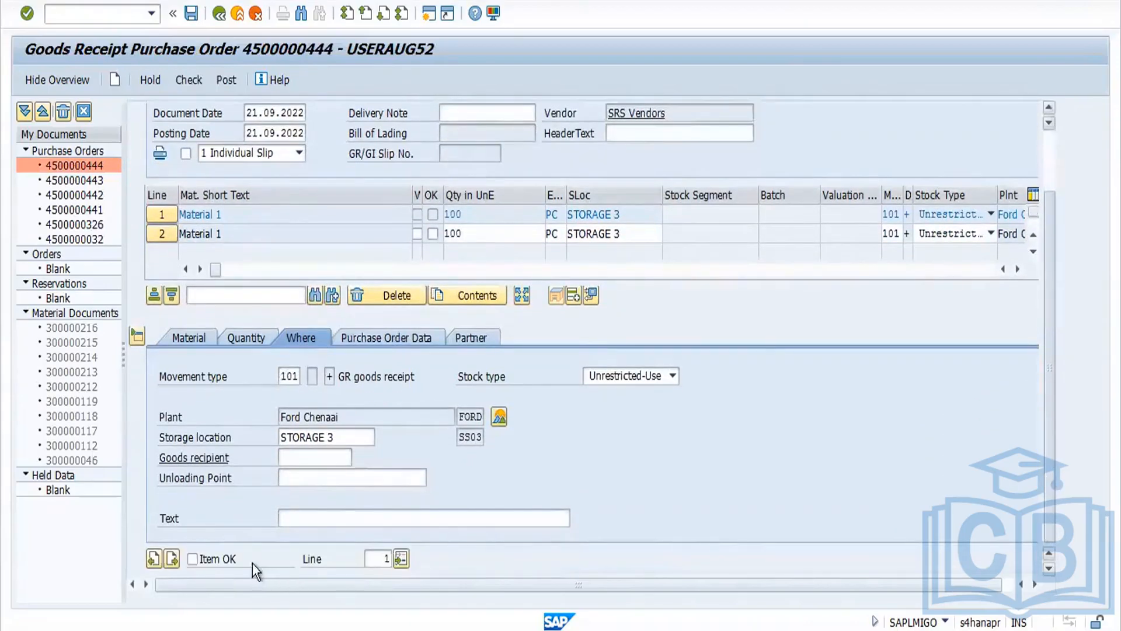
click(173, 561)
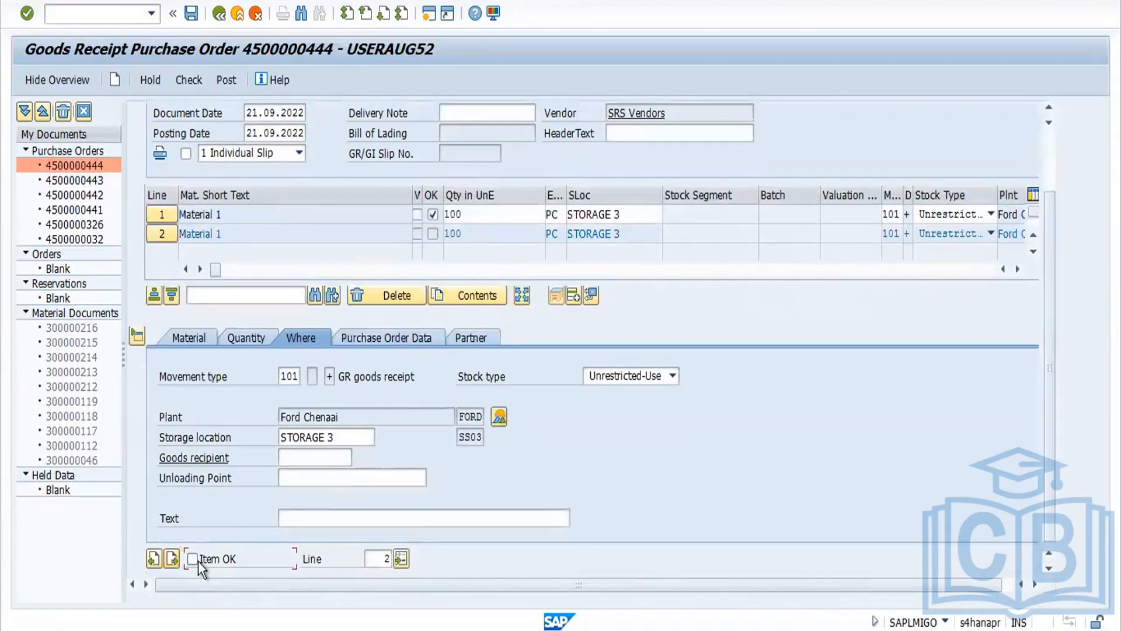
click(198, 561)
Step: Check the goods receipt document and post it
click(189, 80)
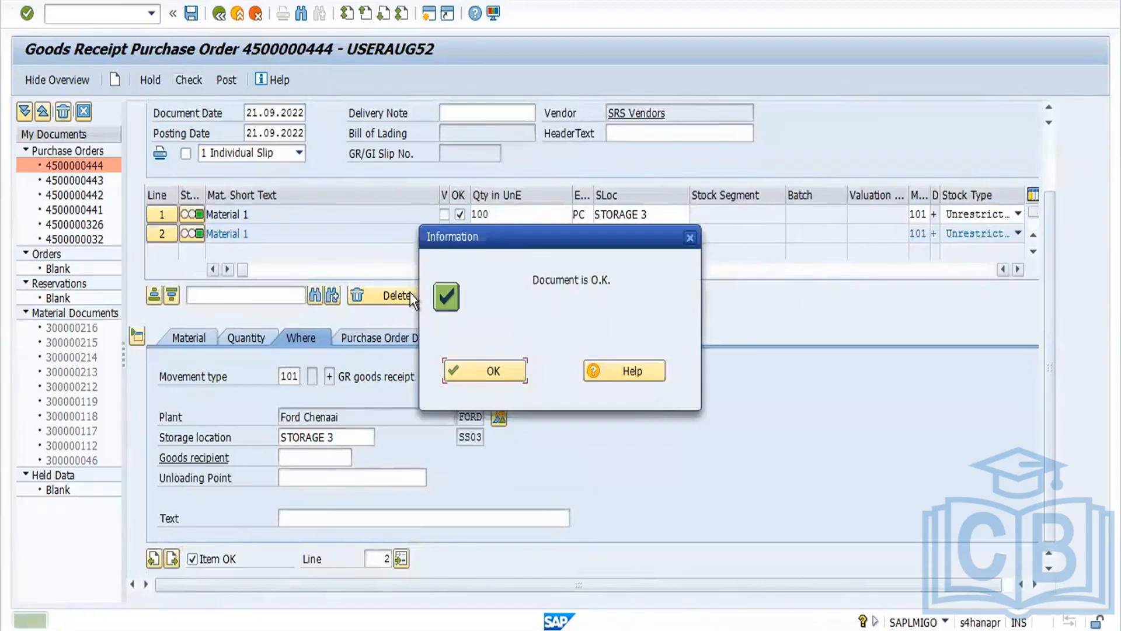
click(465, 370)
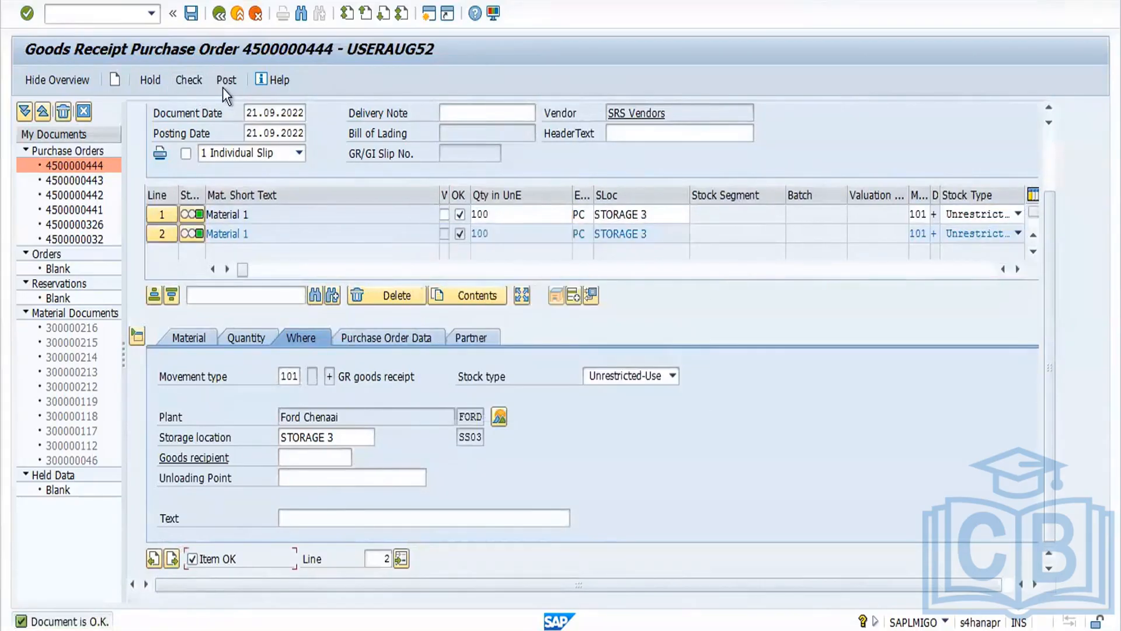
click(225, 82)
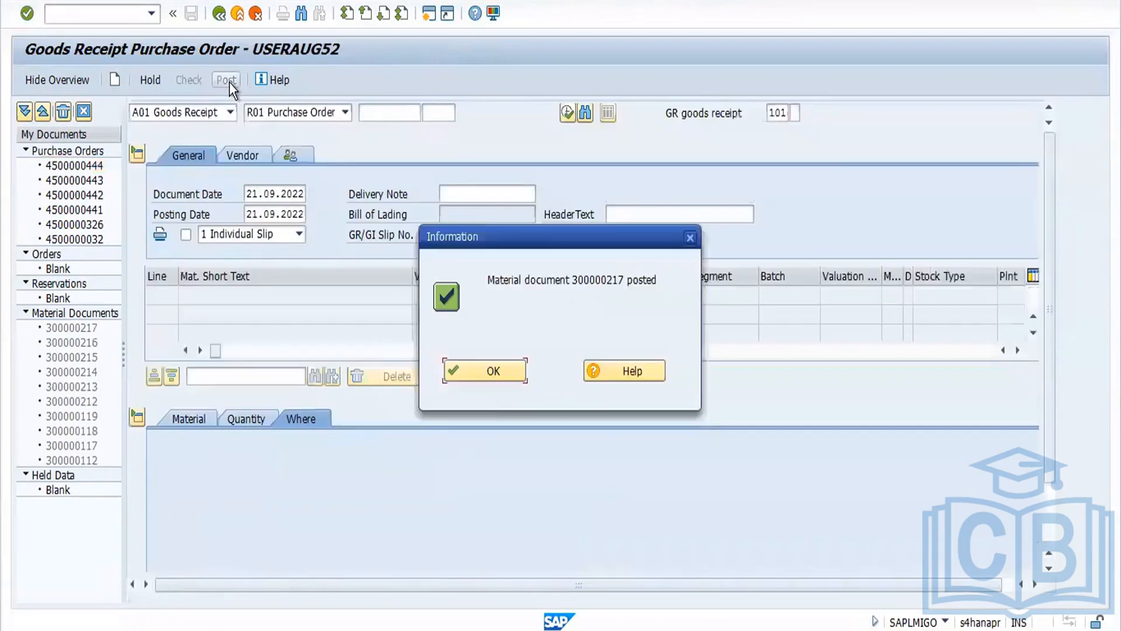
click(511, 371)
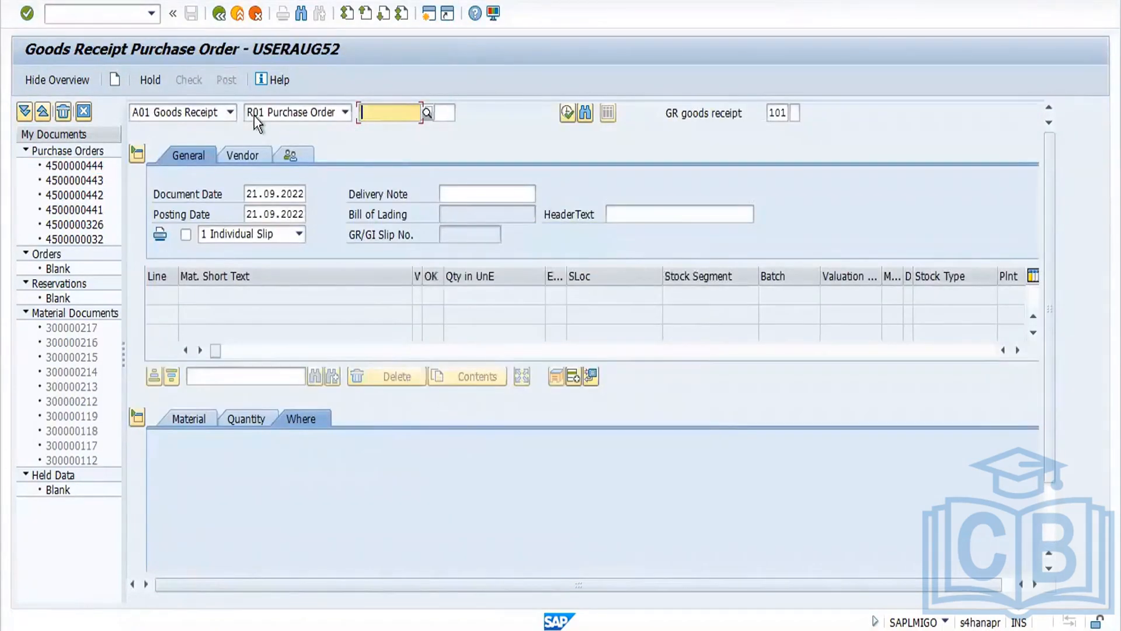
Step: Load material document 300000217 as a return delivery
click(231, 109)
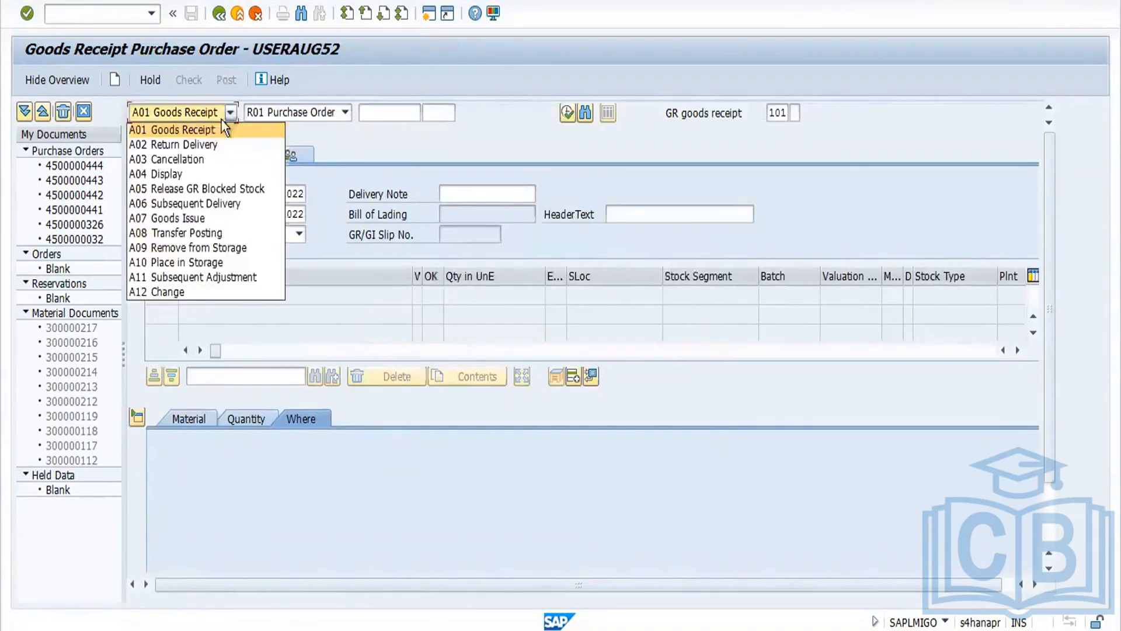
click(216, 144)
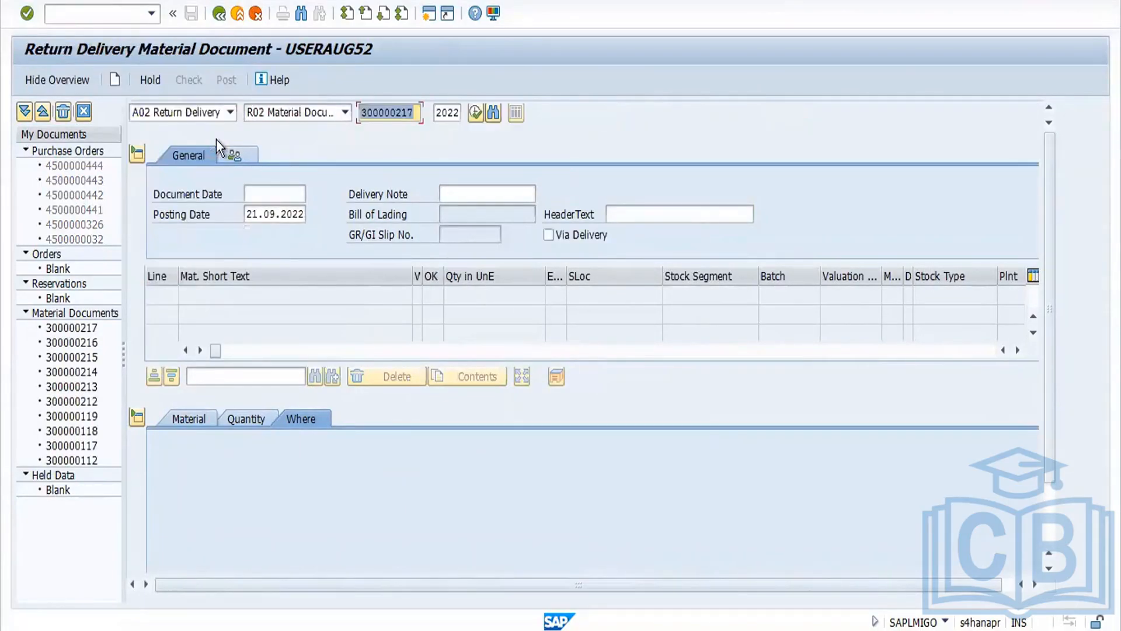
key(Return)
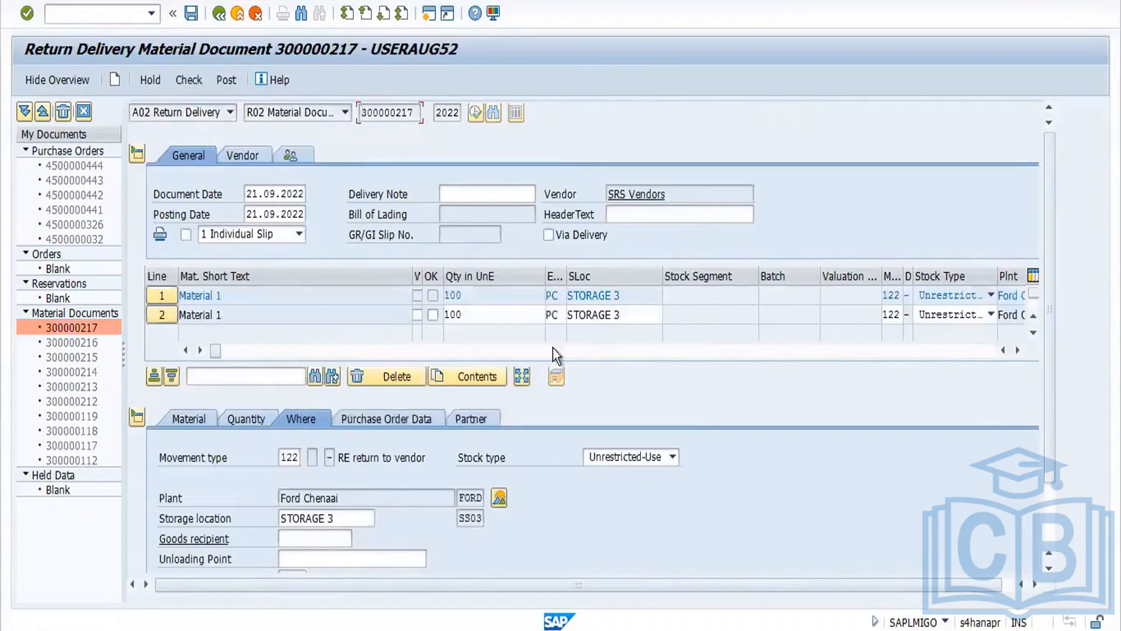
click(231, 111)
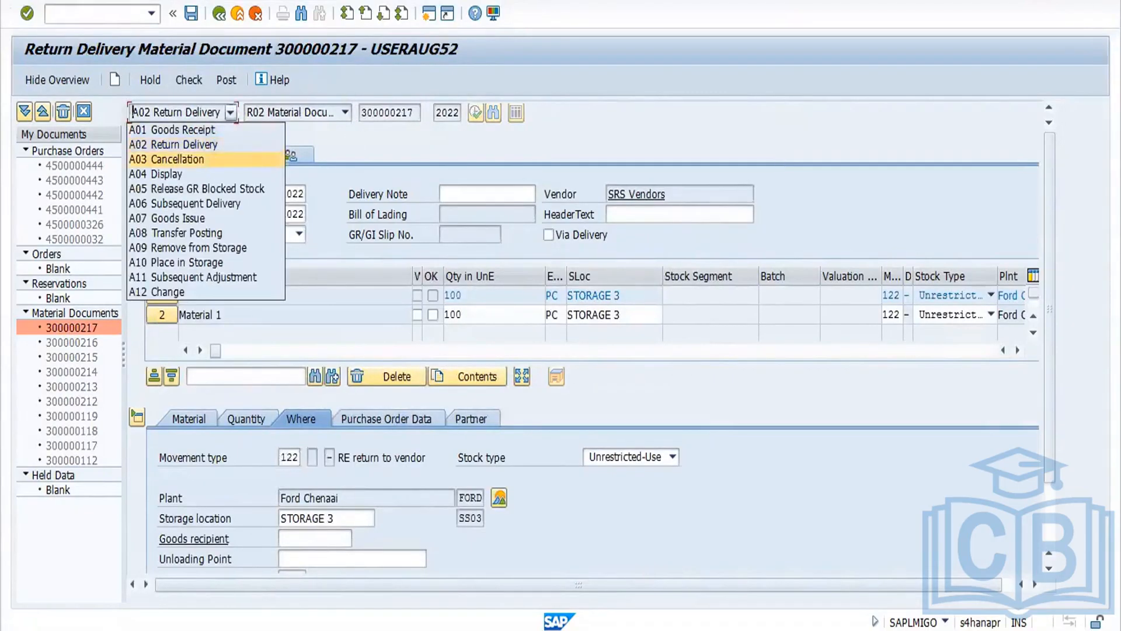
key(Escape)
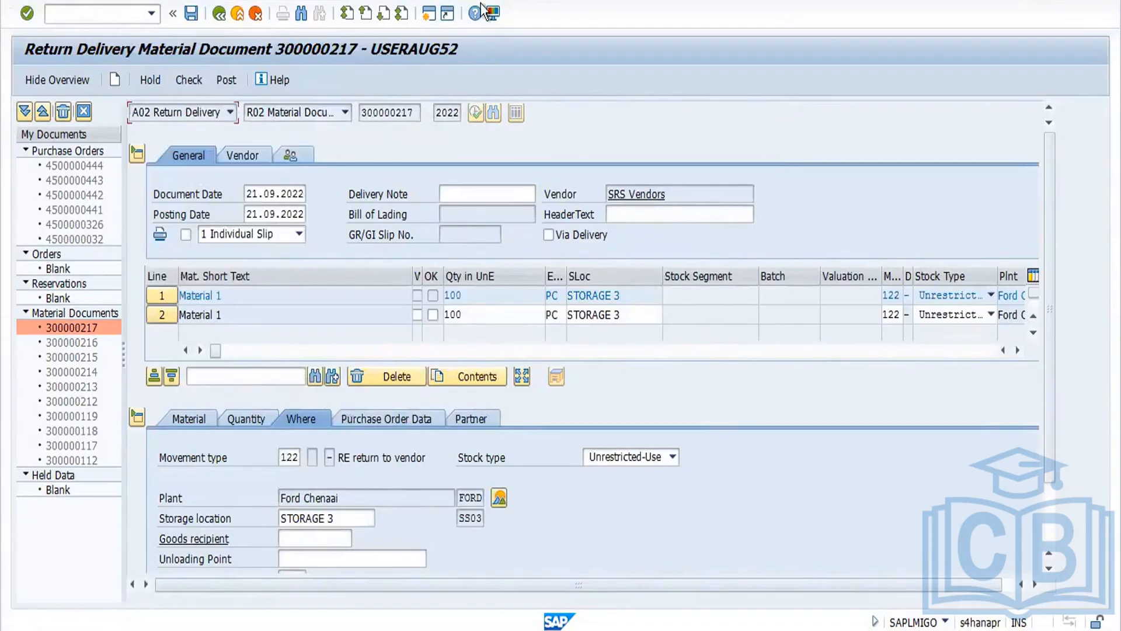
Step: Restart MIGO with /nmigo and switch to Cancellation of material document 300000217
click(106, 15)
text(/nmigo)
key(Return)
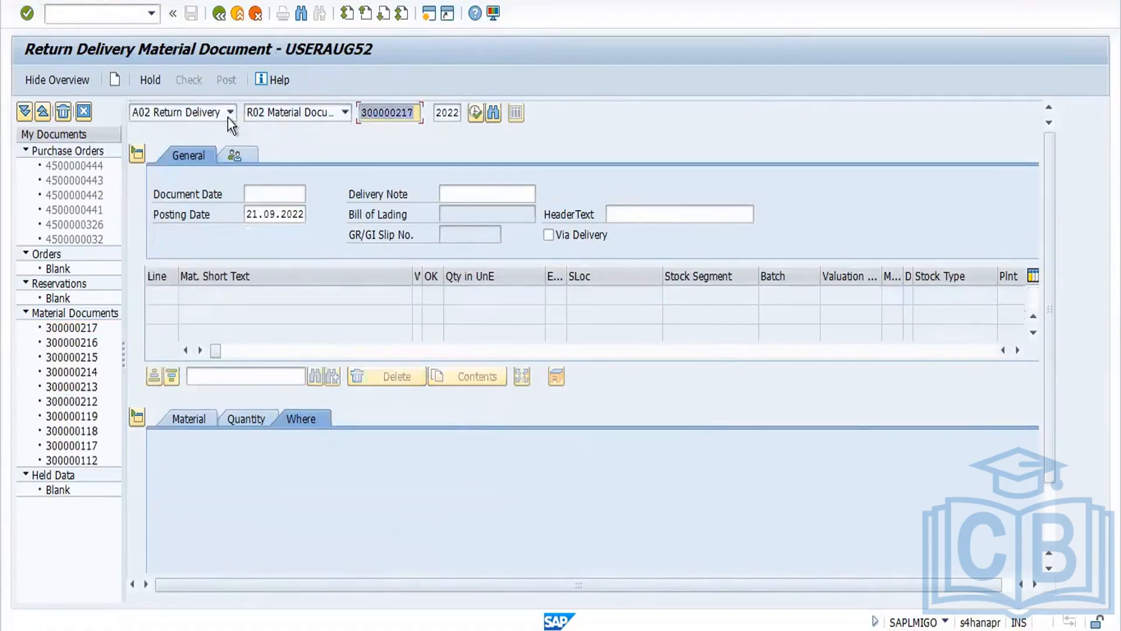
click(229, 115)
click(208, 159)
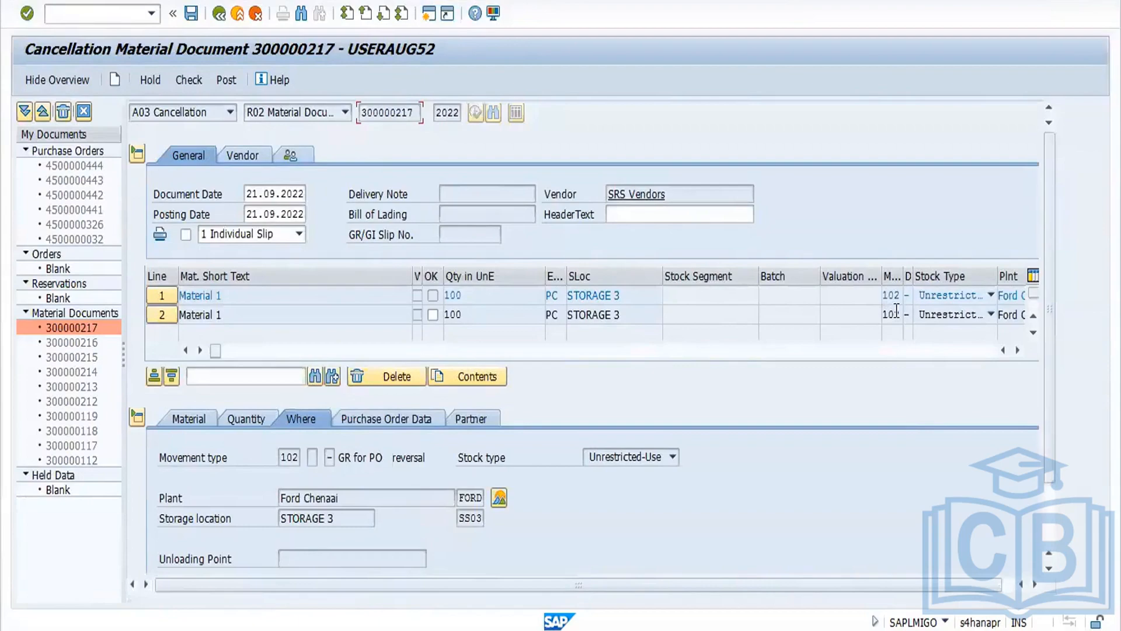
Step: Open the stock overview for the material at plant FORD and return to the cancellation
click(498, 499)
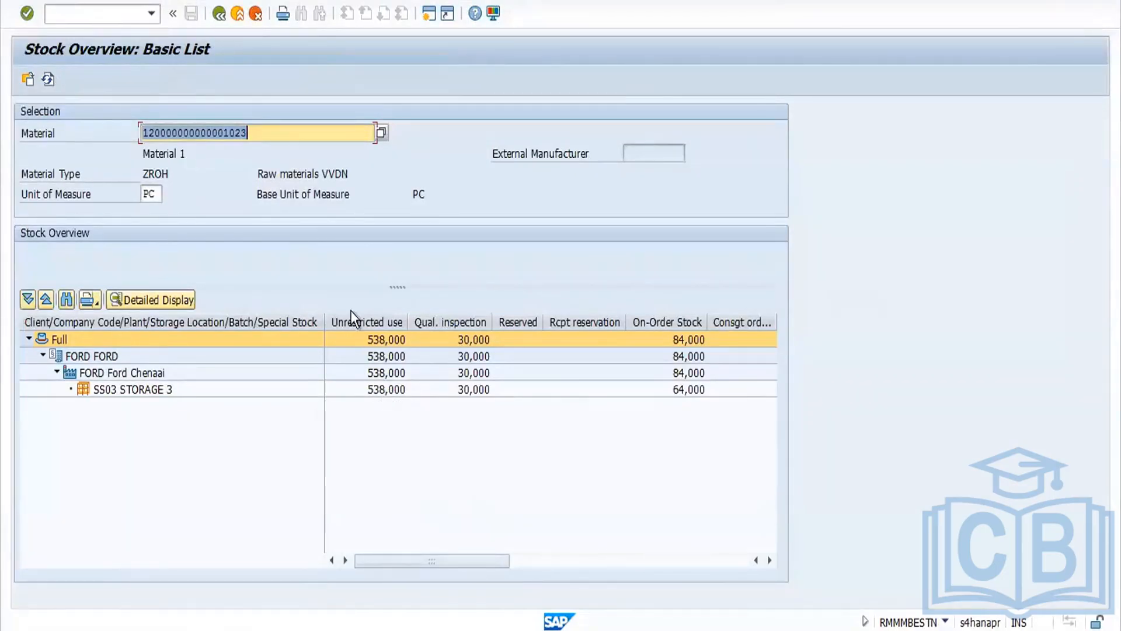
click(219, 13)
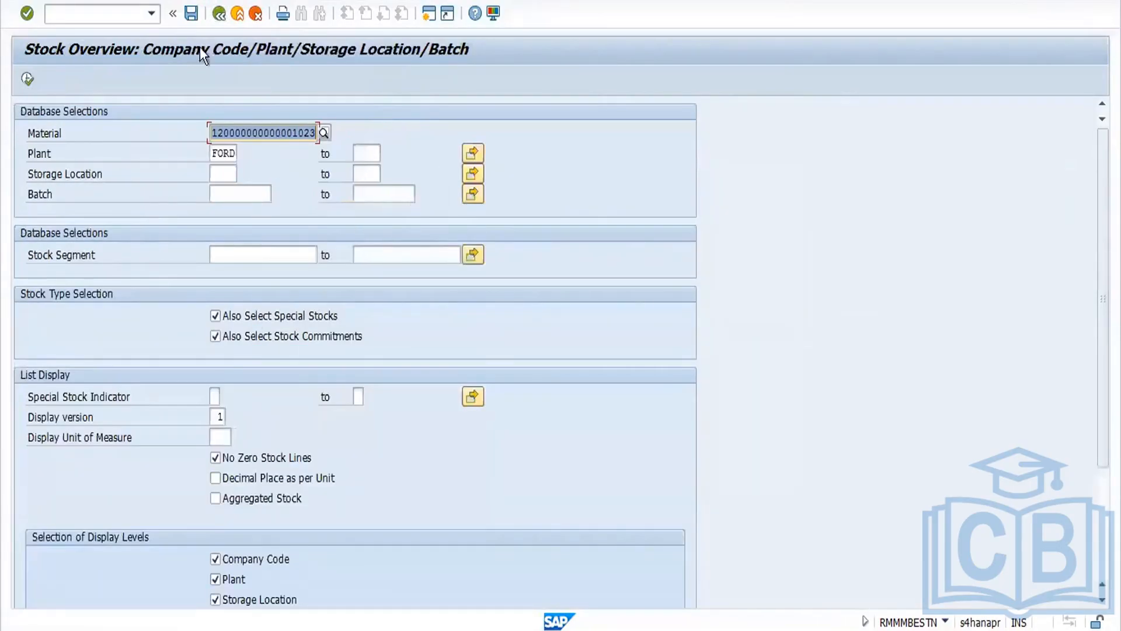
click(220, 18)
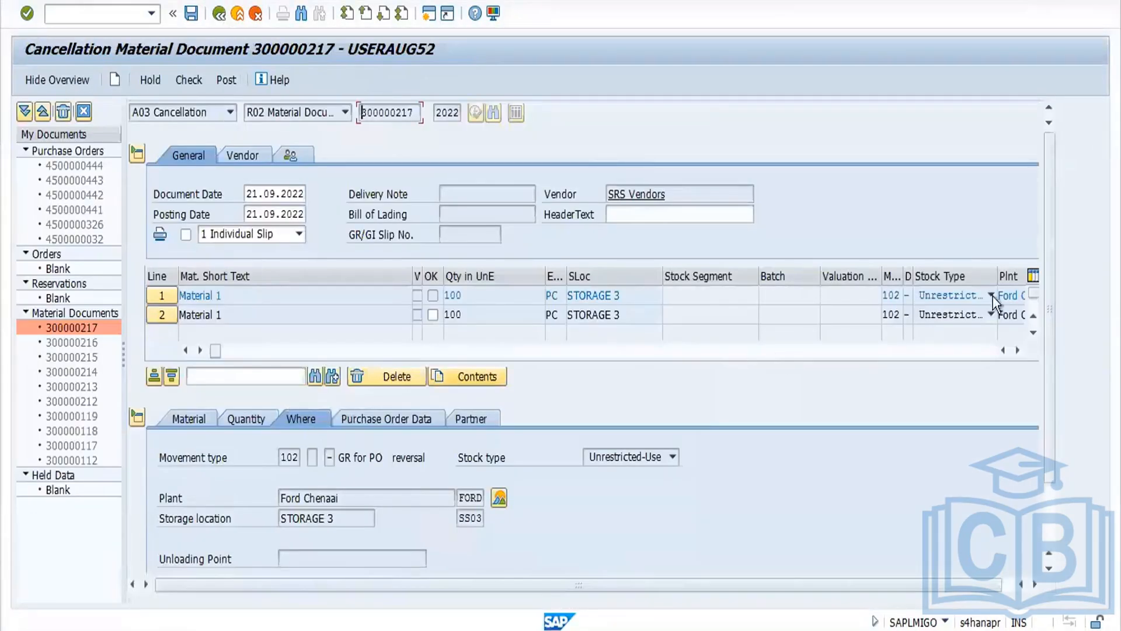
Step: Mark both cancellation items as Item OK and check the document
scroll(1050, 352, down, 3)
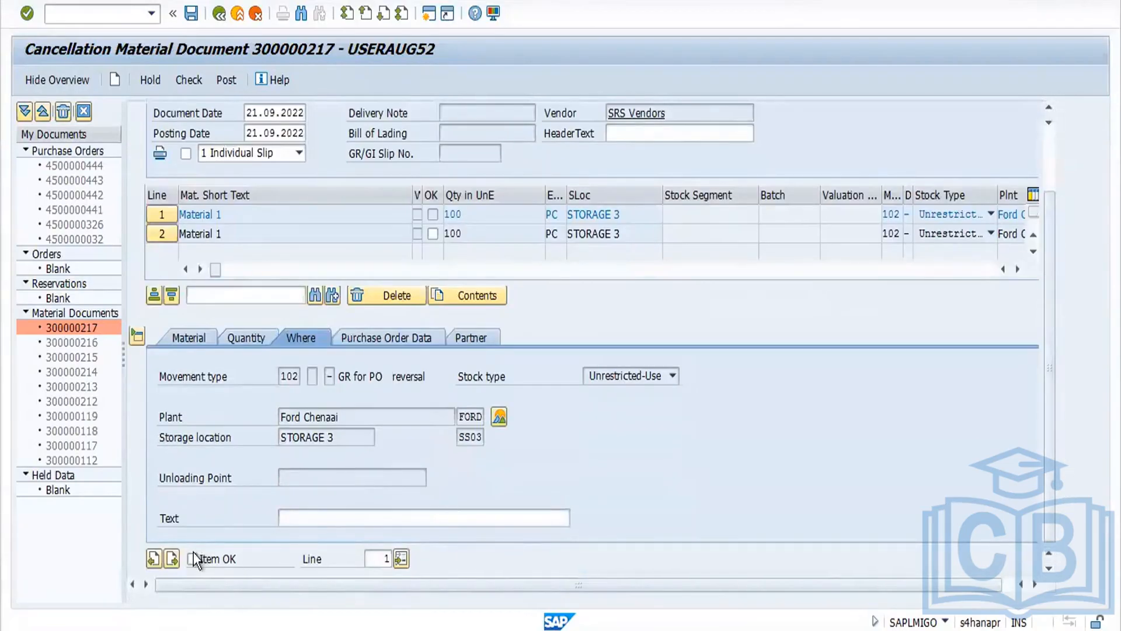
click(171, 559)
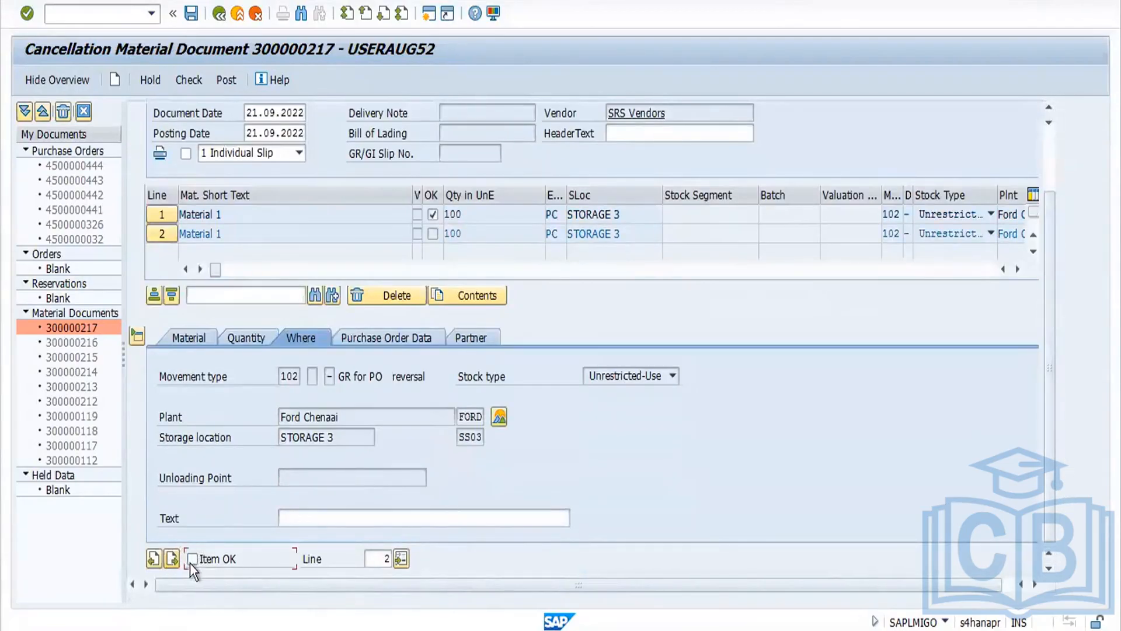
click(193, 559)
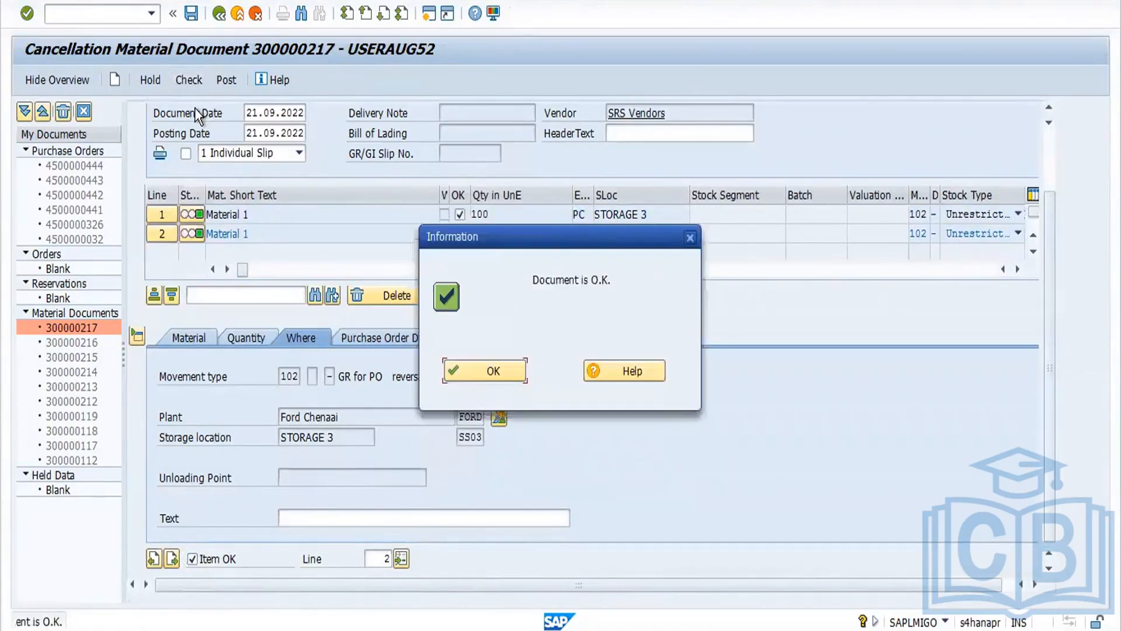
click(496, 374)
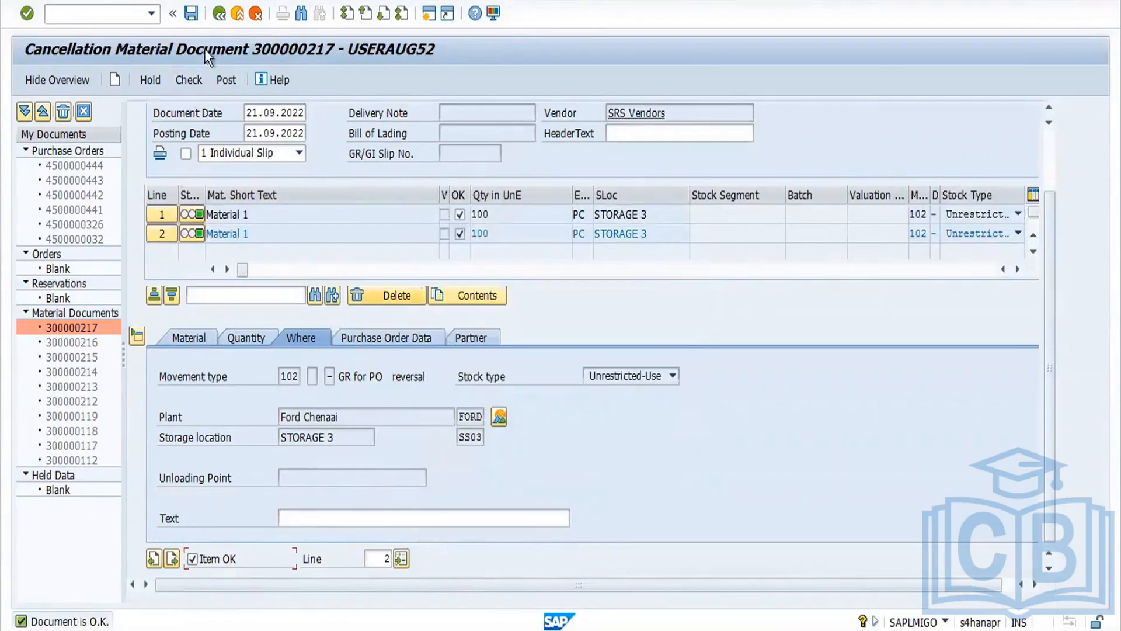
Step: Try to post the cancellation, open the error's long text and copy the cost element account 52541000
click(226, 80)
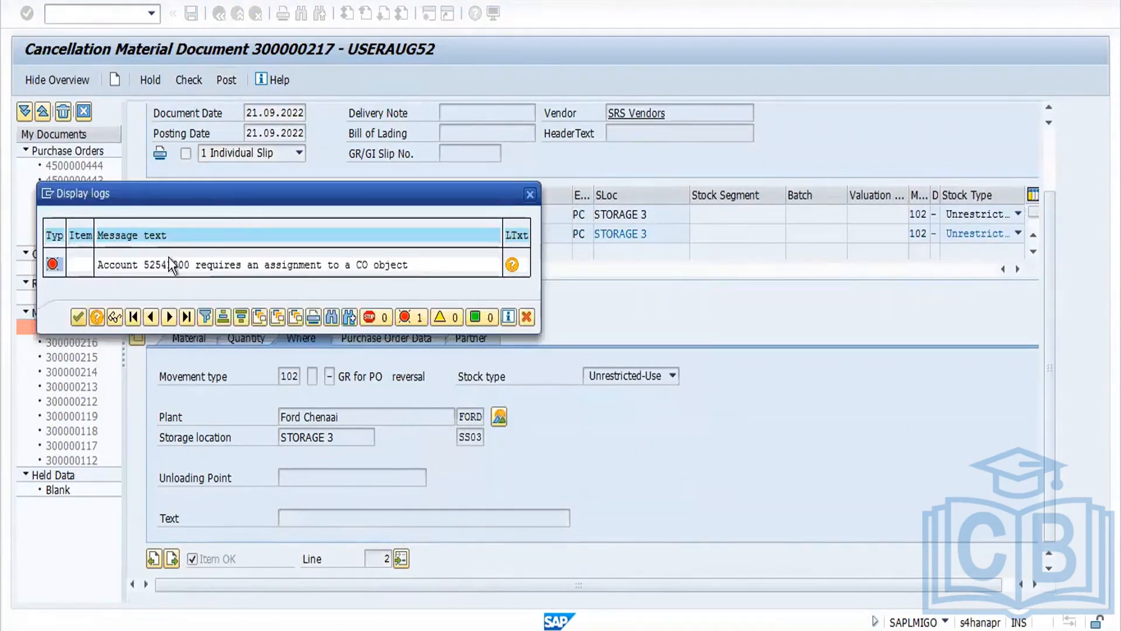
double_click(181, 266)
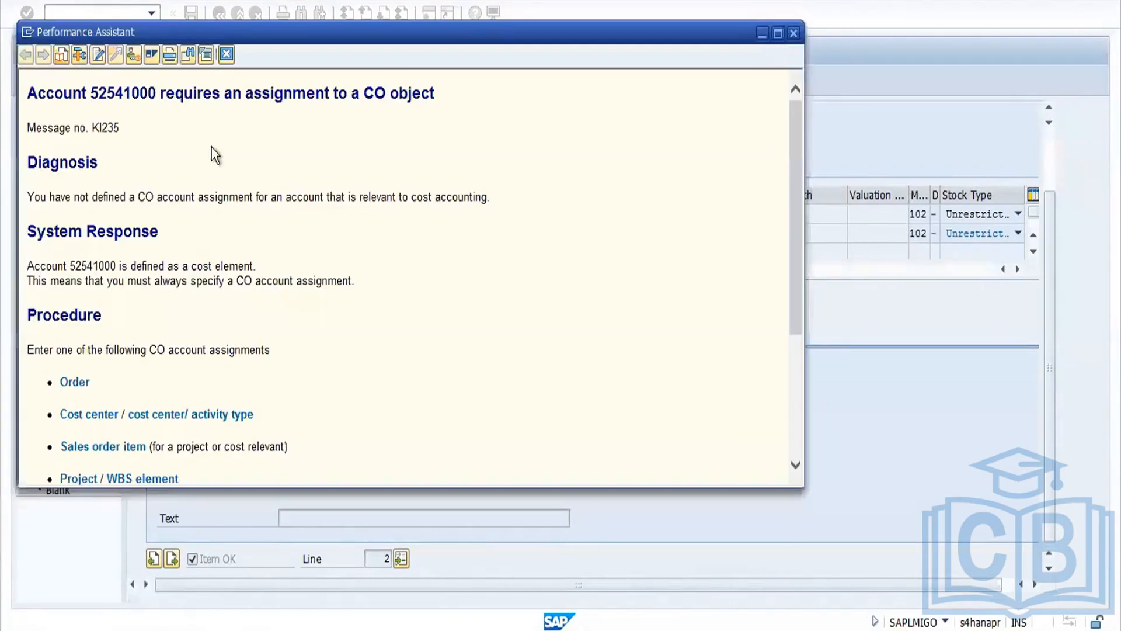
double_click(139, 92)
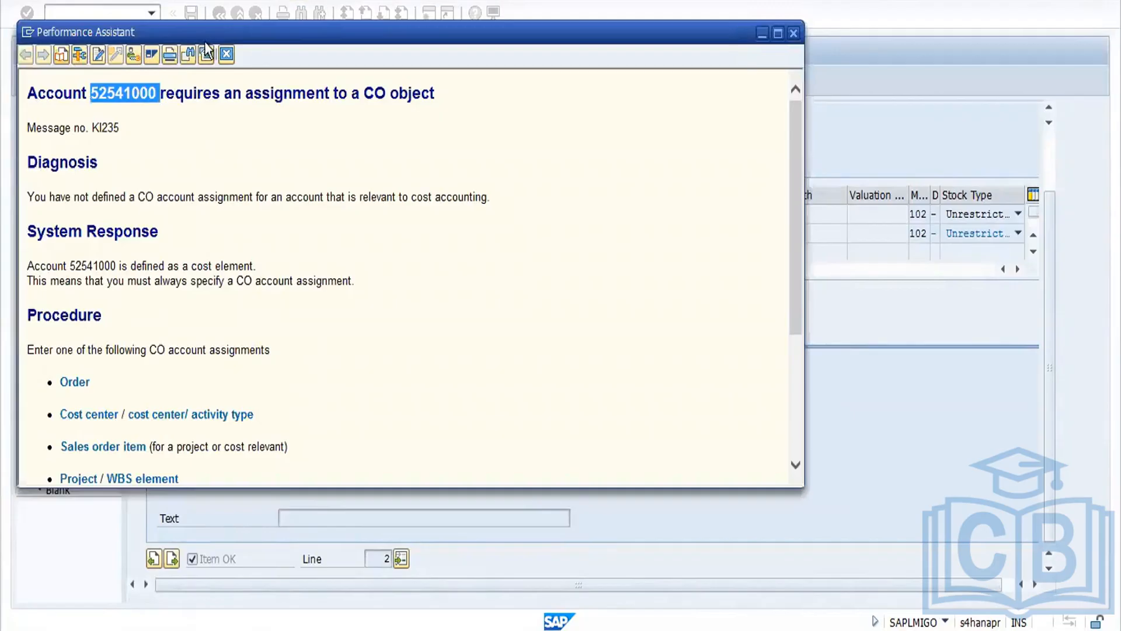
click(227, 55)
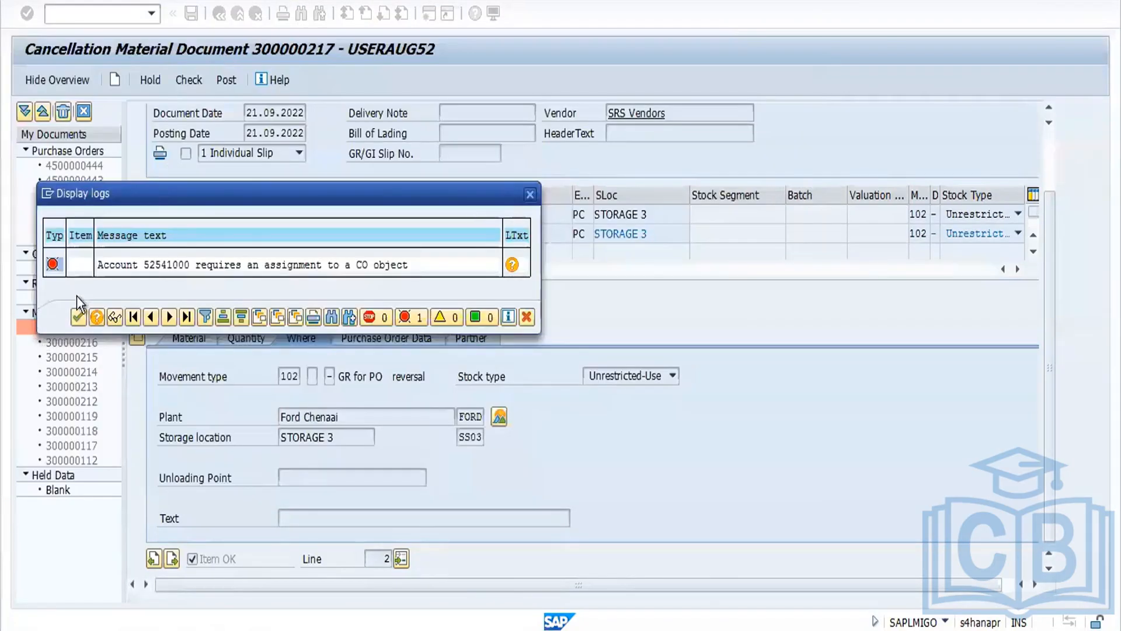
click(78, 316)
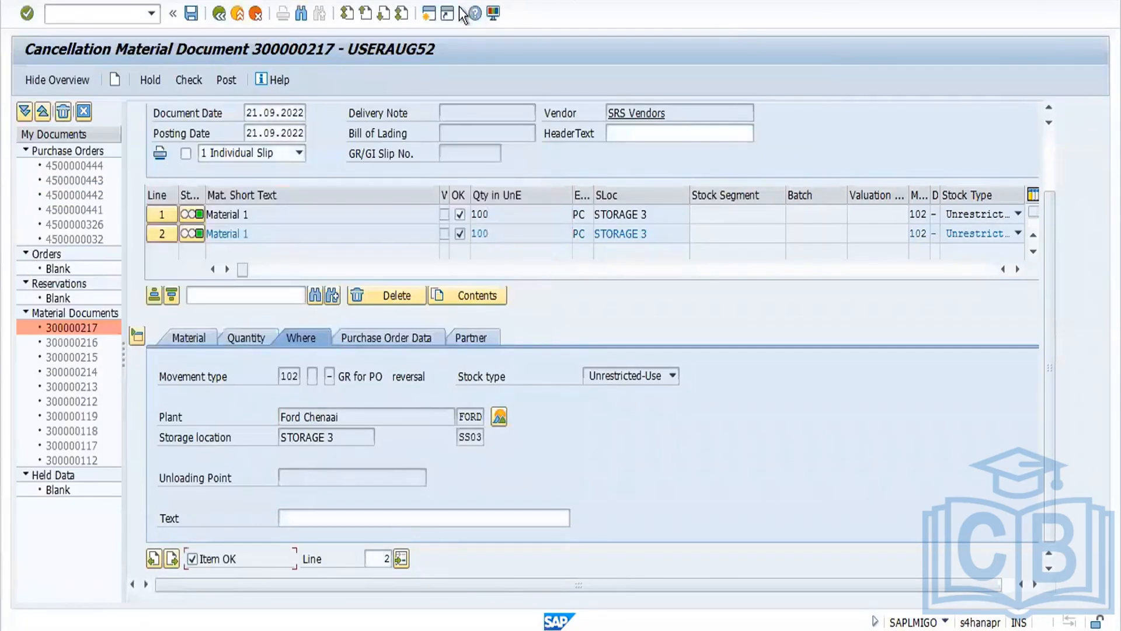
Step: Open a new session and start transaction OKB9 for default account assignments
click(429, 13)
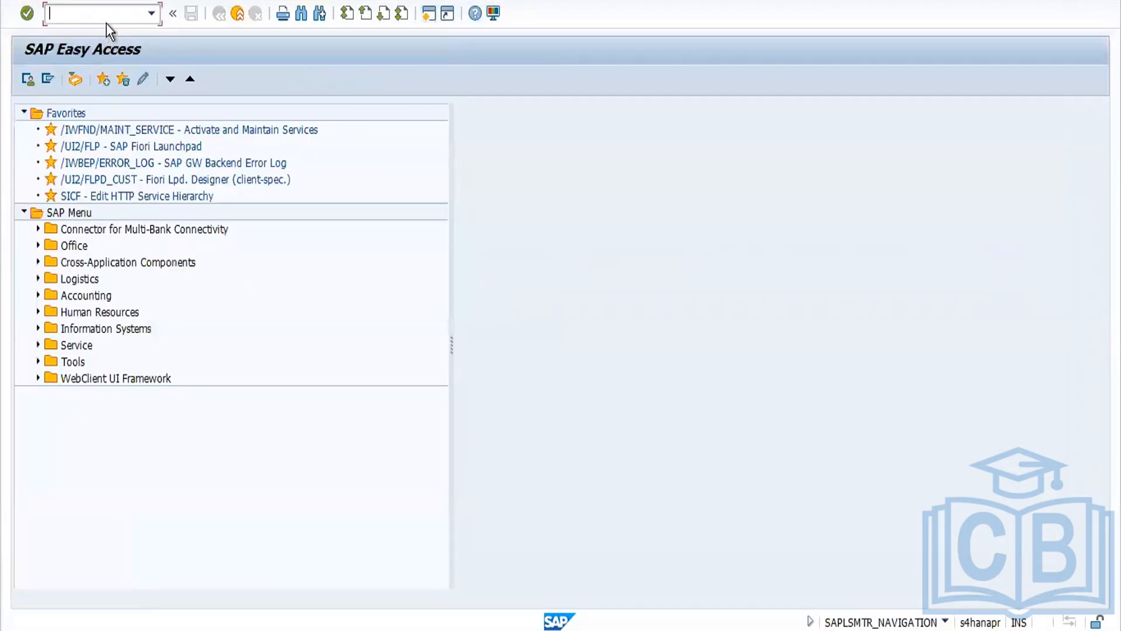
text(okb9)
key(Return)
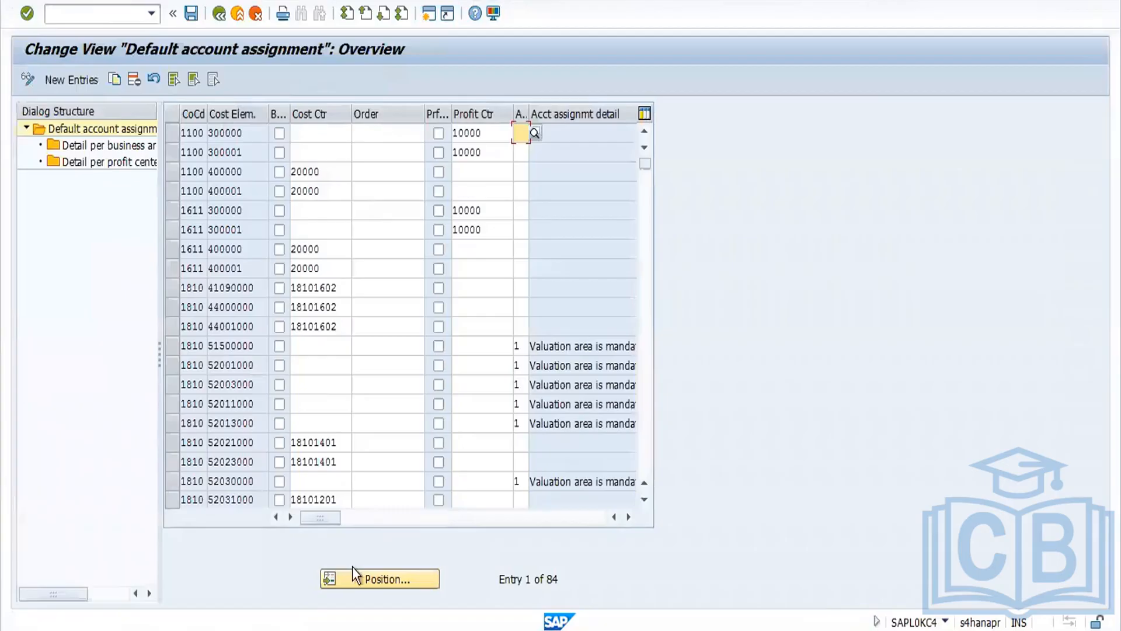
Step: Position the default account assignment list at company code FORD
click(363, 577)
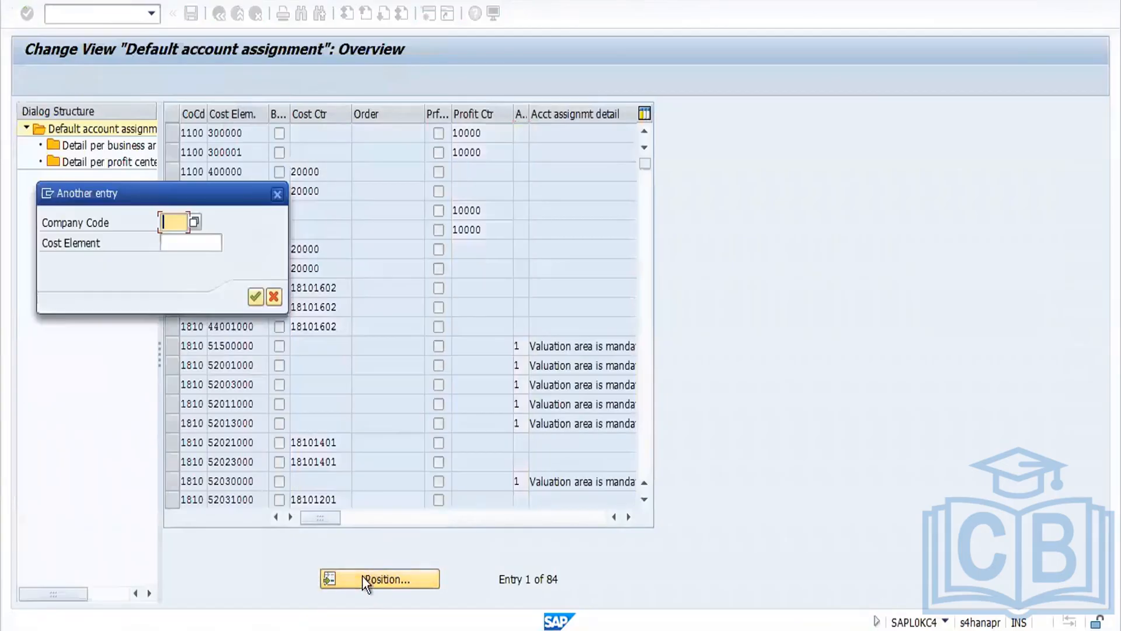
key(BackSpace)
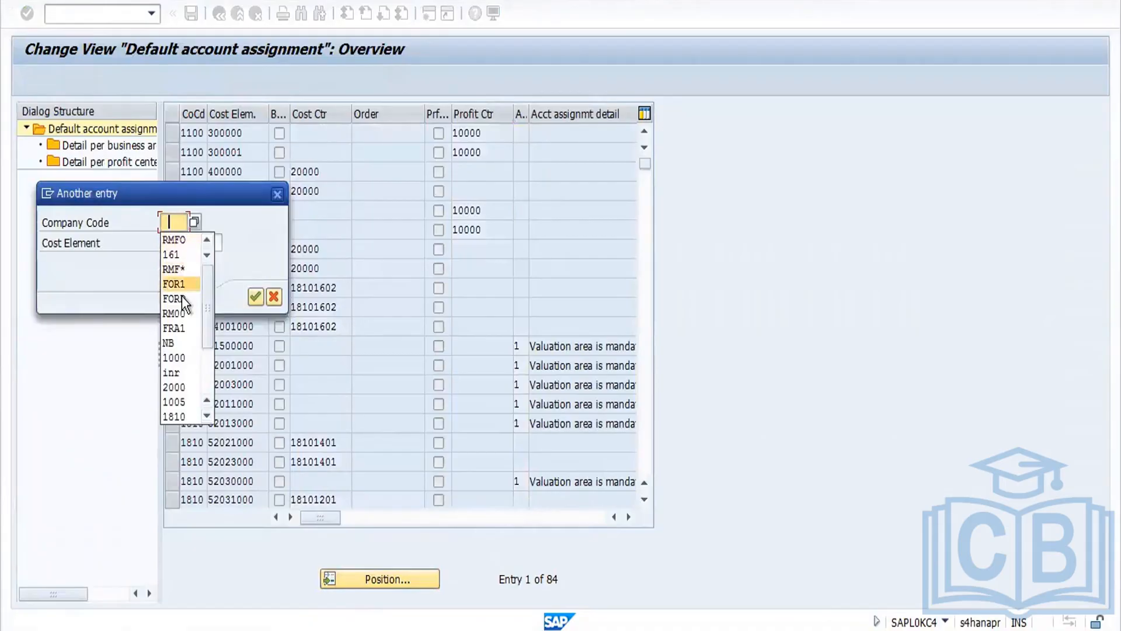
text(FOR)
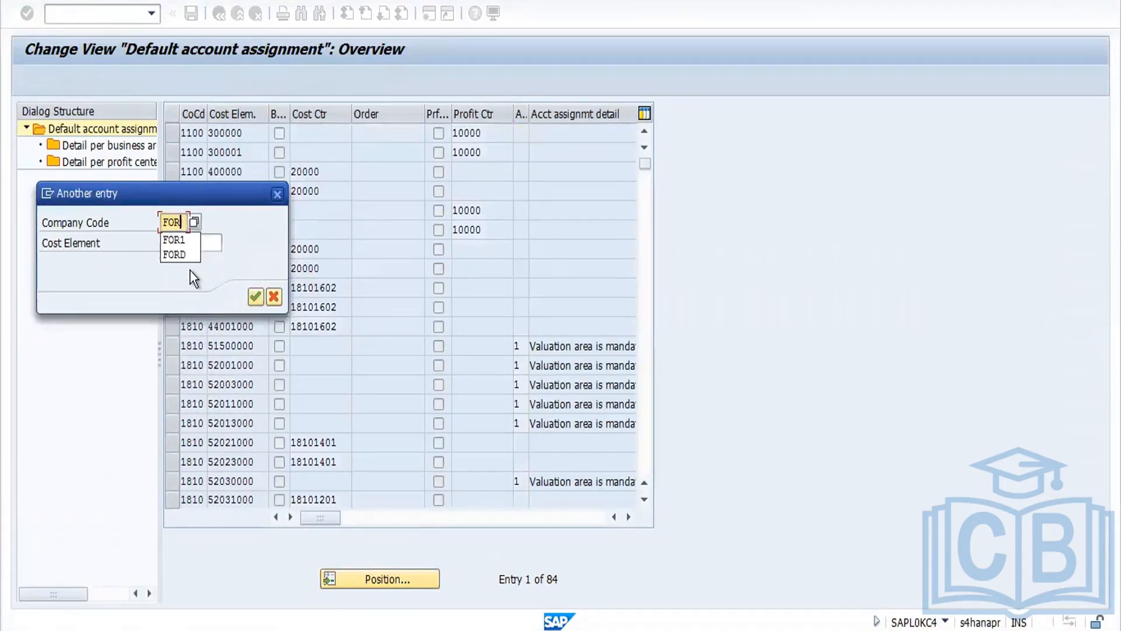
text(D)
key(Return)
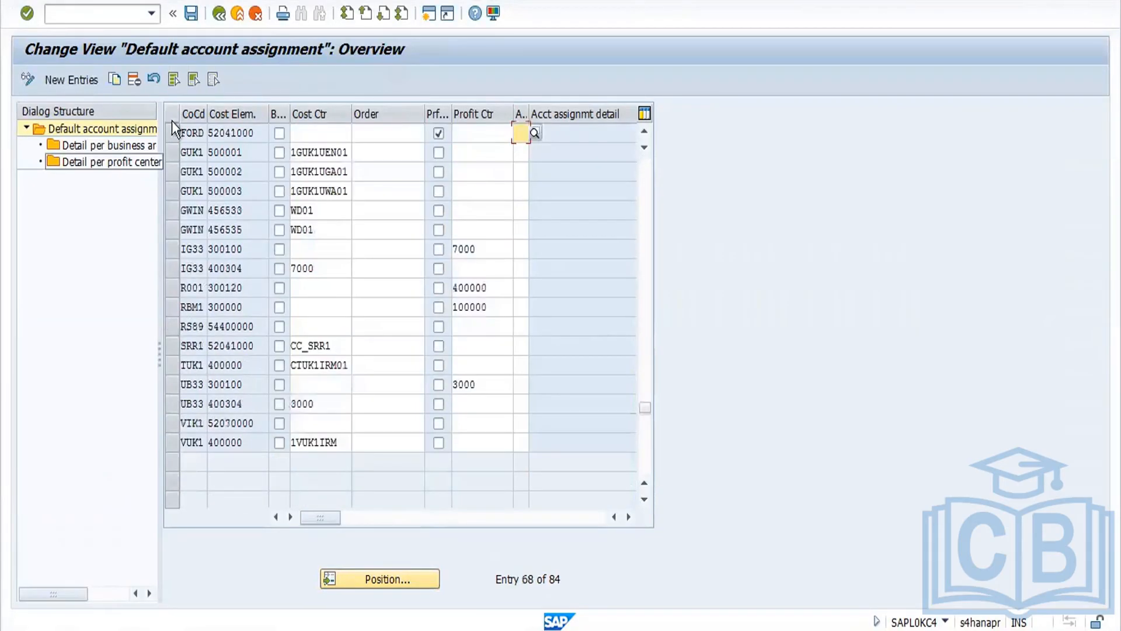
Step: Copy the FORD 52041000 entry as a new entry with cost element 52541000
click(177, 136)
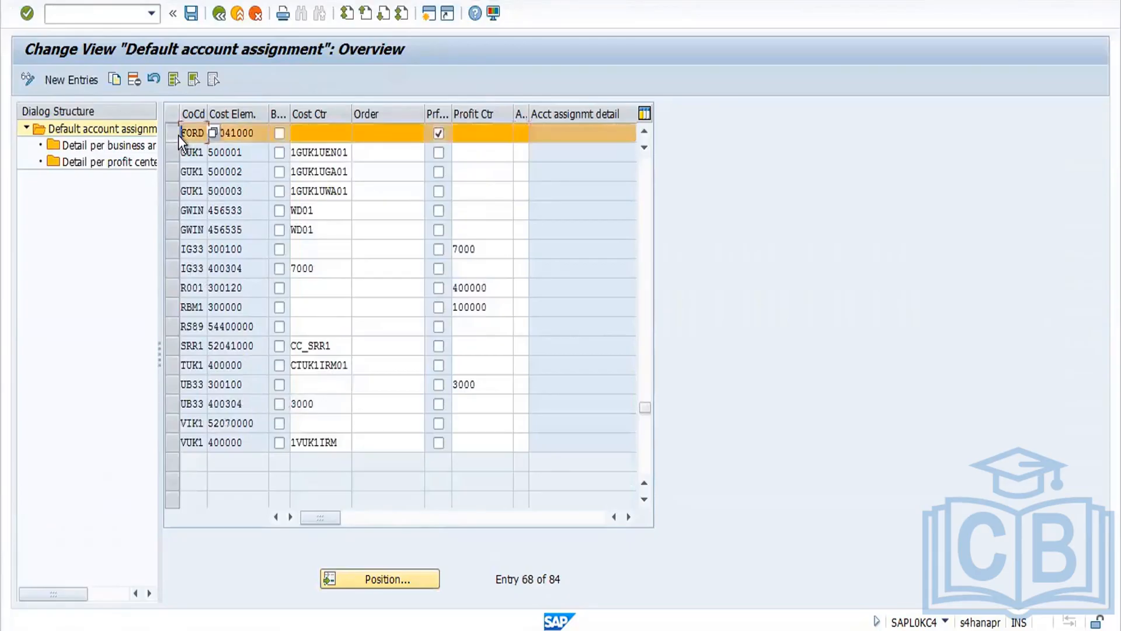
click(116, 79)
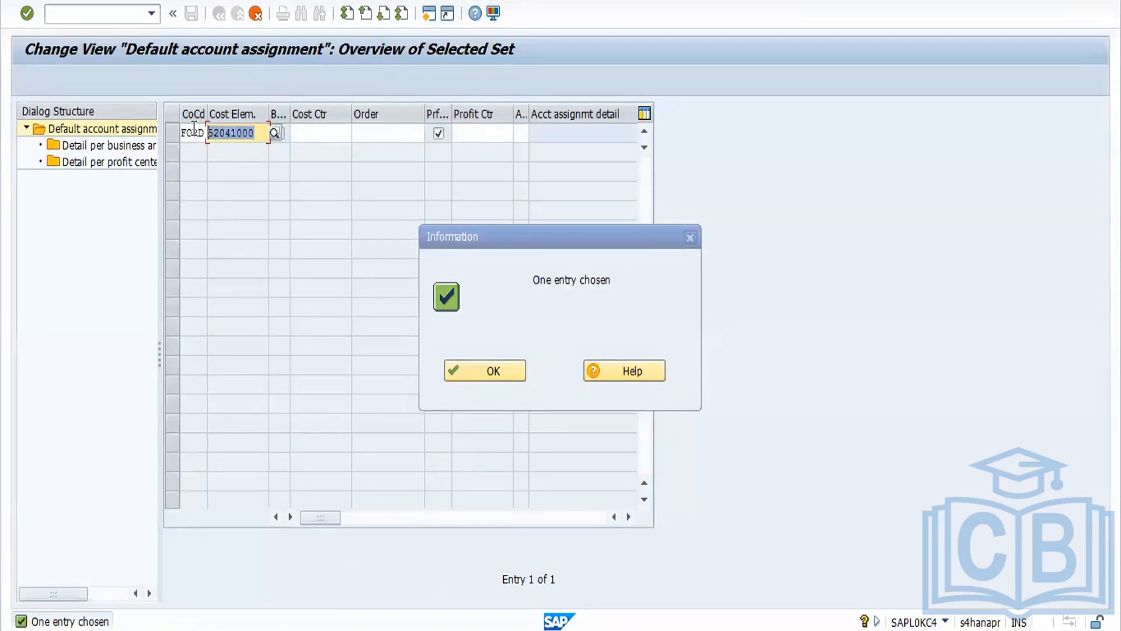
key(ctrl+v)
key(Return)
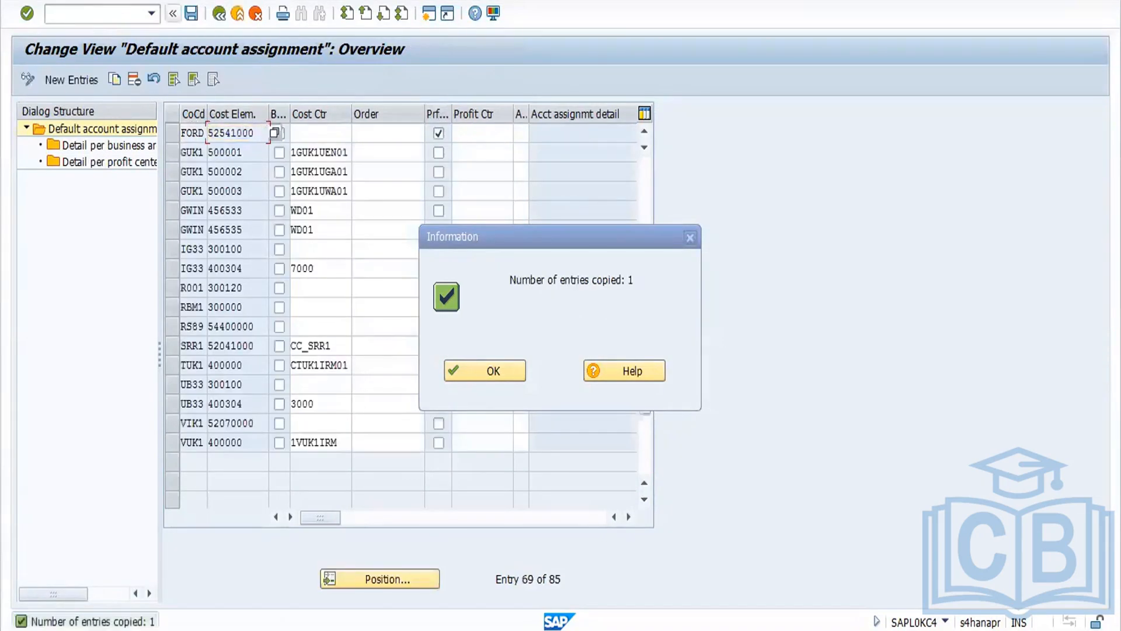
Step: Save the new default account assignment under customizing request A4HK902473
click(191, 13)
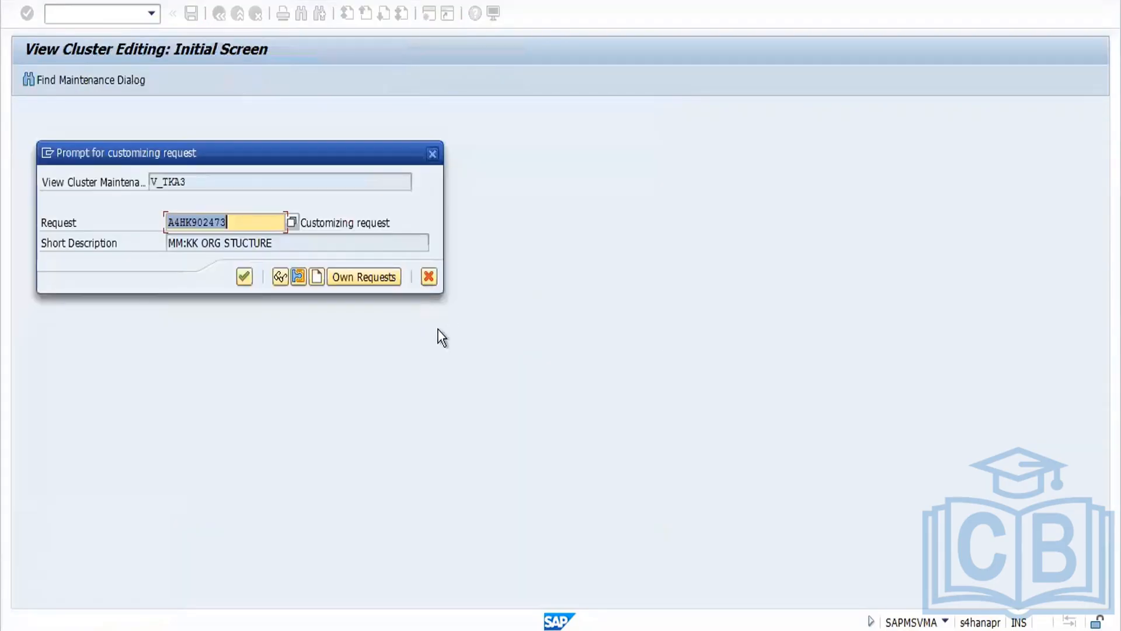
click(244, 276)
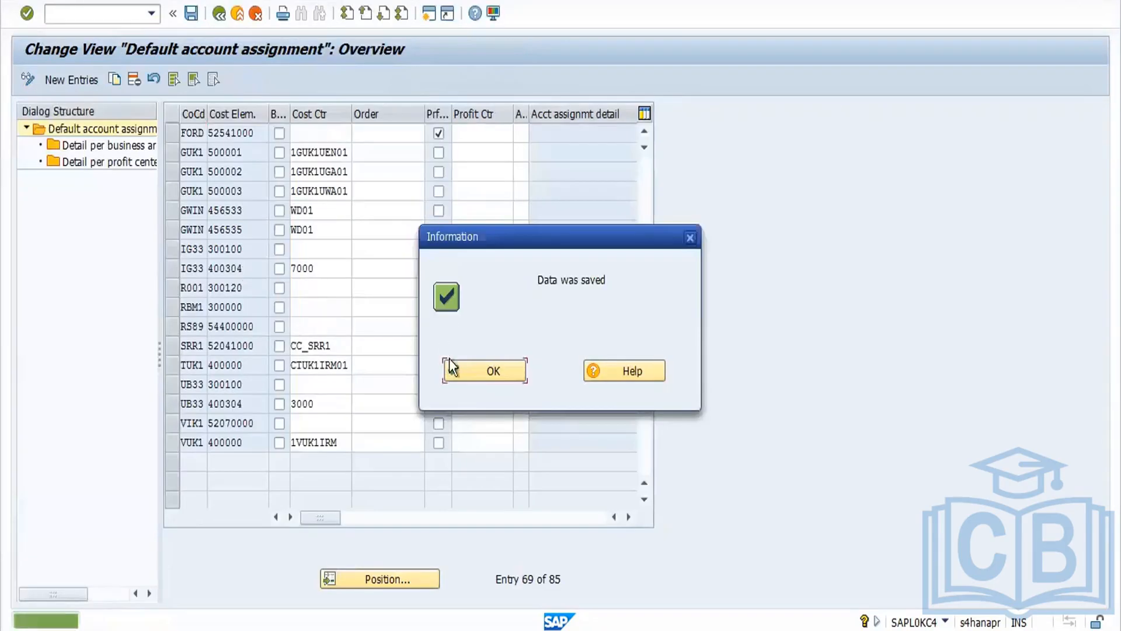
click(464, 369)
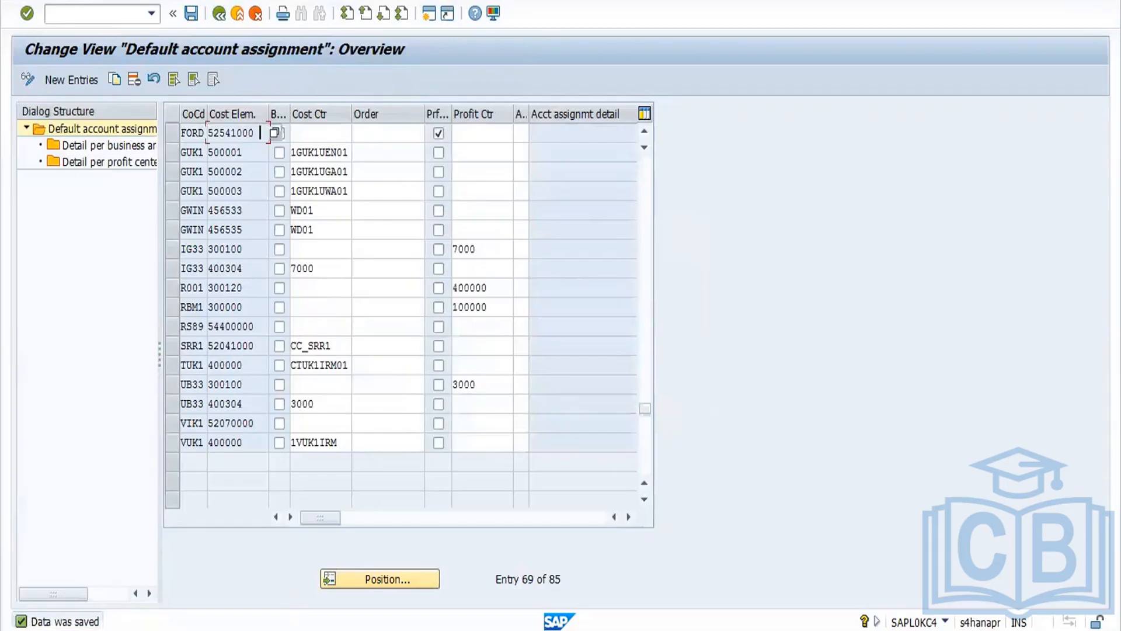
Step: Switch back to the cancellation of material document 300000217 and check it again
mouse_move(293, 629)
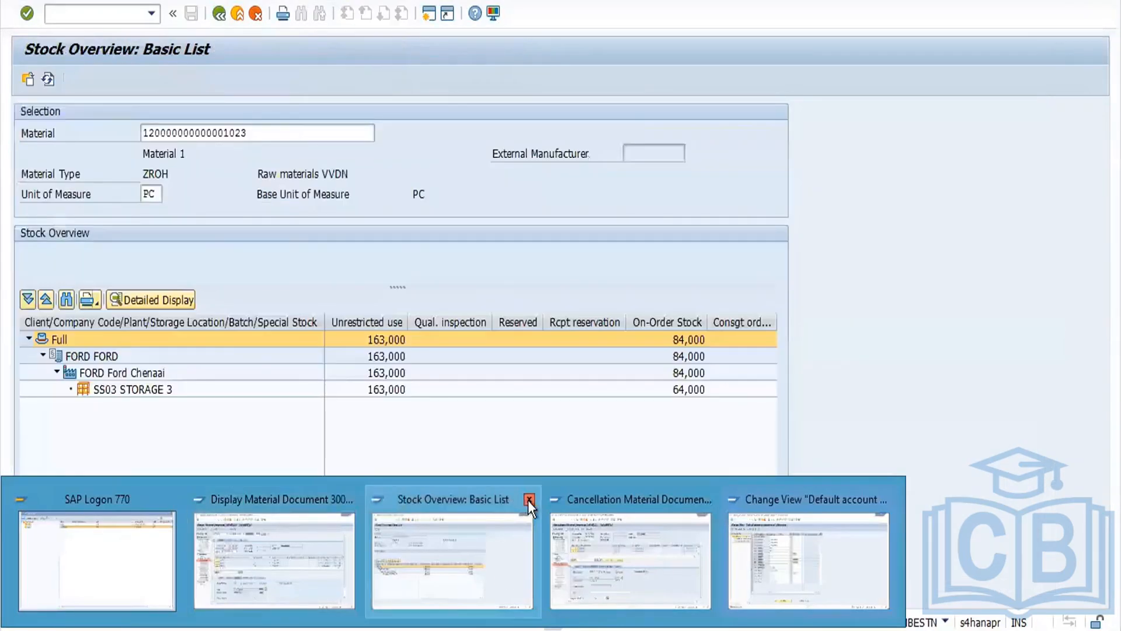
click(529, 500)
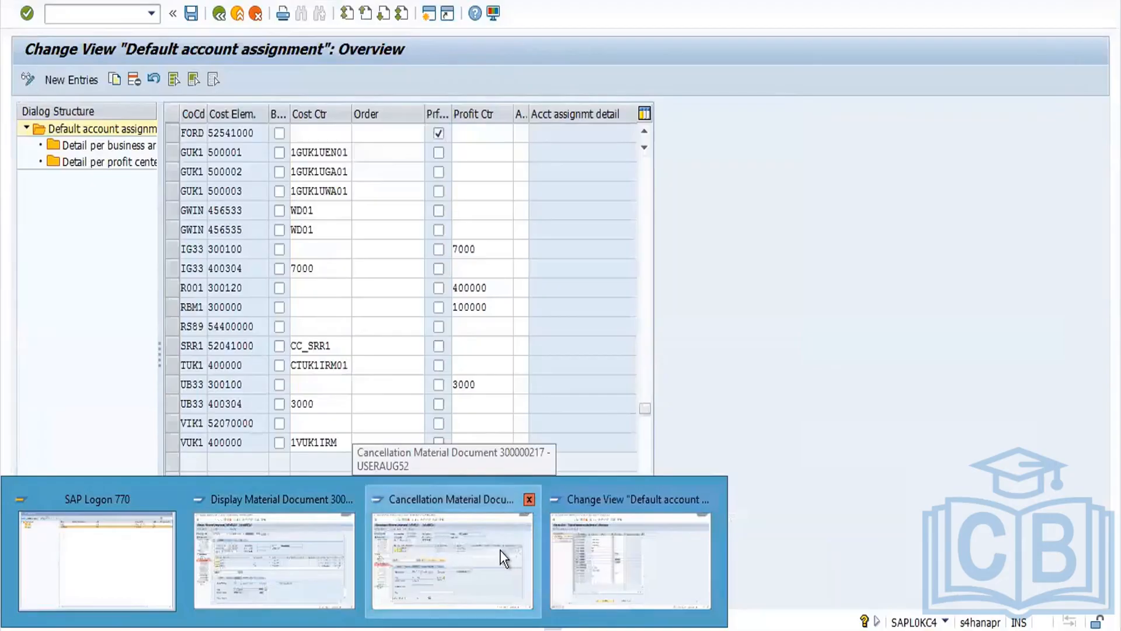
click(501, 551)
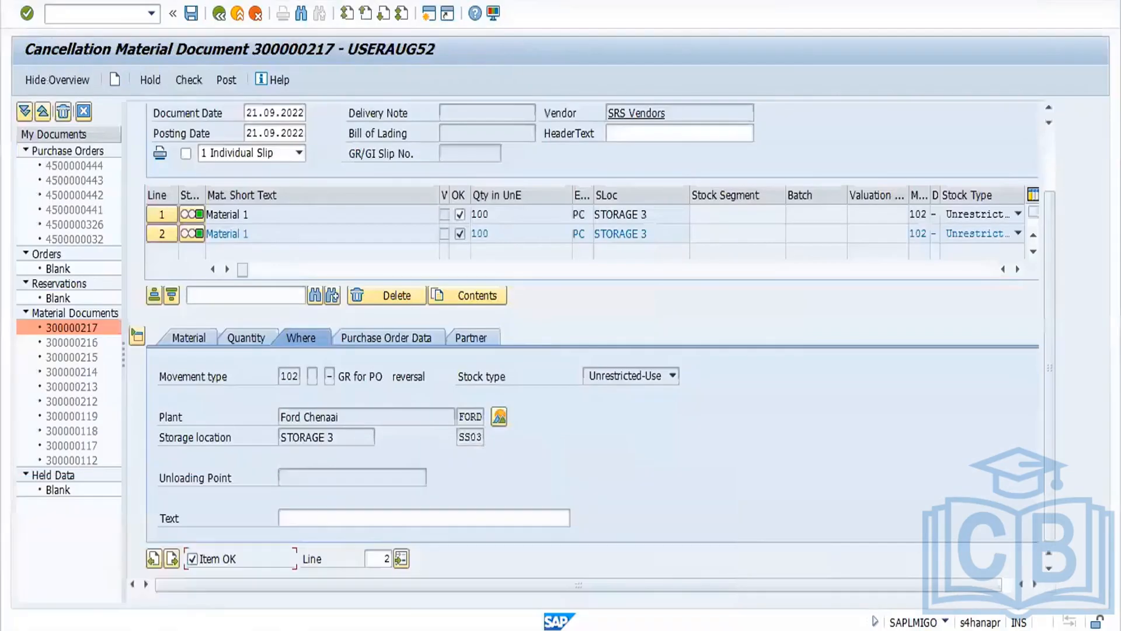
click(191, 86)
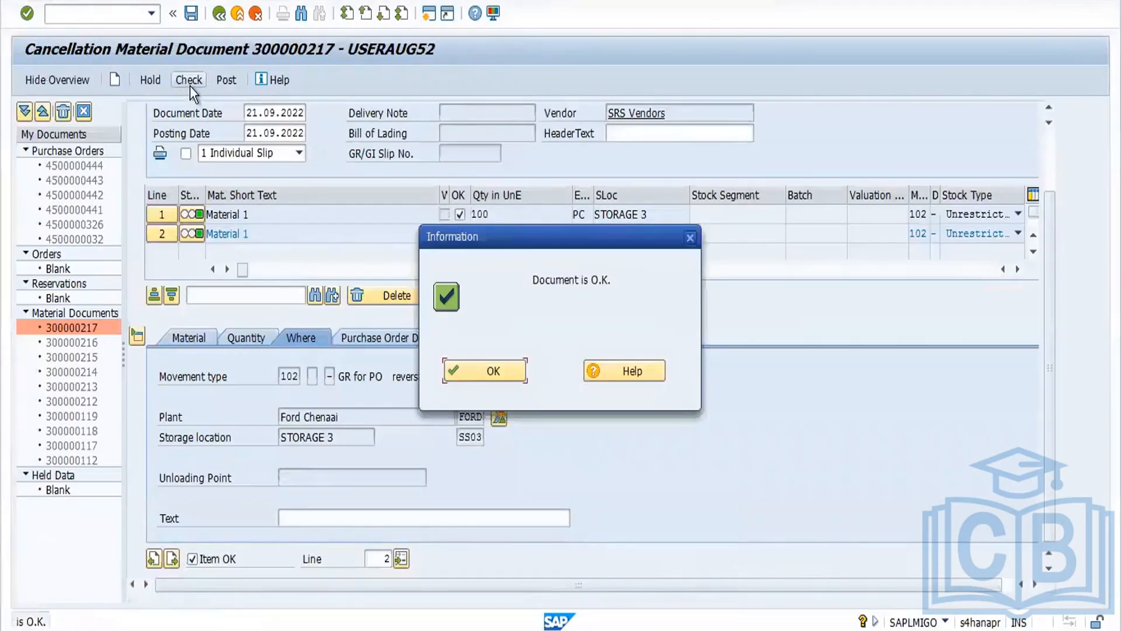
click(512, 372)
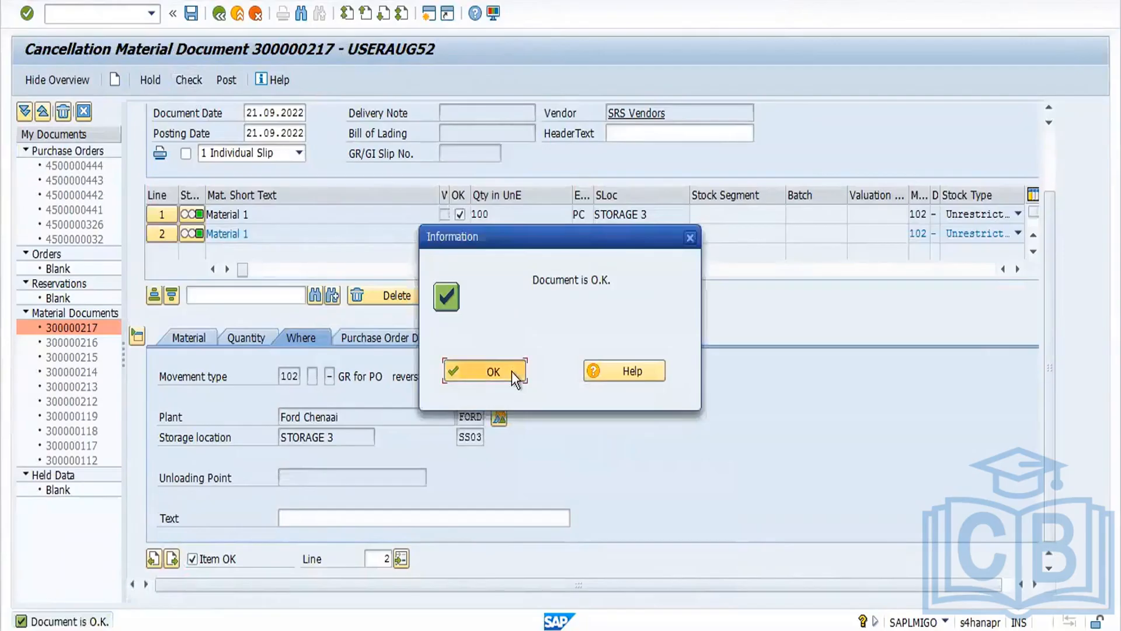
Step: Post the cancellation and switch MIGO to Display for the new material document 300000218
click(226, 82)
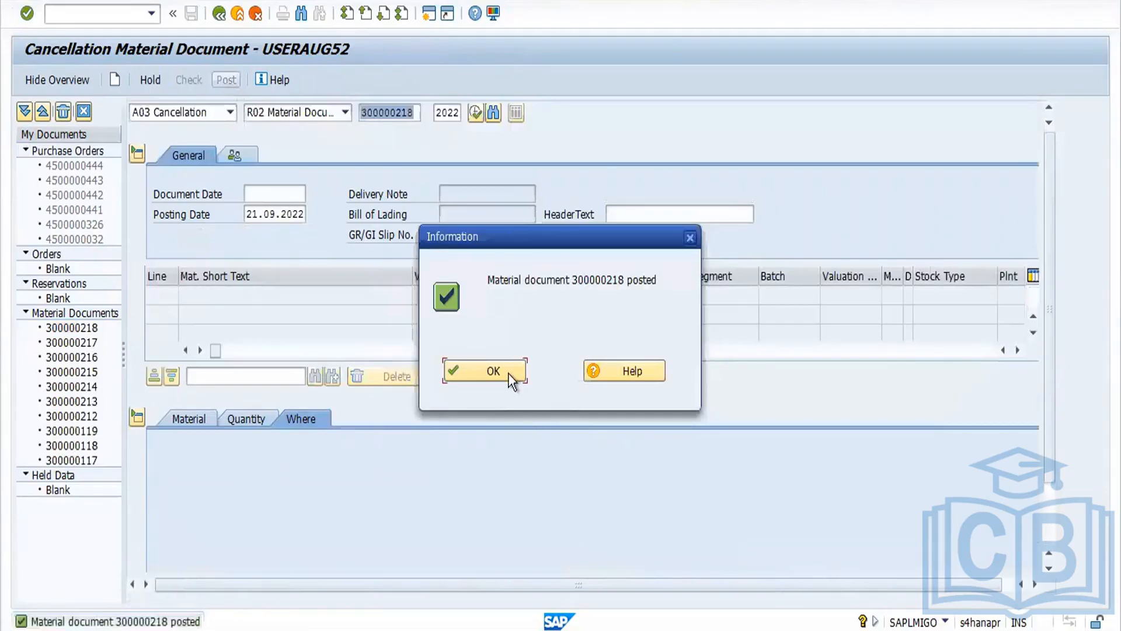
click(507, 372)
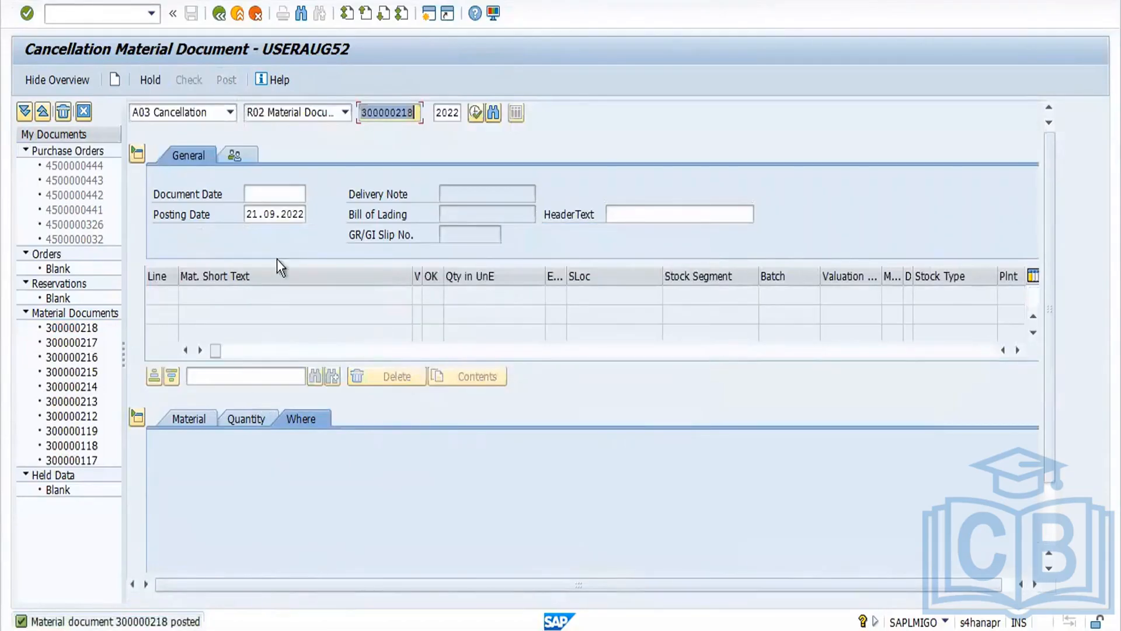
click(229, 112)
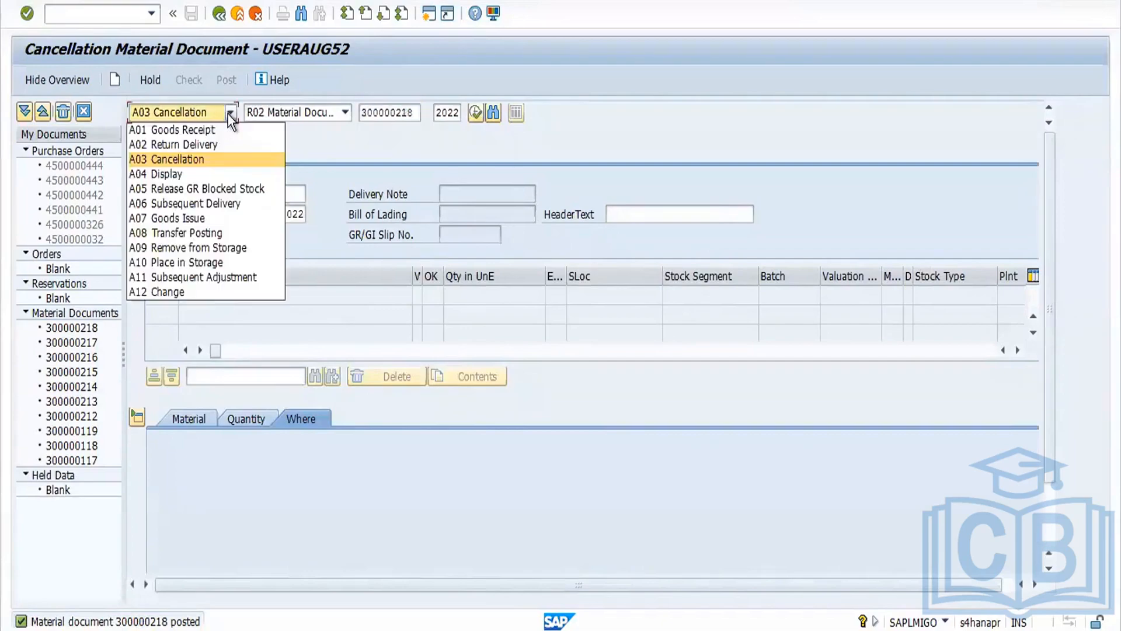
click(200, 173)
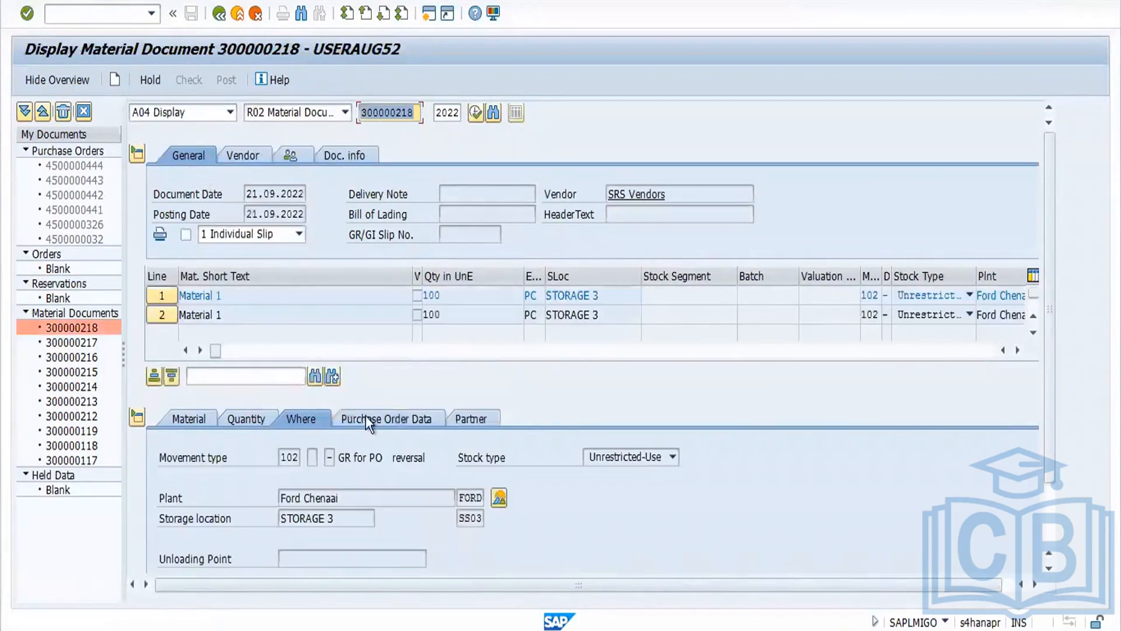
Step: Open the material's stock overview and close the window displaying material document 300000214
click(499, 496)
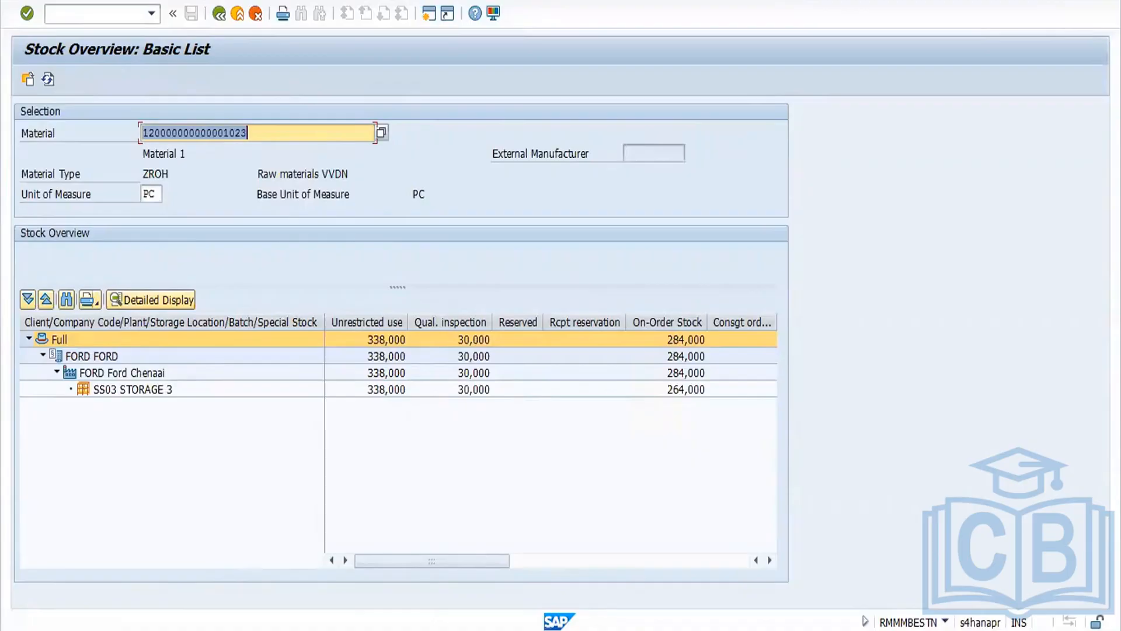
click(374, 630)
mouse_move(341, 510)
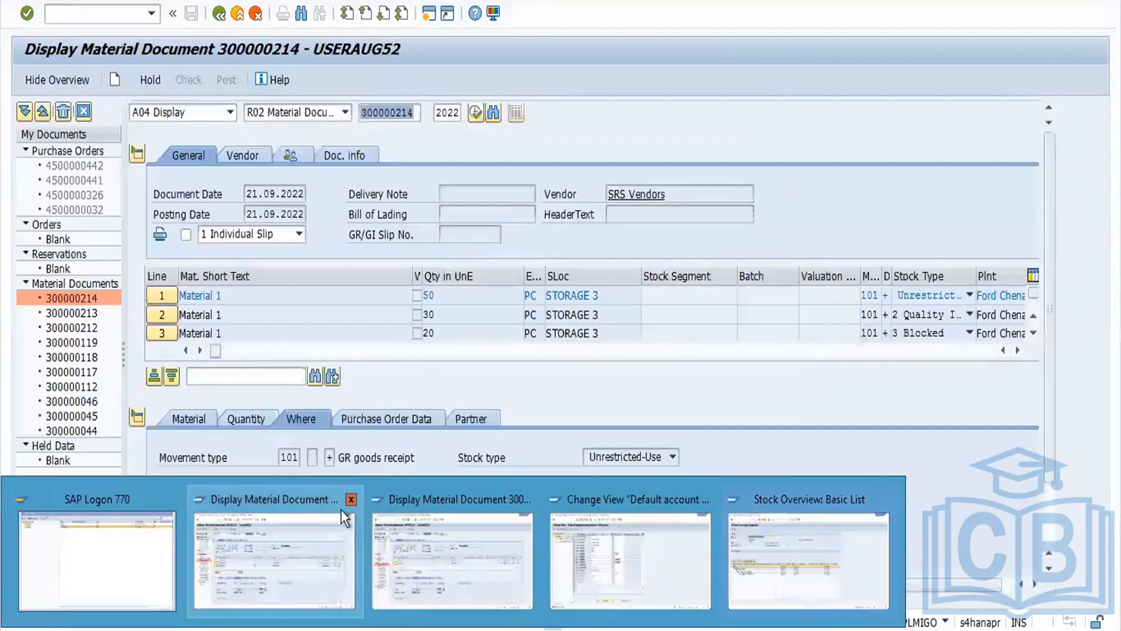
click(350, 500)
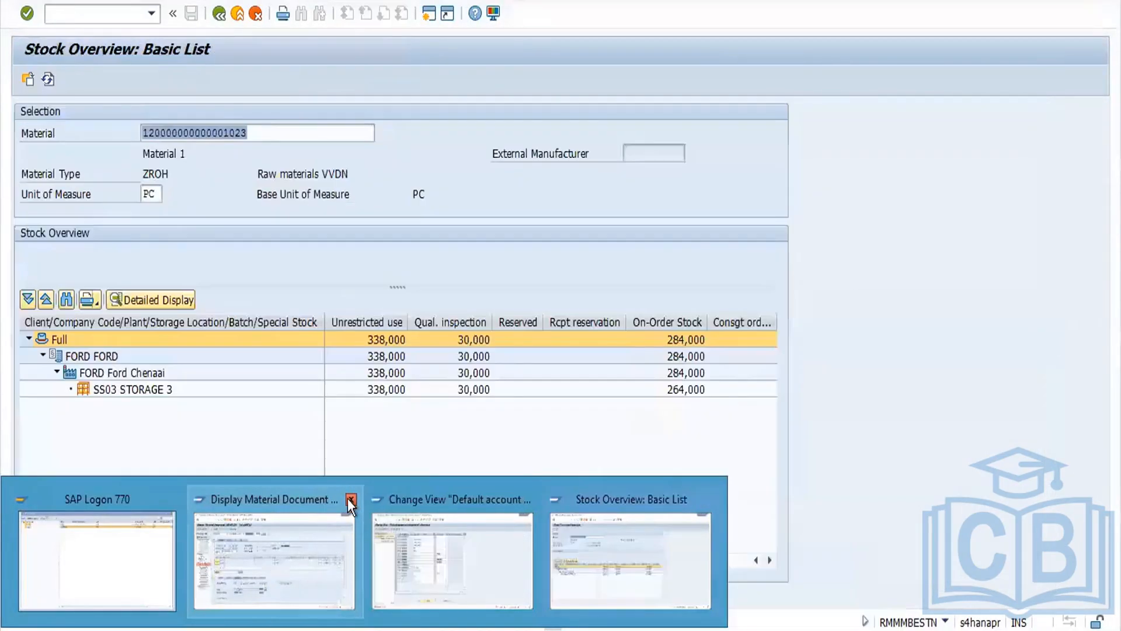
Step: Start a new NB Standard PO in ME21N and choose vendor 3701 SRS Vendors
text(m)
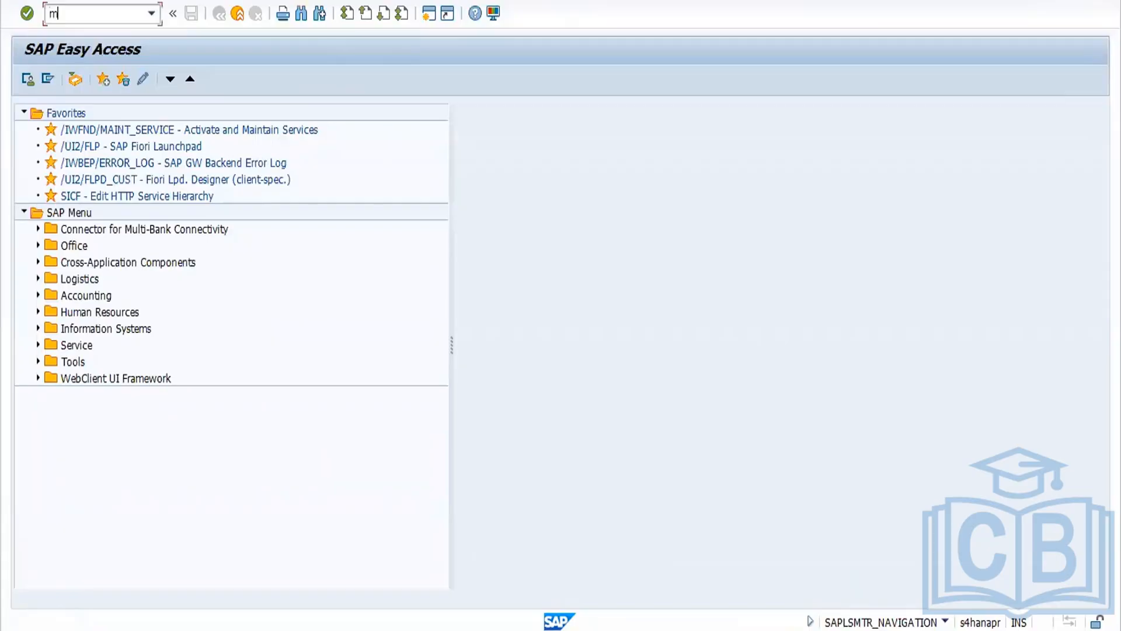
text(e21n)
key(Return)
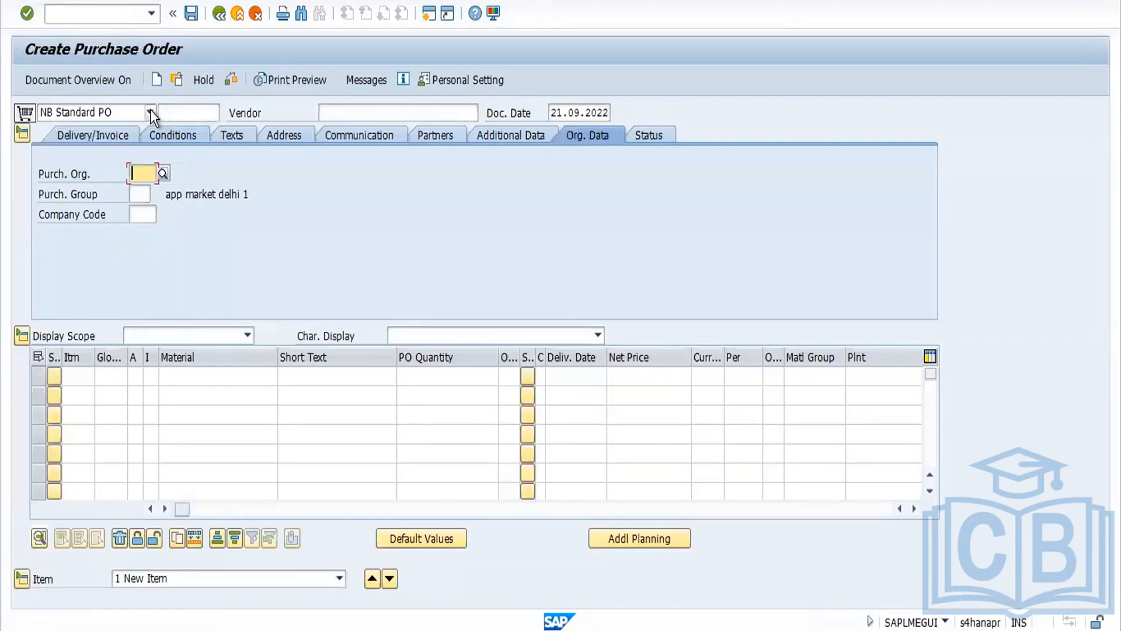
click(151, 113)
click(336, 110)
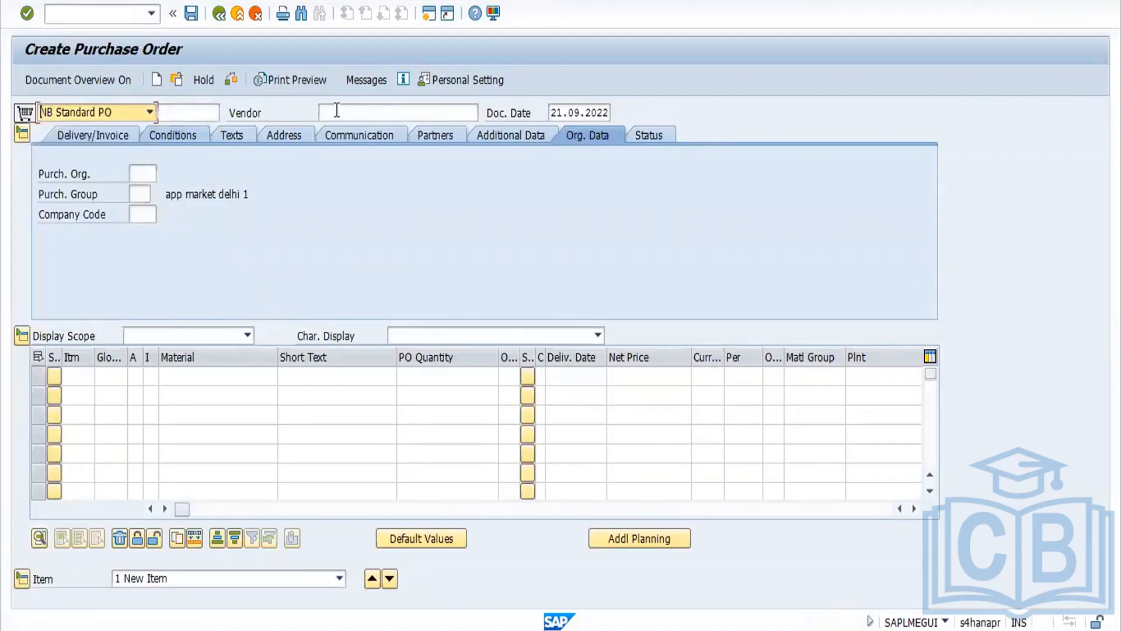
click(337, 110)
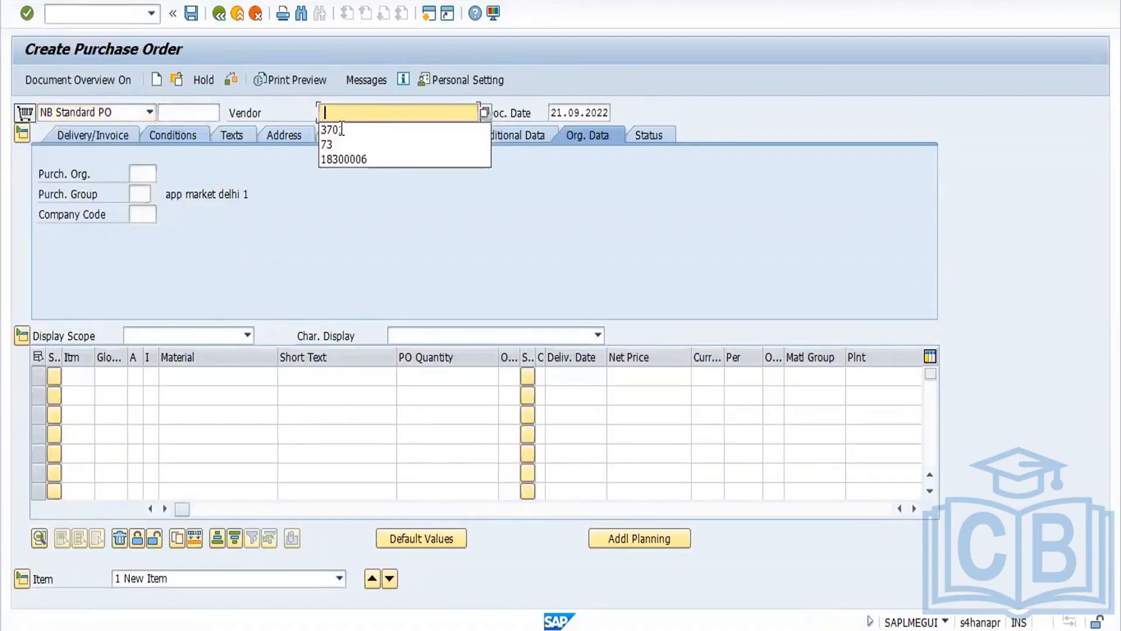
click(343, 133)
key(Return)
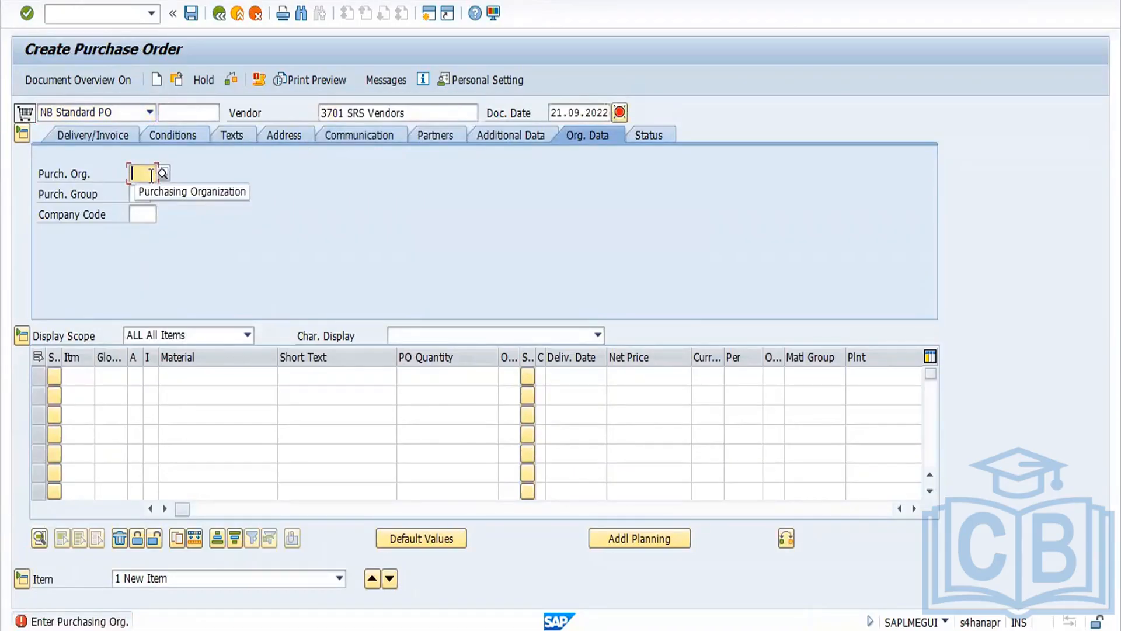
Step: Enter purchasing organization FORD, purchasing group 001 and company code FORD in the PO's organizational data
click(150, 175)
click(142, 192)
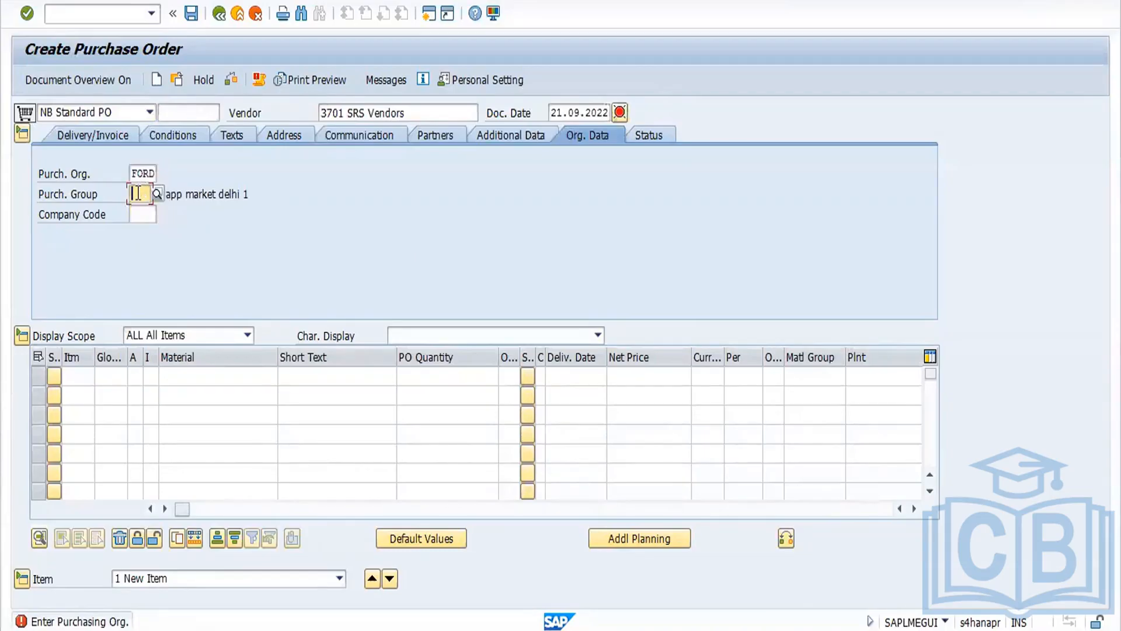
click(137, 193)
click(147, 212)
click(141, 214)
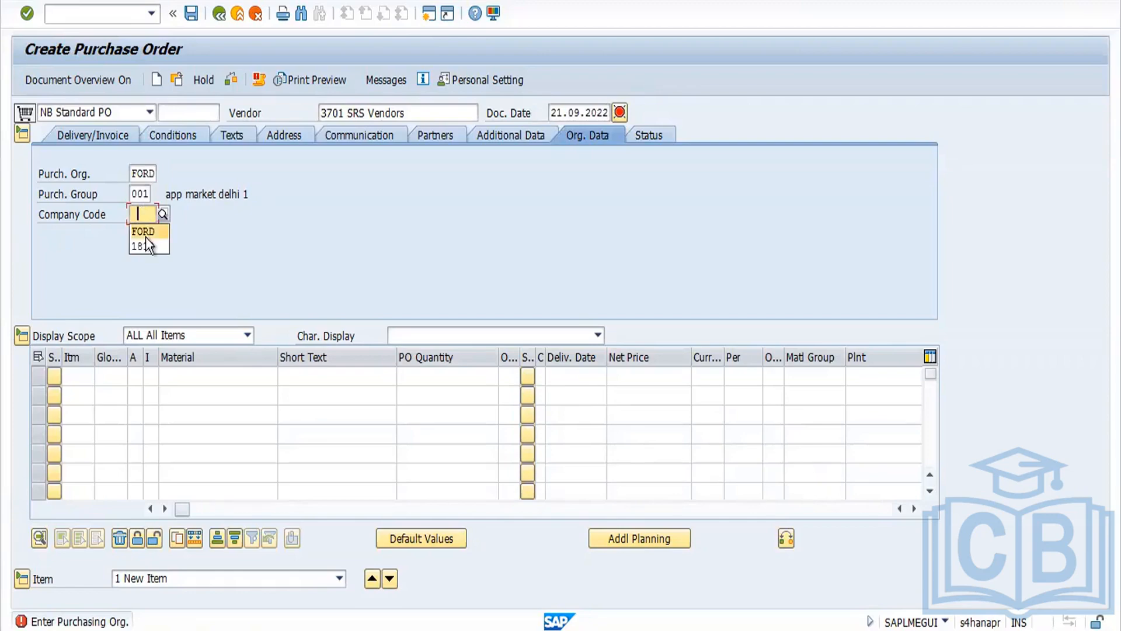
key(Return)
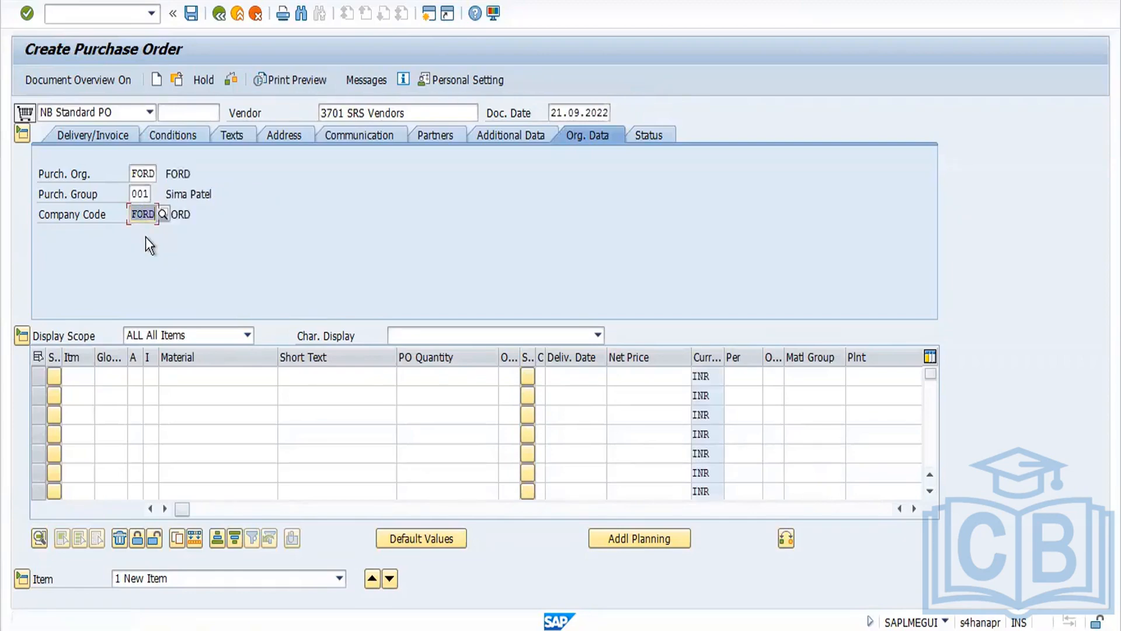
click(181, 380)
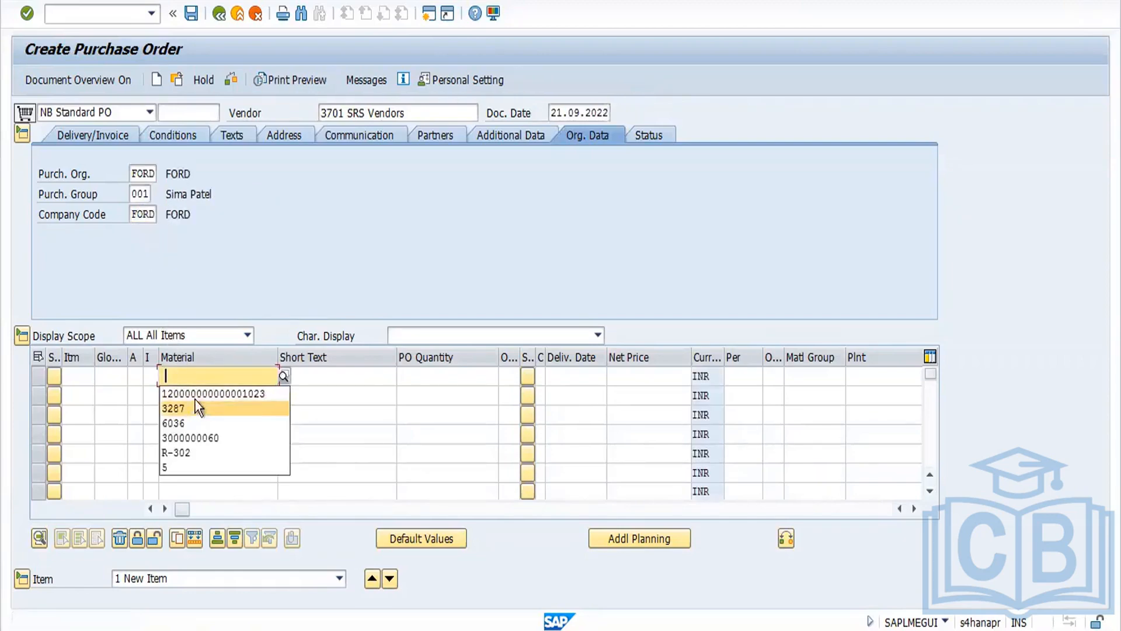
click(201, 394)
key(Return)
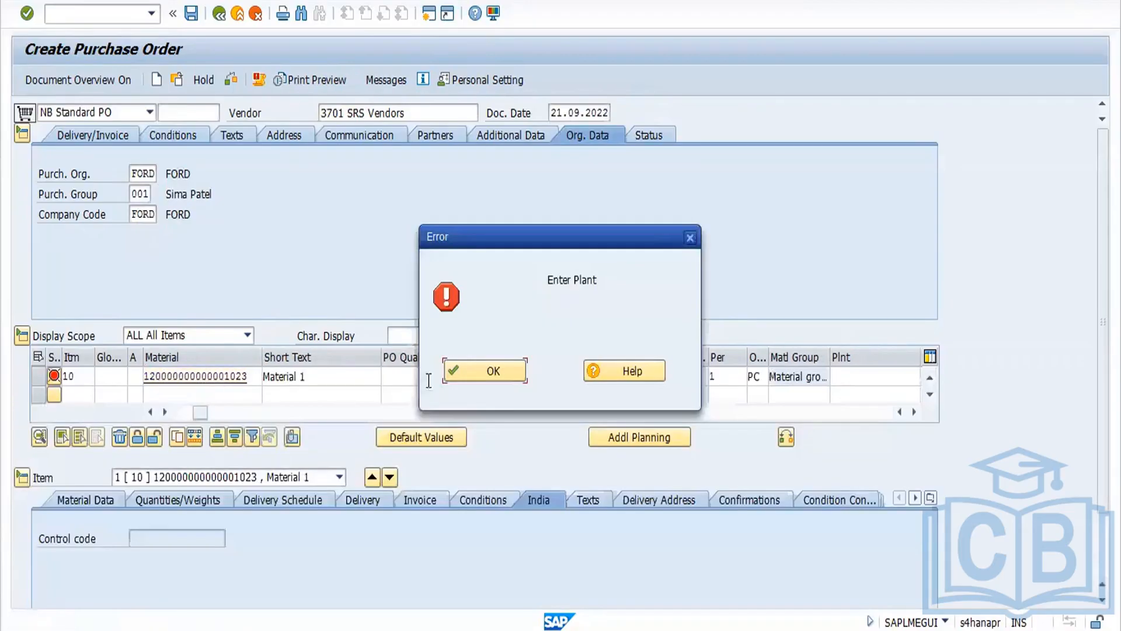
click(482, 371)
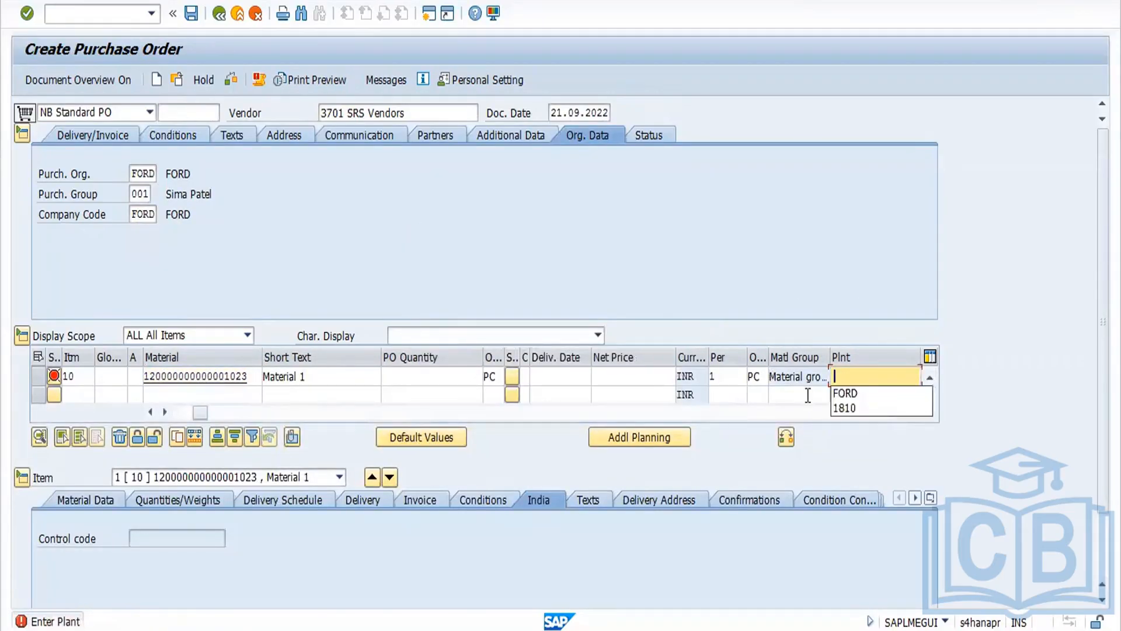
click(846, 394)
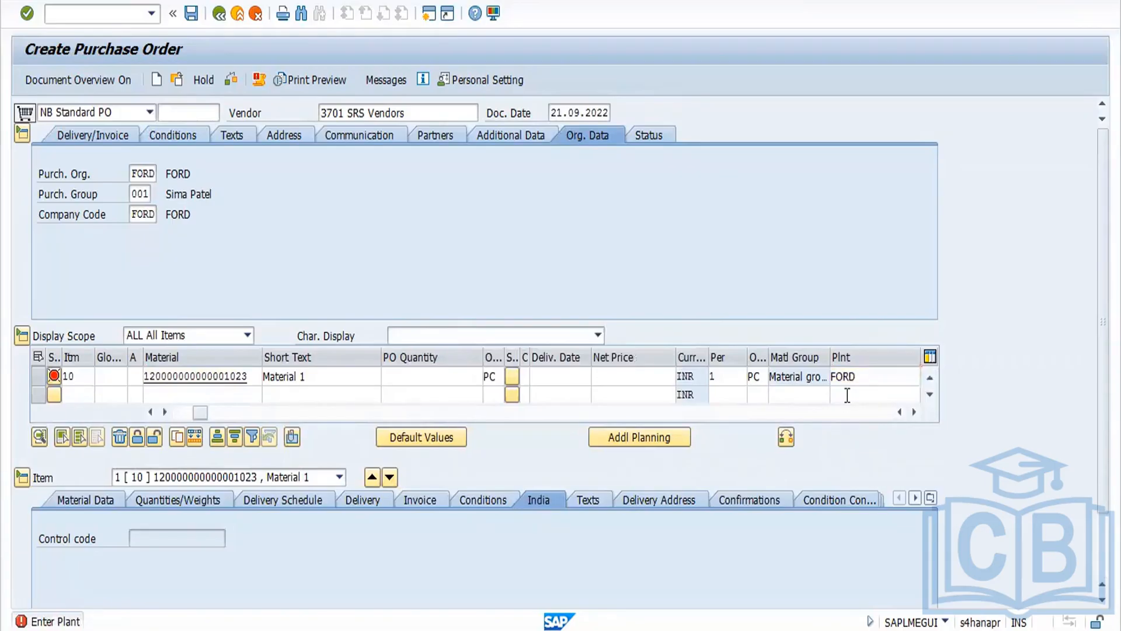
key(Return)
Step: Set the item's PO quantity to 100 and its storage location to SS03
click(497, 371)
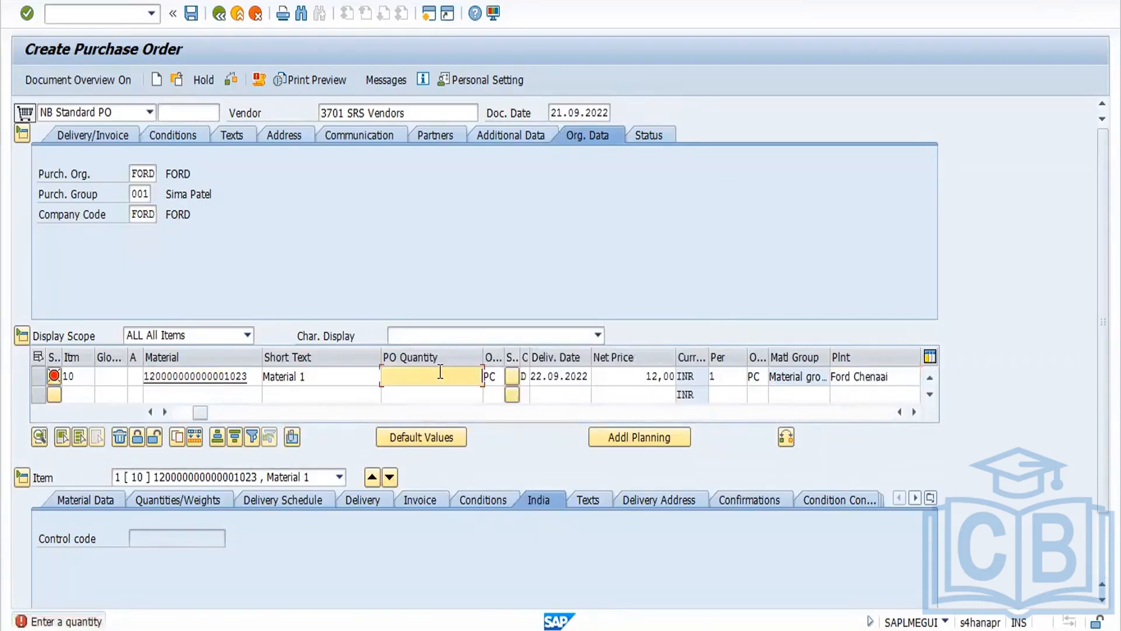
click(455, 401)
key(Return)
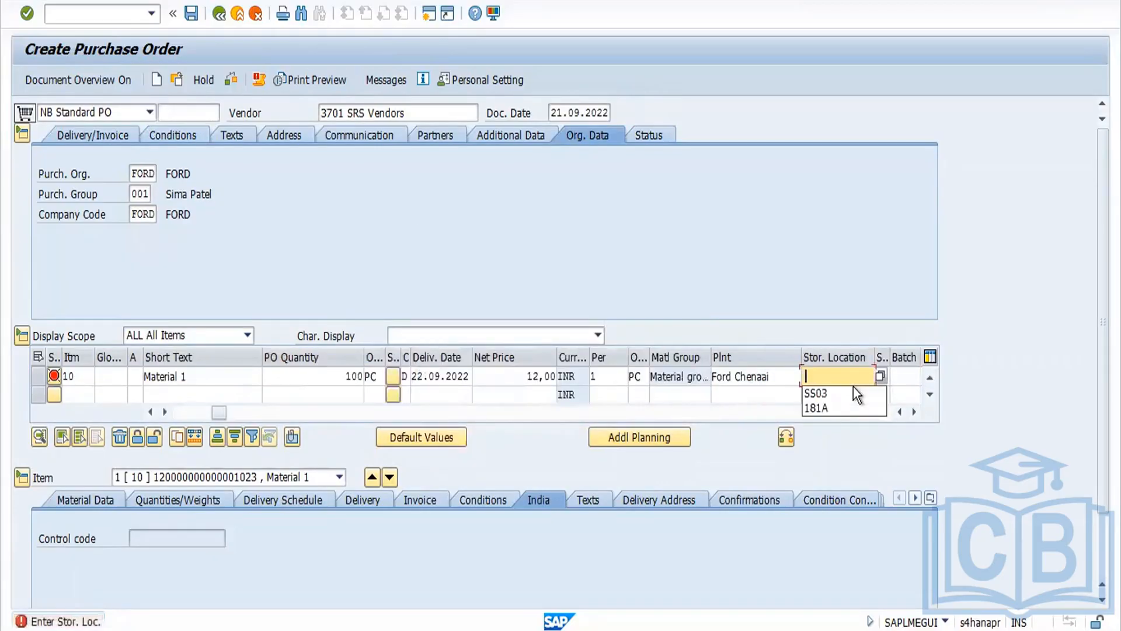
click(851, 396)
key(Return)
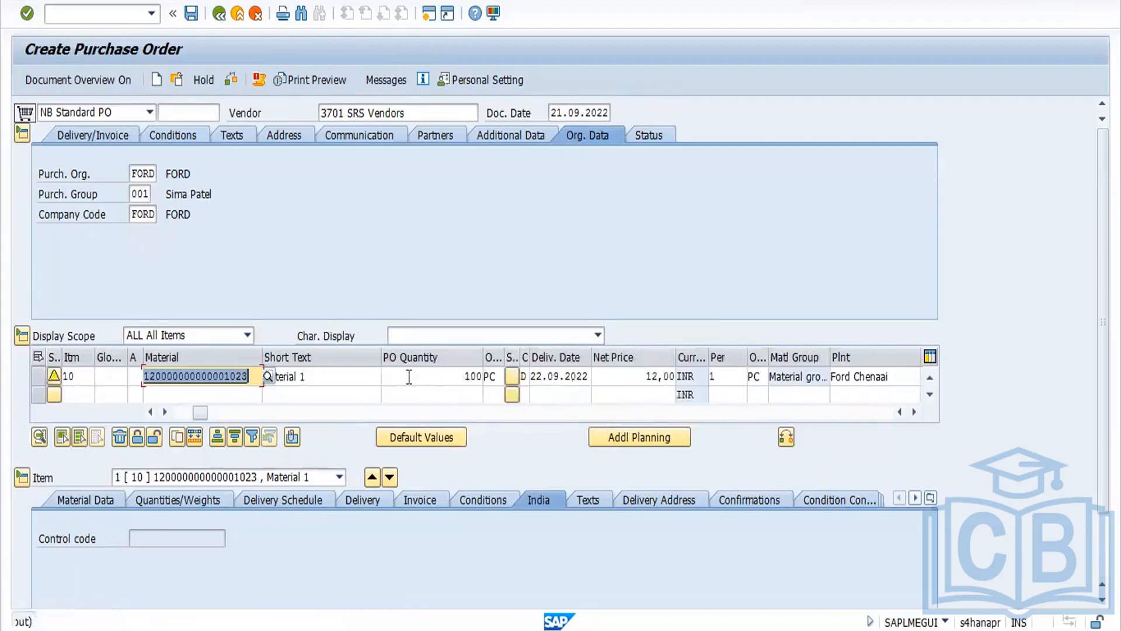
Step: Check the purchase order and save it
click(231, 81)
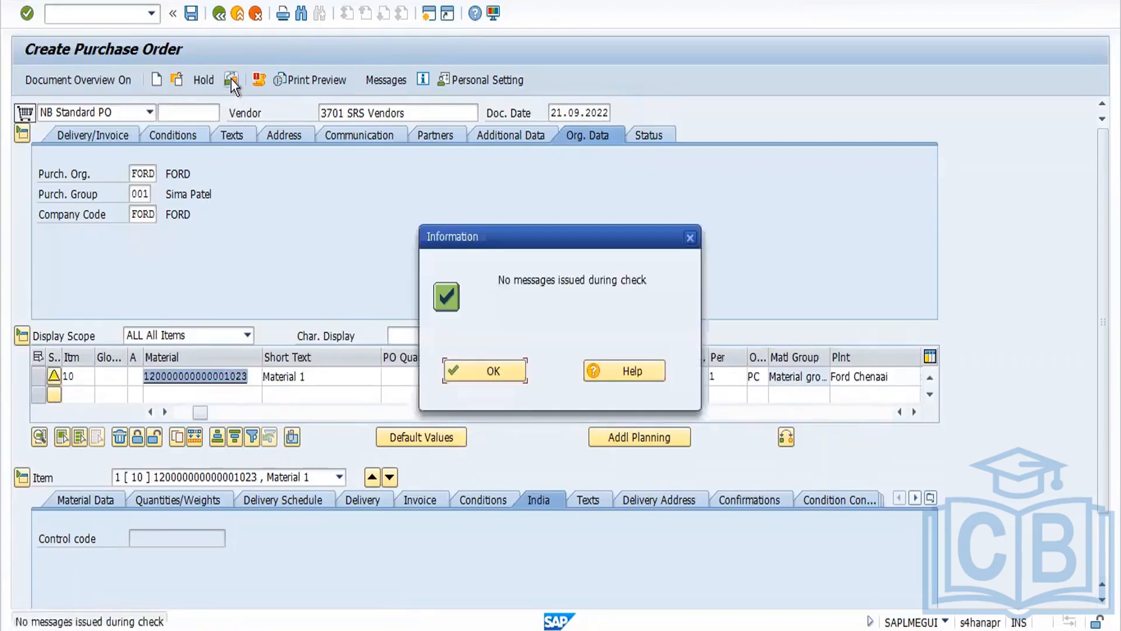
click(491, 368)
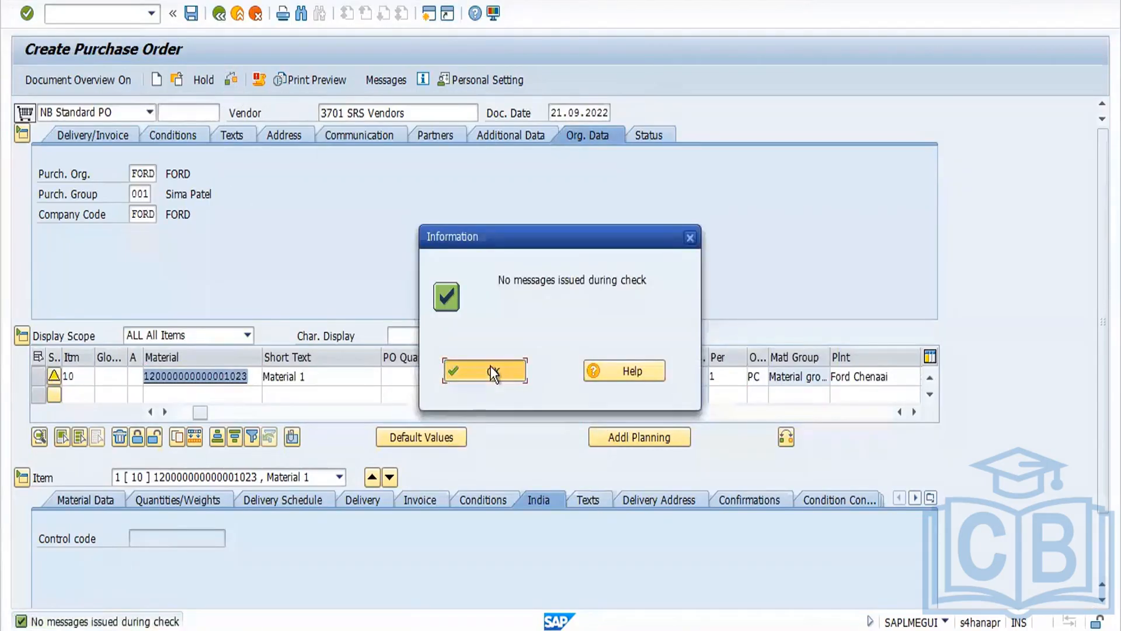
click(193, 13)
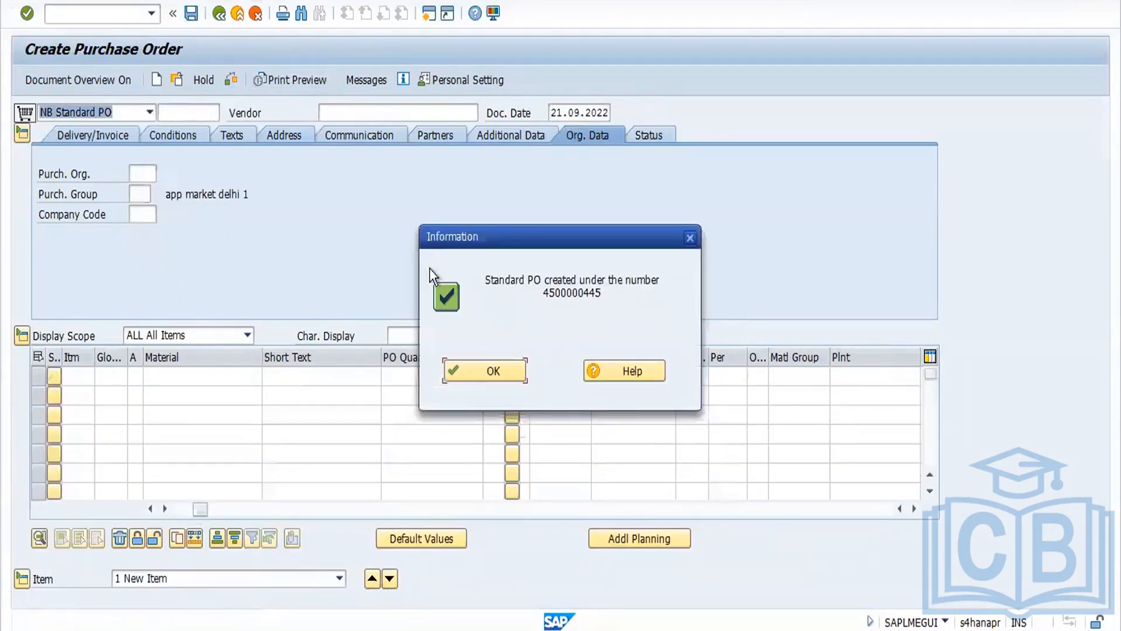
click(502, 365)
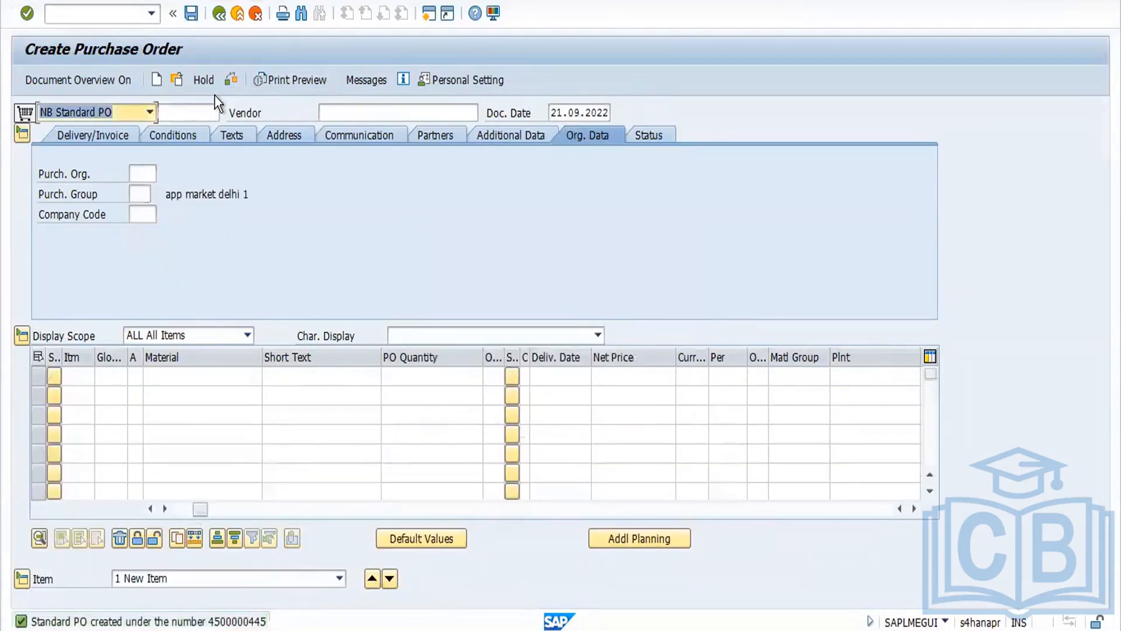
click(181, 83)
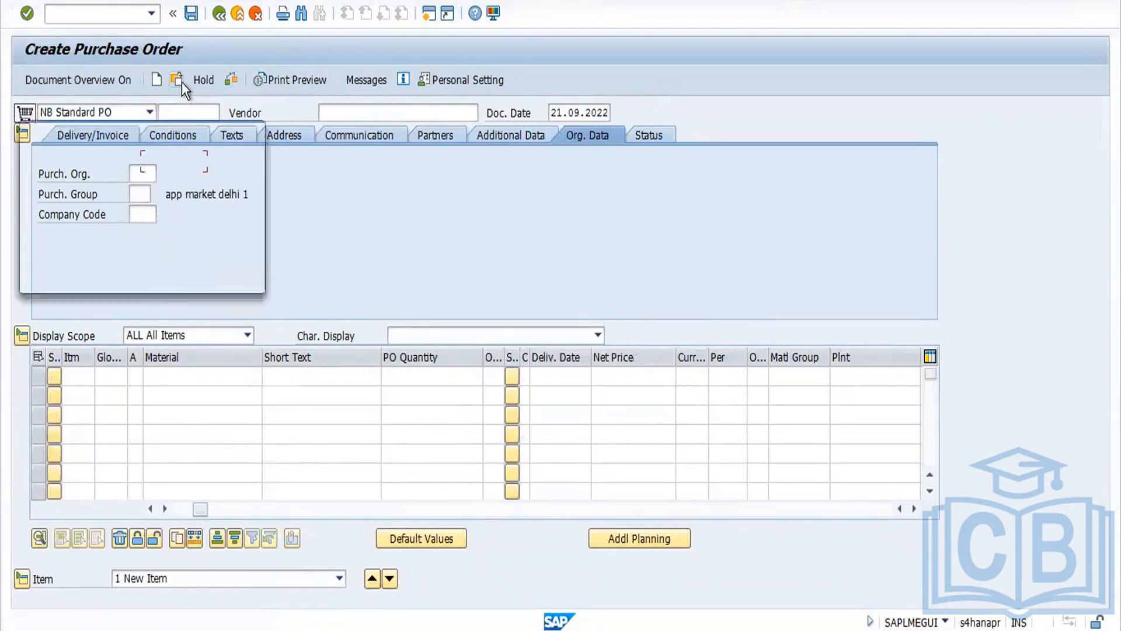
click(180, 275)
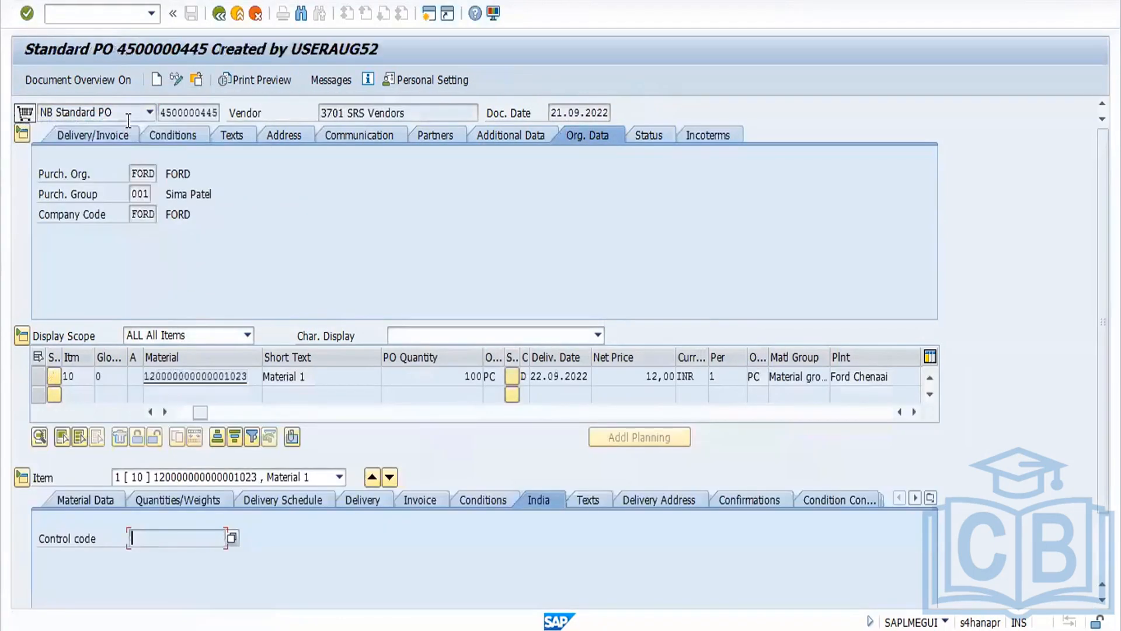
double_click(164, 112)
key(ctrl+c)
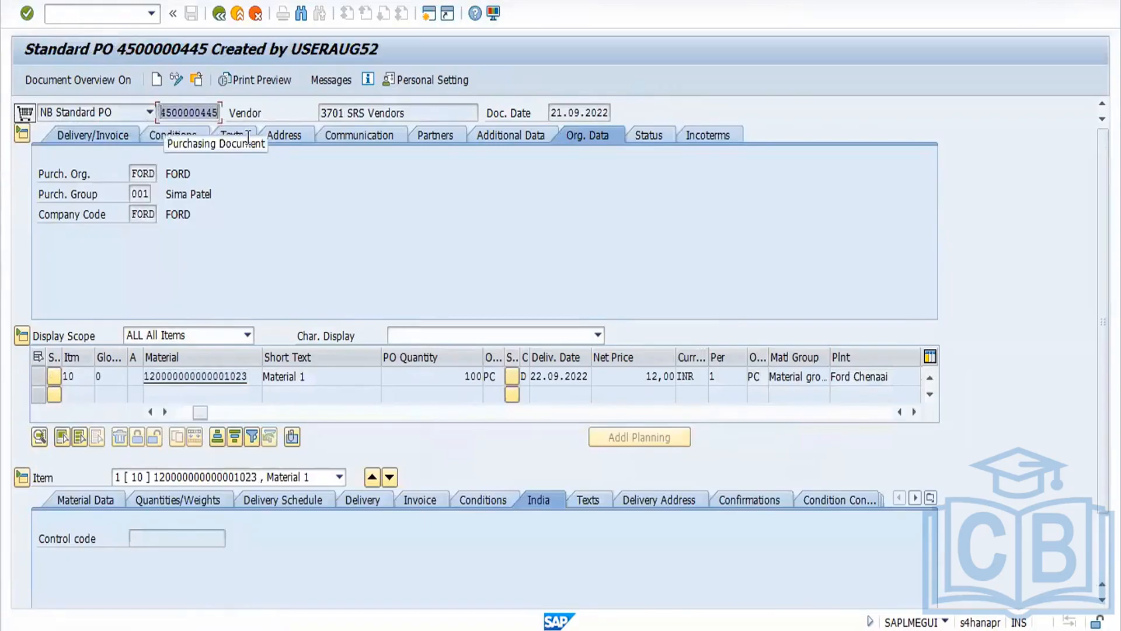
click(247, 138)
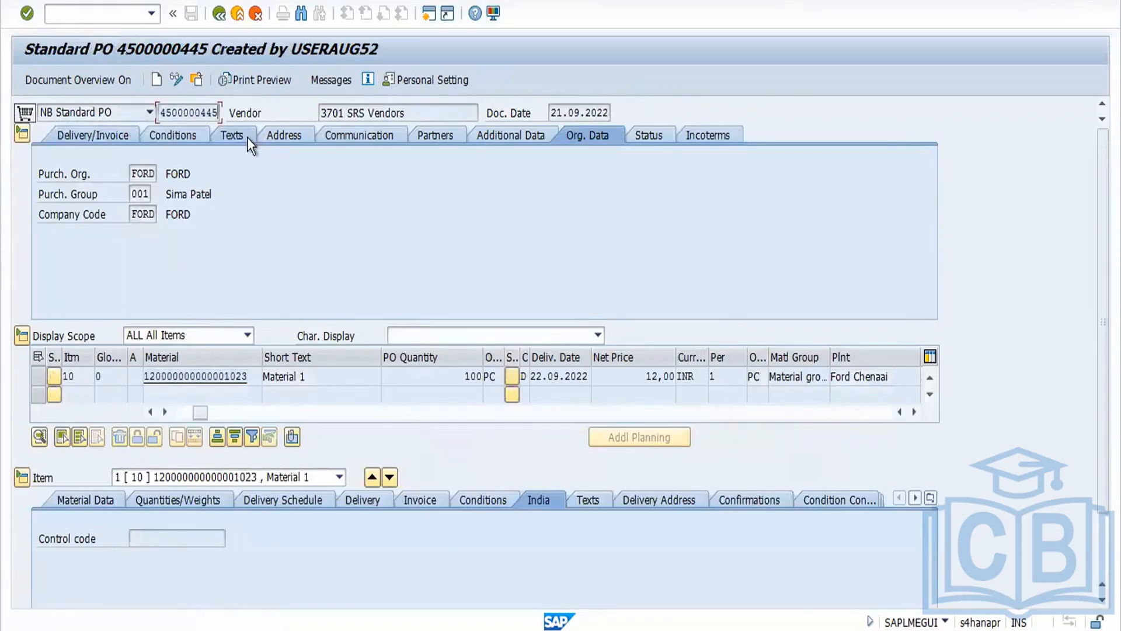
click(224, 21)
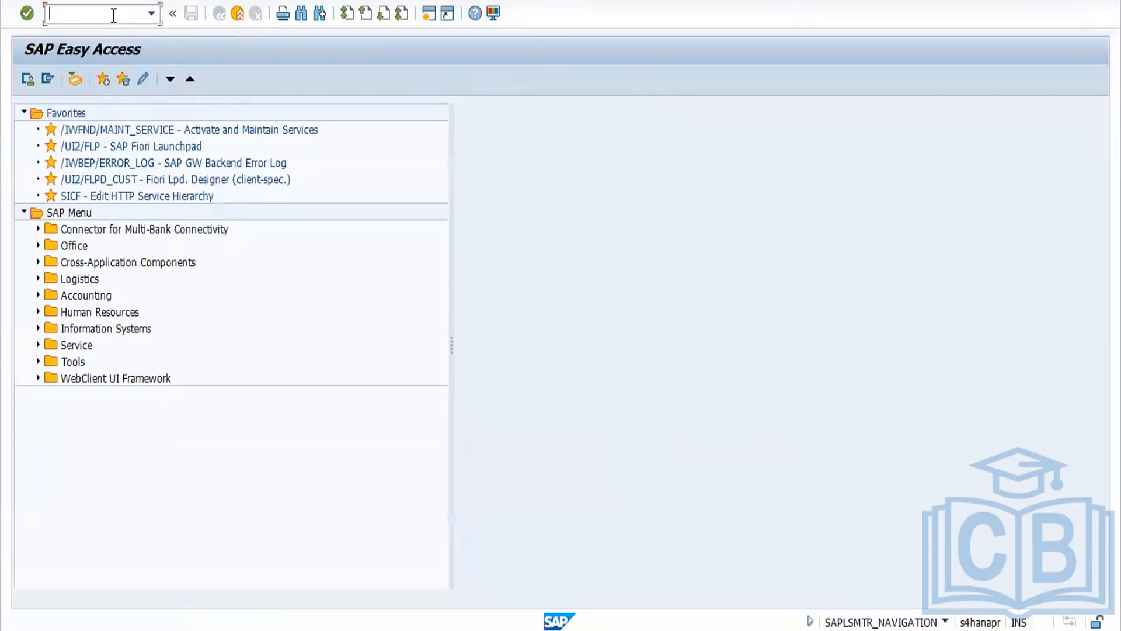
text(migo)
key(Return)
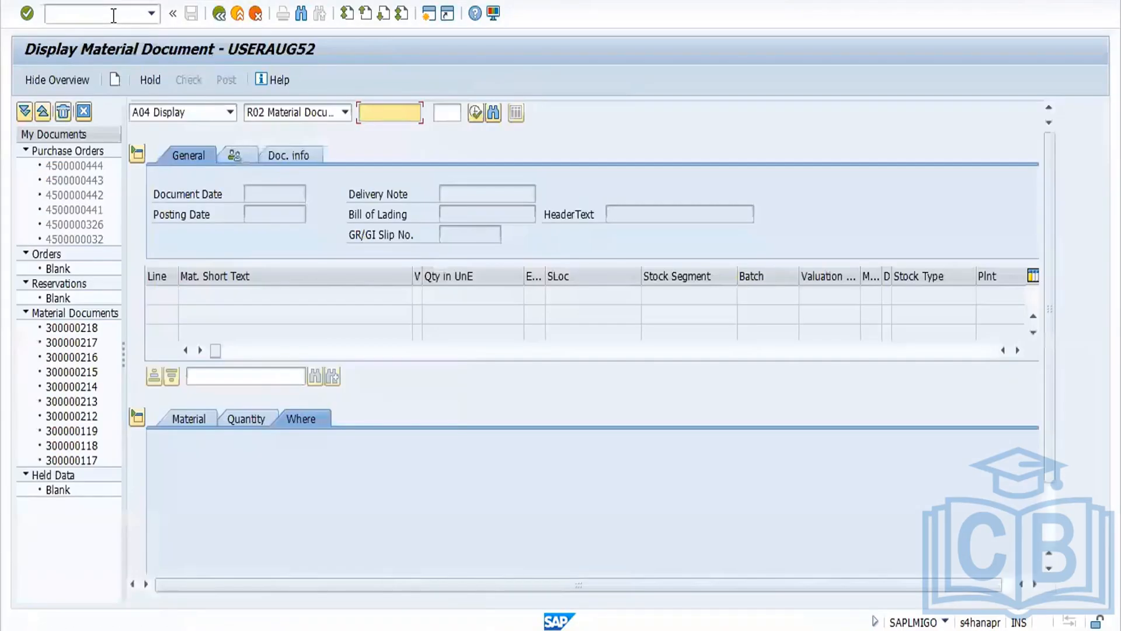
click(222, 117)
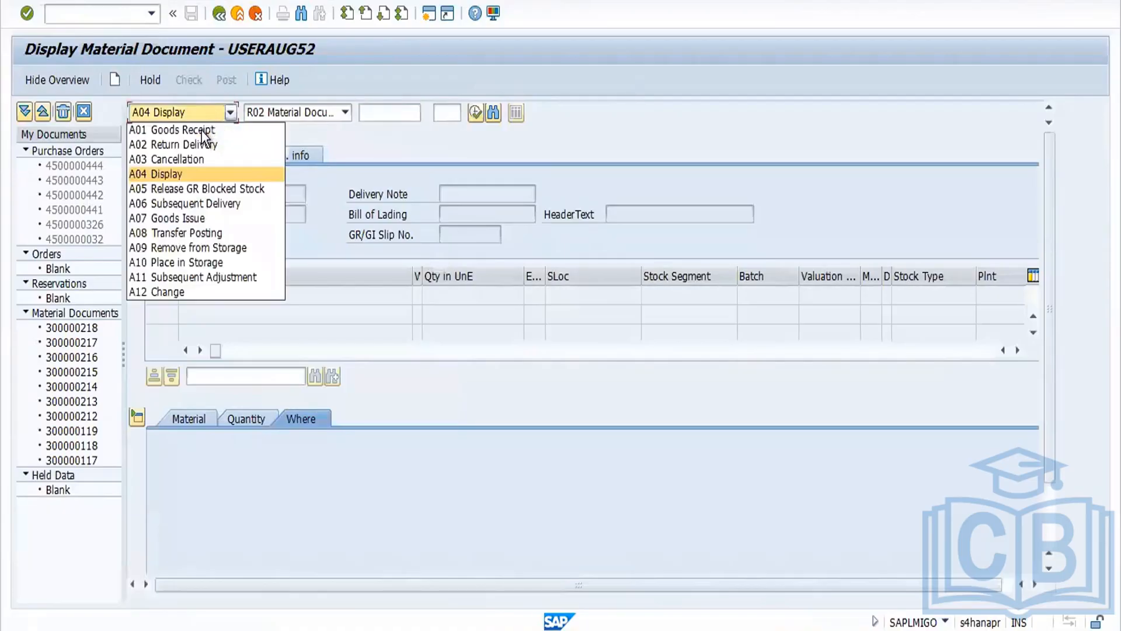
click(202, 131)
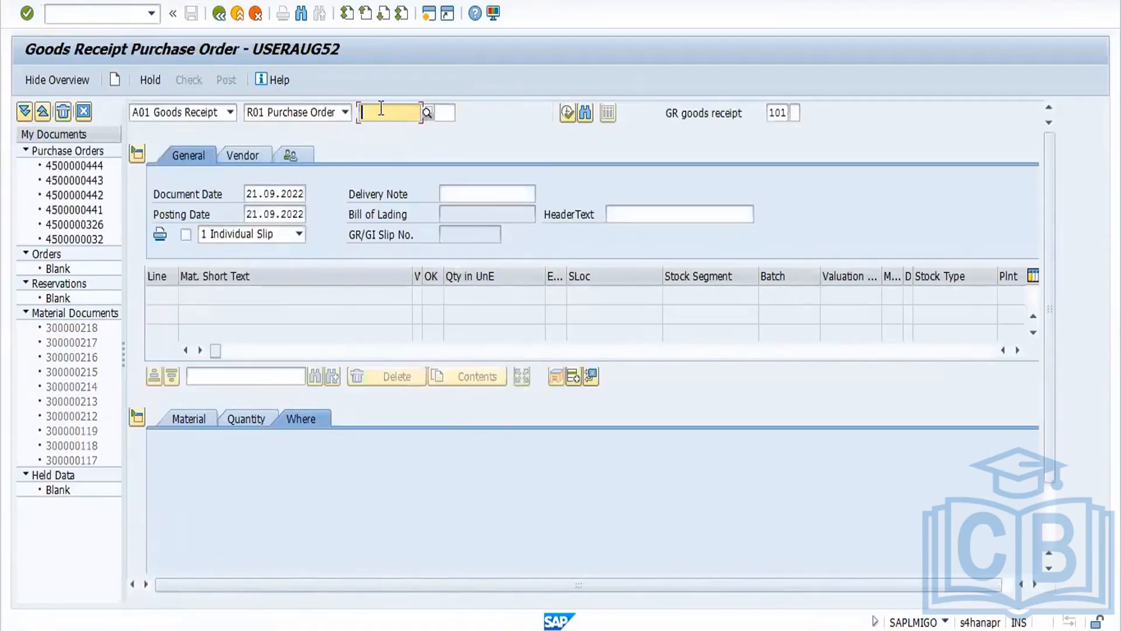
key(ctrl+v)
key(Return)
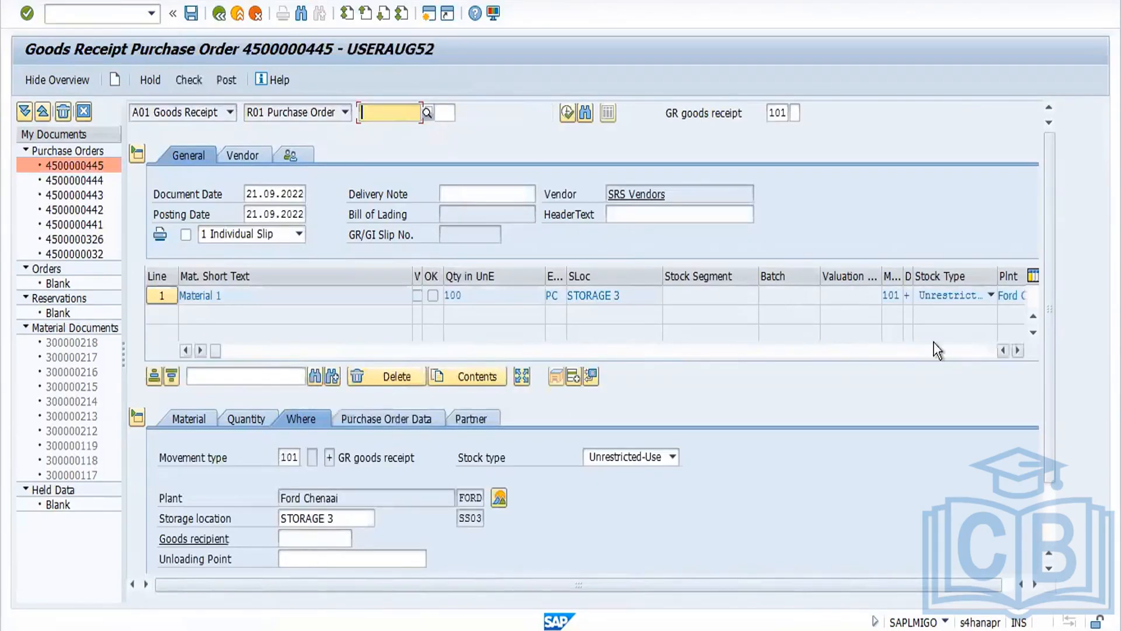
Step: Check and post the goods receipt for the purchase order item
drag(1052, 358, 1052, 496)
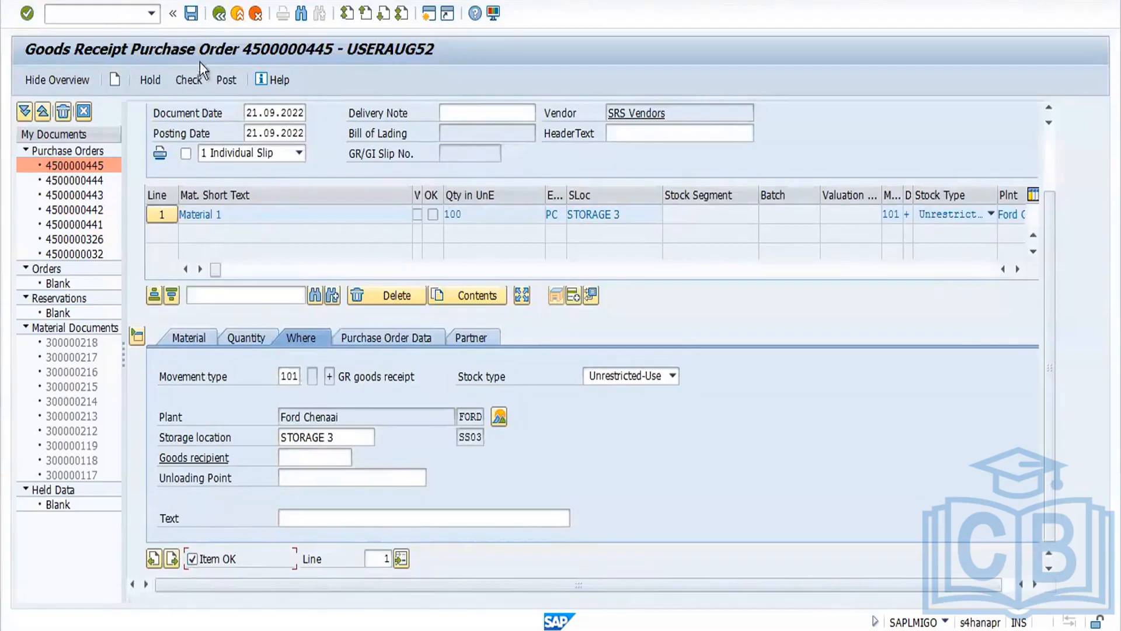
click(189, 82)
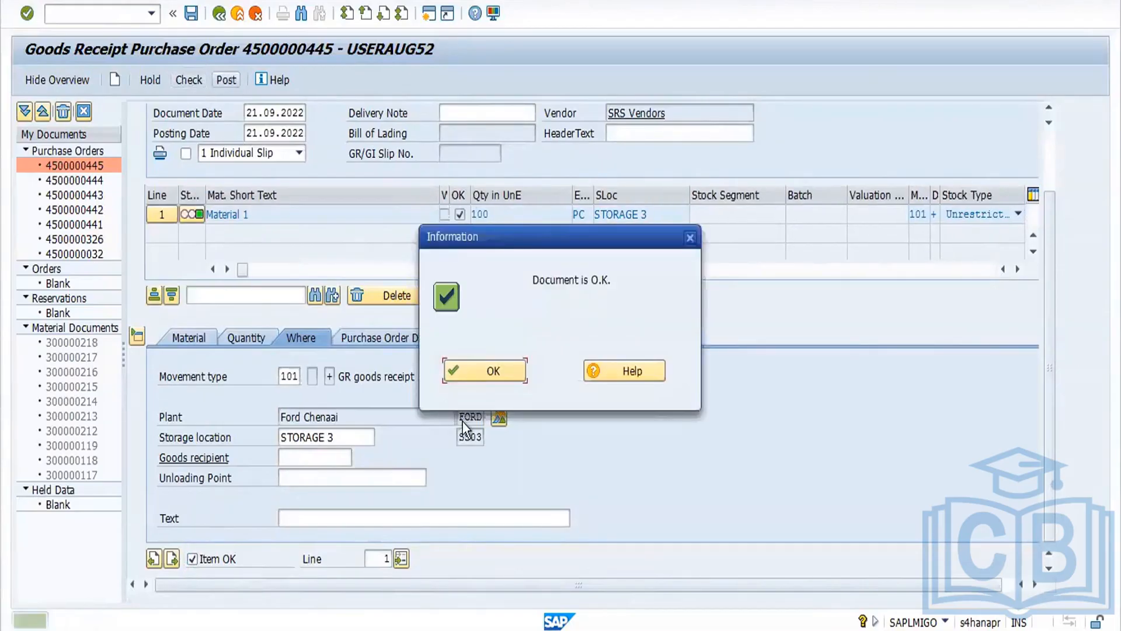
click(499, 376)
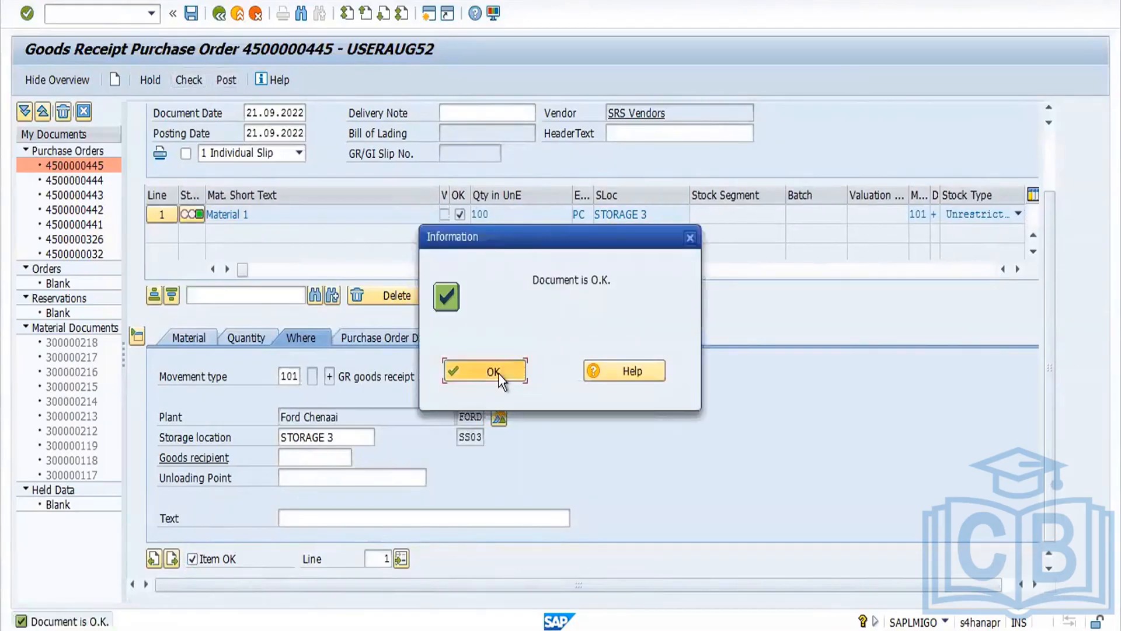
click(233, 76)
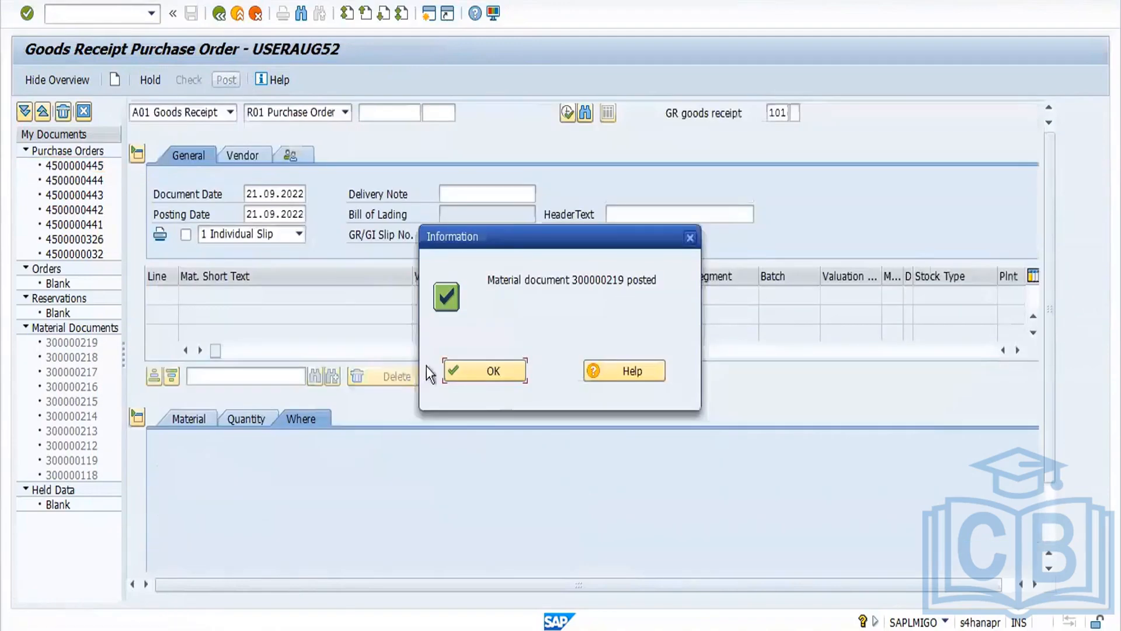
click(496, 371)
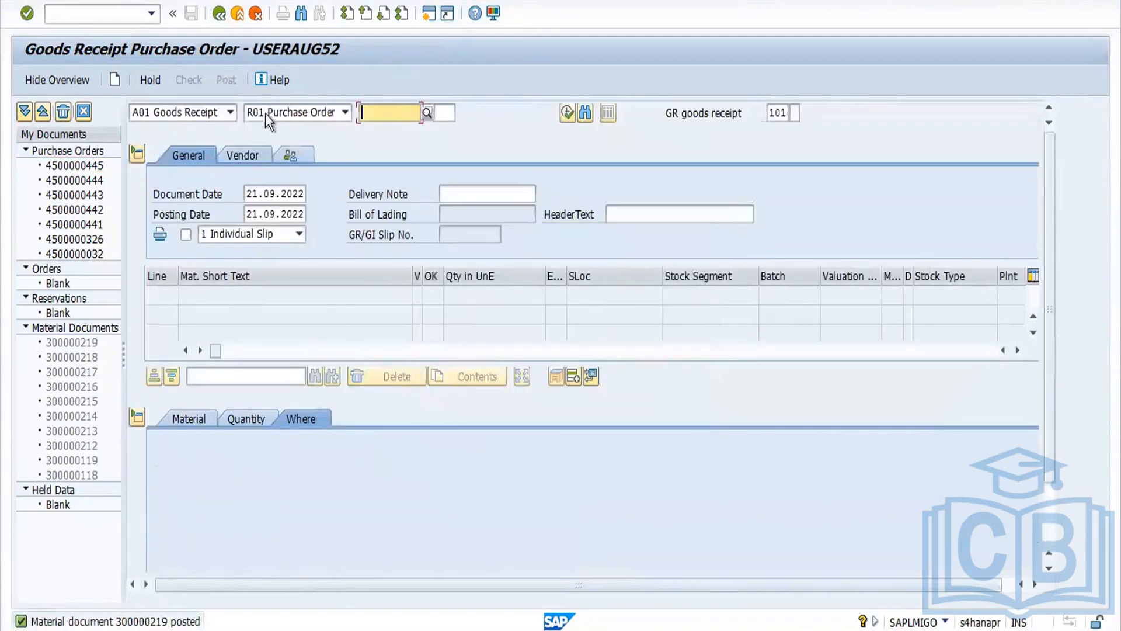
Step: Switch MIGO to Return Delivery for material document 300000219
click(231, 111)
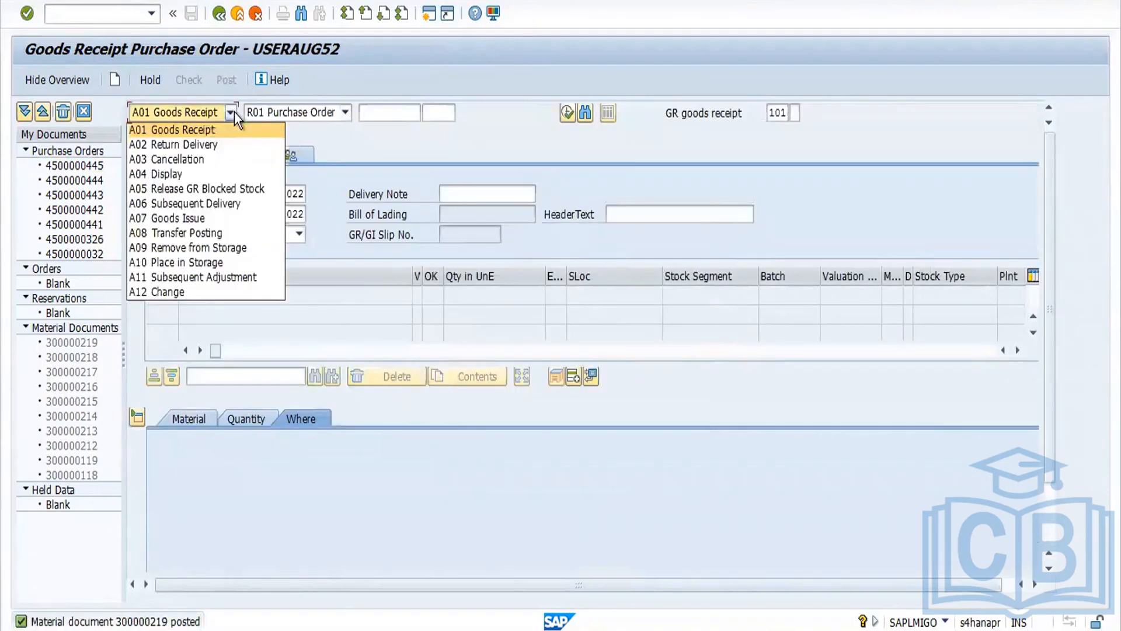
click(201, 144)
key(Return)
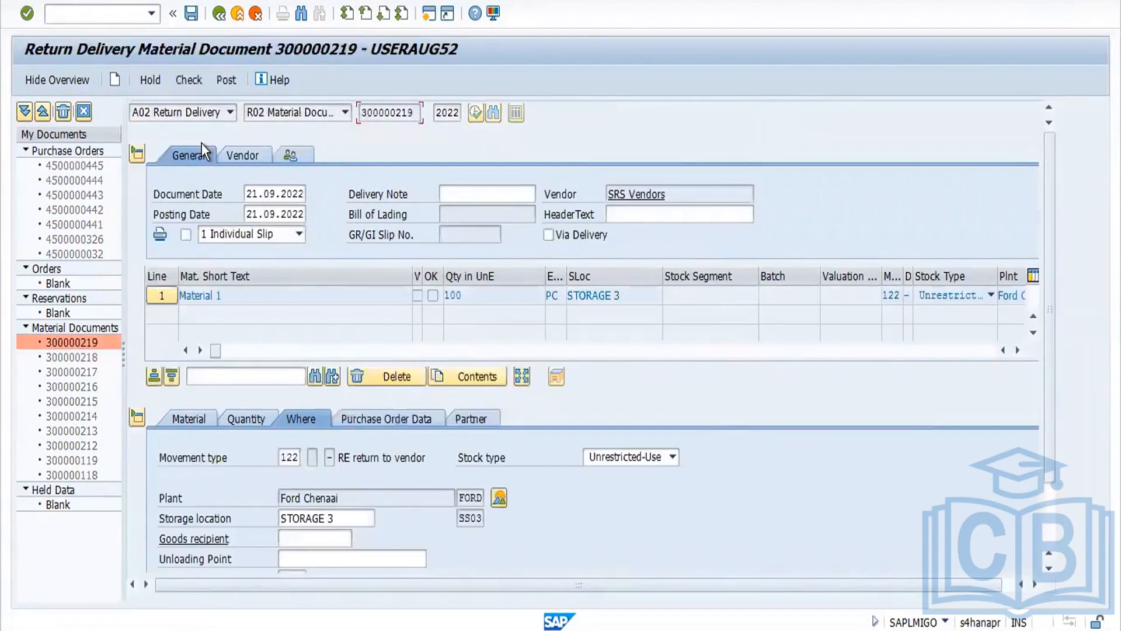
Step: Set the return delivery quantity in unit of entry to 55
click(247, 418)
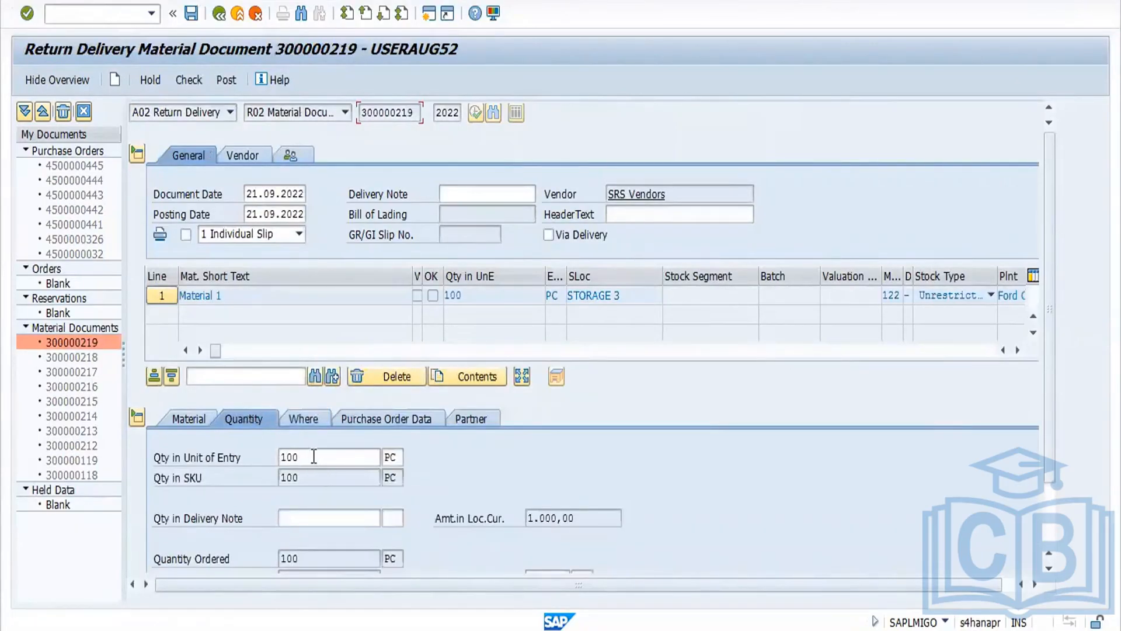
drag(313, 460, 226, 461)
text(5)
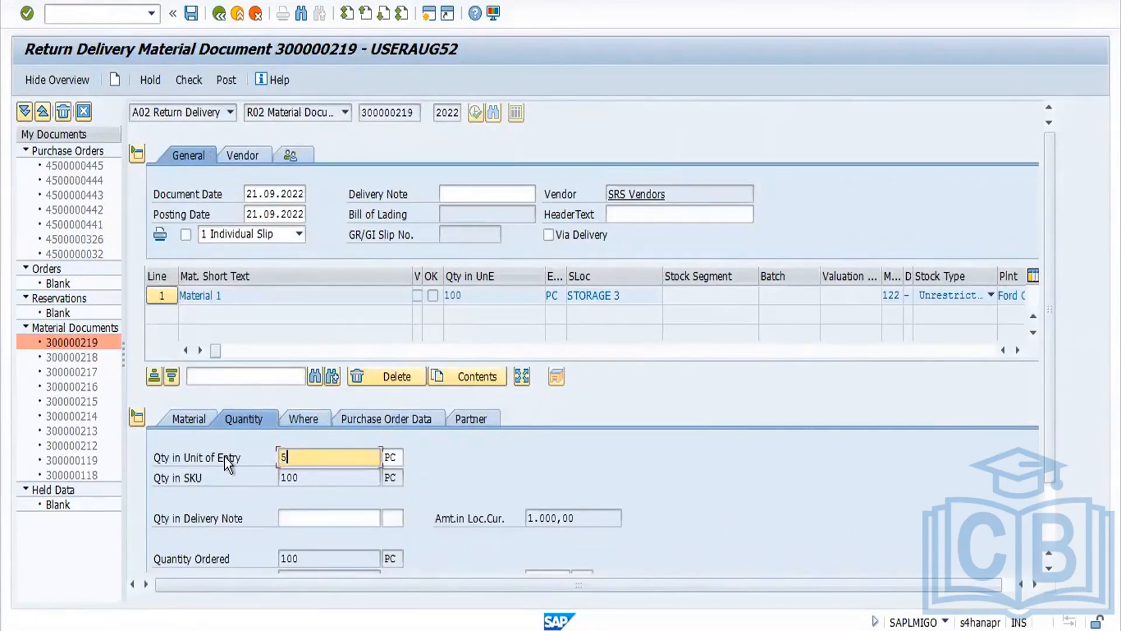
text(5)
key(Return)
Step: Mark the return item OK and check the return delivery document
drag(1056, 309, 1040, 474)
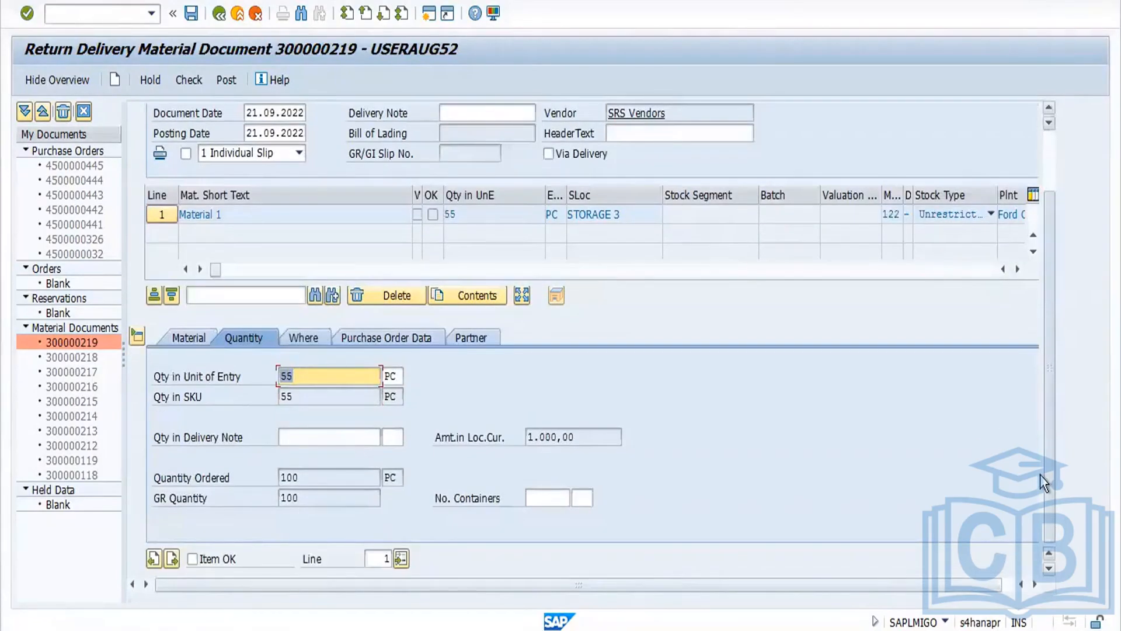
click(193, 559)
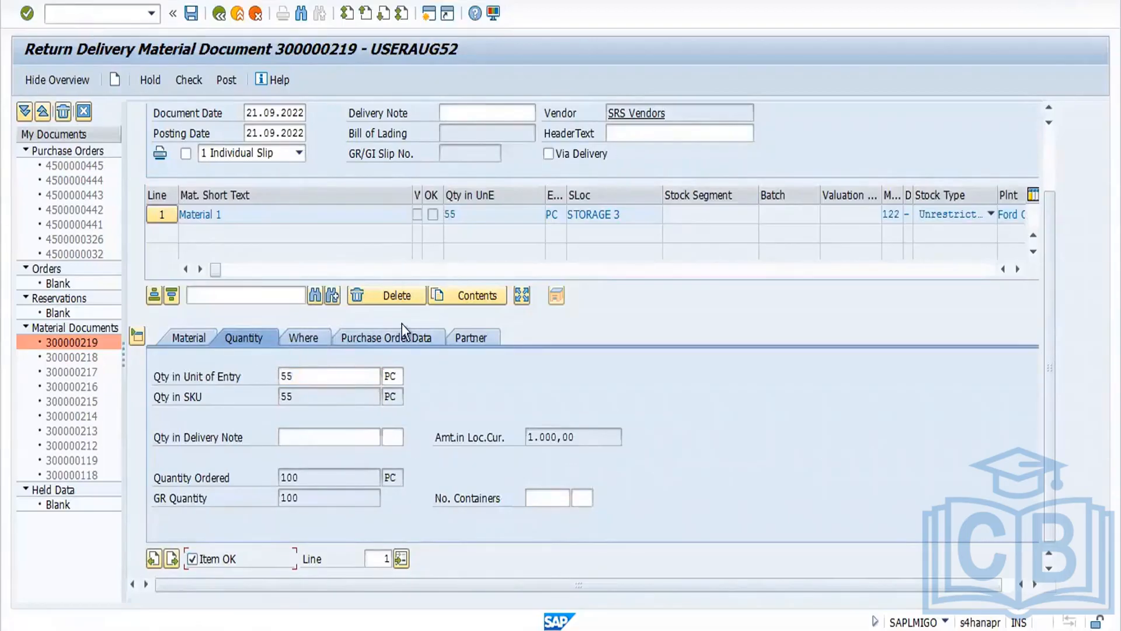
click(196, 79)
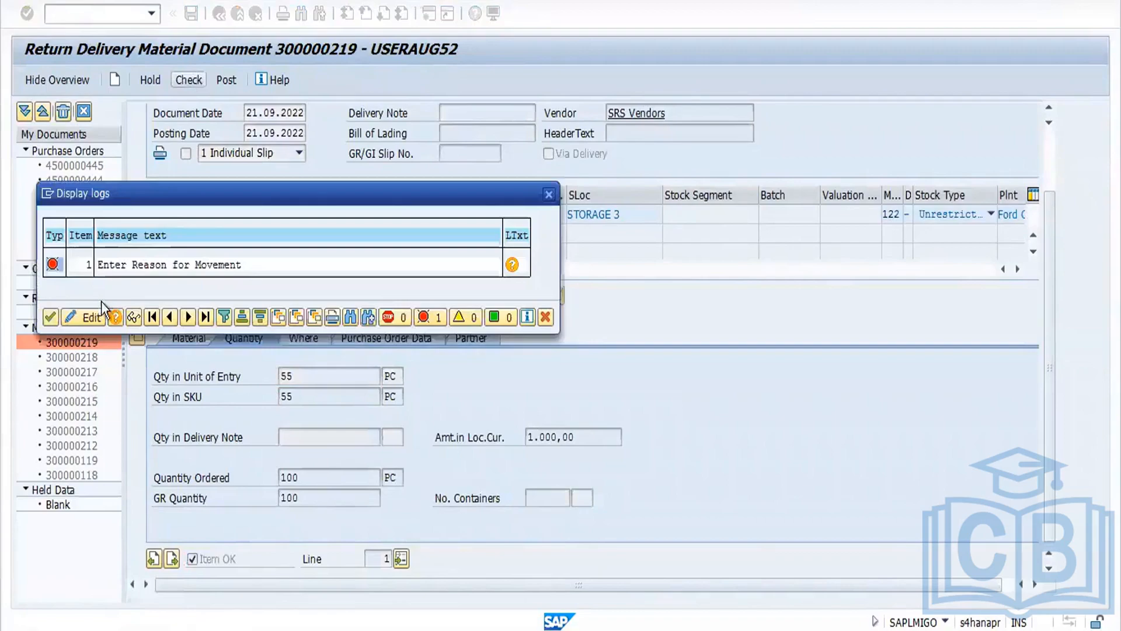
Step: Try to enter reason for movement 0010 for the return delivery item
click(51, 317)
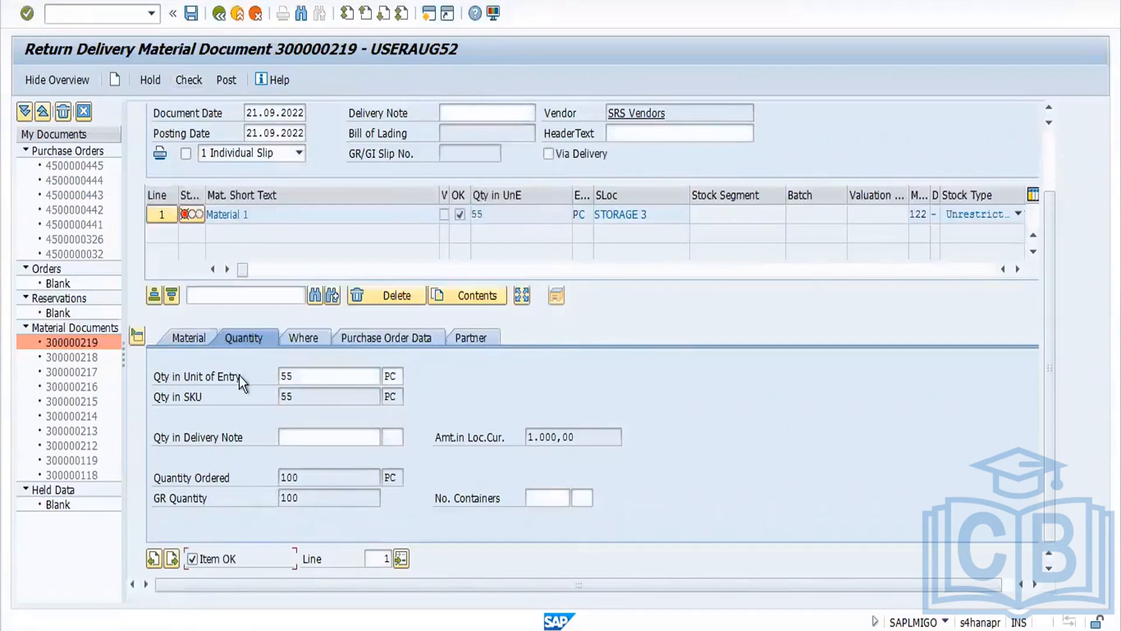
click(320, 342)
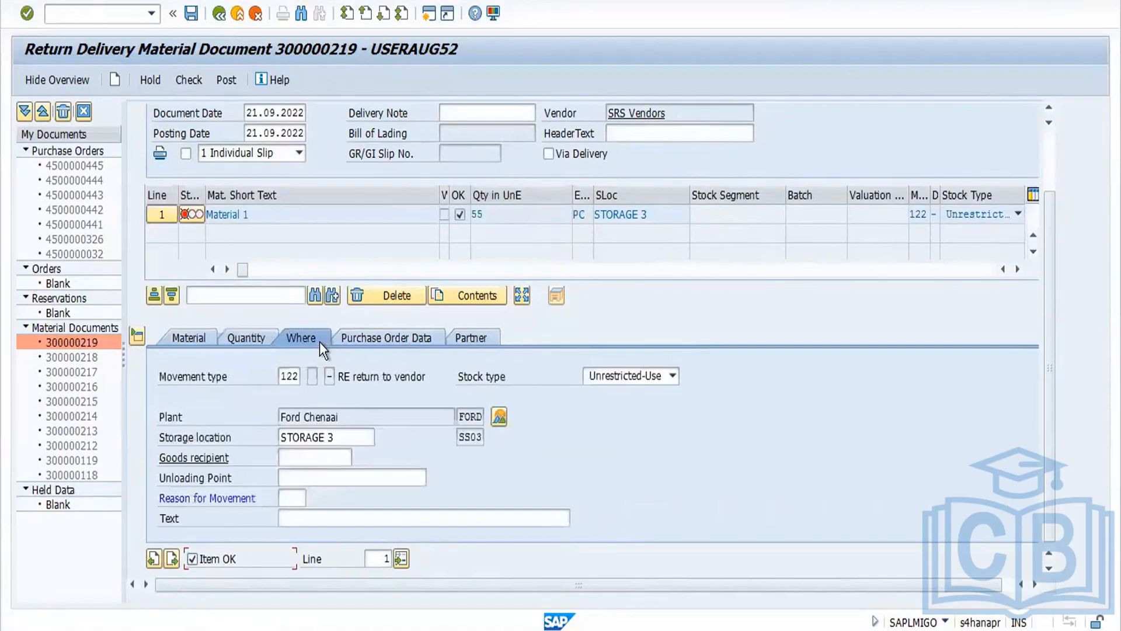
click(294, 500)
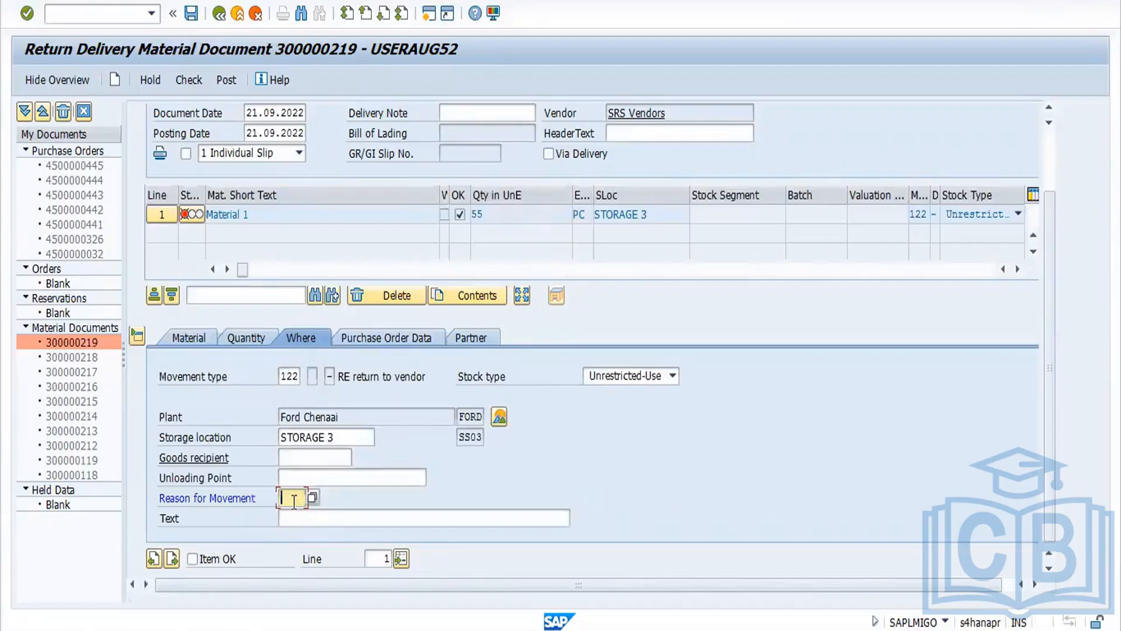
click(294, 500)
click(300, 516)
key(Return)
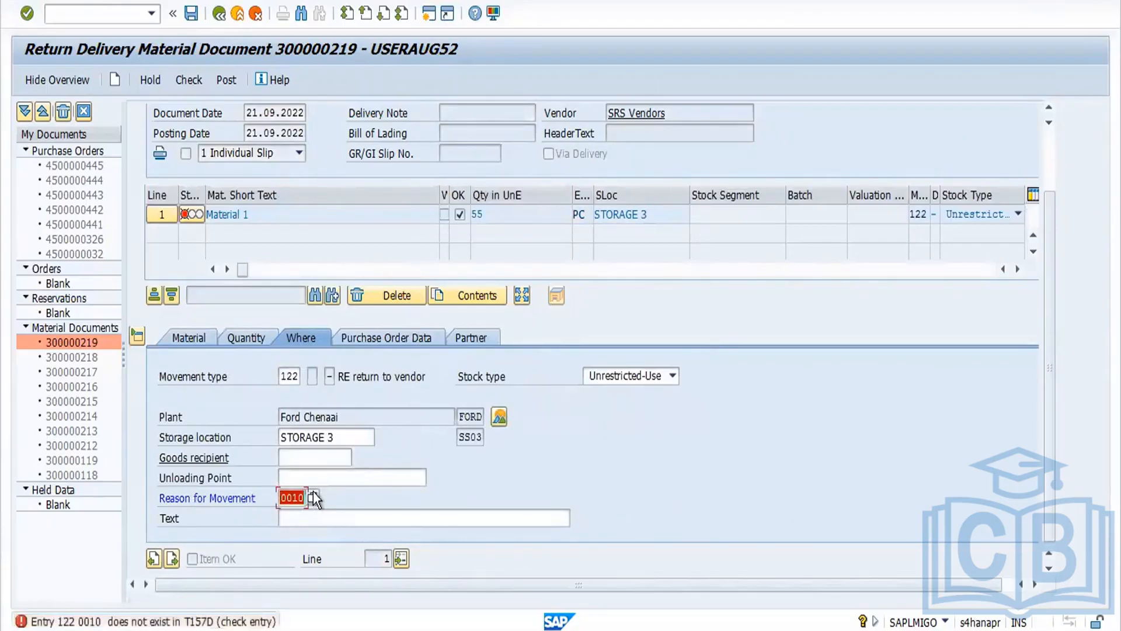
Step: Set the reason for movement to 2 (Incomplete) and mark the return item OK
click(313, 498)
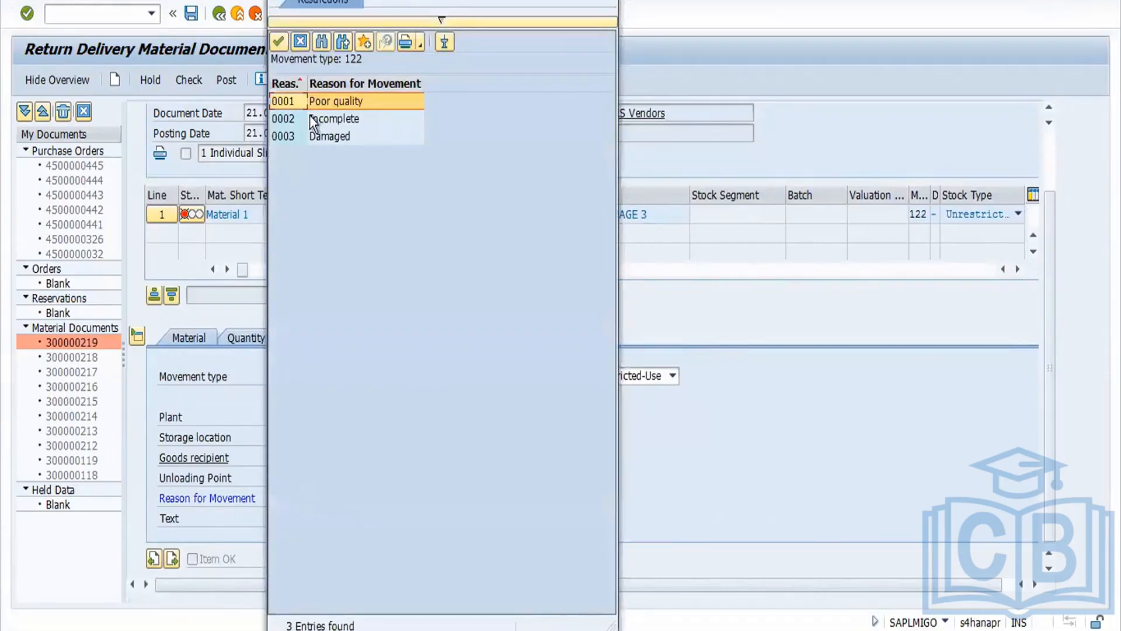
double_click(292, 117)
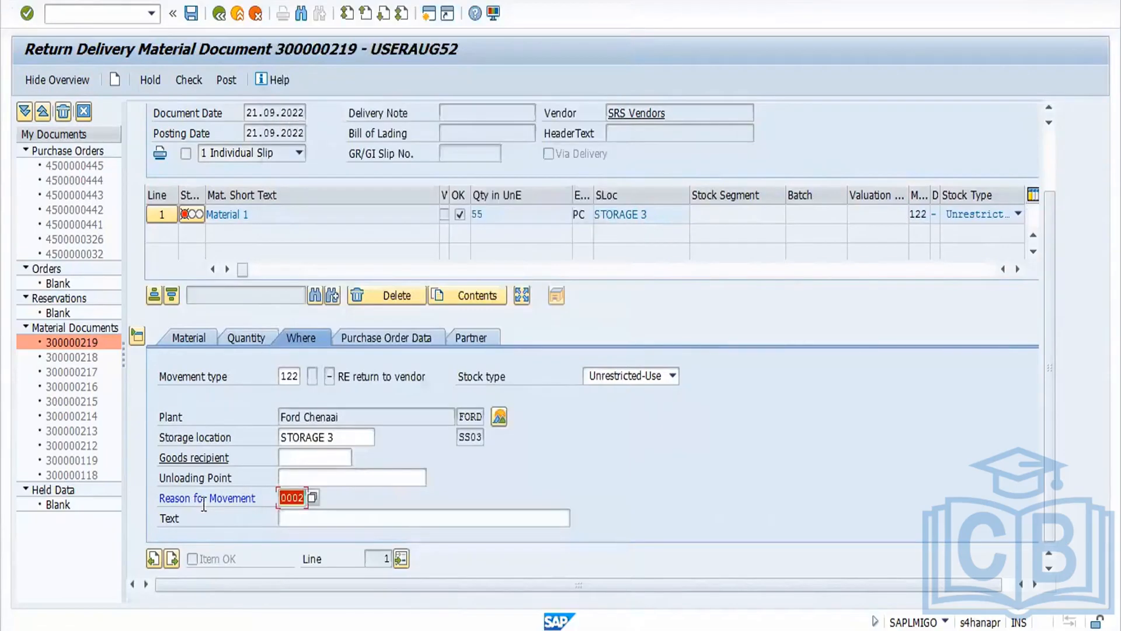
text(2)
key(Return)
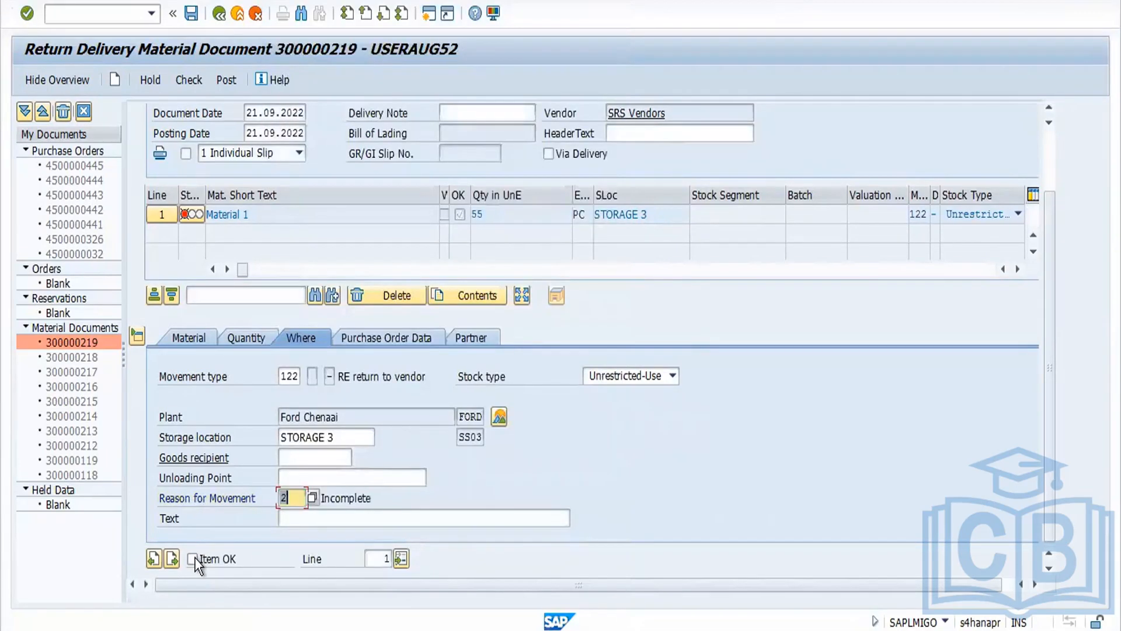
click(194, 558)
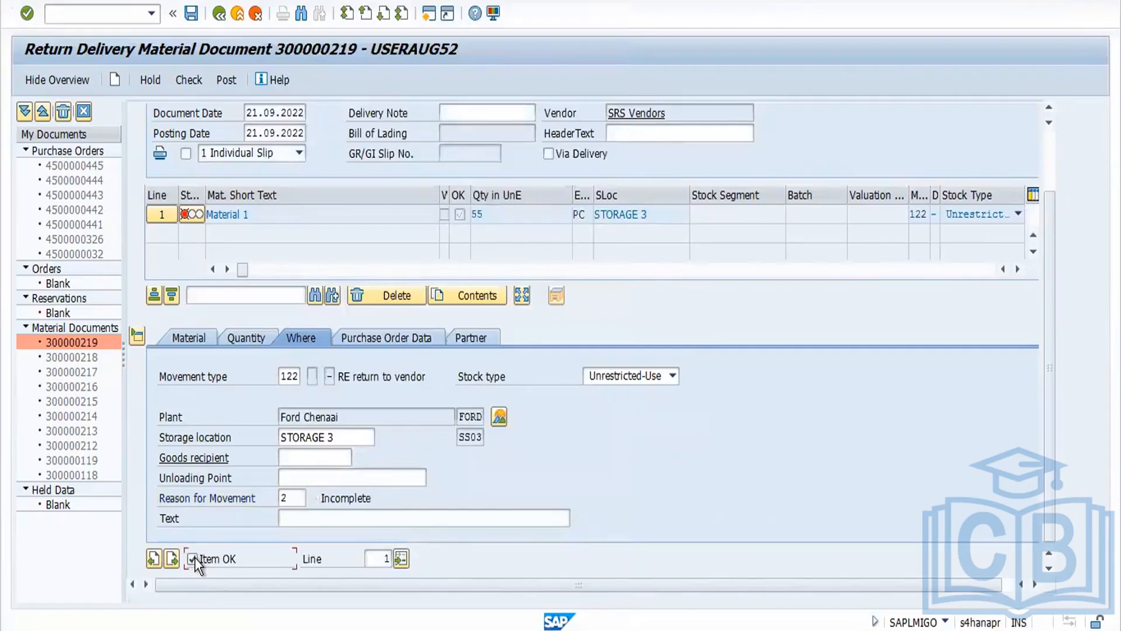
Step: Check and post the return delivery document
click(180, 82)
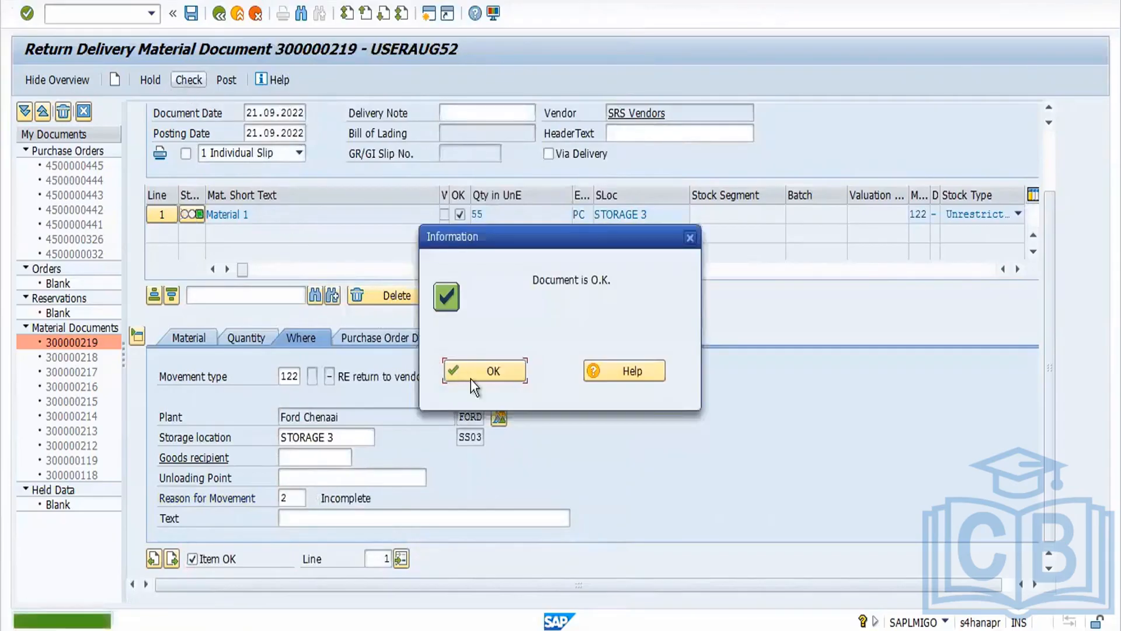
click(490, 369)
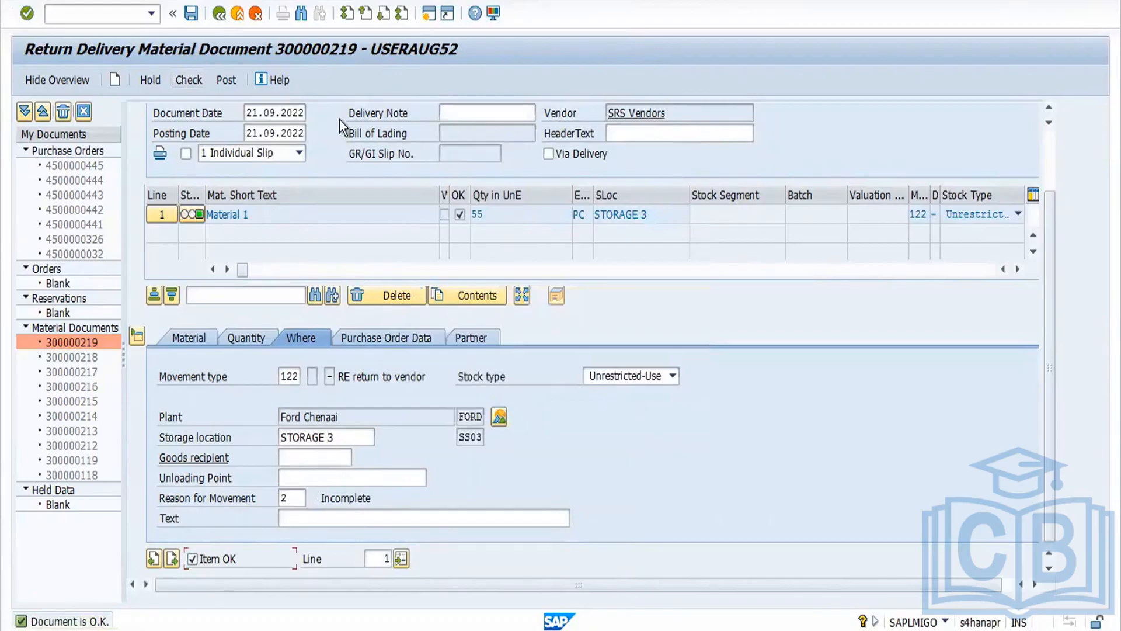
click(227, 80)
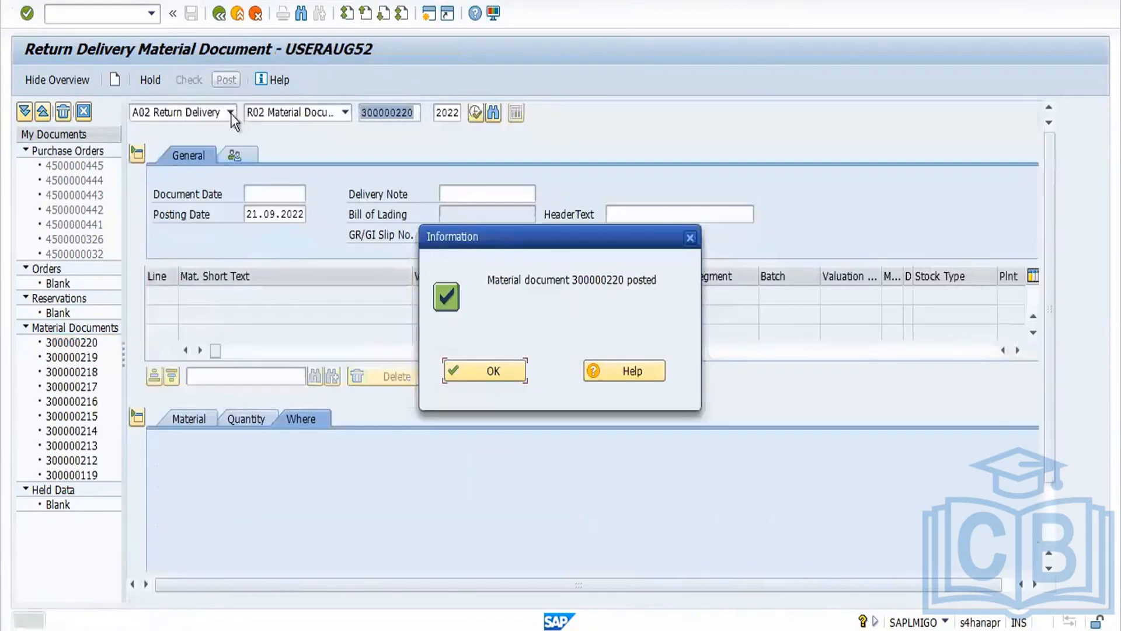
click(500, 364)
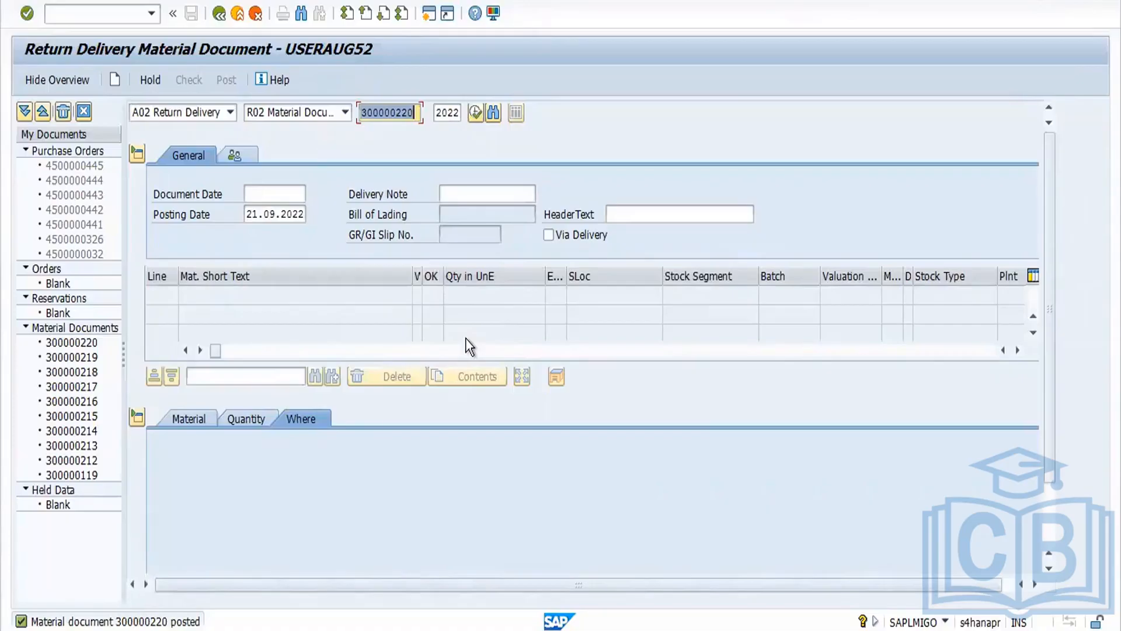
Step: Open Create Purchase Order (ME21N) and select vendor 3701 SRS Vendors
click(115, 11)
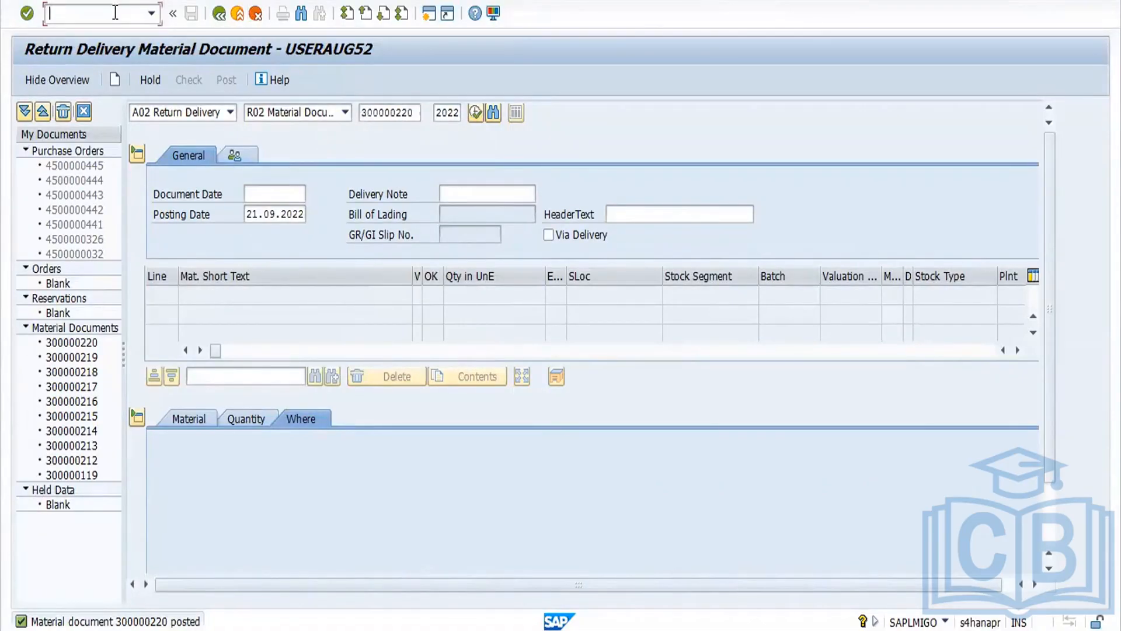
text(/nme21)
key(Return)
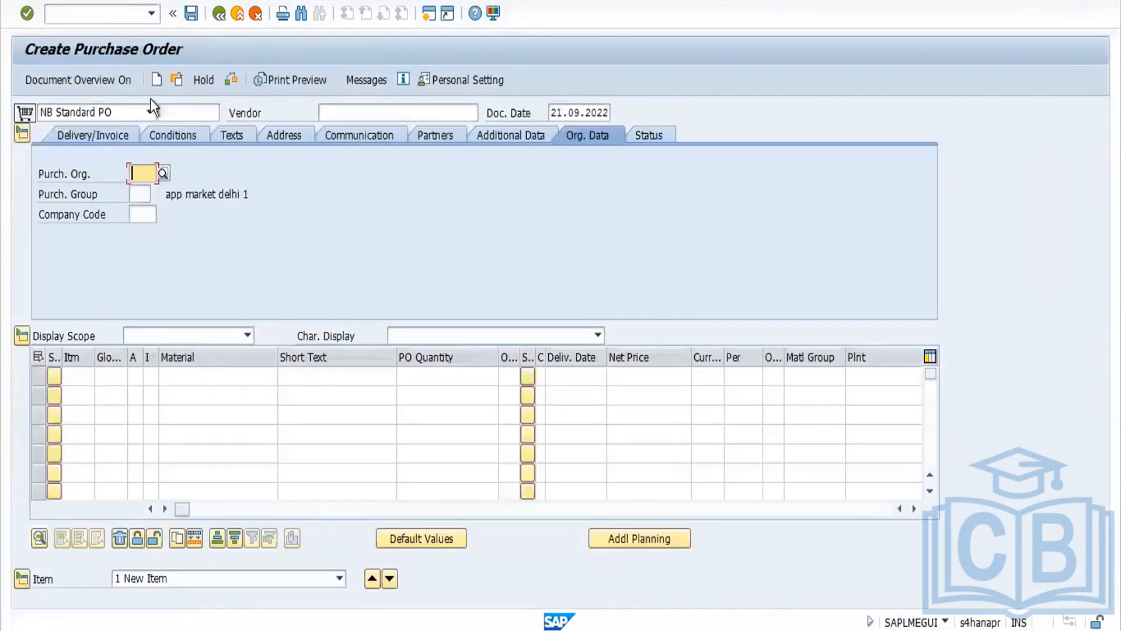
click(339, 108)
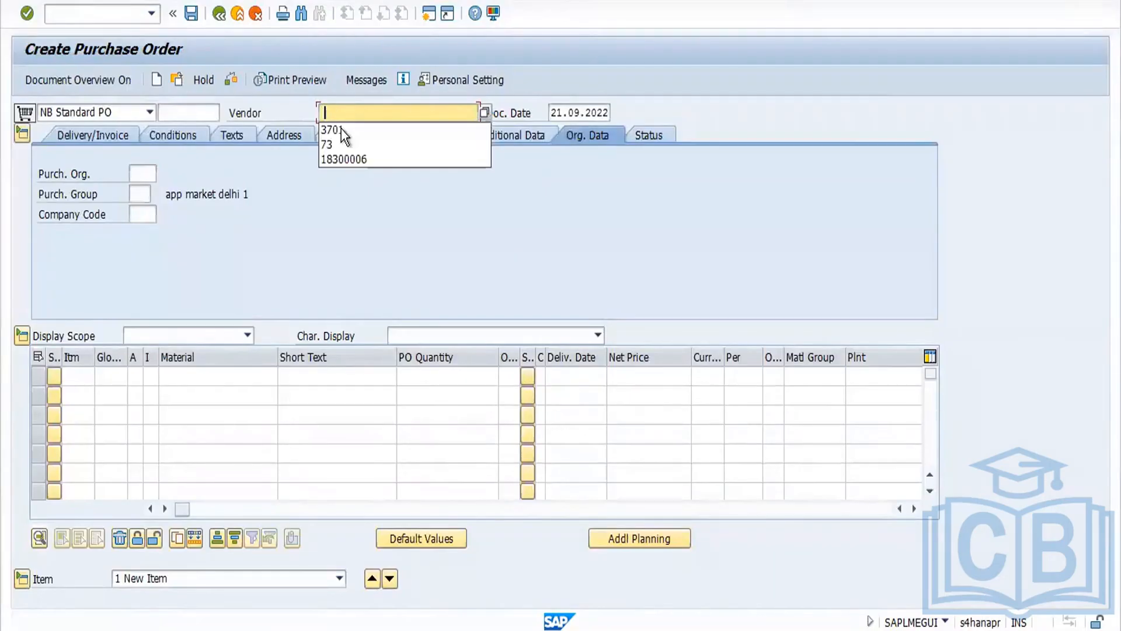
click(345, 131)
key(Return)
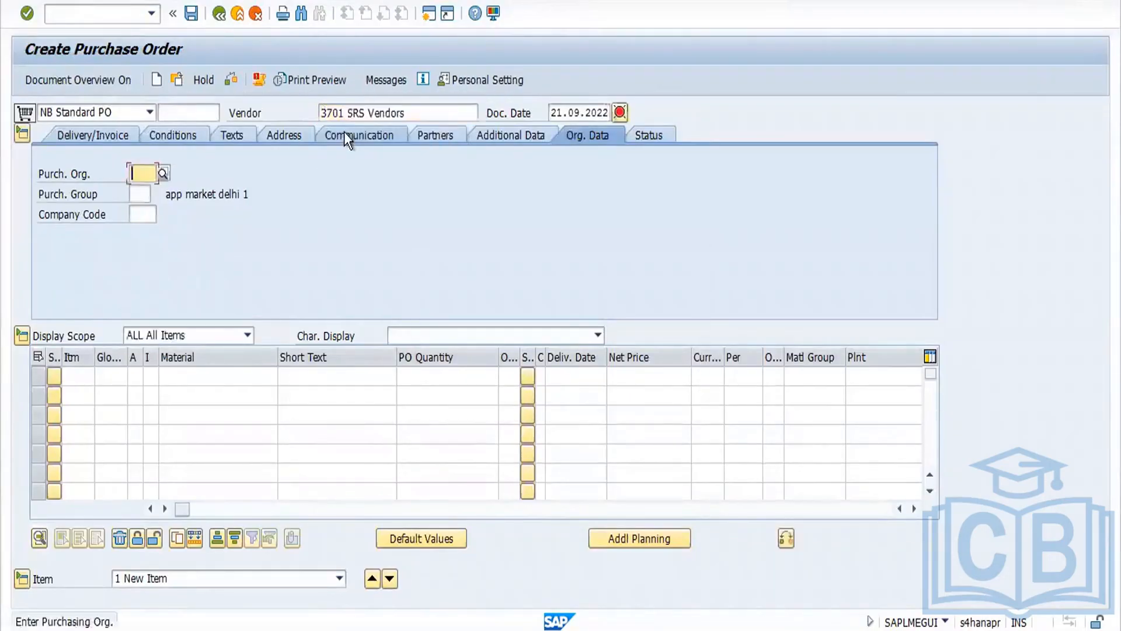
Step: Set purchasing organization FORD, purchasing group 001 and company code FORD
click(140, 173)
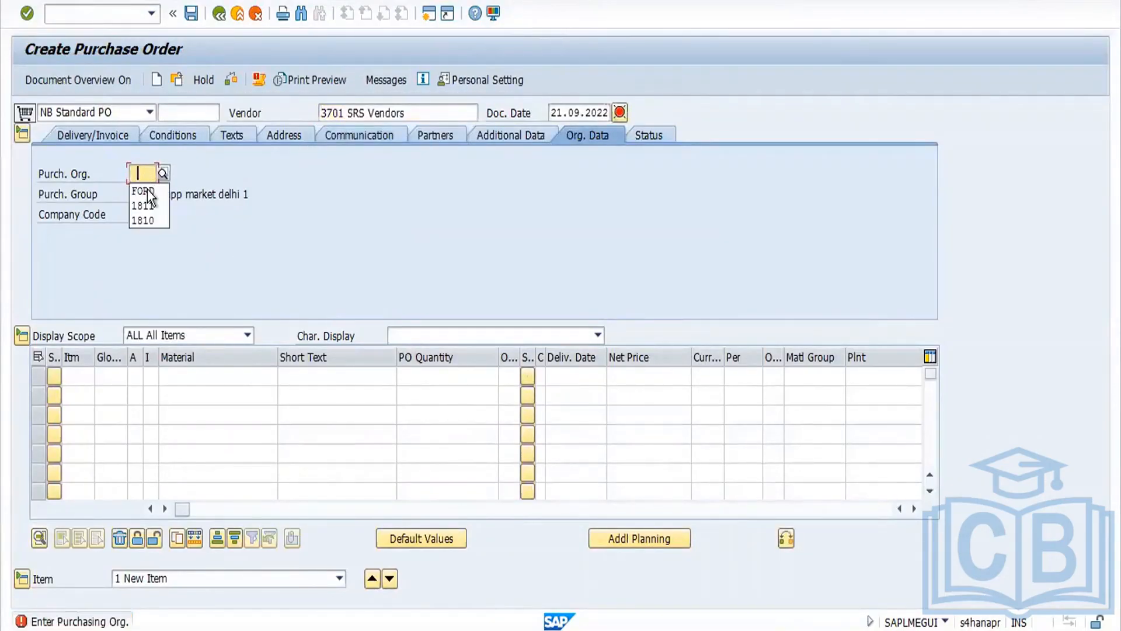
click(147, 193)
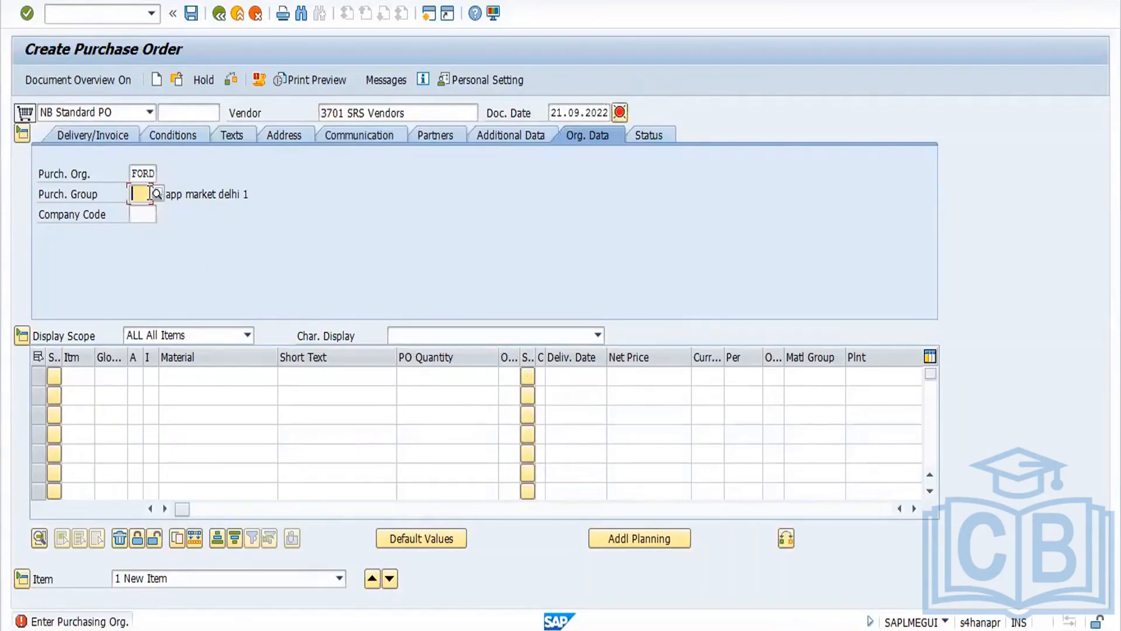
click(150, 193)
click(151, 211)
click(152, 214)
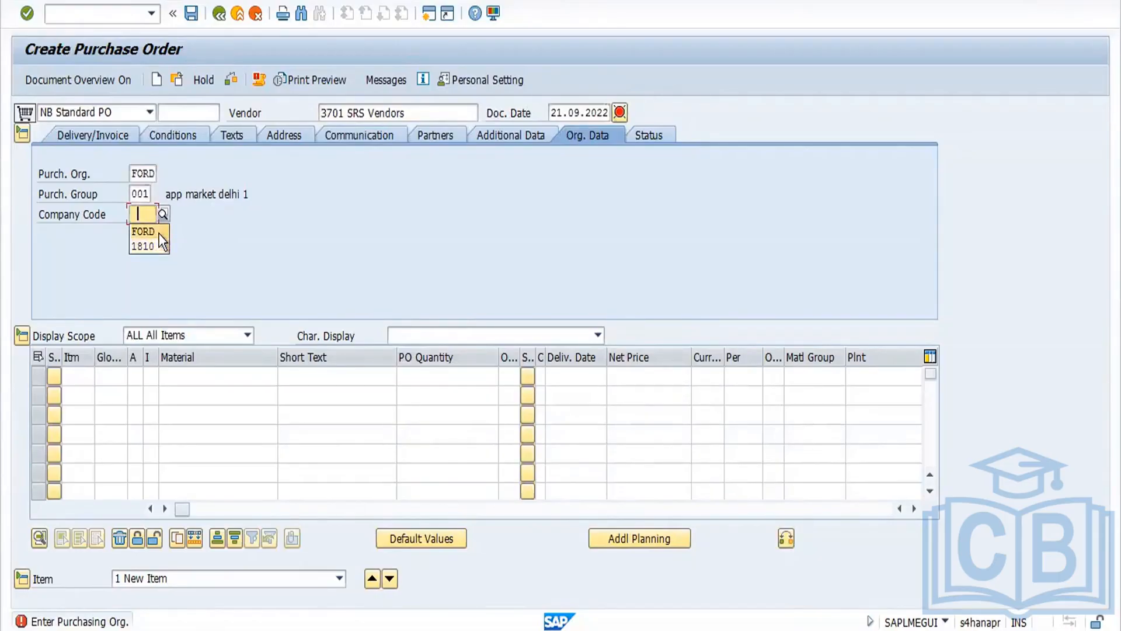
click(146, 231)
key(Return)
Step: Add Material 1 as the first item line with plant FORD (Ford Chenaai)
click(202, 377)
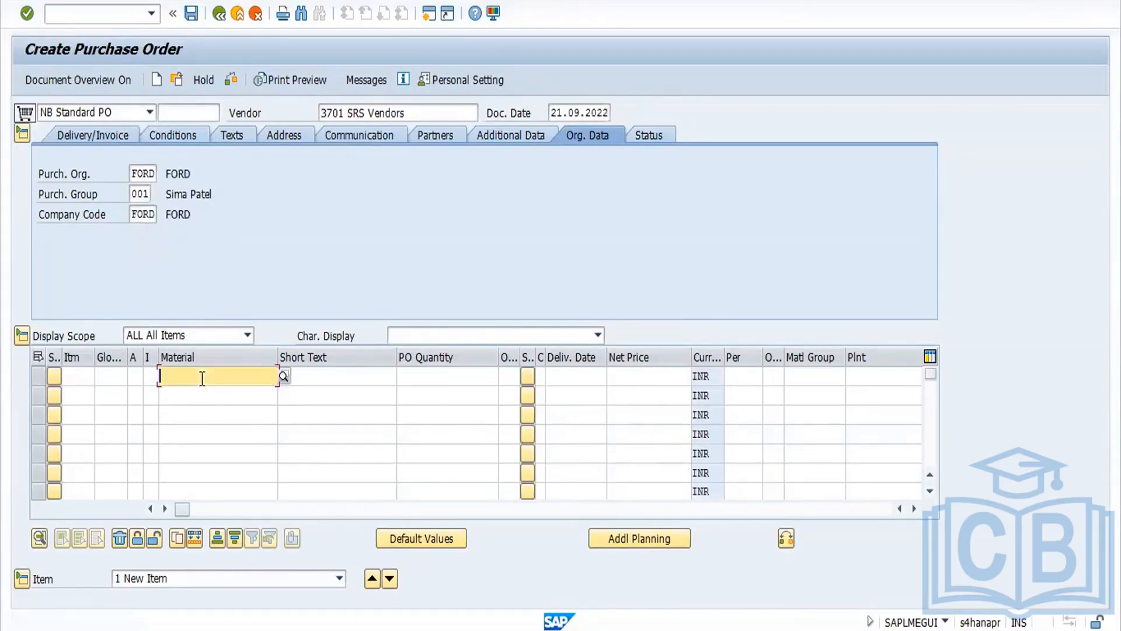
click(208, 395)
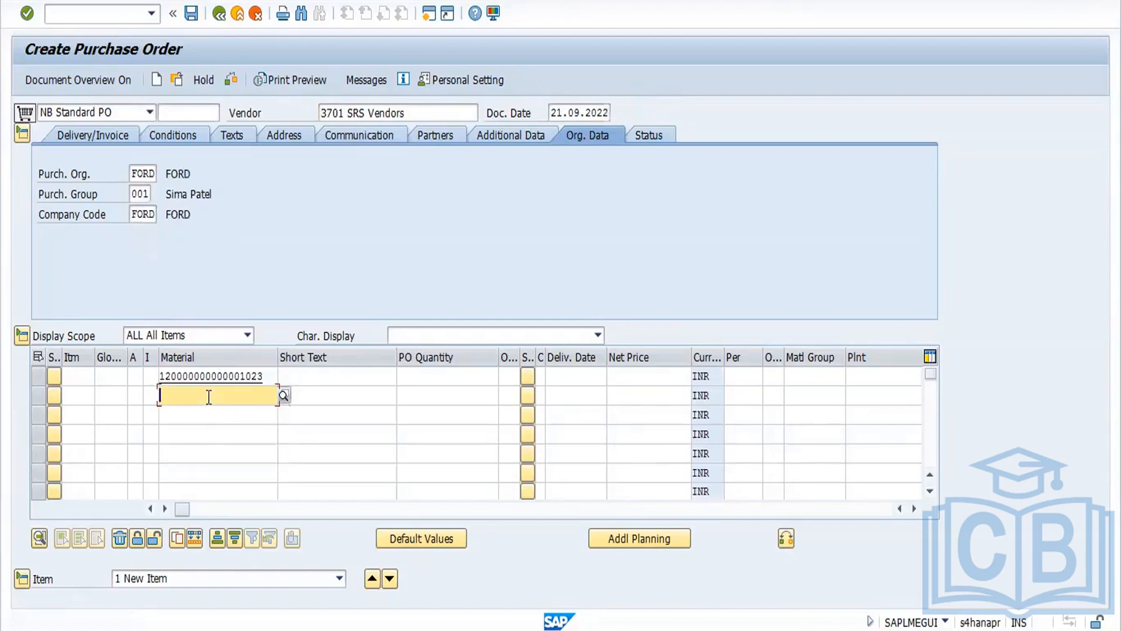
key(Return)
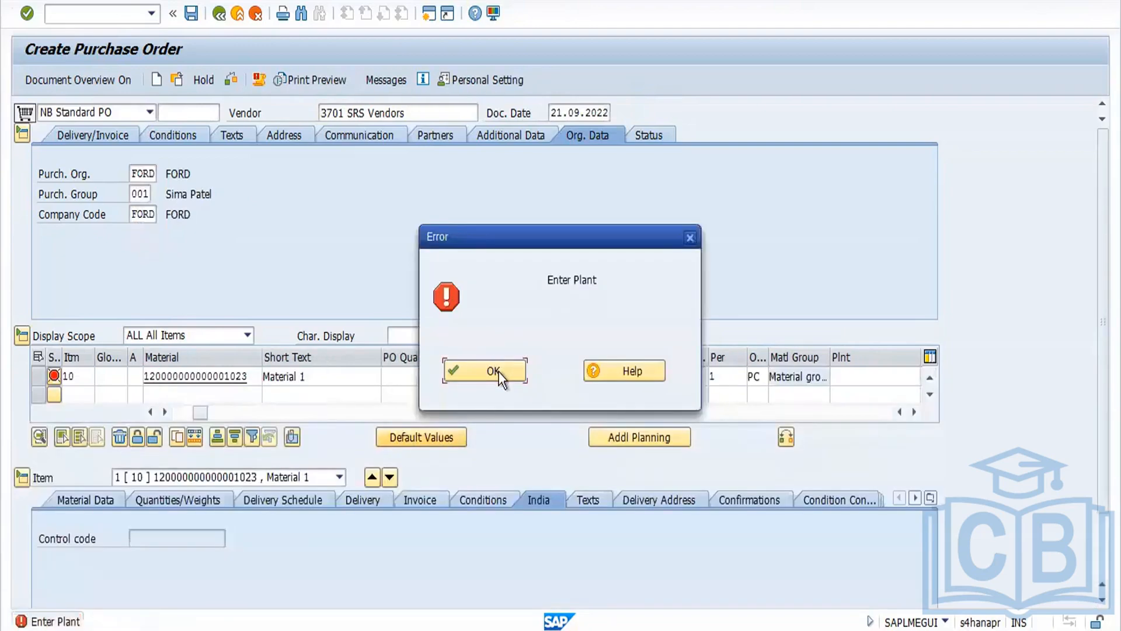
click(496, 373)
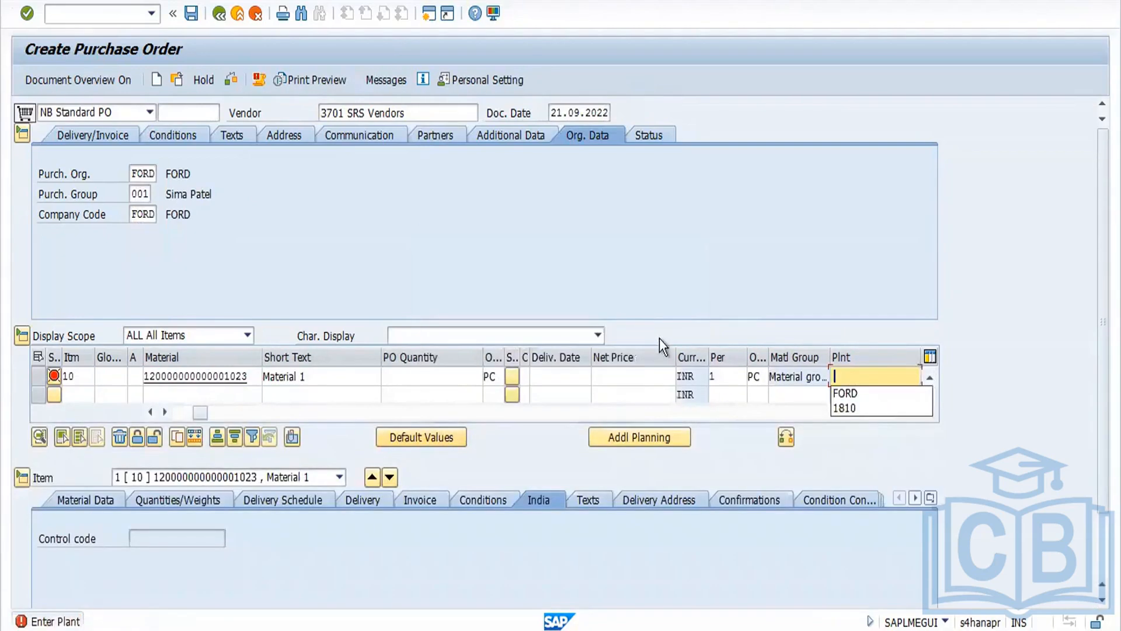
click(854, 397)
key(Return)
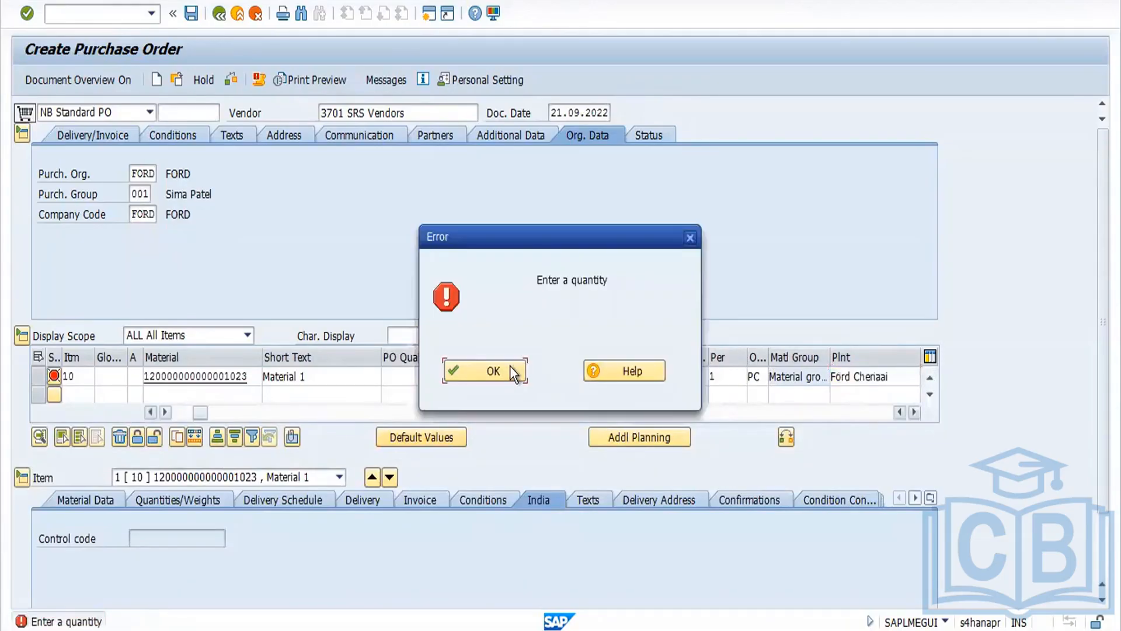
Step: Set the item's PO quantity to 1
click(509, 370)
text(1)
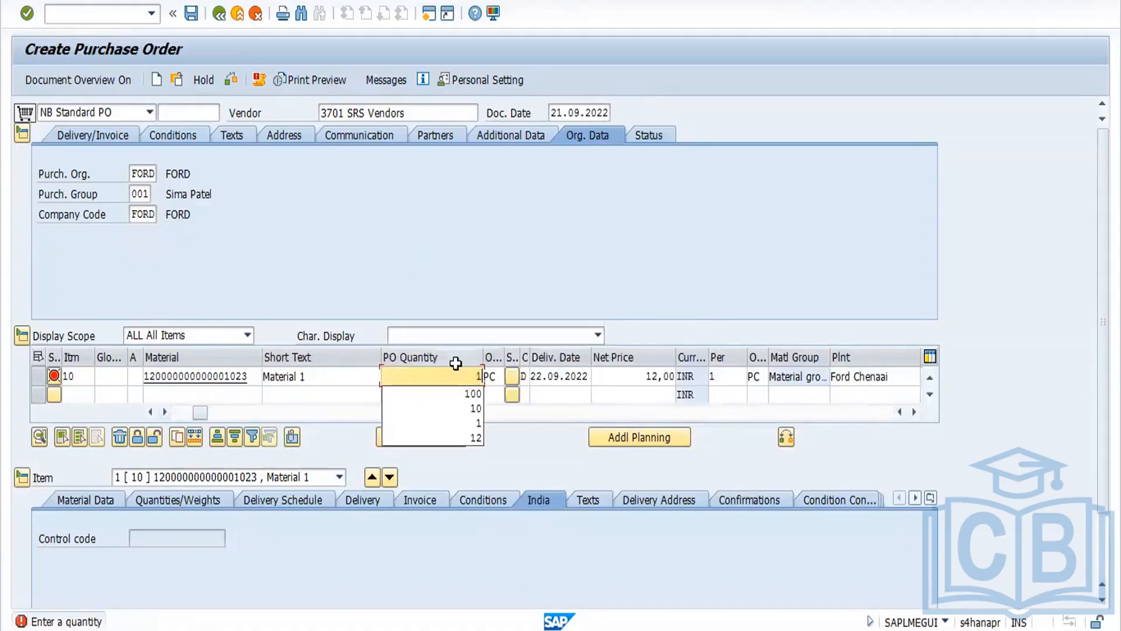
key(Return)
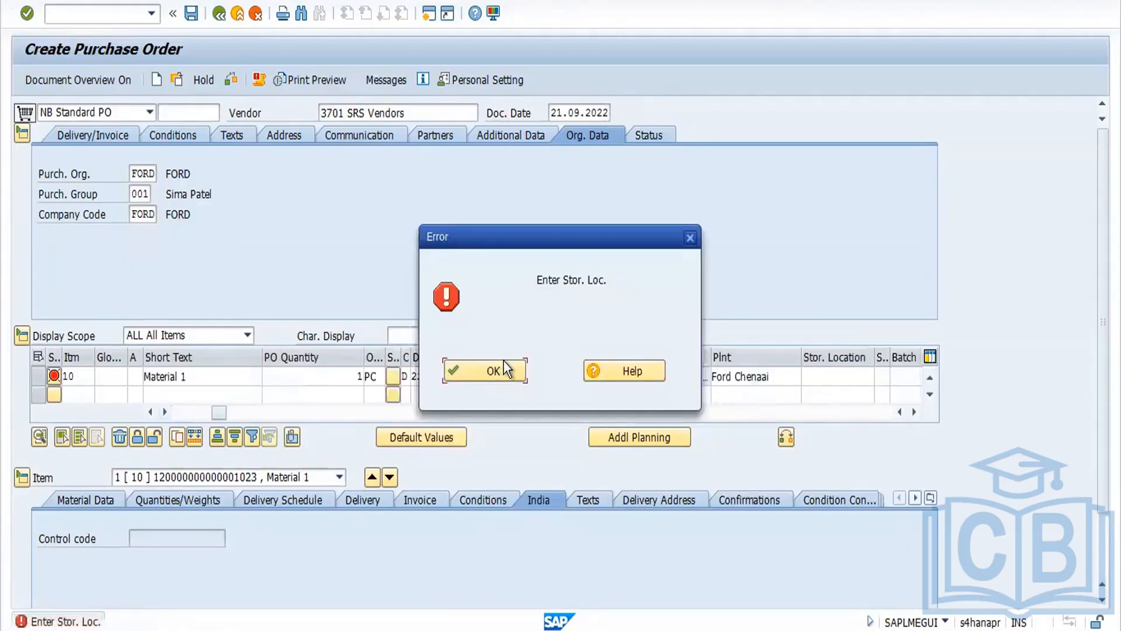
click(500, 370)
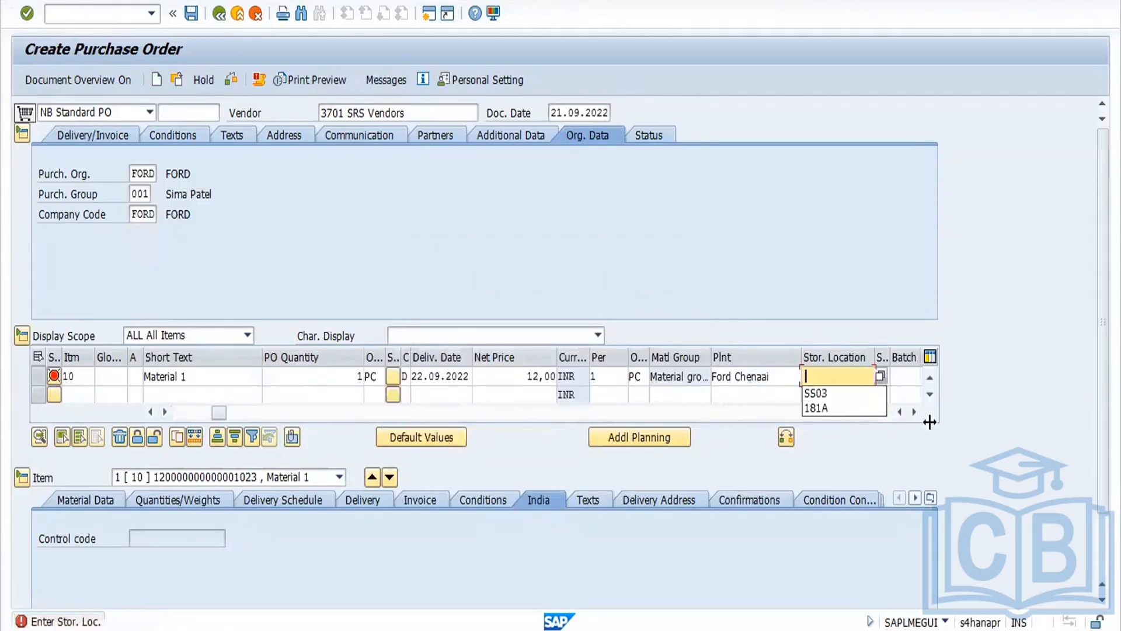
Step: Set the item's storage location to SS03
click(830, 393)
key(Return)
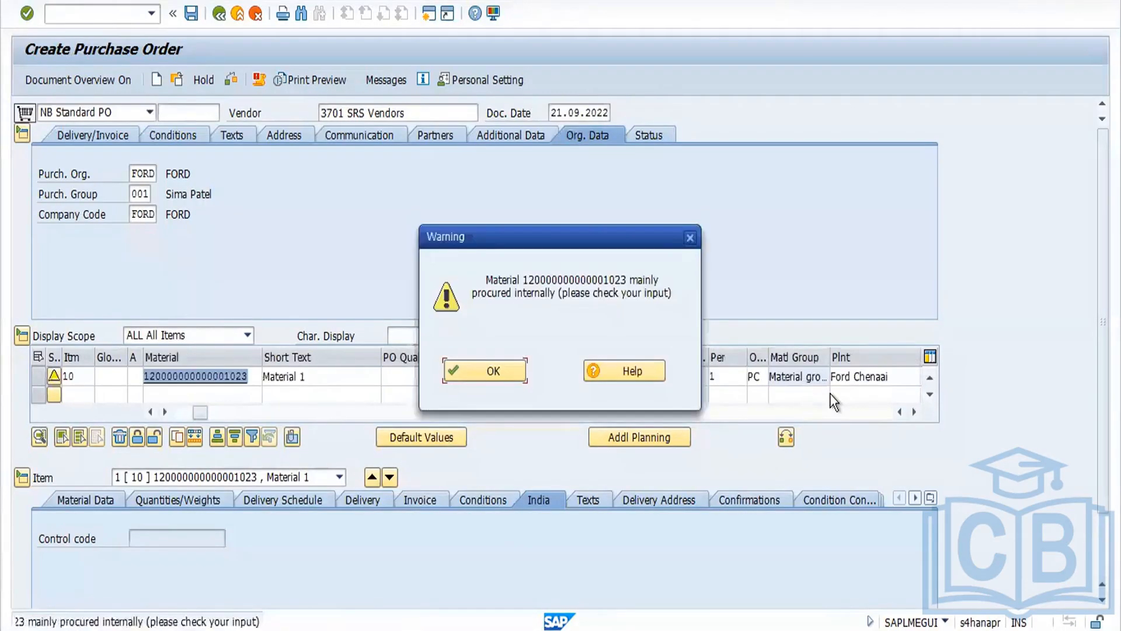
click(497, 377)
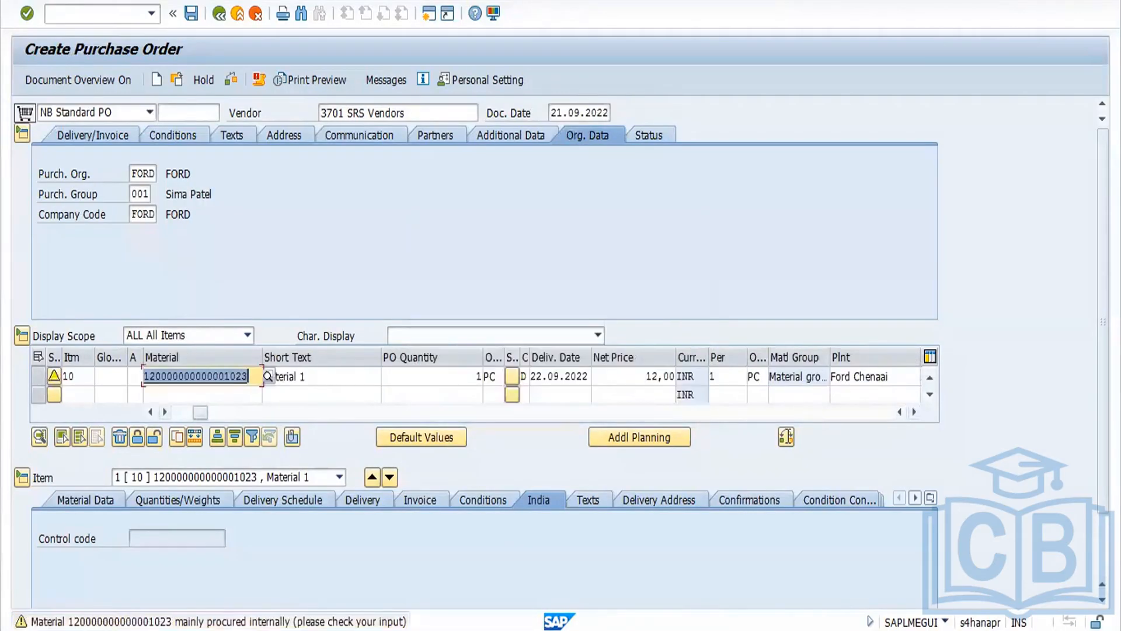
Step: Mark the purchase order item as a returns item
click(914, 411)
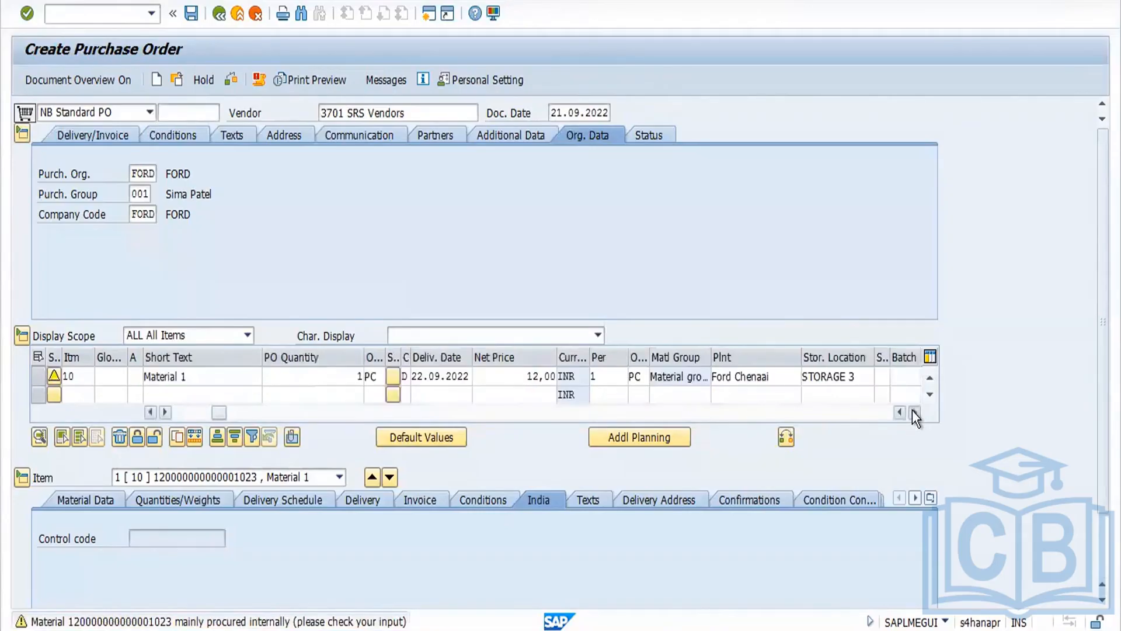
click(913, 412)
click(914, 411)
click(913, 411)
click(913, 411)
click(913, 411)
click(914, 411)
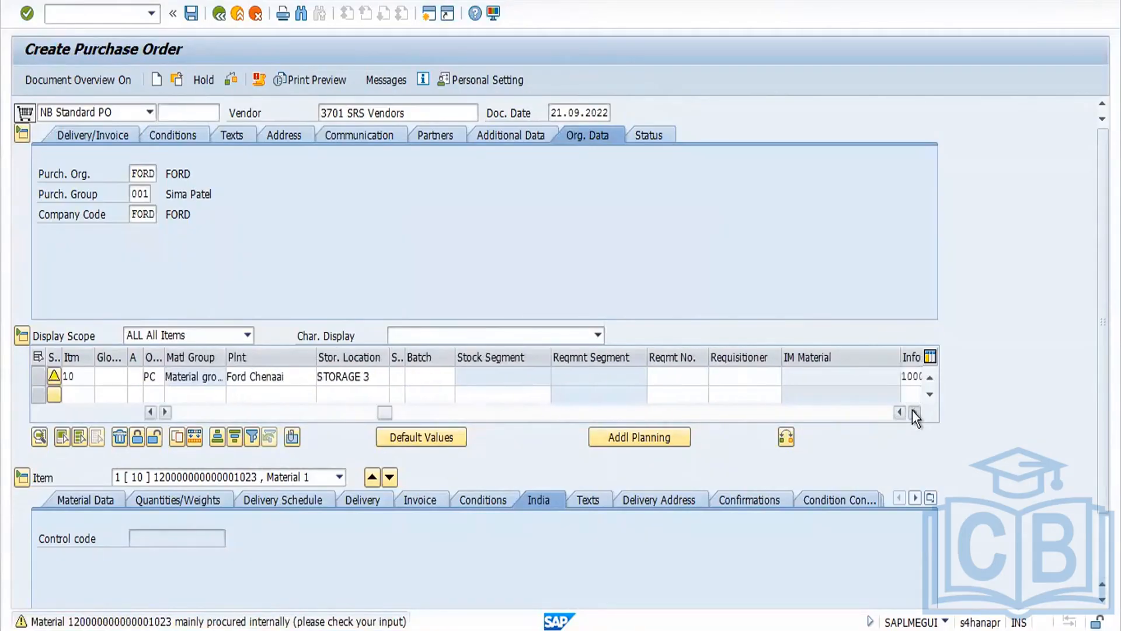
click(913, 411)
click(914, 411)
click(914, 411)
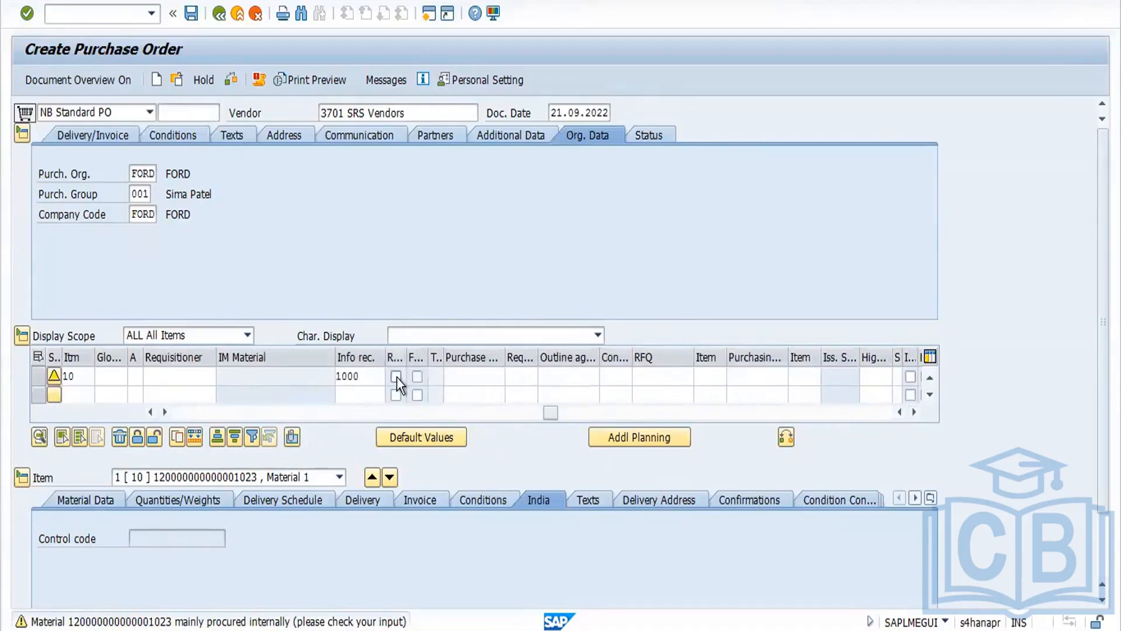
Step: Check and save the purchase order
click(232, 80)
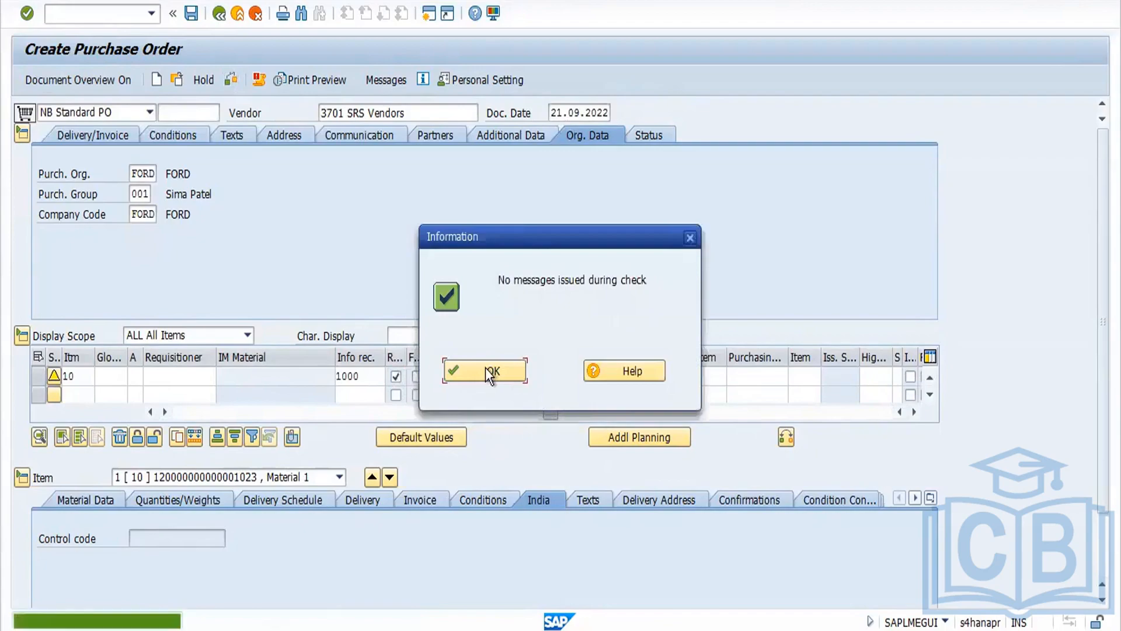
click(486, 371)
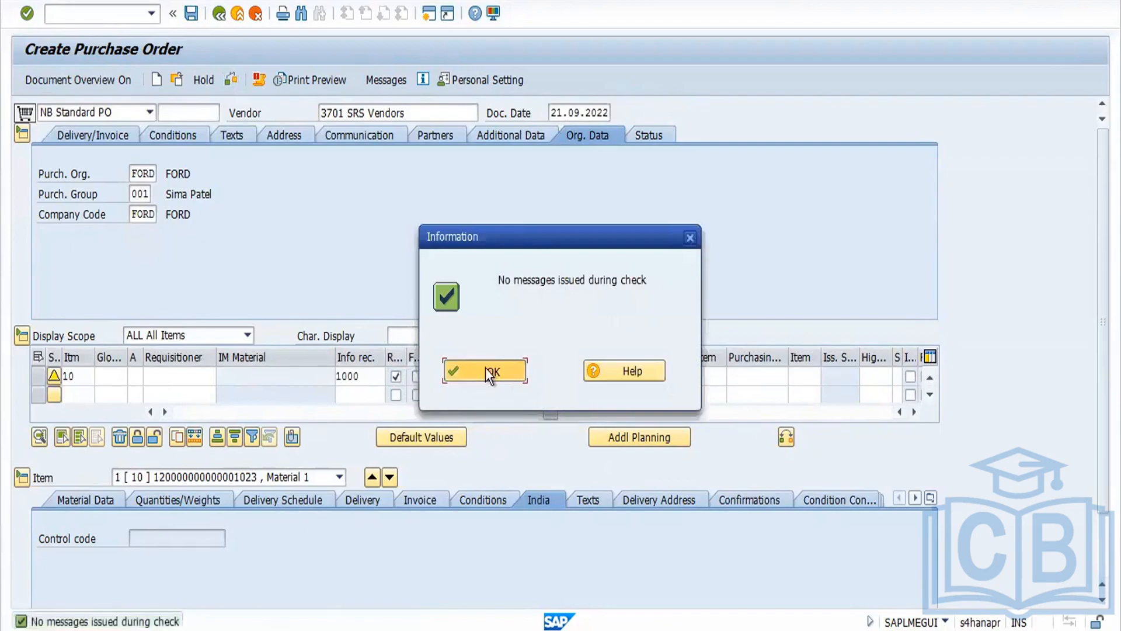
click(194, 19)
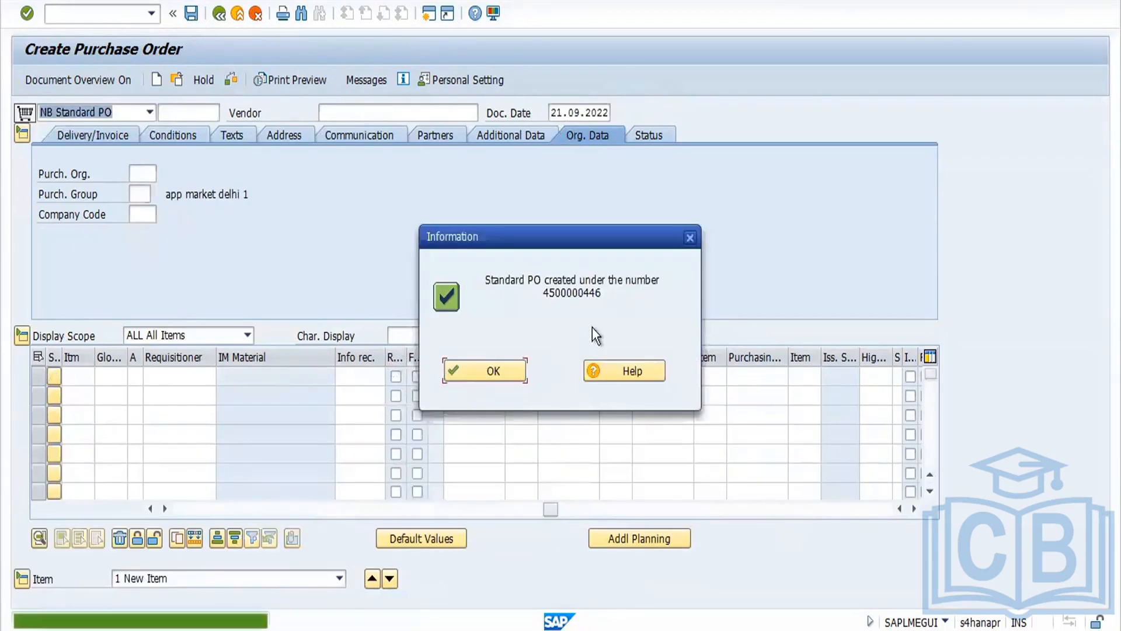
click(495, 375)
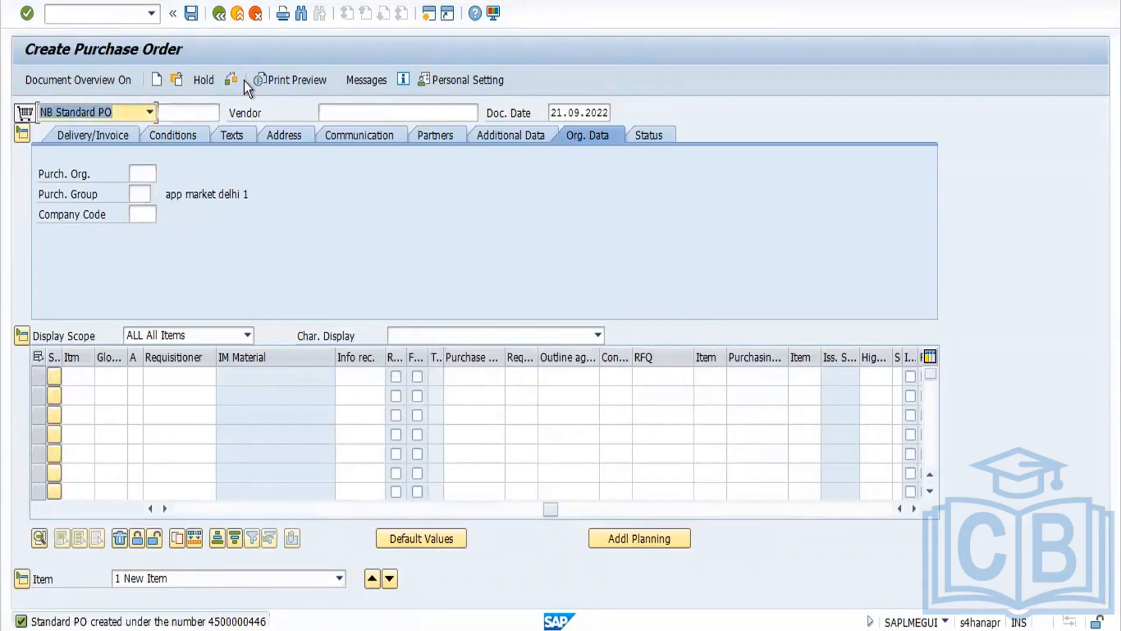
click(181, 79)
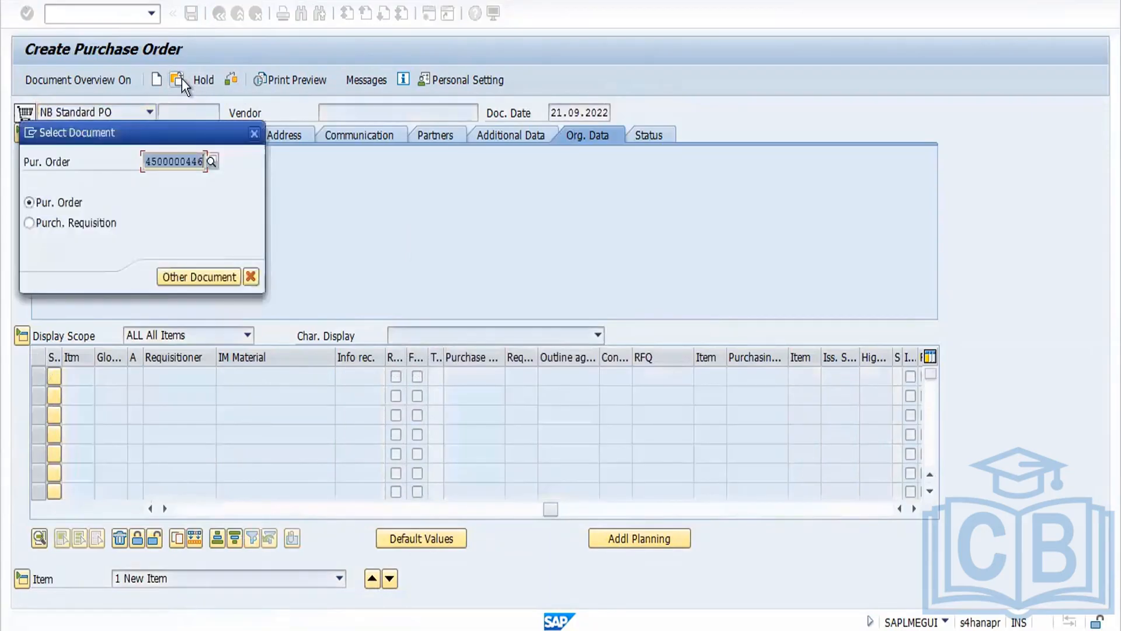
key(Return)
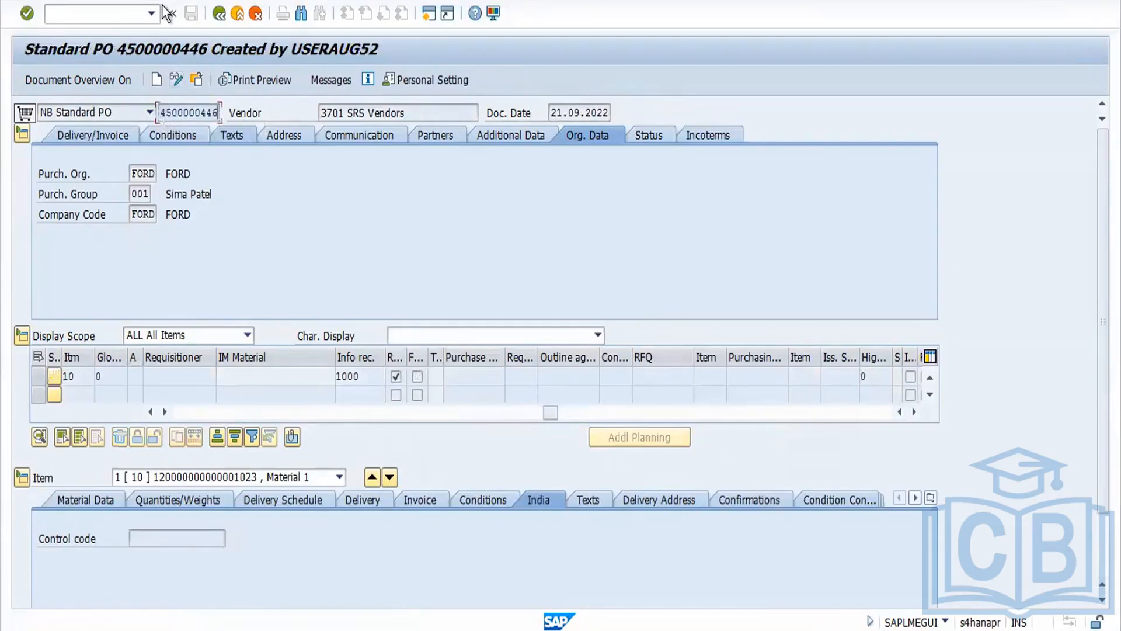
click(220, 12)
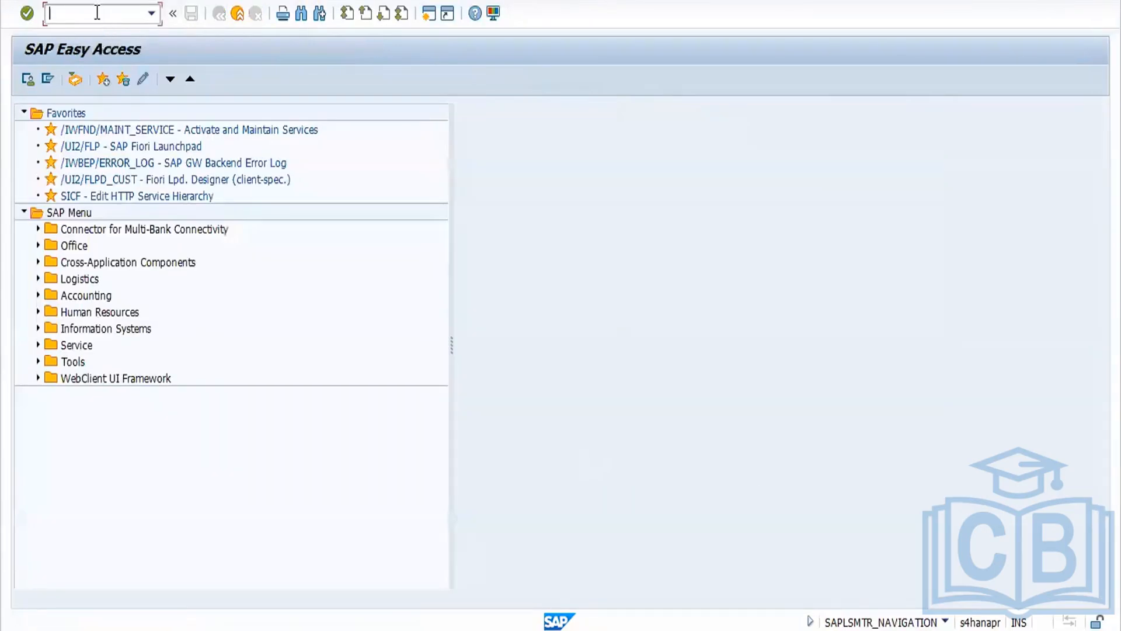
text(migo)
key(Return)
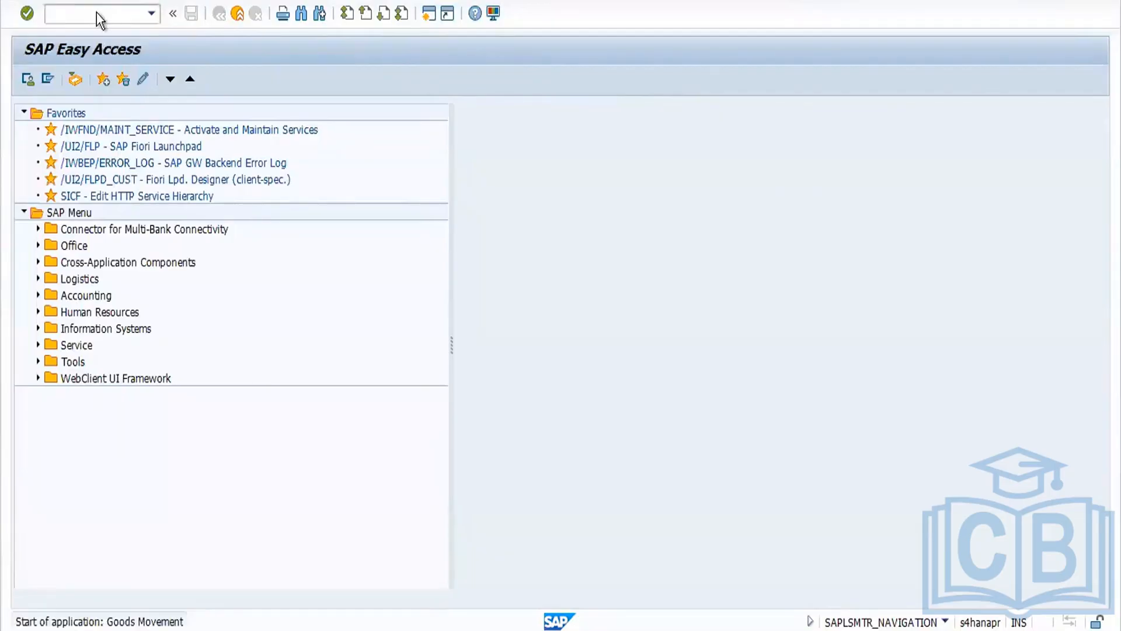
click(231, 113)
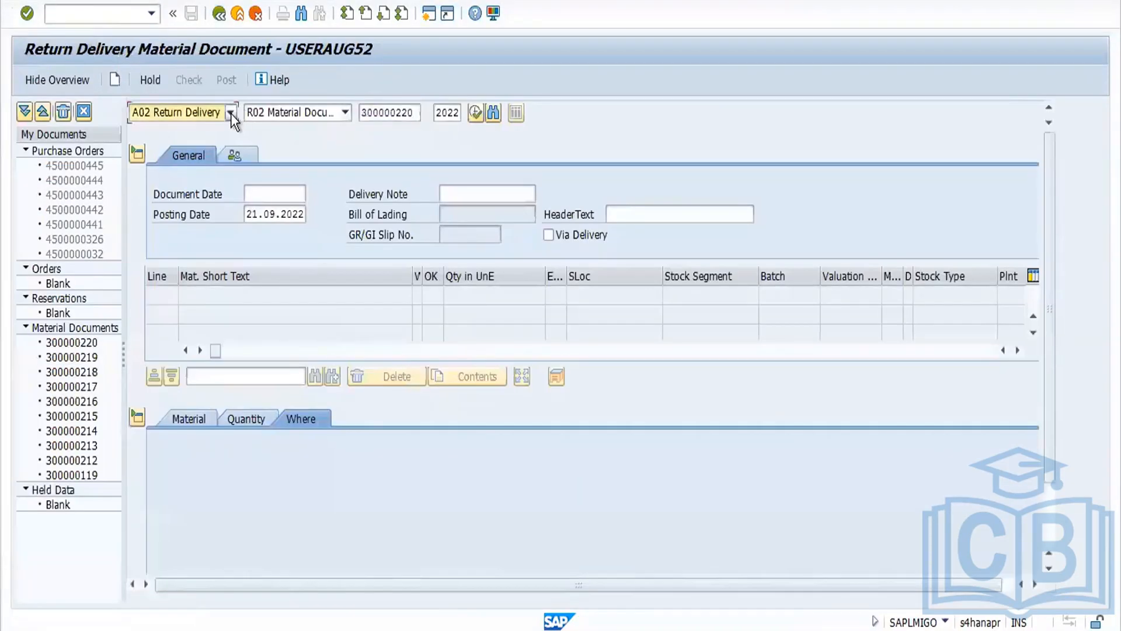
click(224, 132)
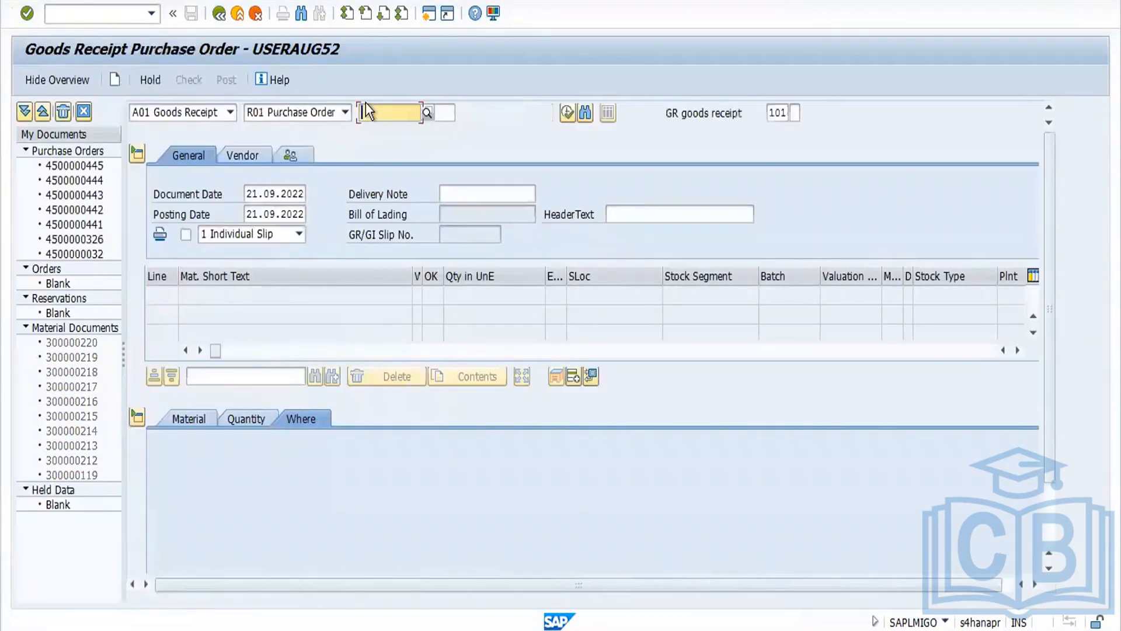
text(4500000446)
key(Return)
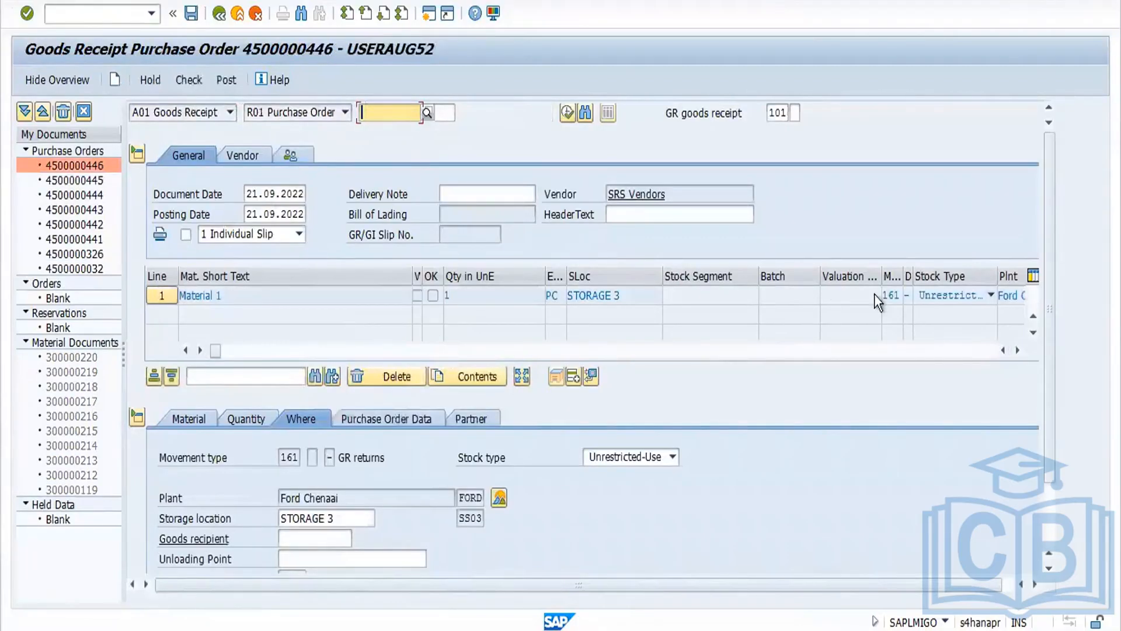
Step: Open the material's stock overview for plant FORD from the goods receipt item, then return to the item
click(890, 295)
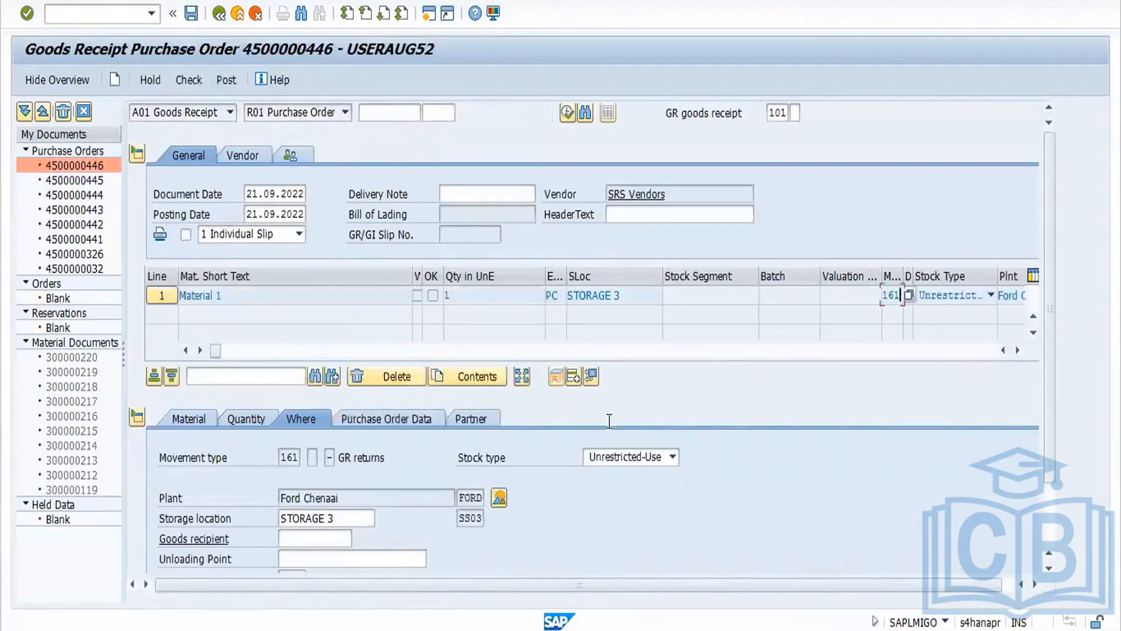
click(498, 499)
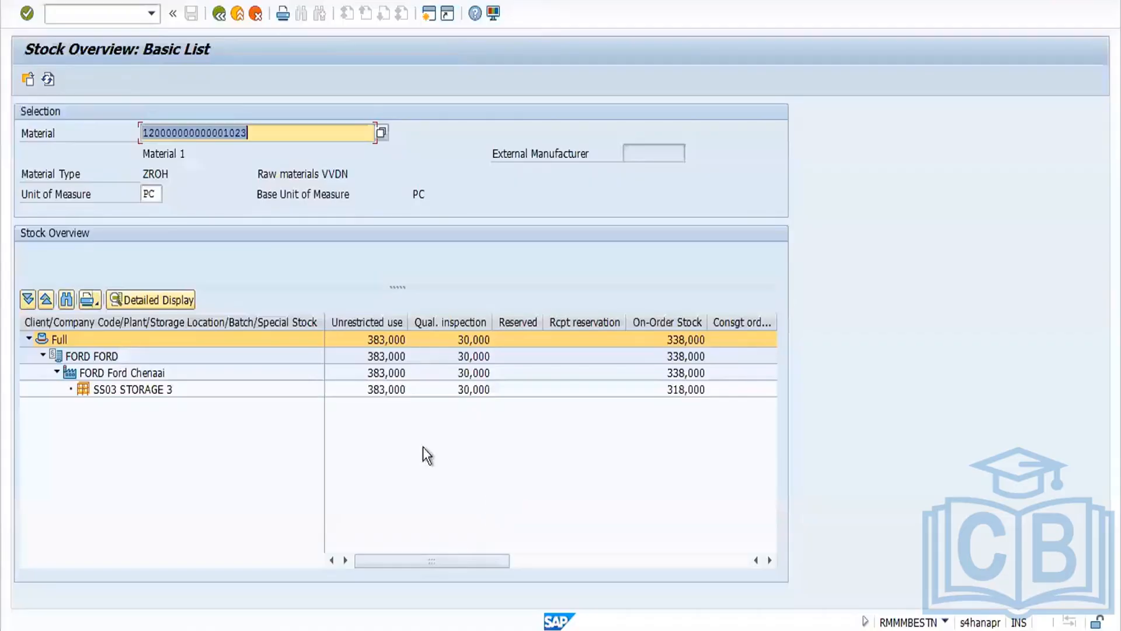
click(219, 13)
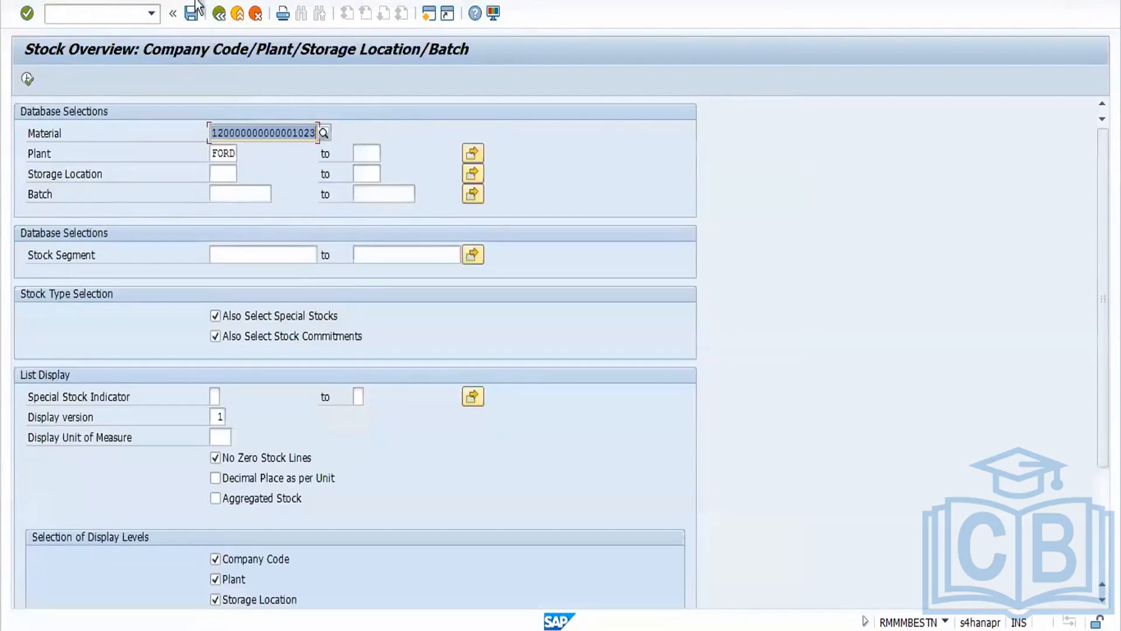
click(219, 14)
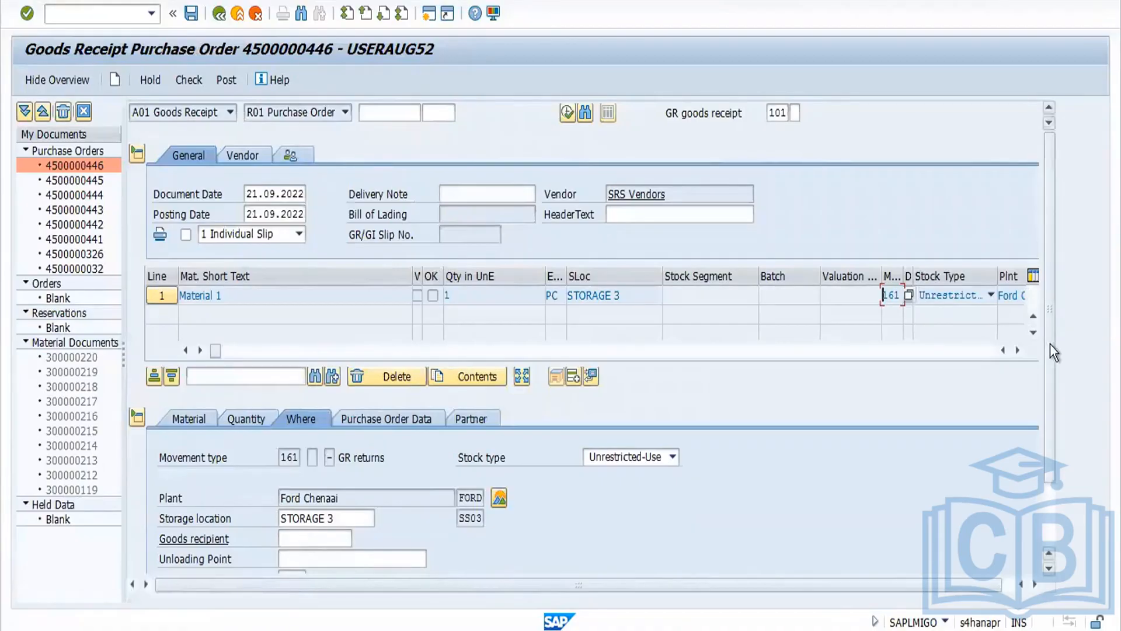
Step: Mark the return item as OK, then check and post the goods movement
drag(1050, 343, 1050, 510)
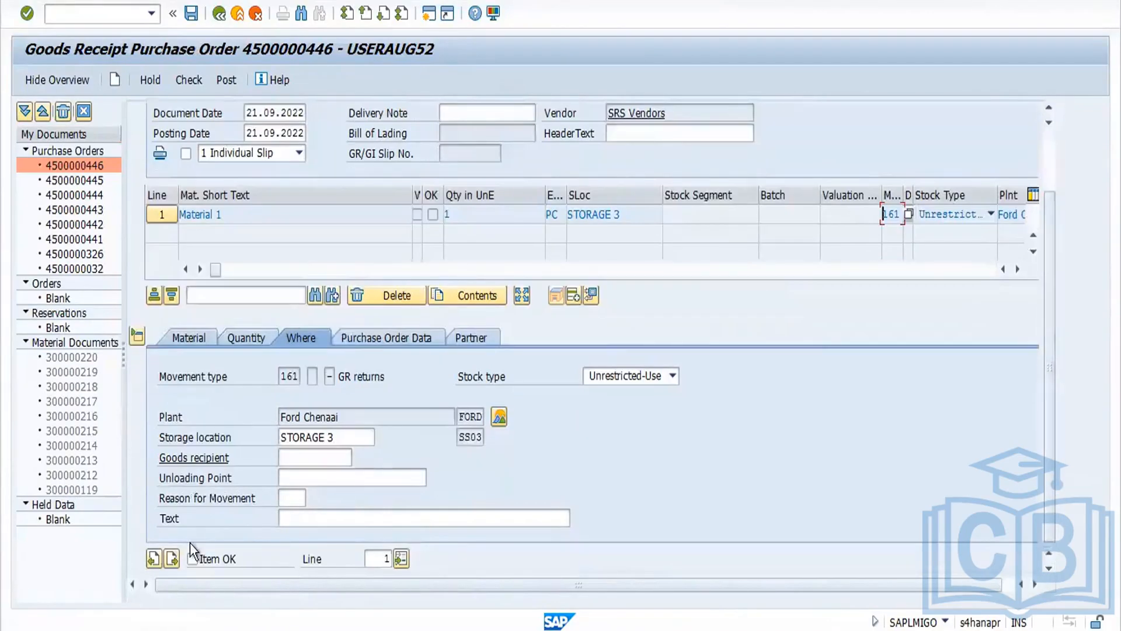
click(192, 559)
click(187, 78)
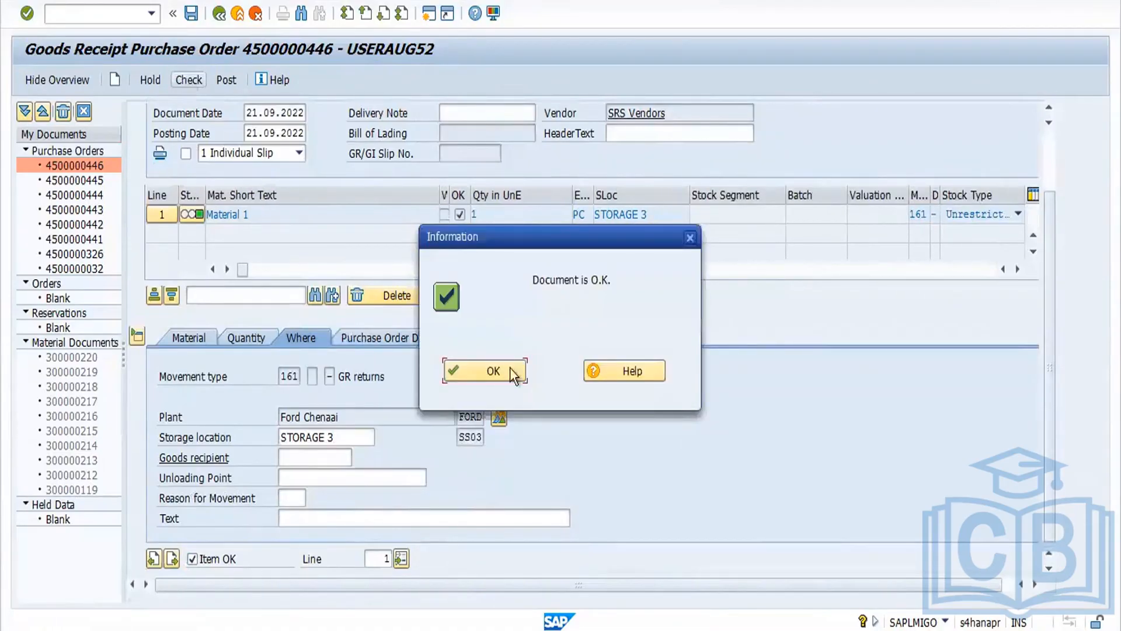
click(508, 371)
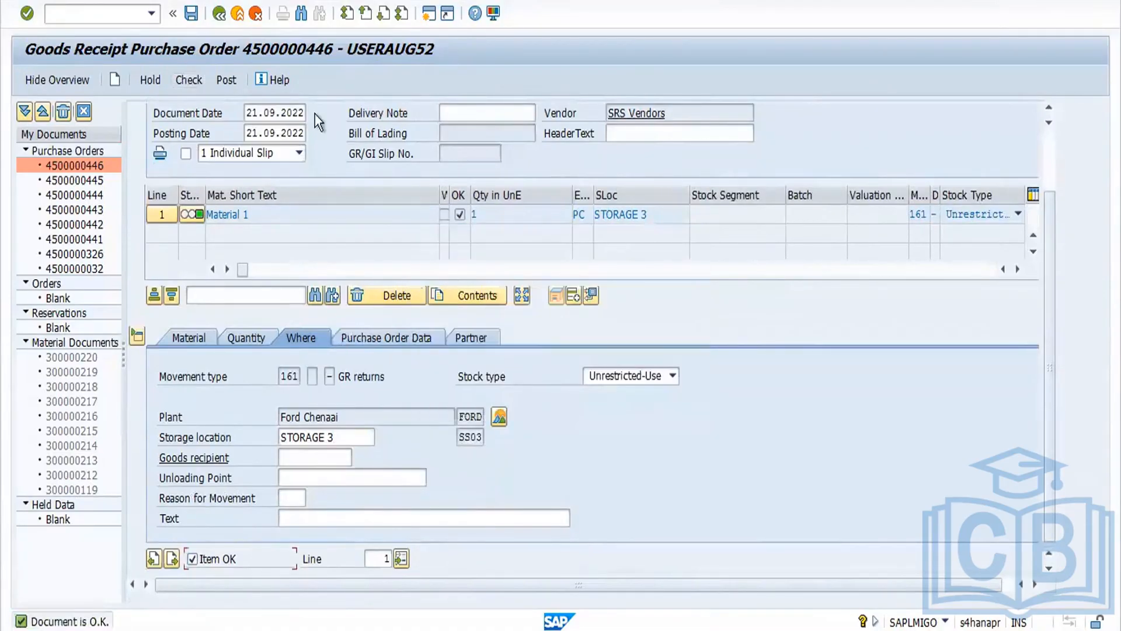
click(227, 80)
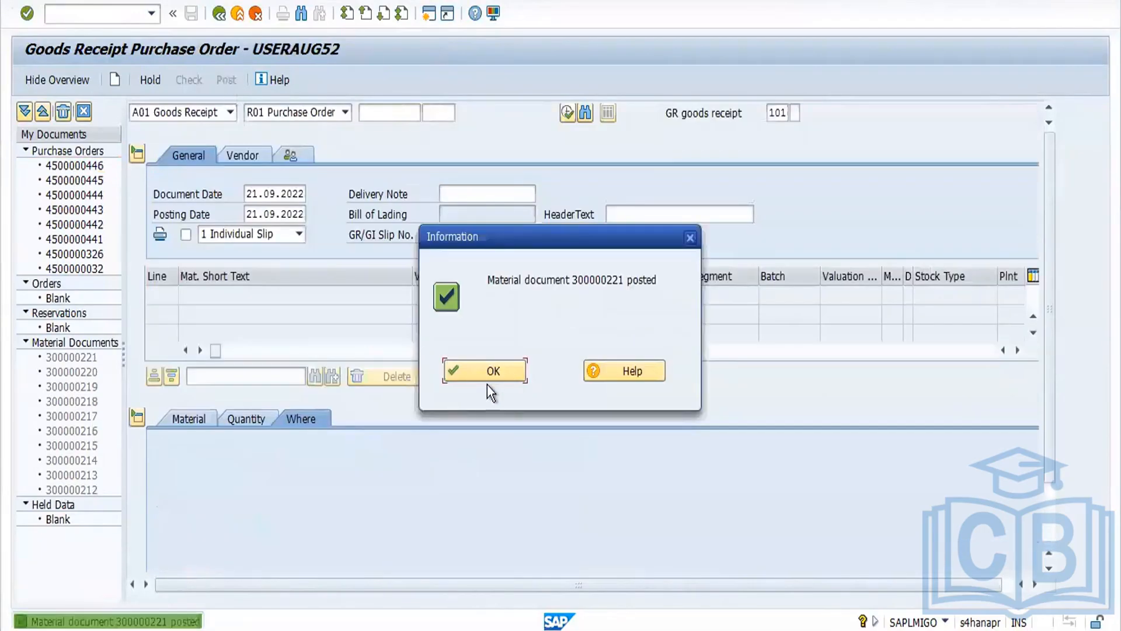
click(478, 373)
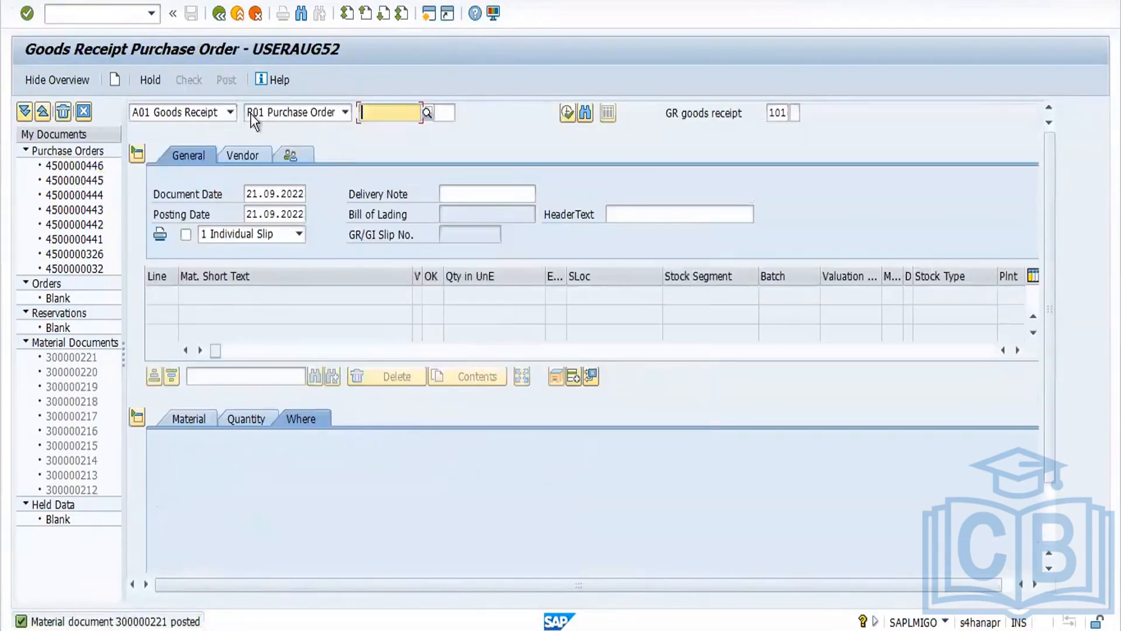
Step: Display the posted material document 300000221 and open the material's stock overview
click(230, 113)
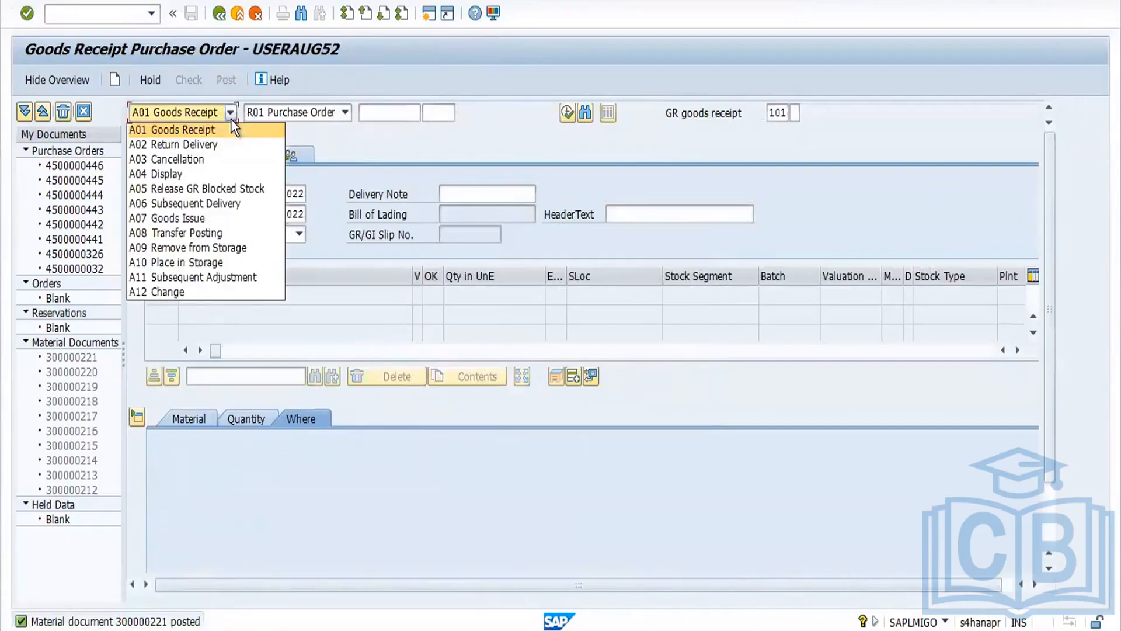
click(194, 177)
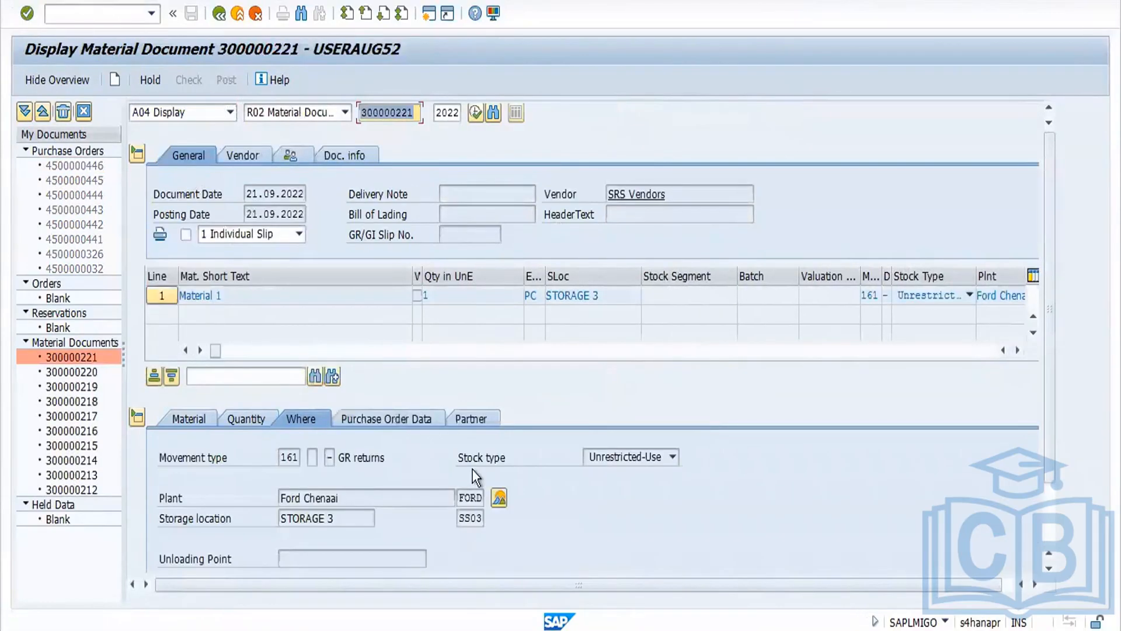
click(498, 498)
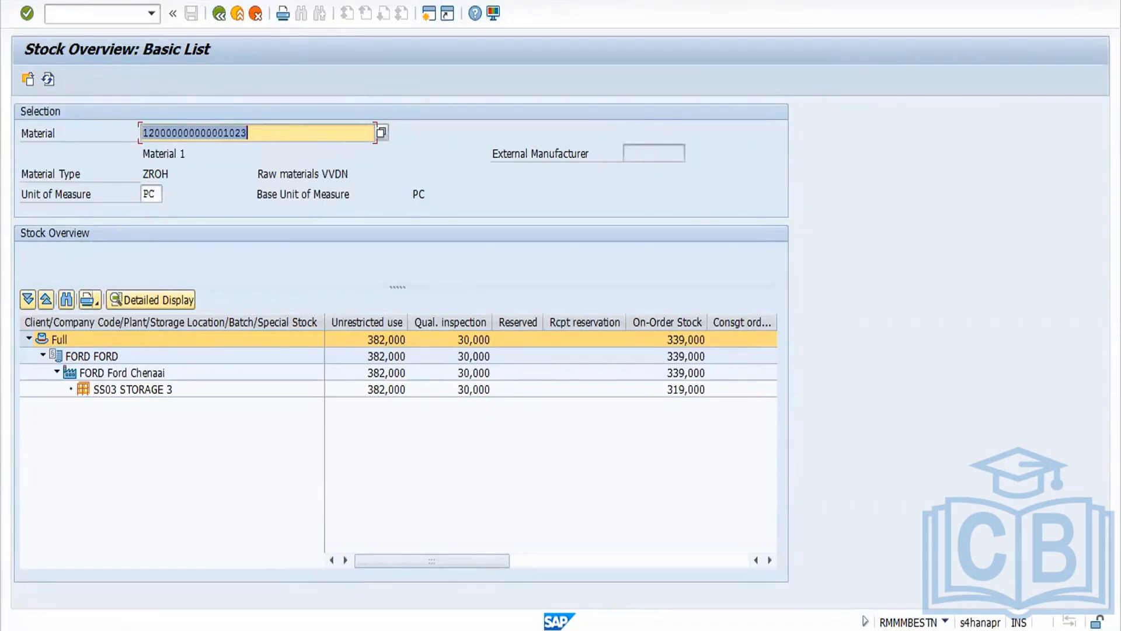
Step: Switch to the Word notes and add the lines 'Retuns -161' and 'Cancelation - 122' below the reversal entry
click(459, 552)
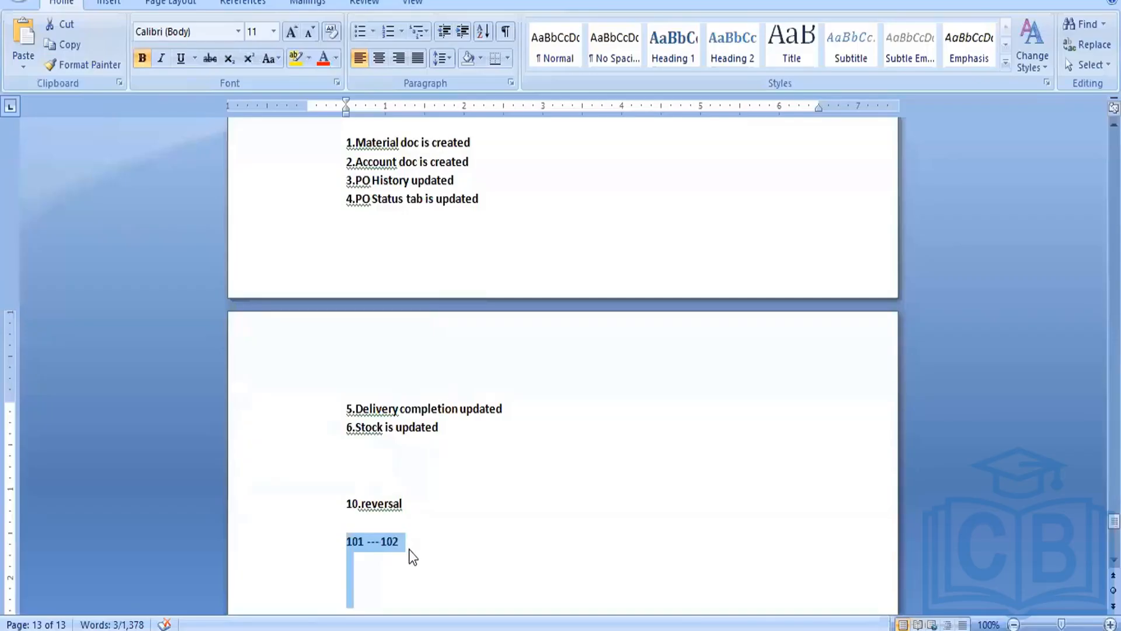
click(411, 550)
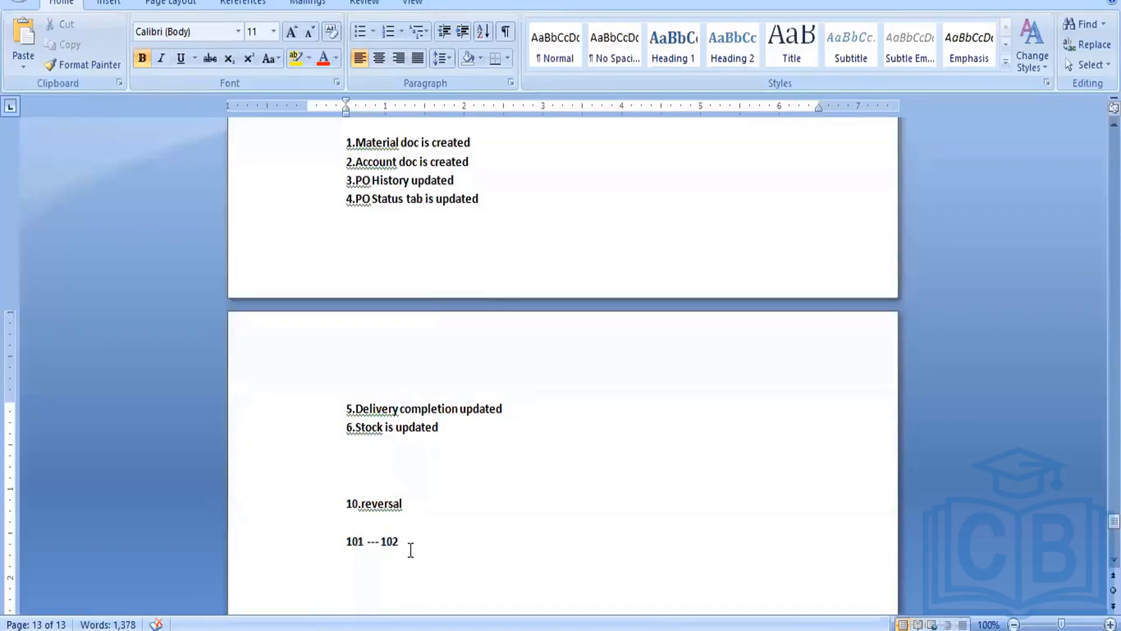
key(Return)
key(Return)
text(Retuns -)
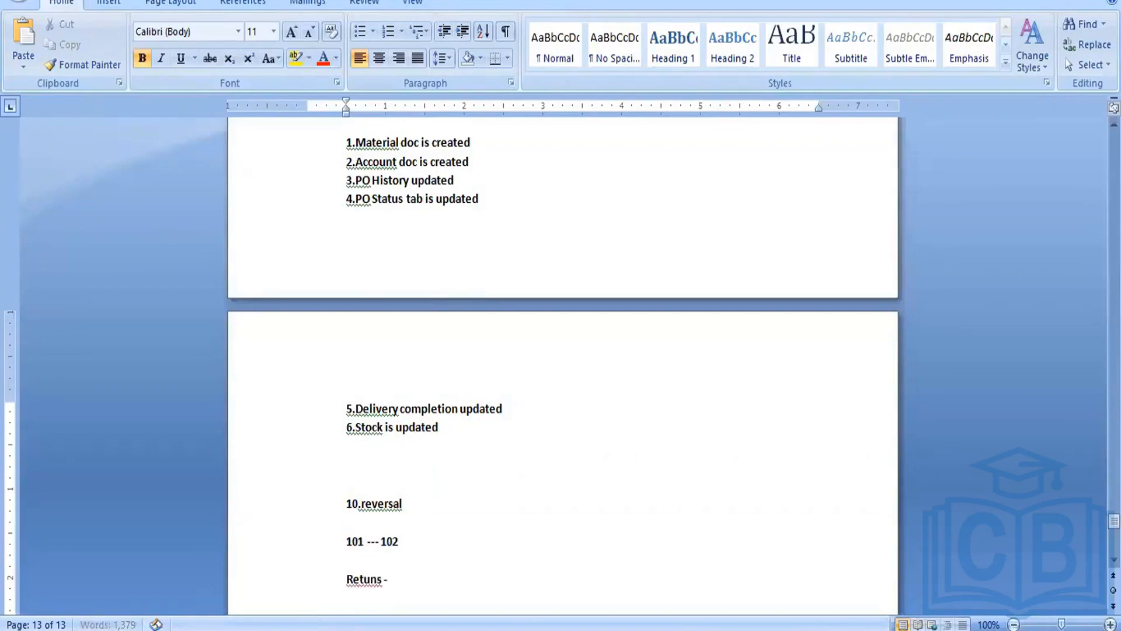
text(161)
key(Return)
text(Canc)
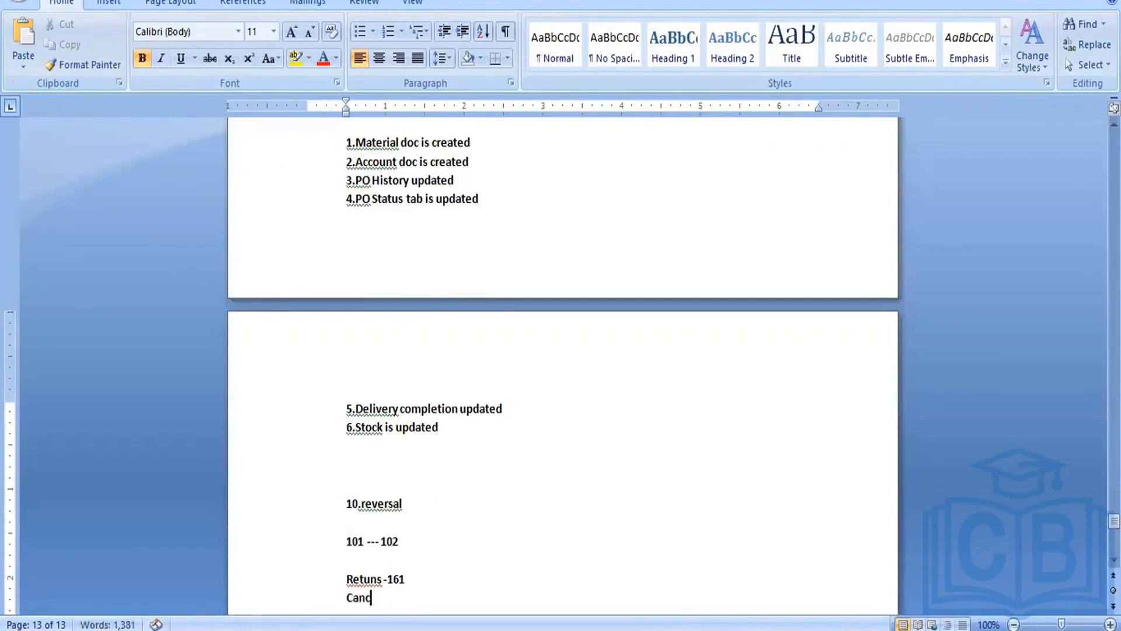
text(elation - 122)
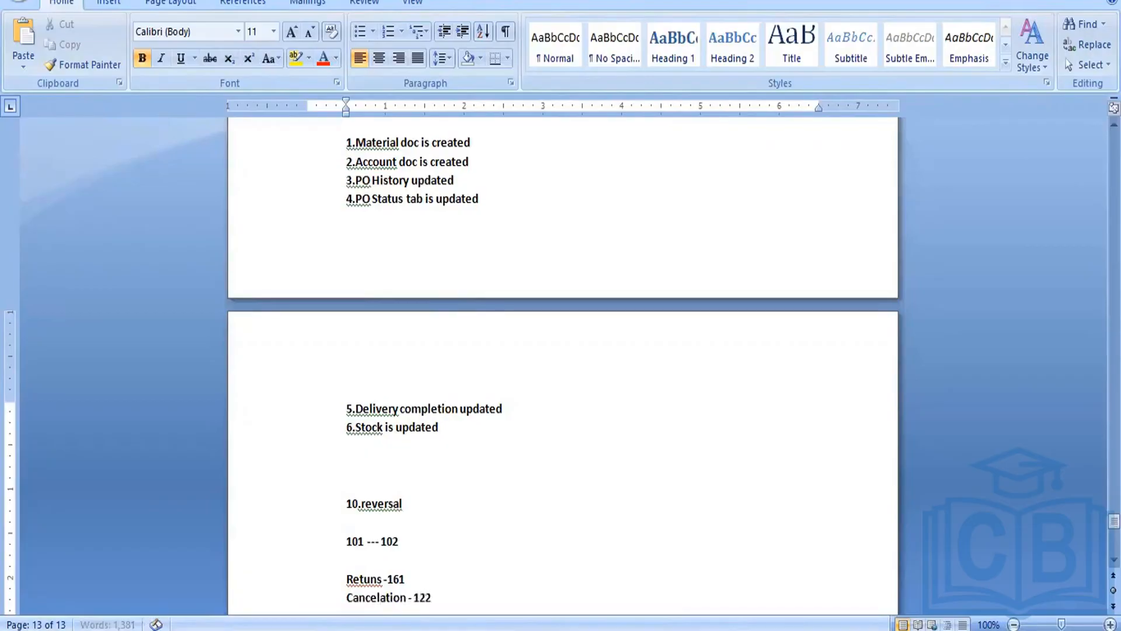
Step: Add a new heading '11. Stock Movmetns' after a blank line
key(Return)
key(Return)
text(11)
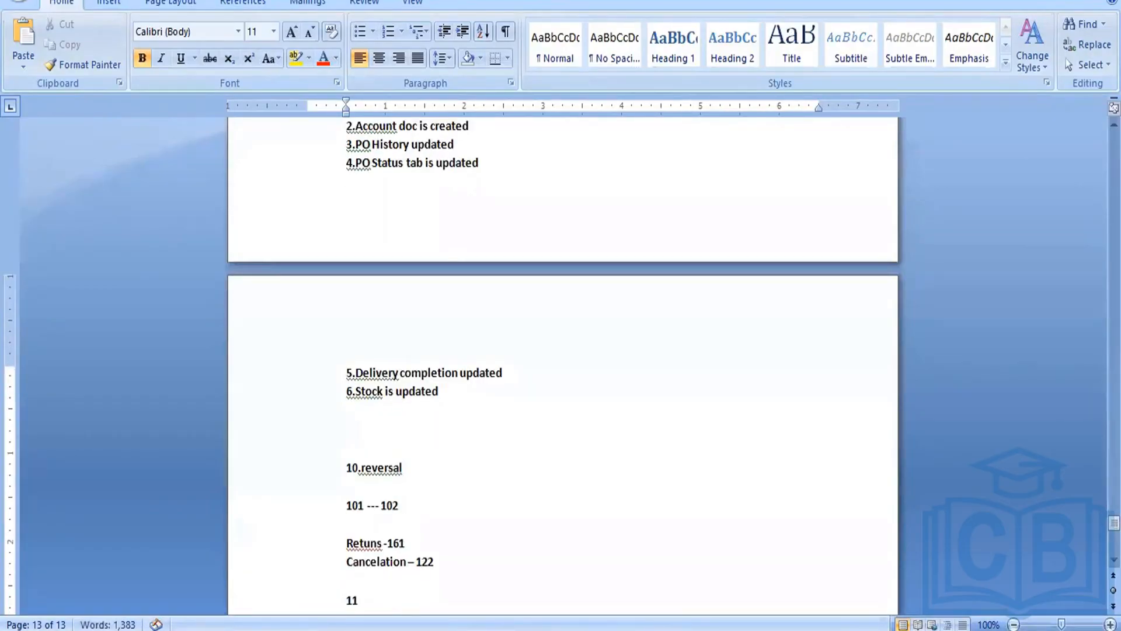
text(.)
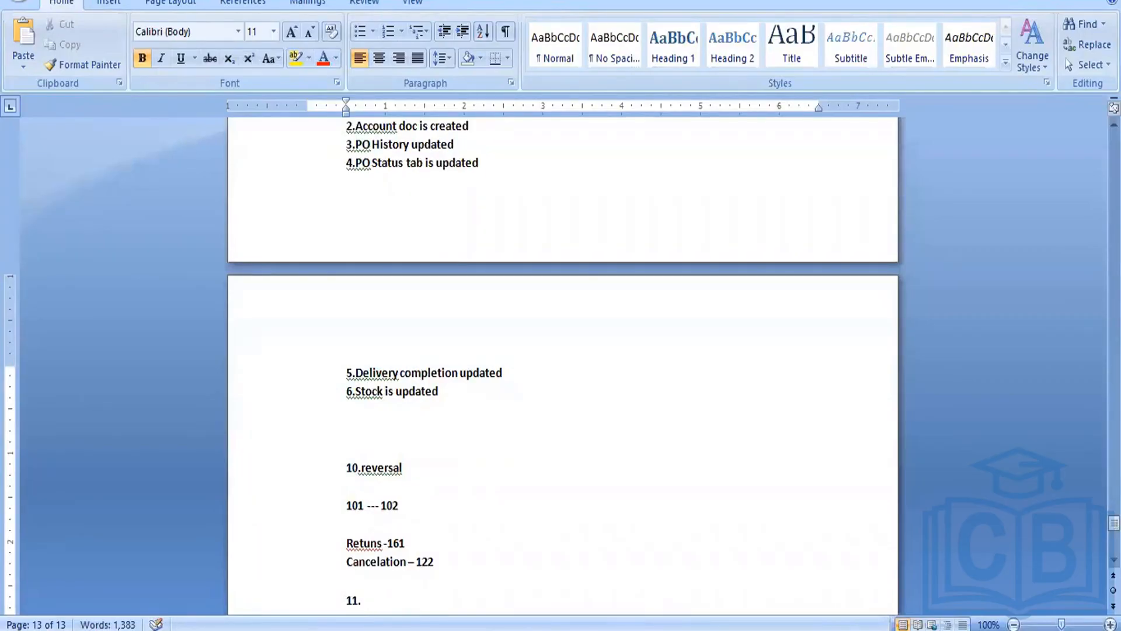
text( Stock M)
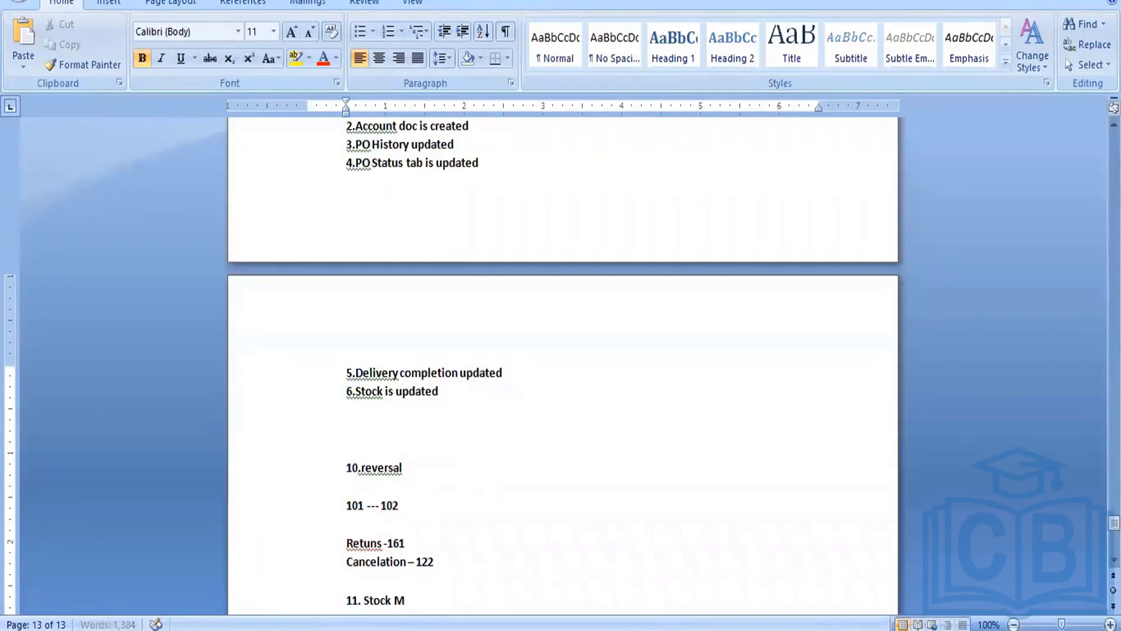
text(ovmetns)
key(Return)
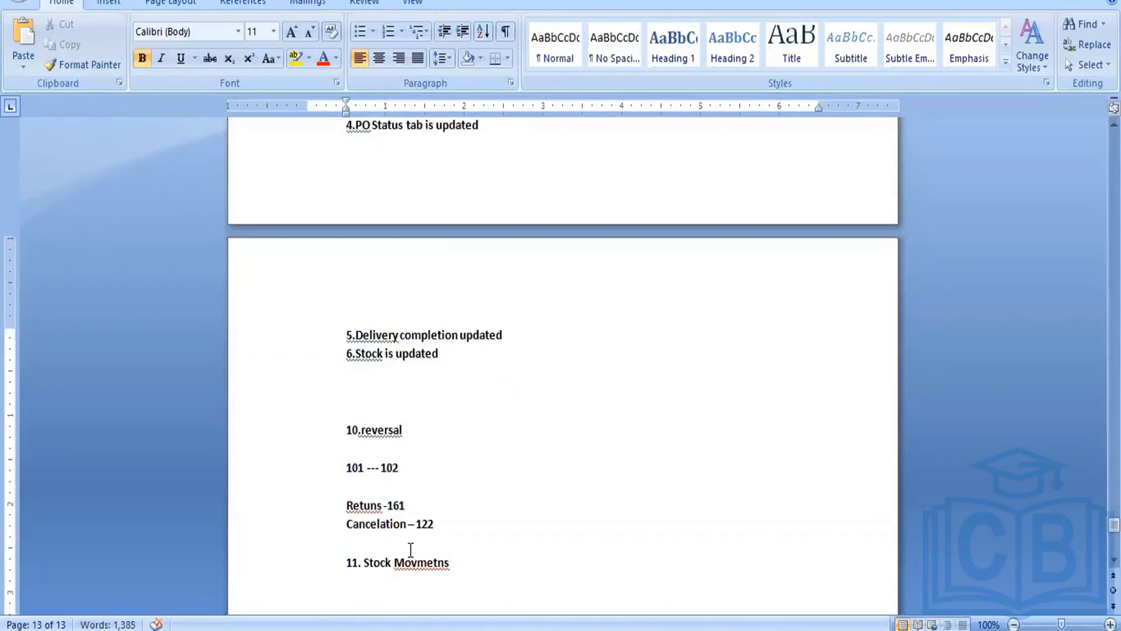
Step: Add the note line 'UR ----QTY ----BLK' under the stock movements heading
text(UR)
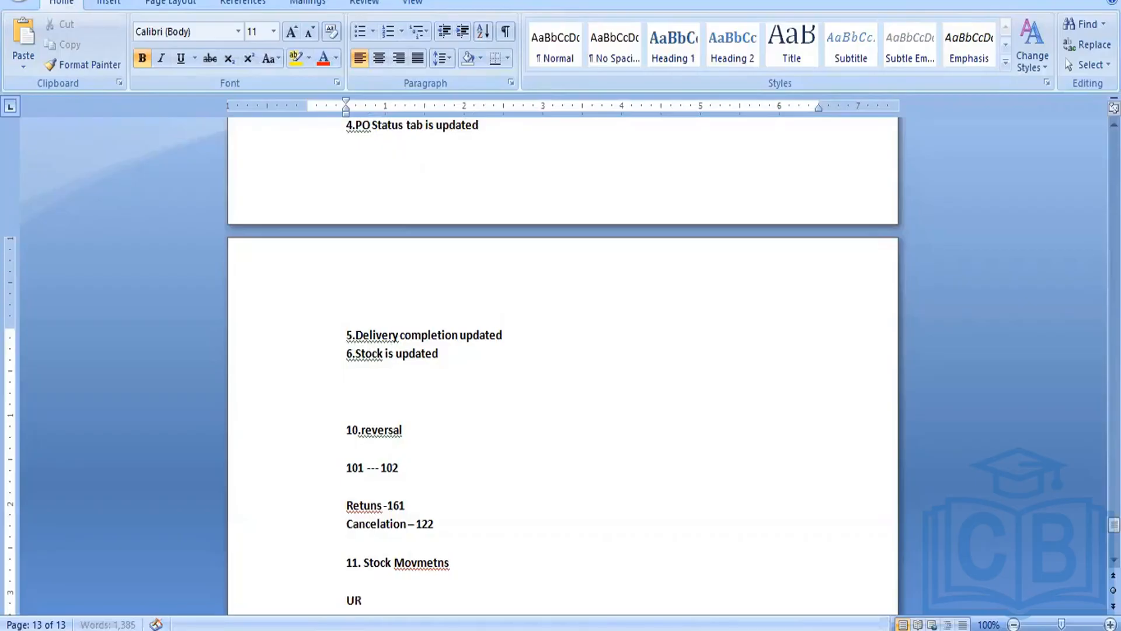
text( ----QTY ----B)
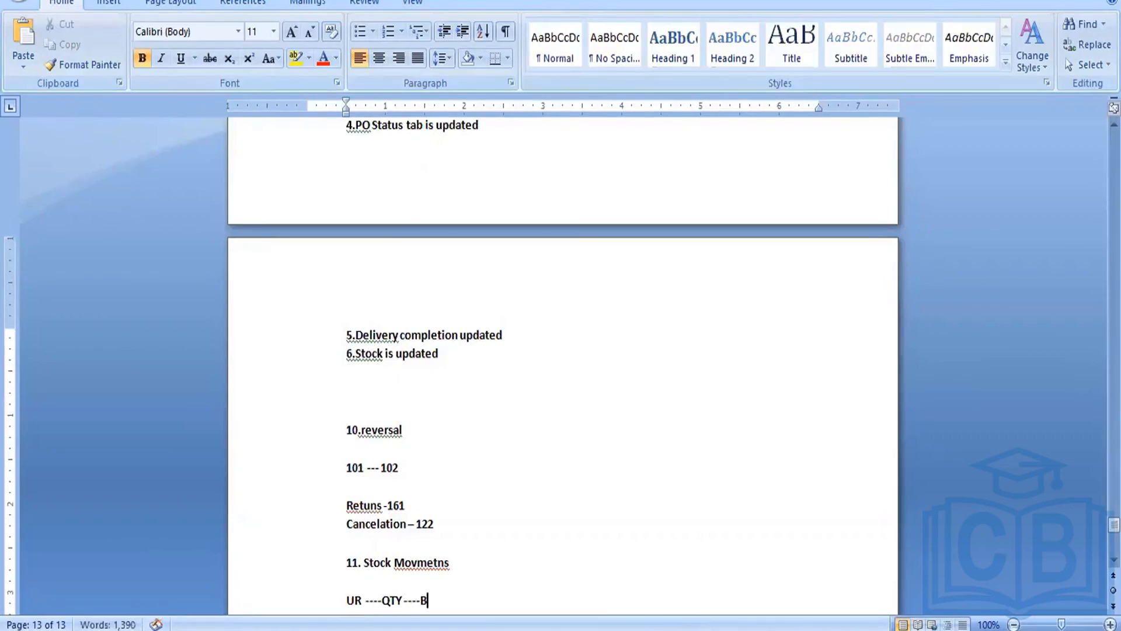
text(LK)
key(Return)
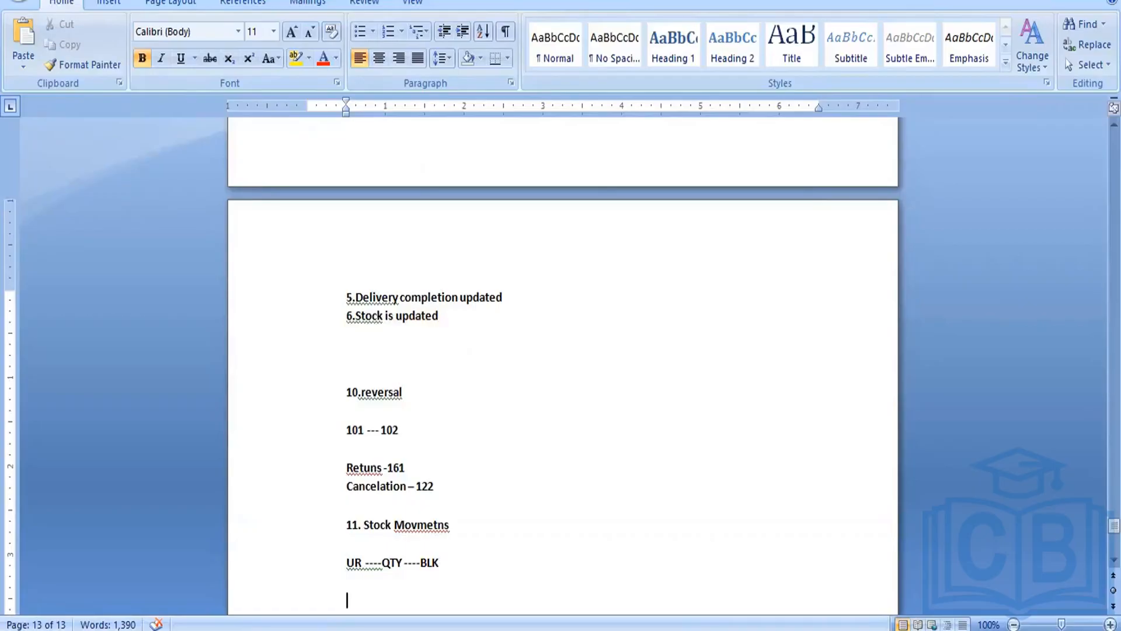
Step: Add the note lines 'QI --UR --321' and 'UR-QI --322'
text(Q)
text(I --)
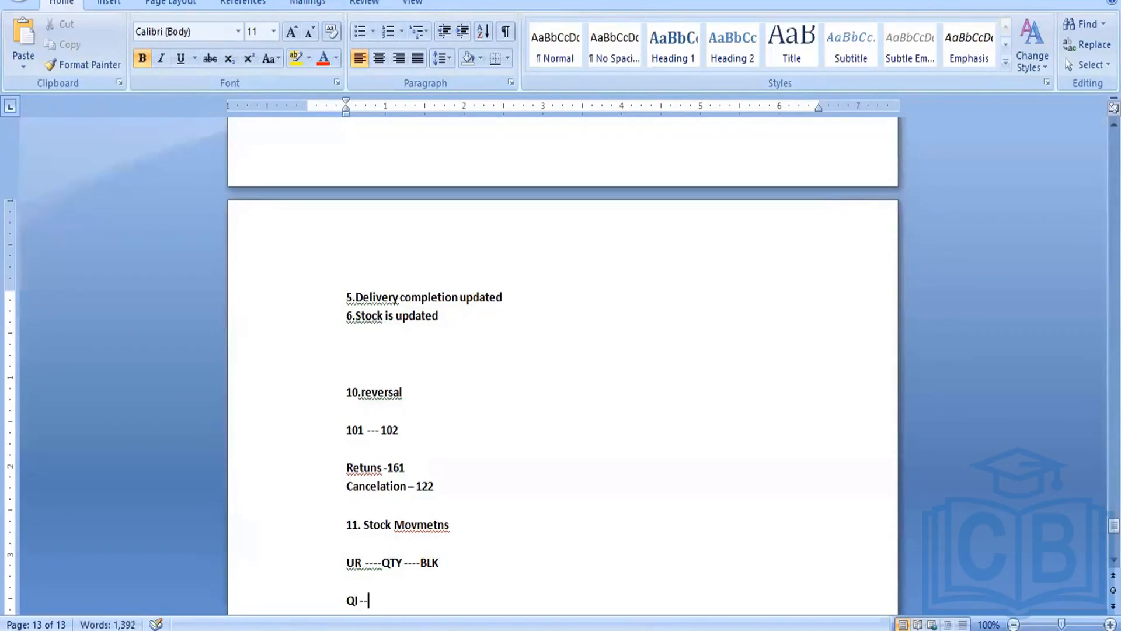
text(UR )
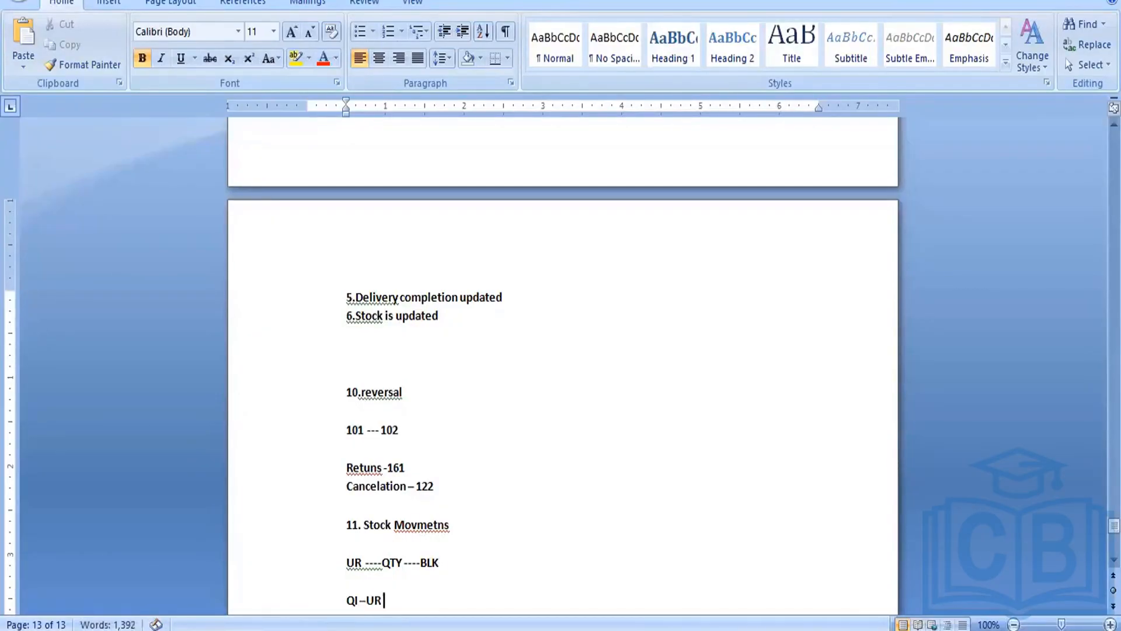
text(--321)
key(Return)
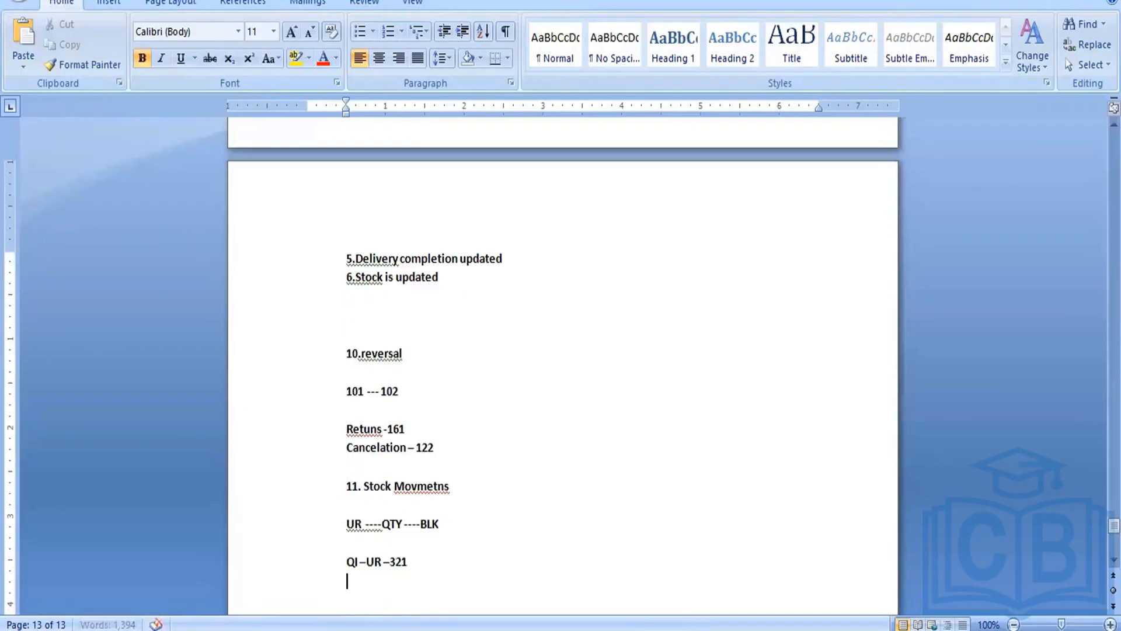
text(UR-)
text(QI)
text( --32)
text(22)
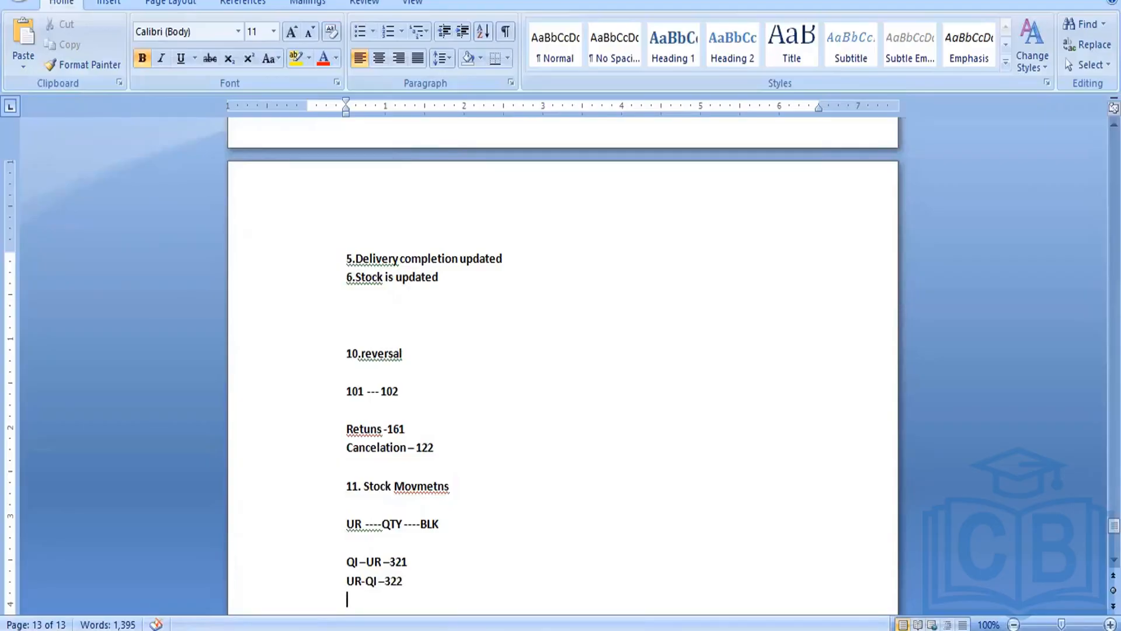
Step: Add the note lines 'QI --BLK --350' and 'Blk --QI --349' under the stock movements list
text(QI -BLK --450)
key(Return)
text(Blk -)
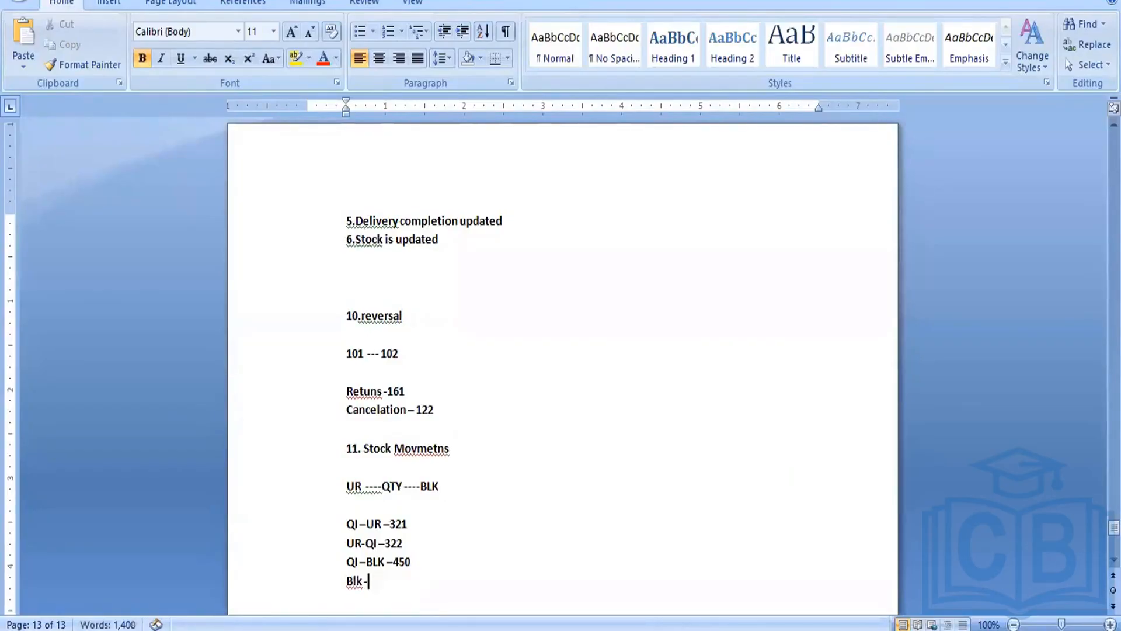
text(-QI --3493)
click(421, 576)
Step: Add the note lines 'UR --BLK --344' and 'BLK --UR --343'
key(Return)
text(UR-)
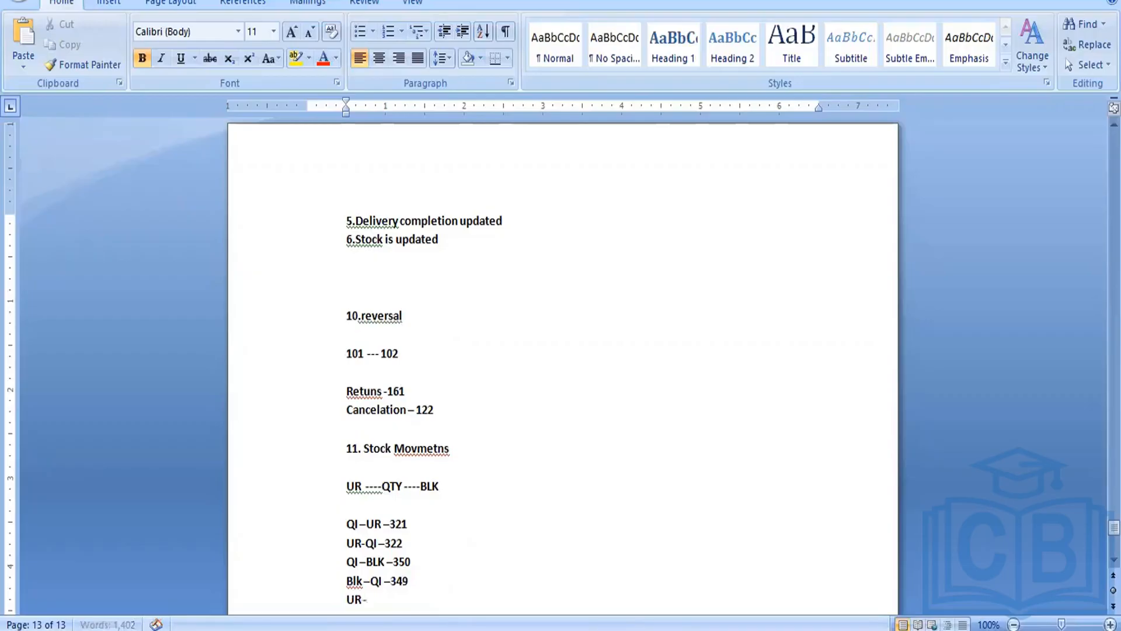
text(-BLK --344)
key(Return)
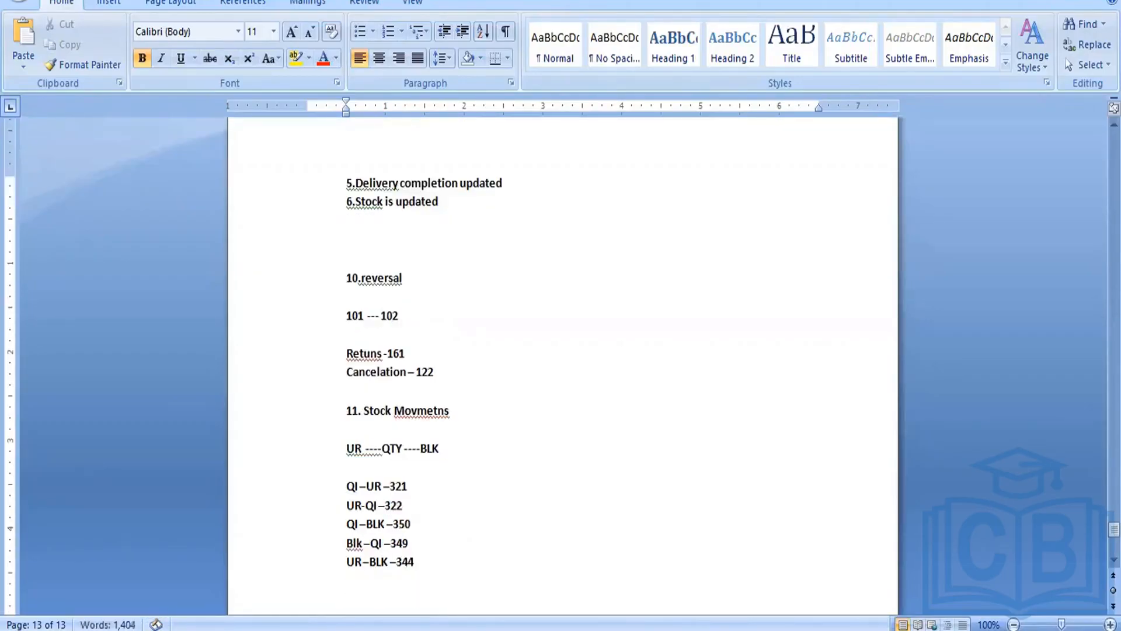
text(BLK -UR -3)
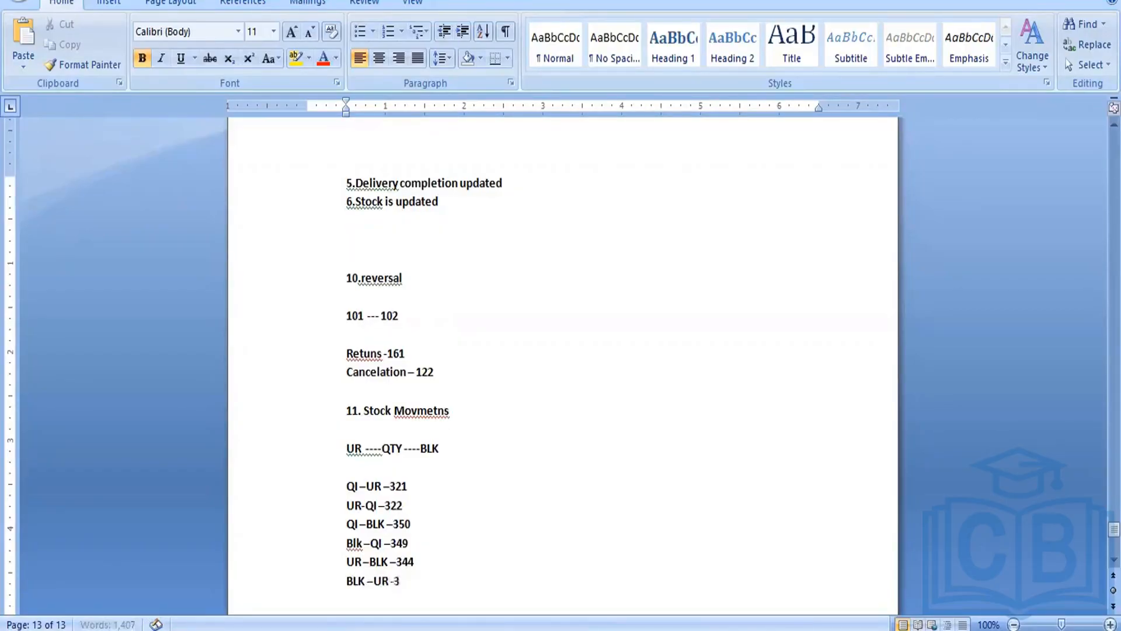
text(43)
Step: Switch to the SAP material document display window and exit back to SAP Easy Access
drag(347, 506, 415, 506)
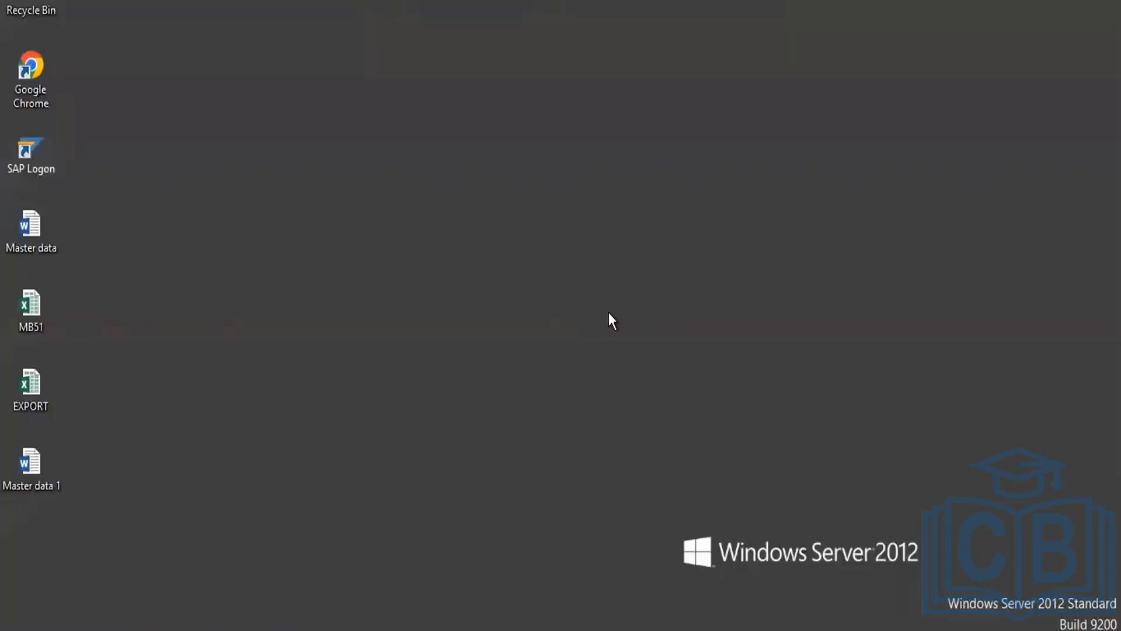
mouse_move(259, 628)
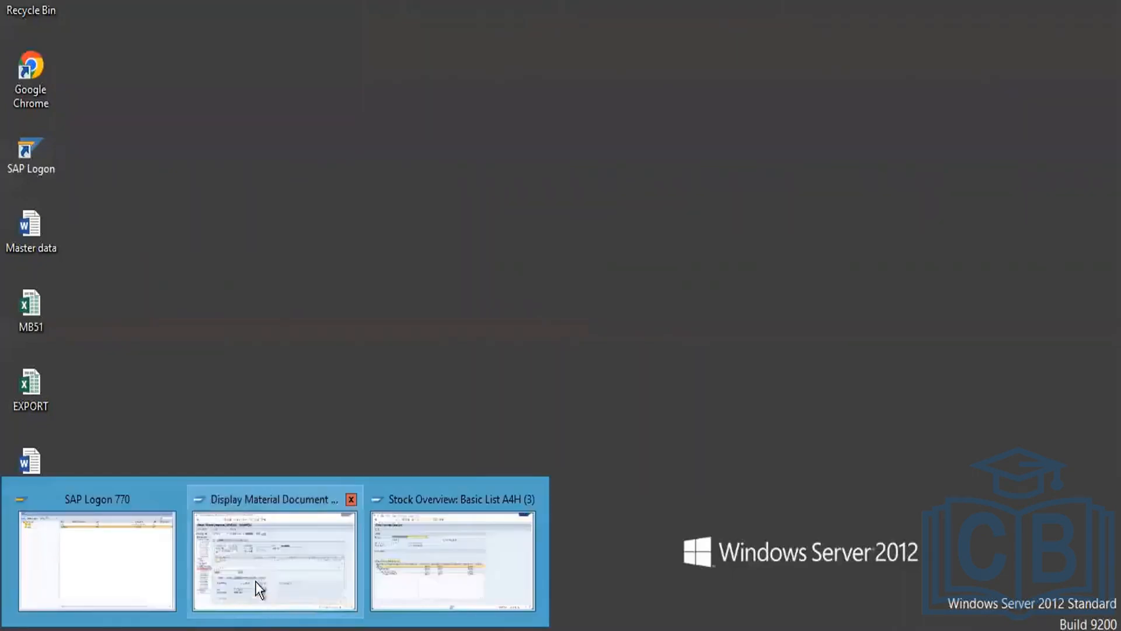
click(290, 527)
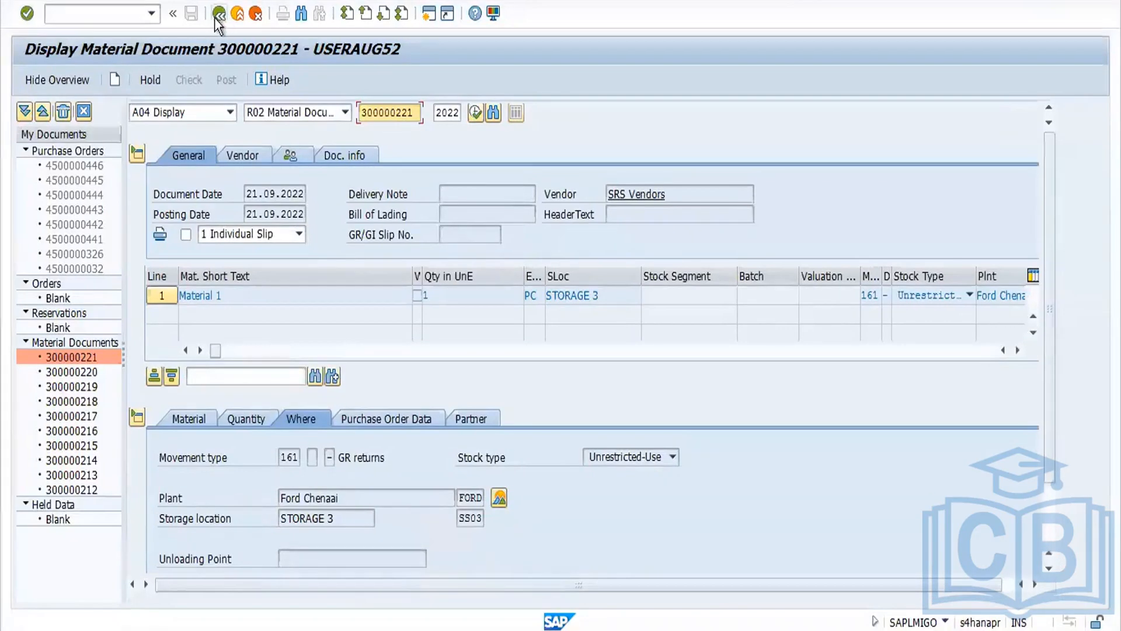
click(219, 13)
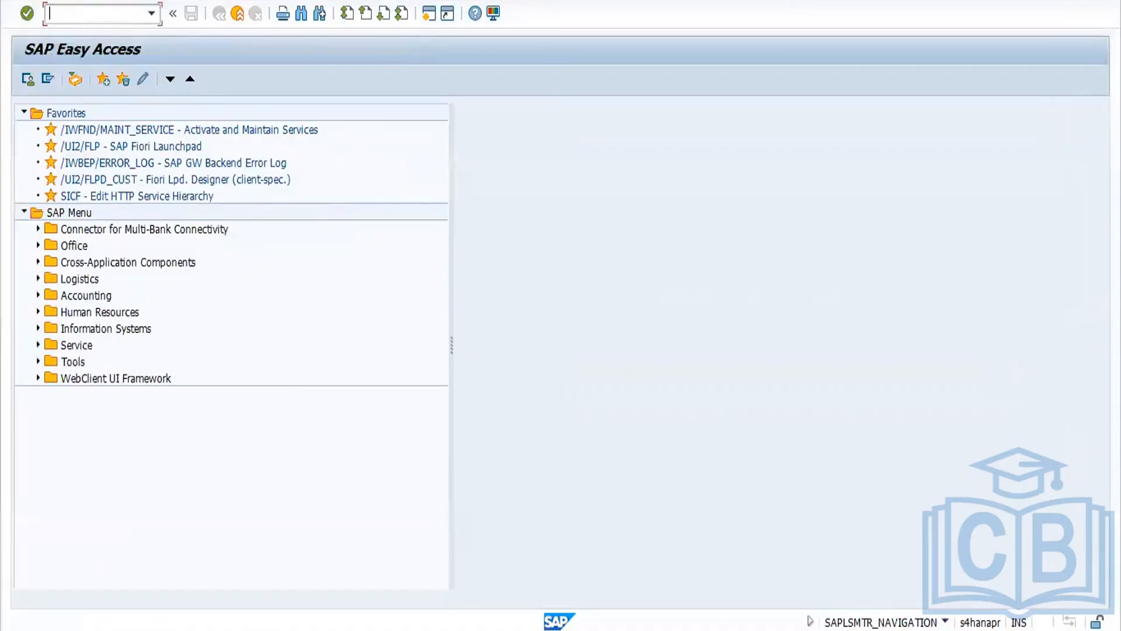
Step: Open MIGO as a Transfer Posting with movement type 322
text(migo)
key(Return)
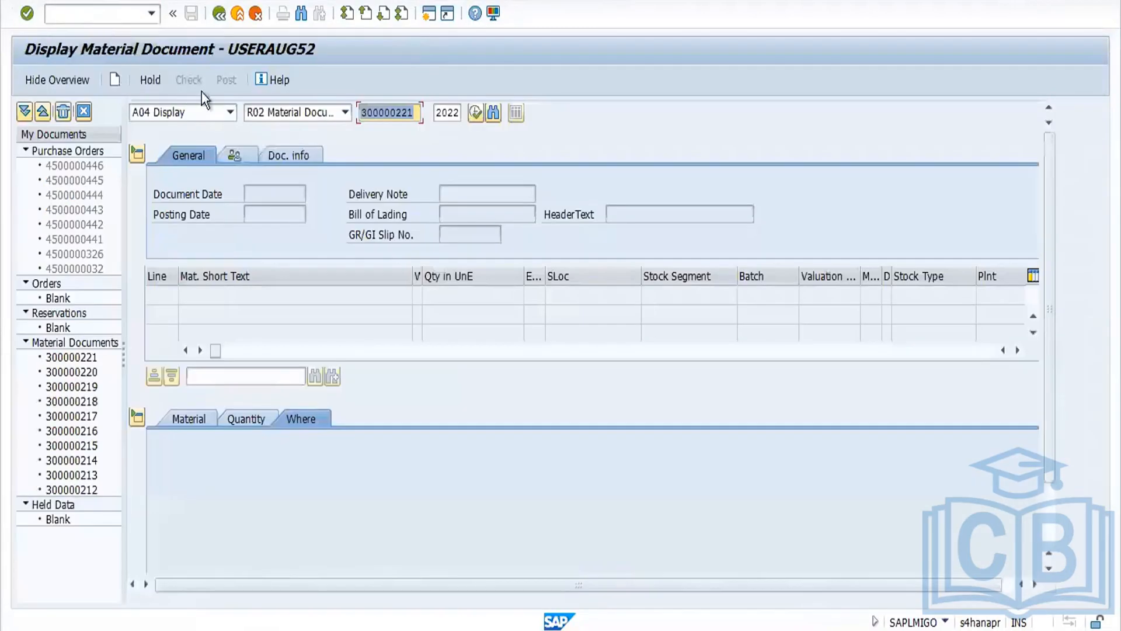
click(226, 111)
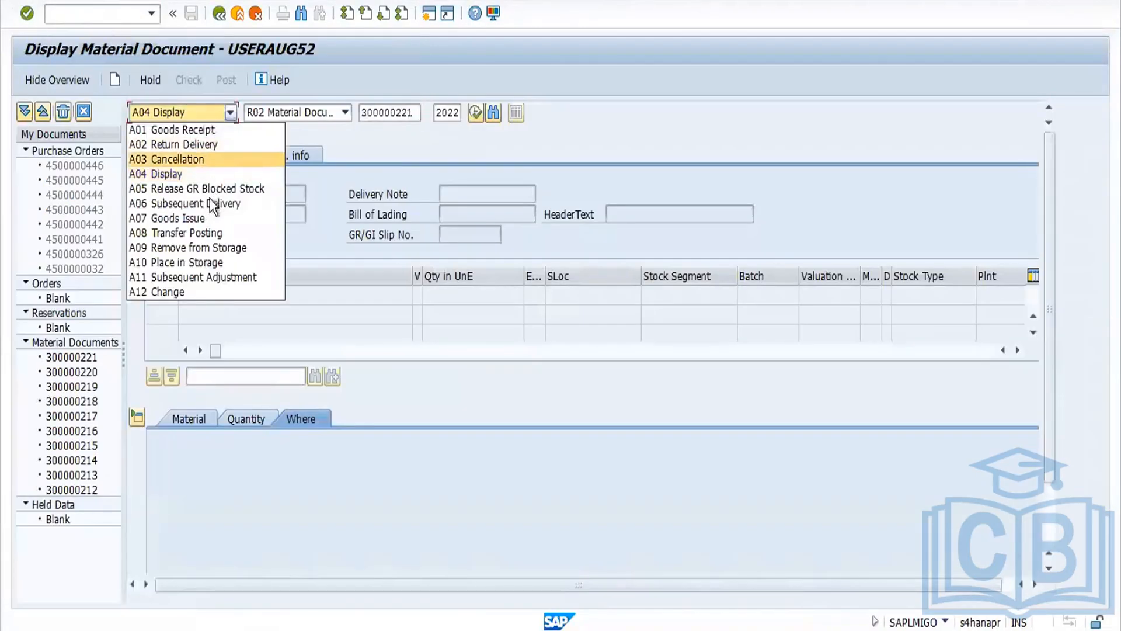
click(215, 228)
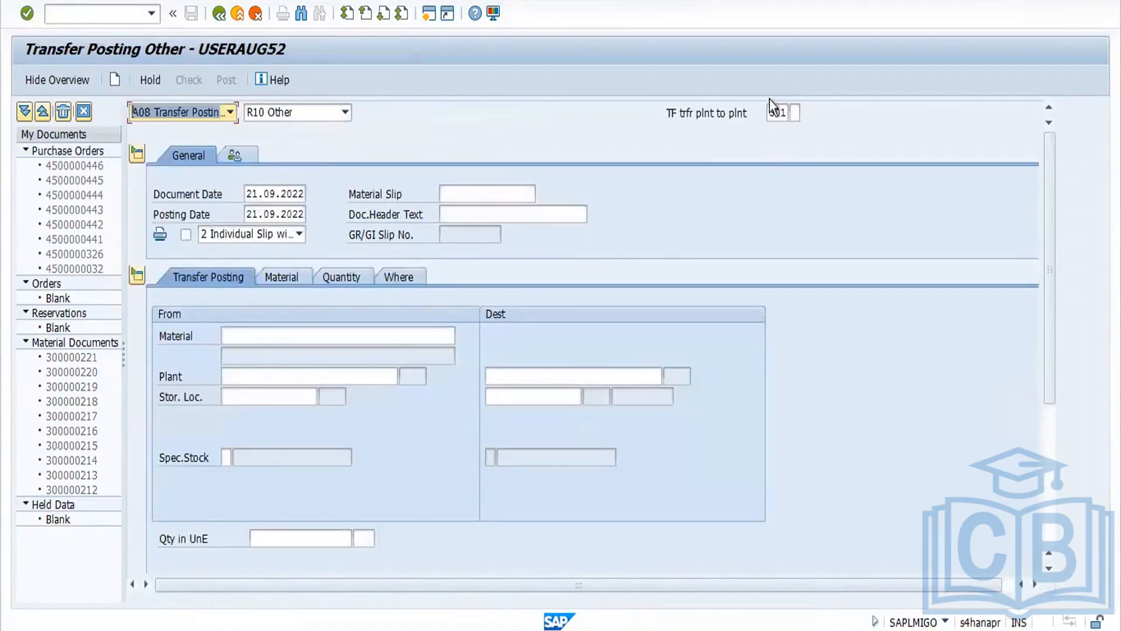
drag(769, 115, 833, 126)
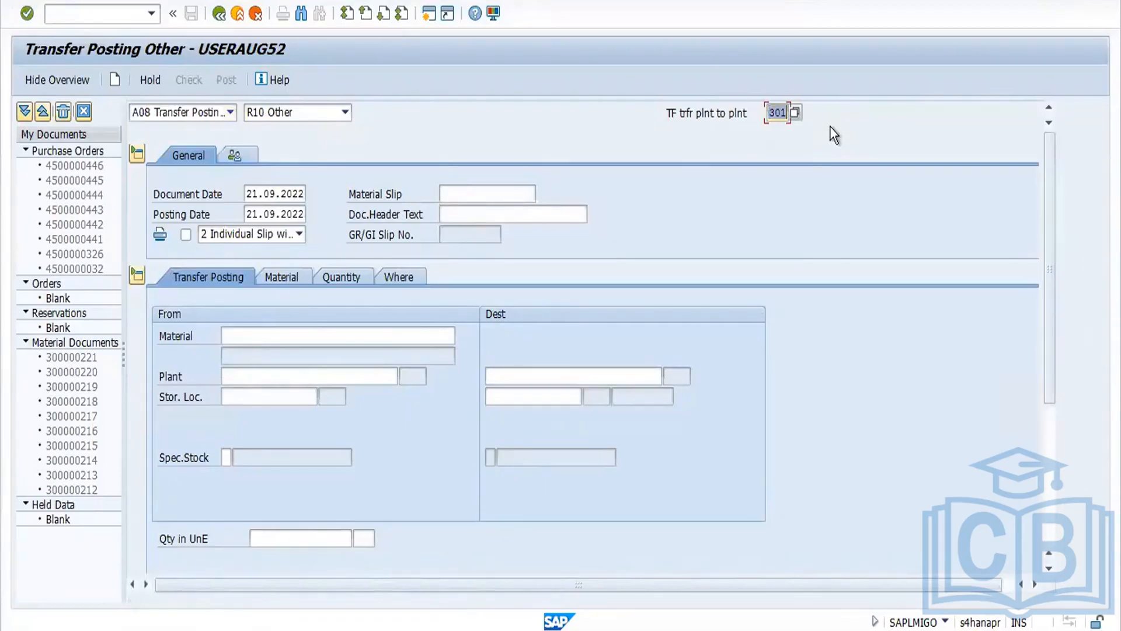
text(322)
key(Return)
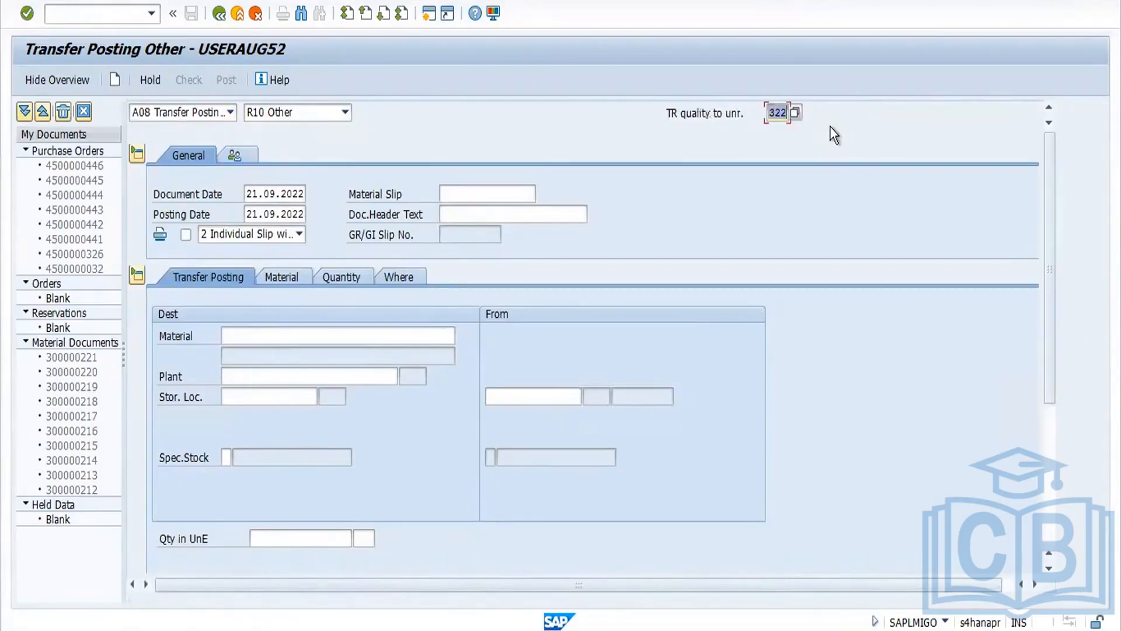
Step: Copy the material number from the stock overview and paste it into the transfer posting's material field
click(358, 341)
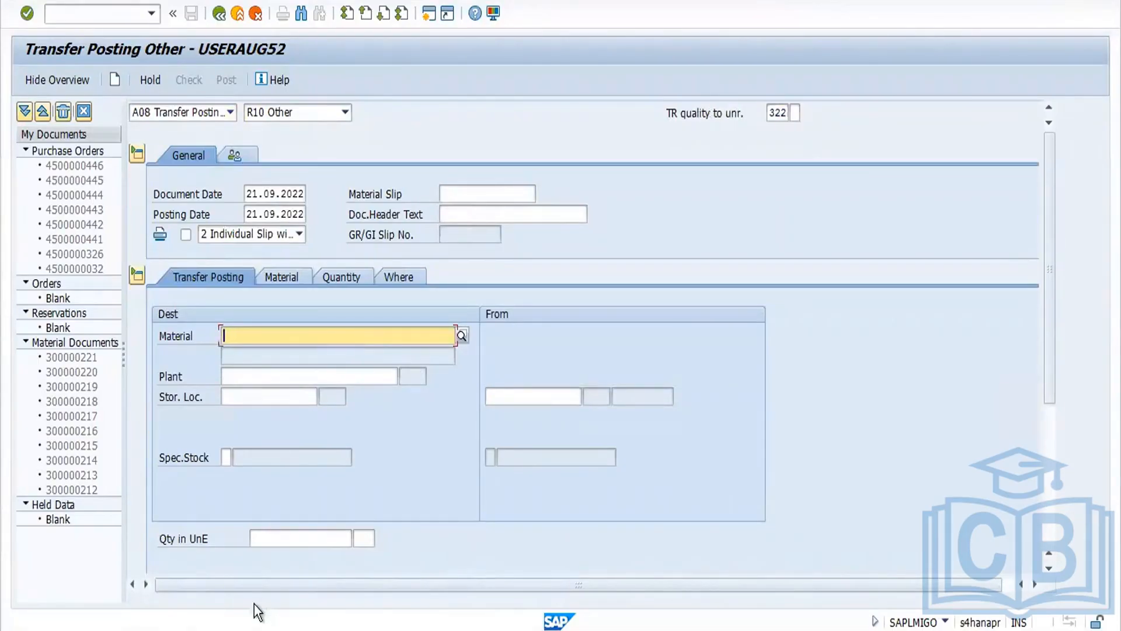
click(257, 628)
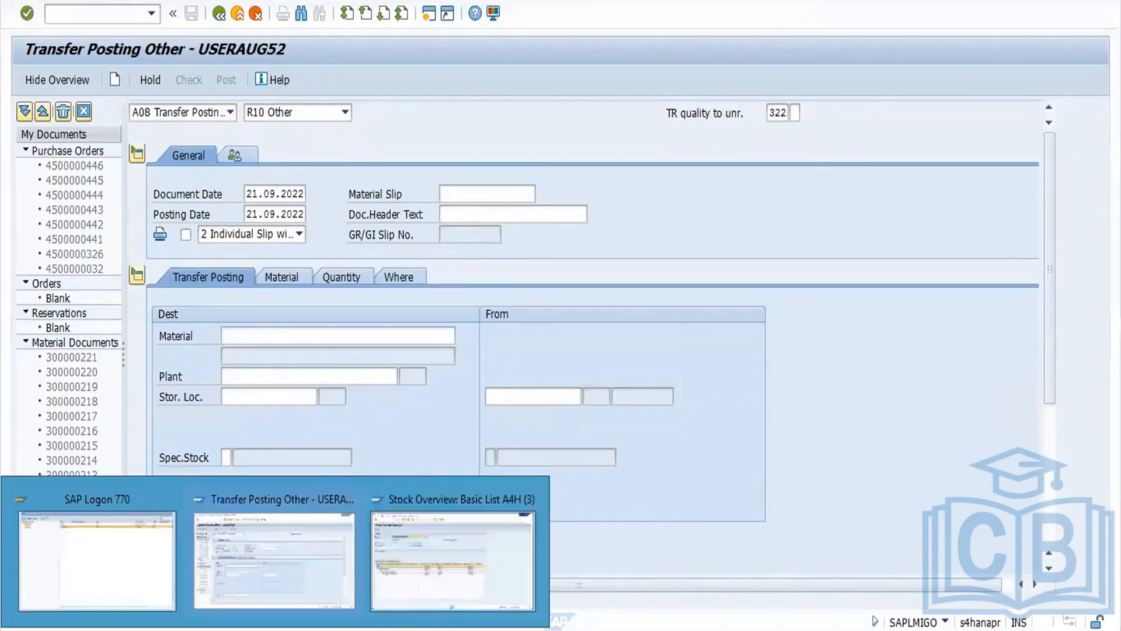
click(446, 573)
drag(257, 135, 92, 145)
key(ctrl+c)
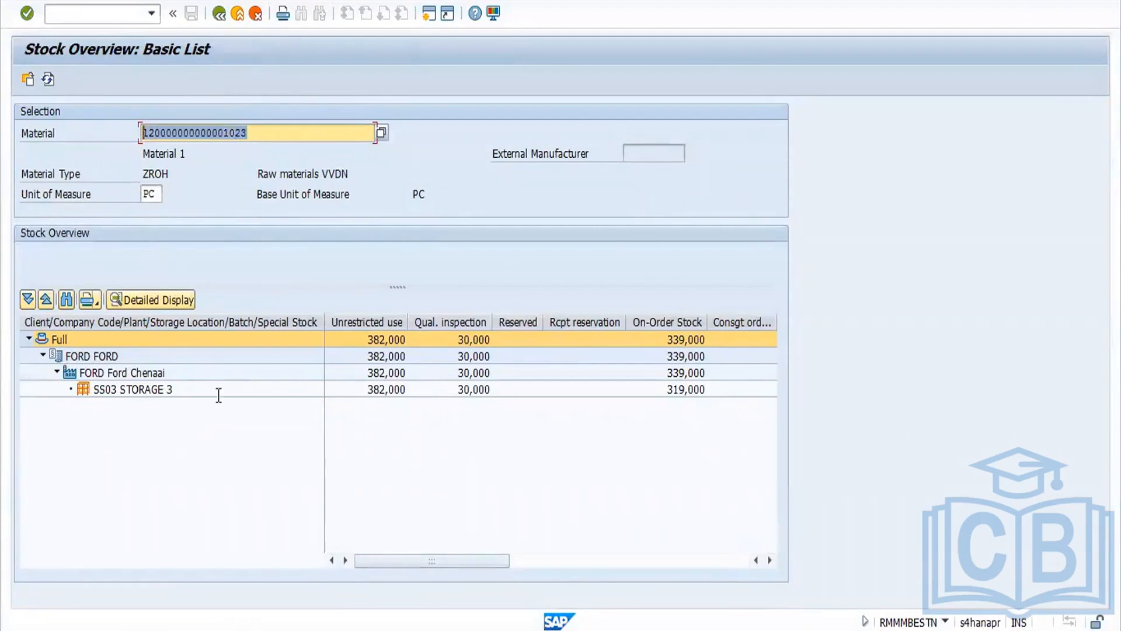
click(219, 597)
key(ctrl+v)
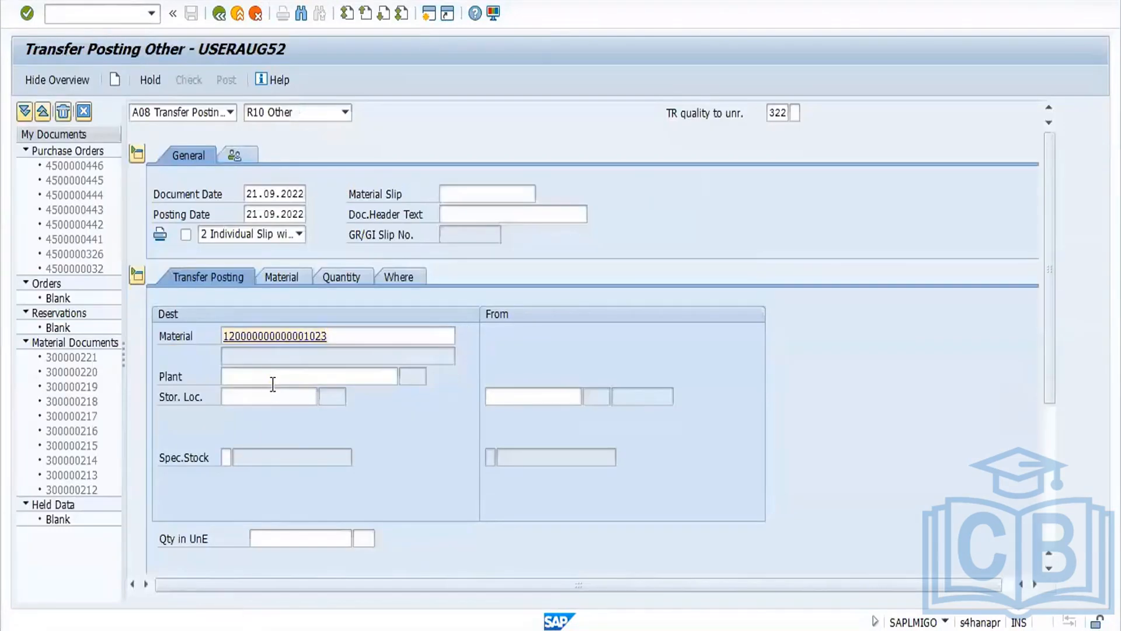
Step: Enter plant FORD, storage location SS03 and quantity 10 for the transfer posting
key(Return)
text(FORD)
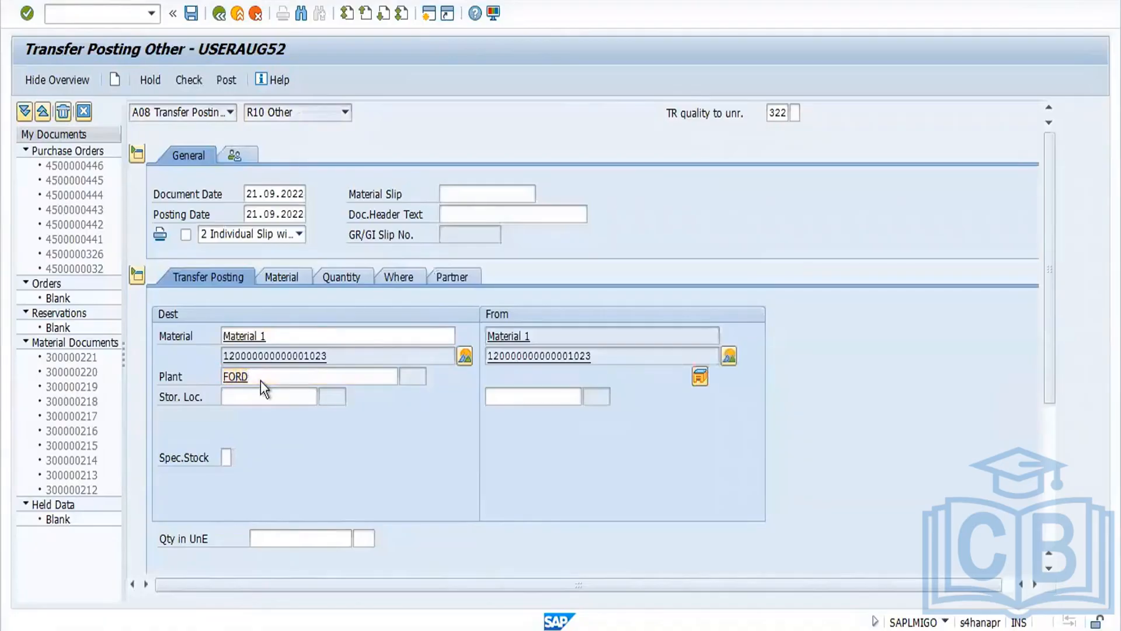
key(Return)
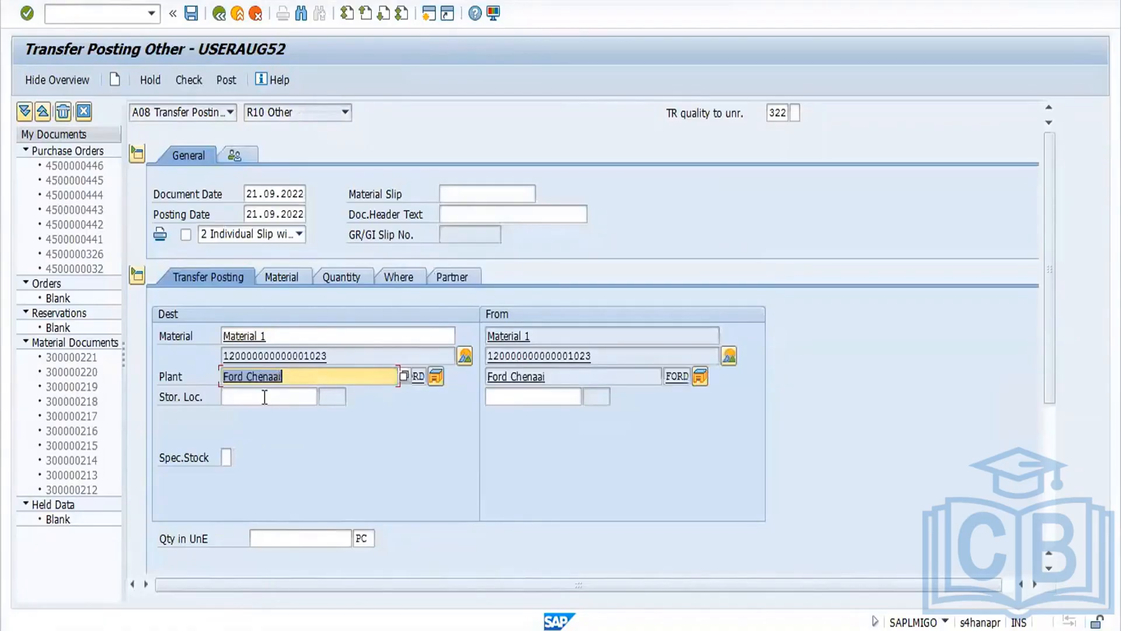
click(264, 397)
text(SS03)
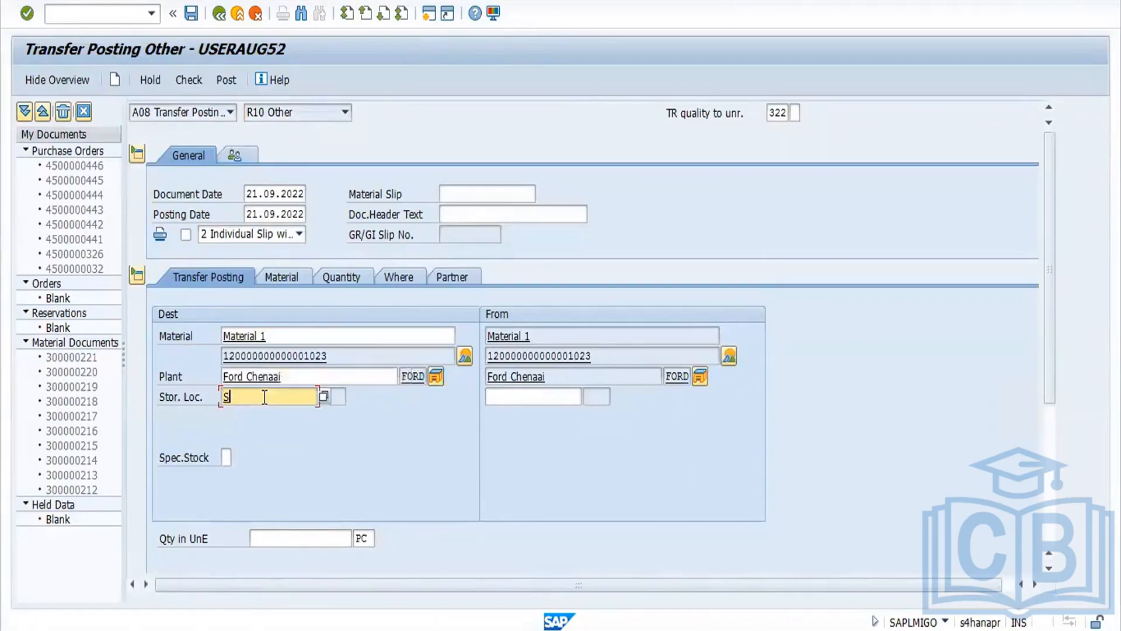
key(Return)
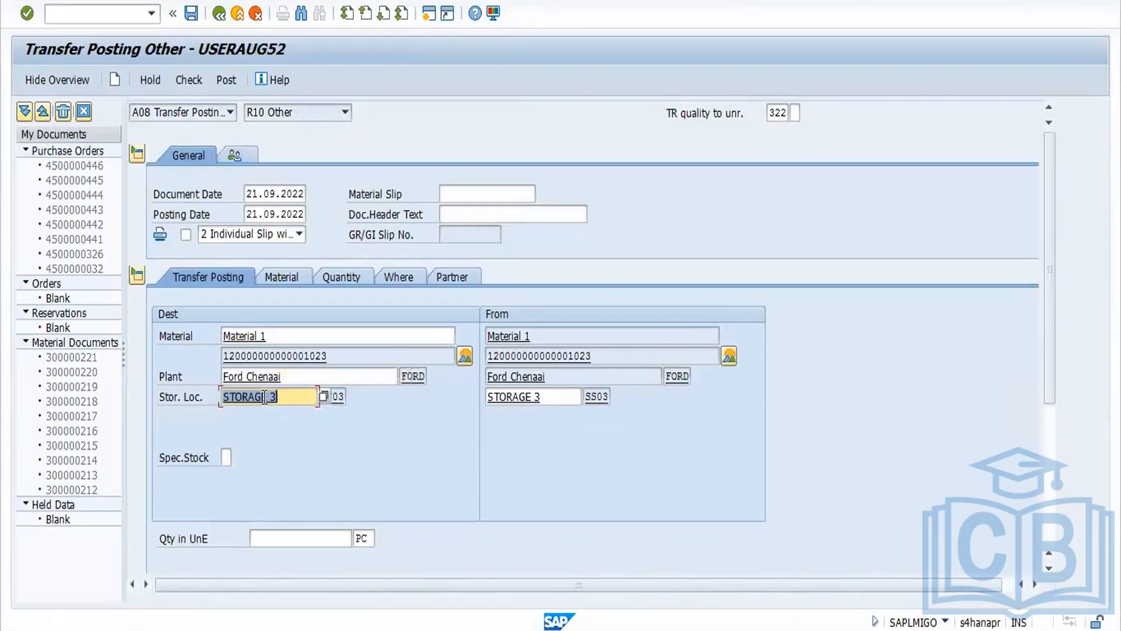
click(274, 538)
text(10)
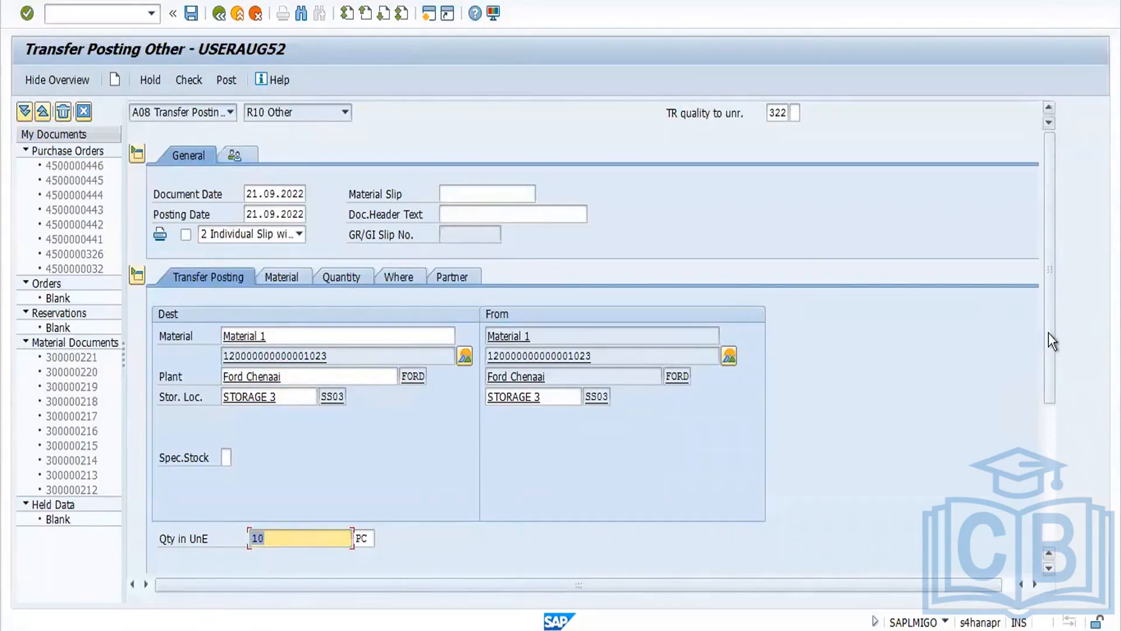
Step: Check the transfer posting document and acknowledge the check result
drag(1050, 331, 1042, 448)
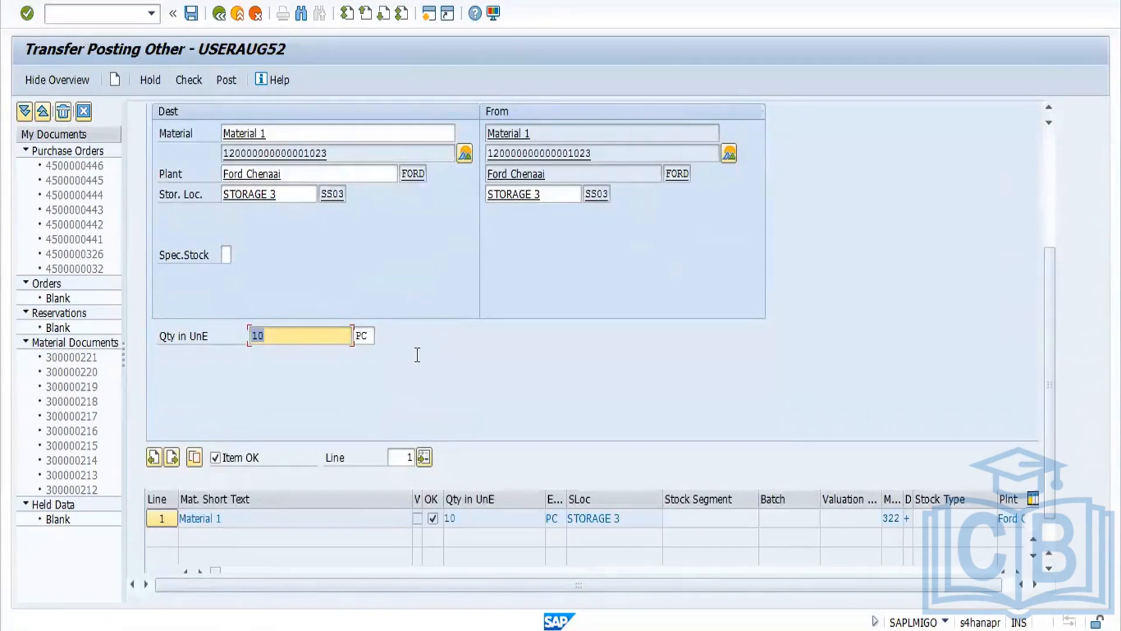
click(184, 86)
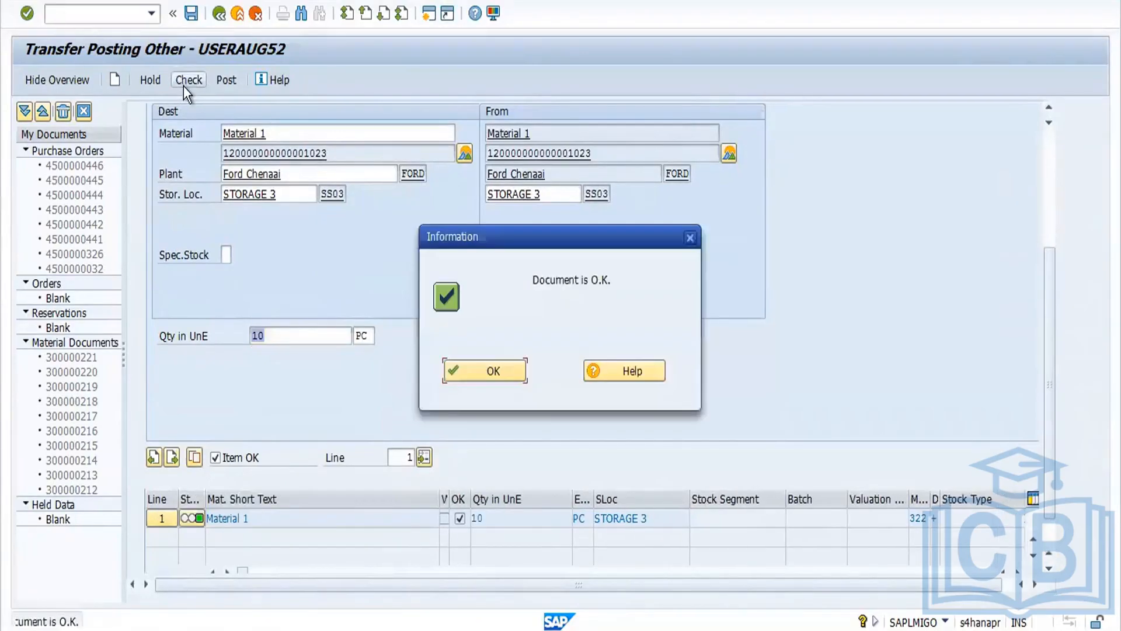
click(503, 370)
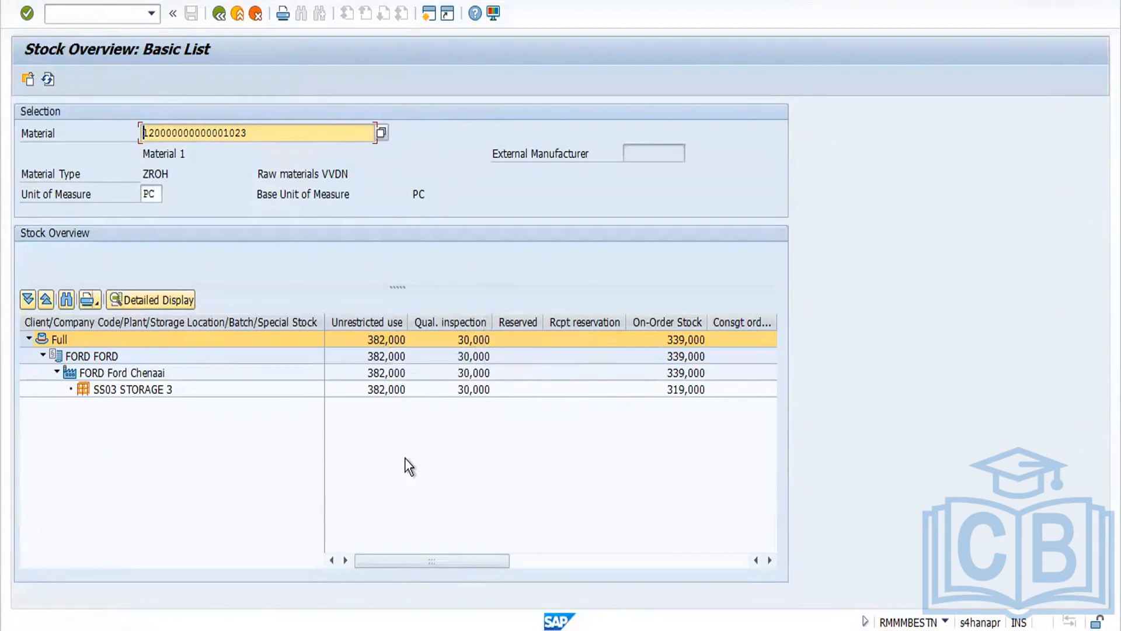
Step: Post the 322 transfer posting
key(alt+Tab)
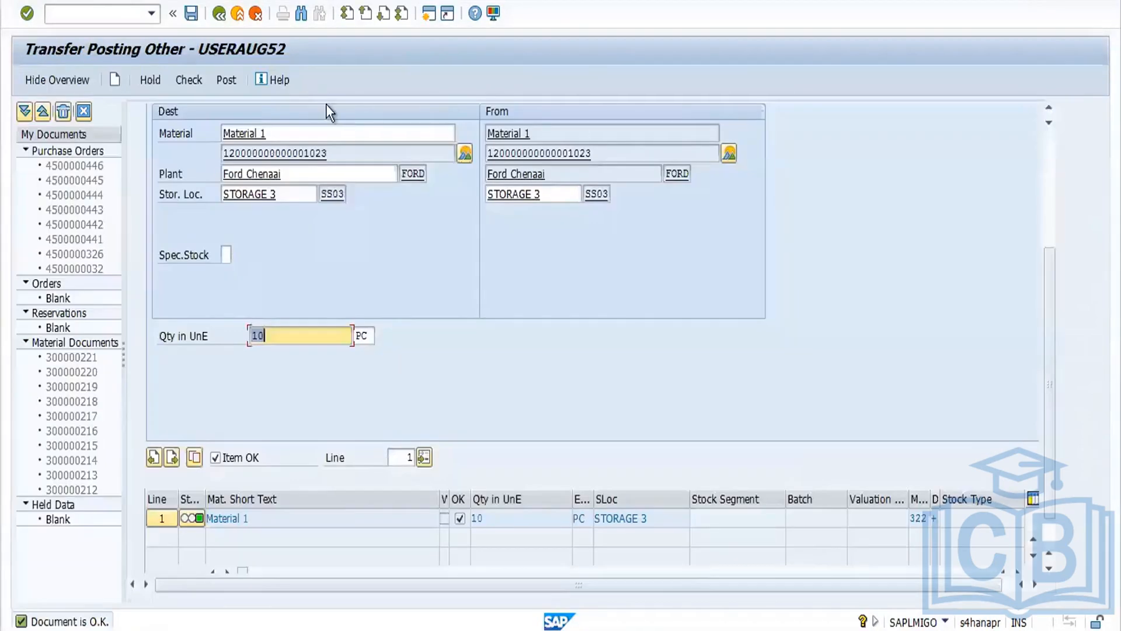
click(228, 81)
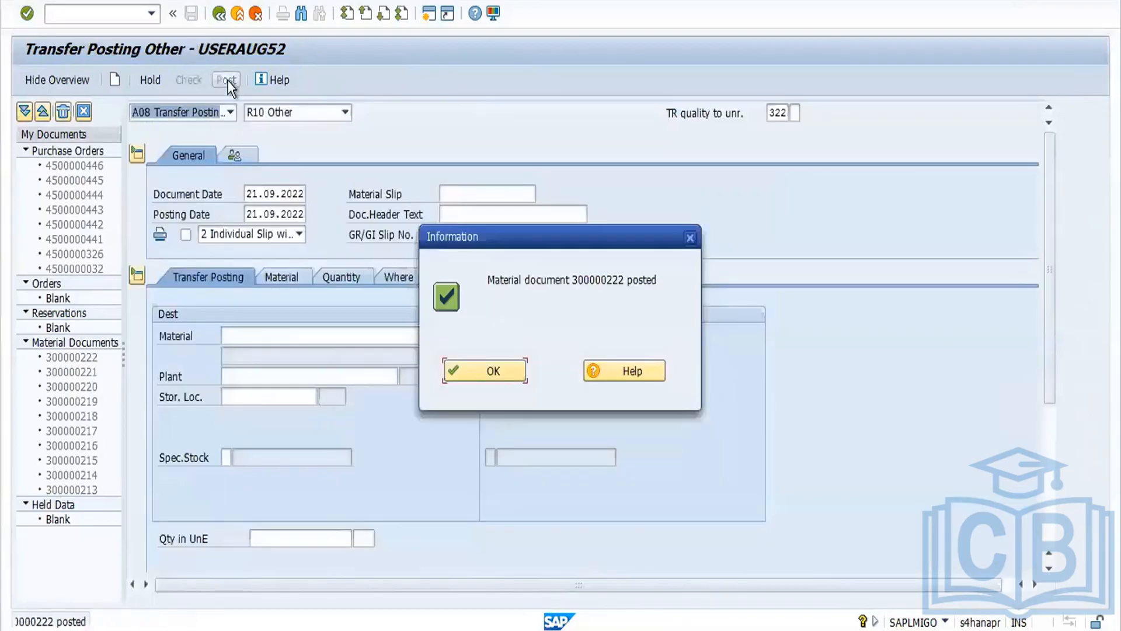
Step: Refresh the stock overview to review the unrestricted and quality inspection quantities
key(alt+Tab)
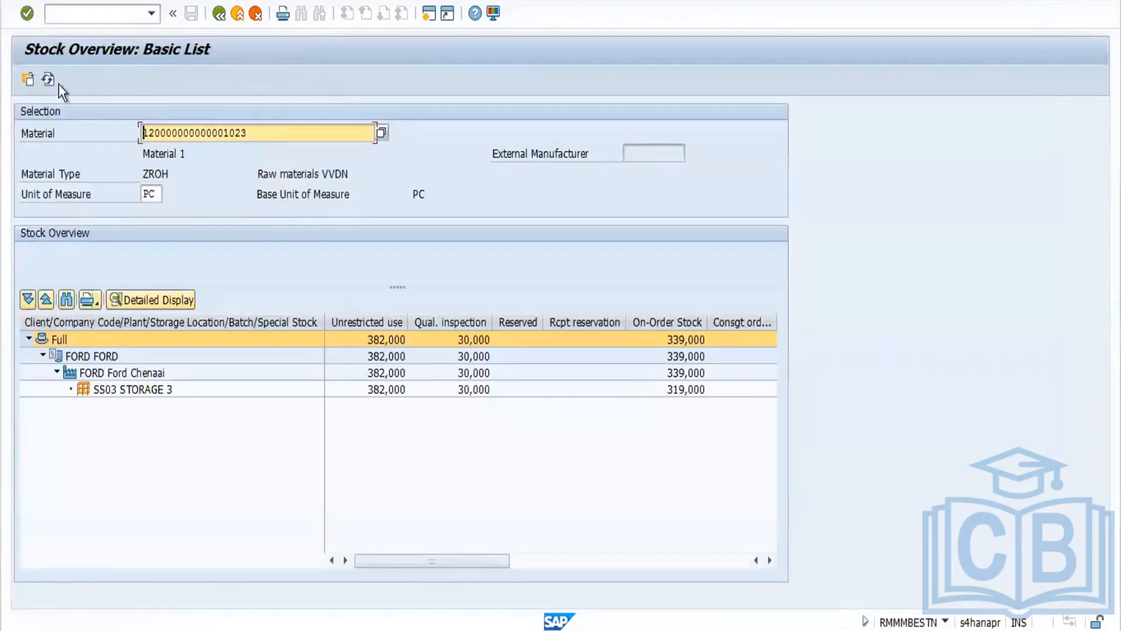
click(47, 80)
click(48, 80)
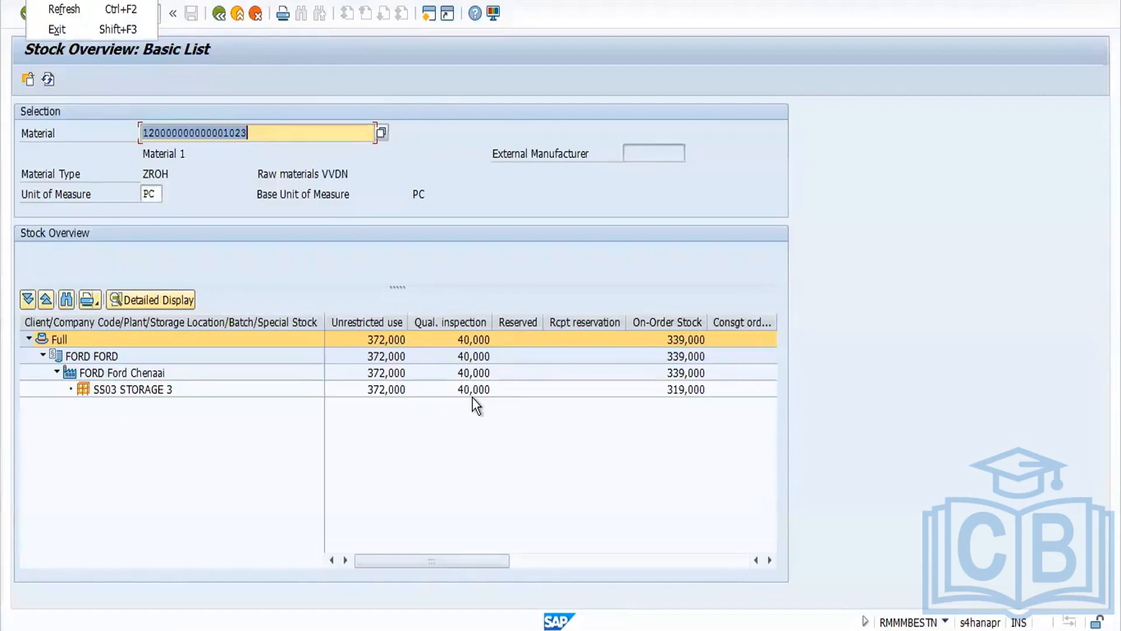
Step: Close the posting message and change the movement type to 321
key(alt+Tab)
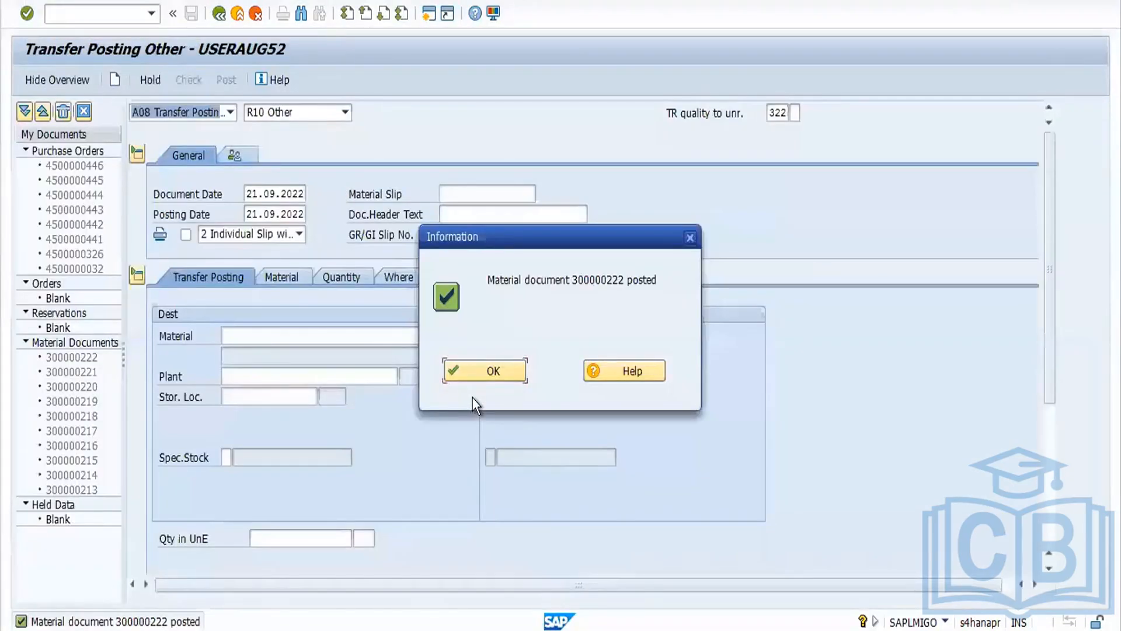
click(500, 376)
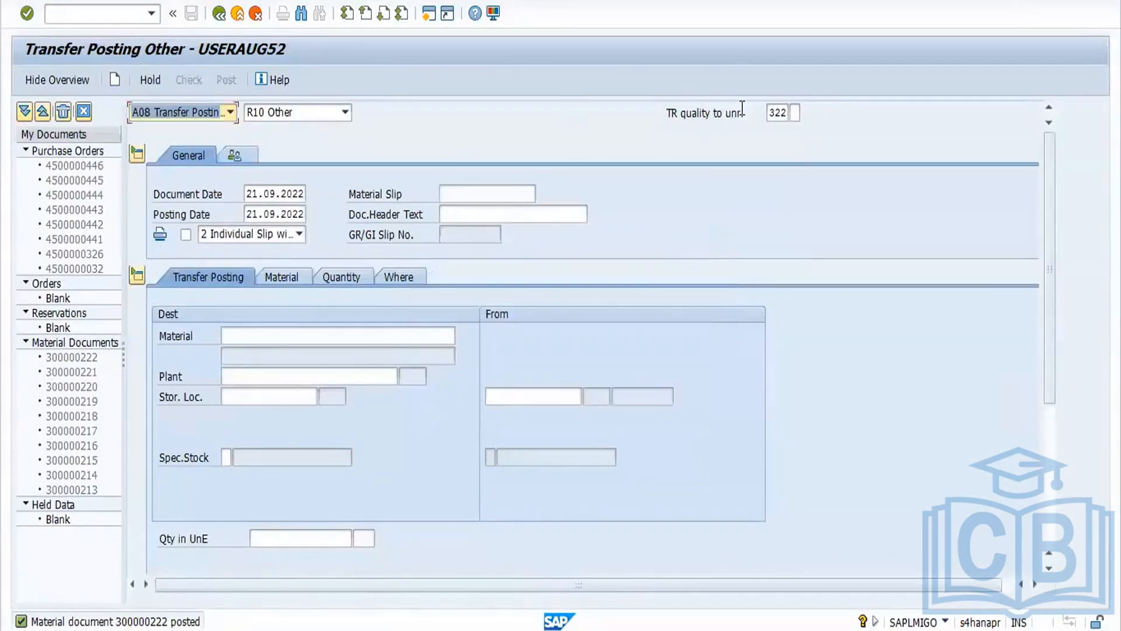
click(785, 113)
drag(790, 115, 807, 127)
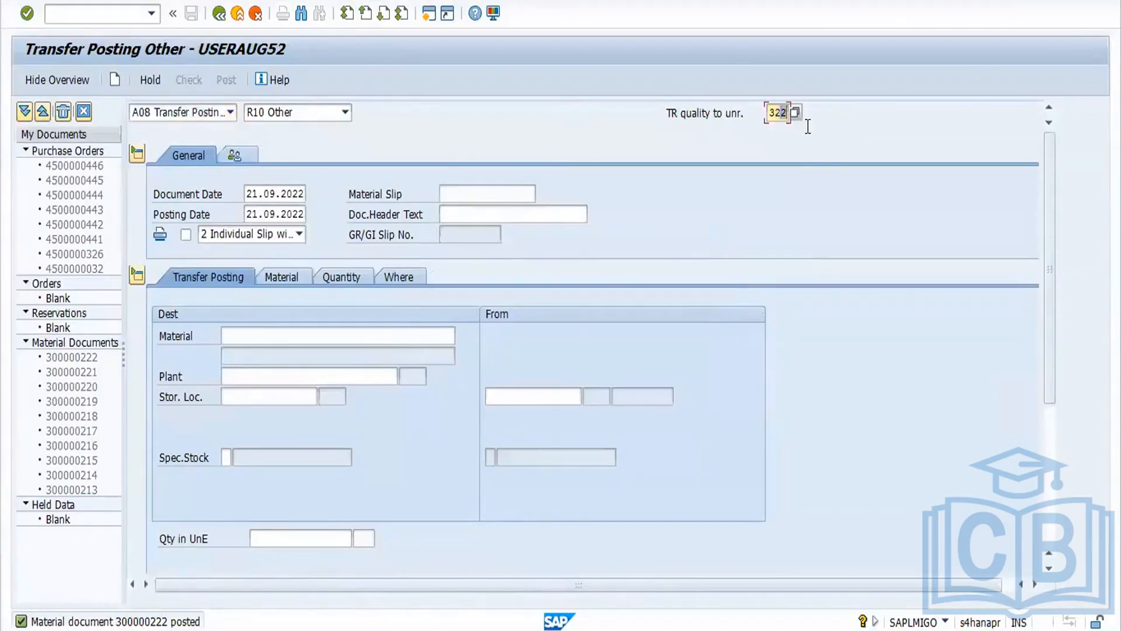
key(Return)
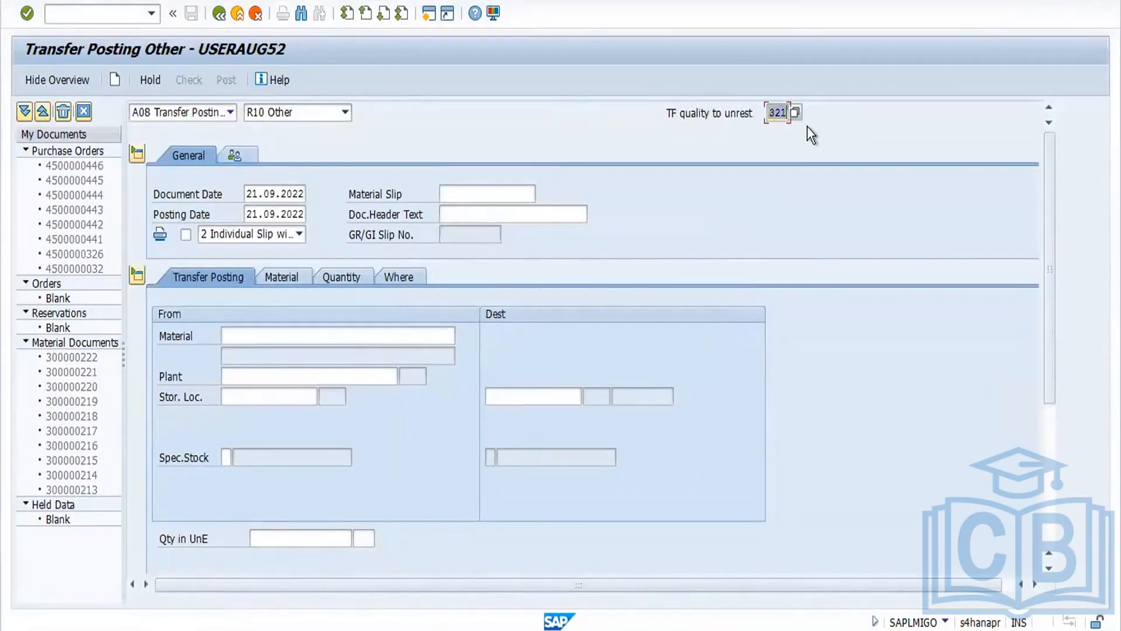
click(279, 333)
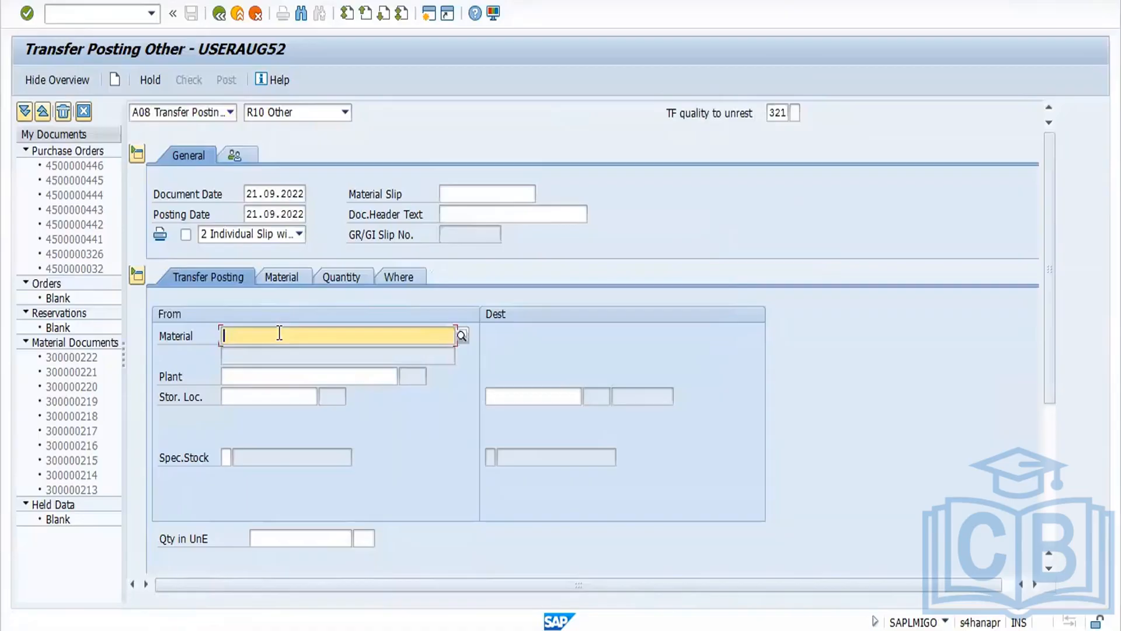
click(273, 354)
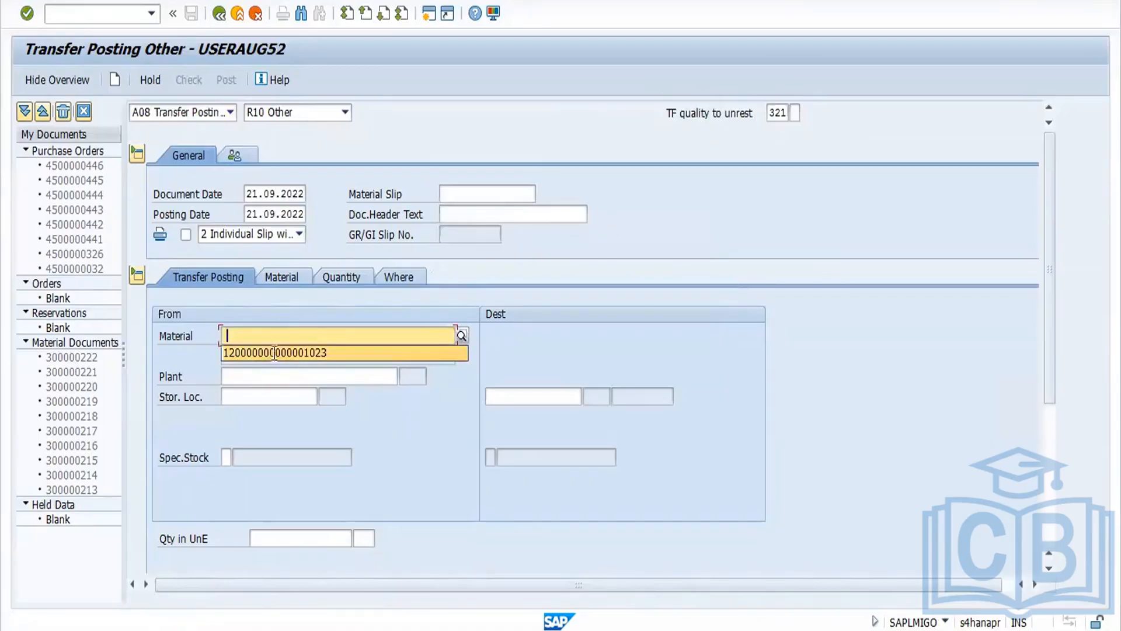
click(247, 377)
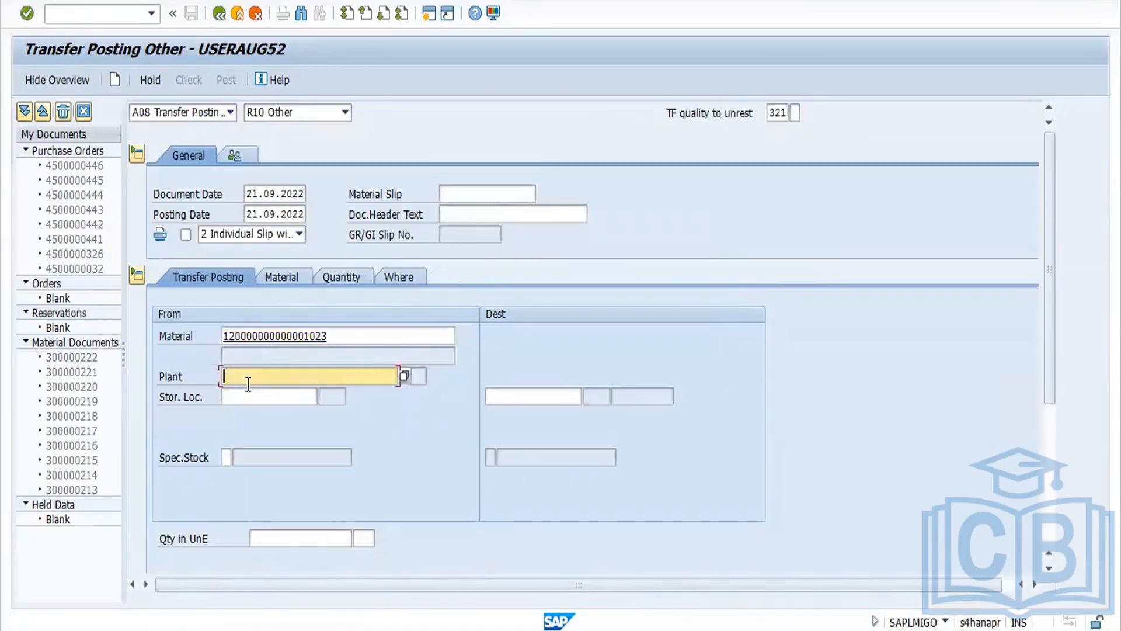
click(247, 395)
click(248, 397)
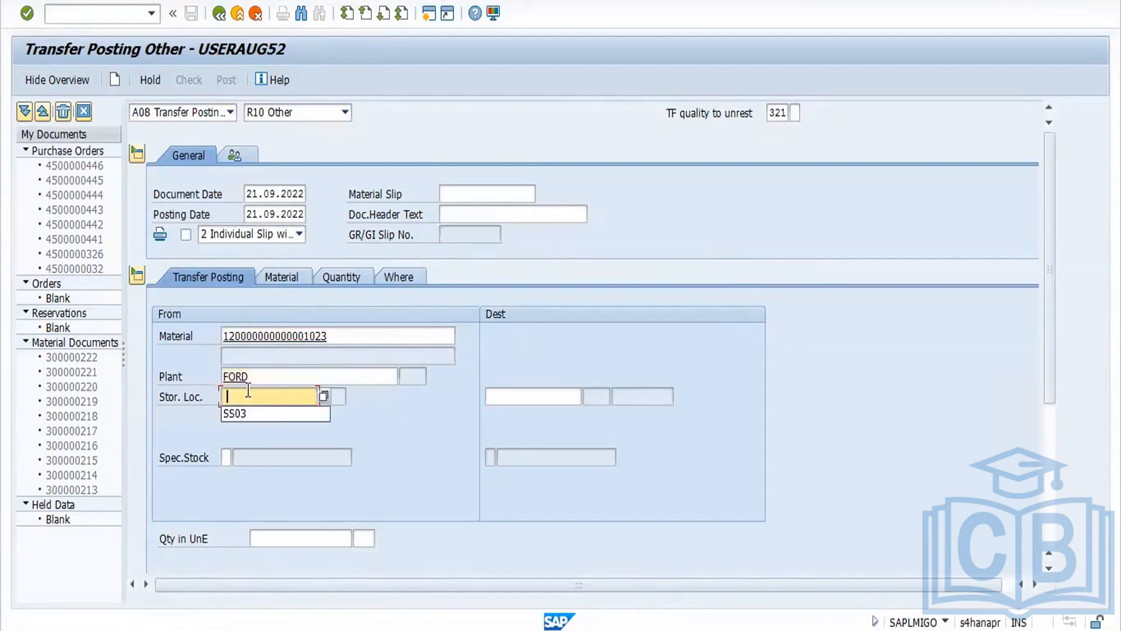
click(245, 414)
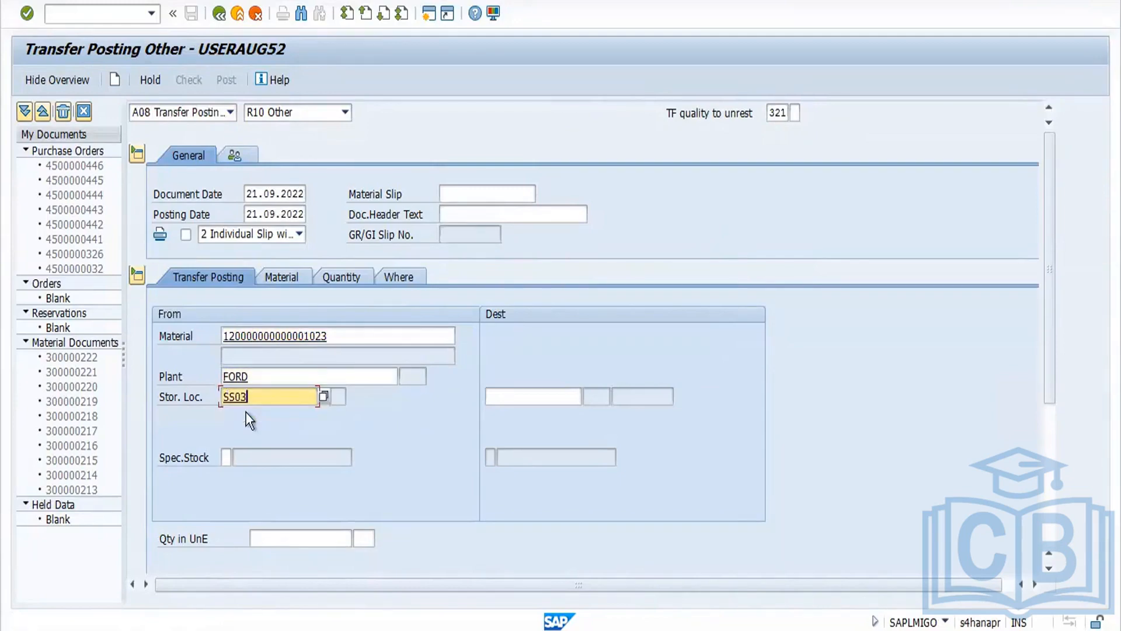
click(294, 542)
text(5)
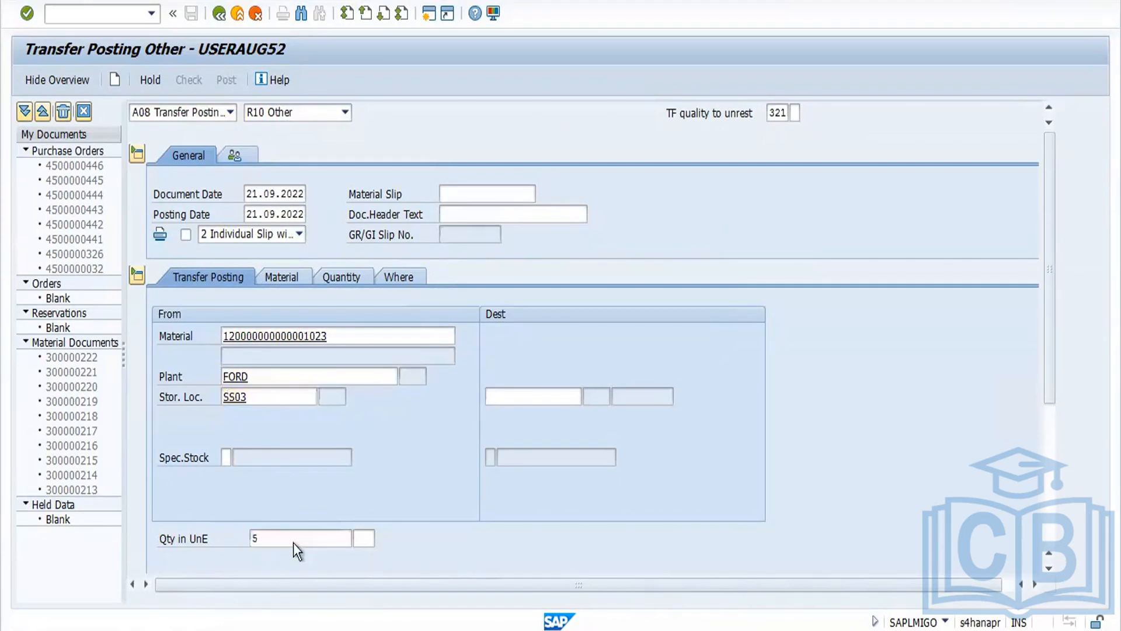
key(Return)
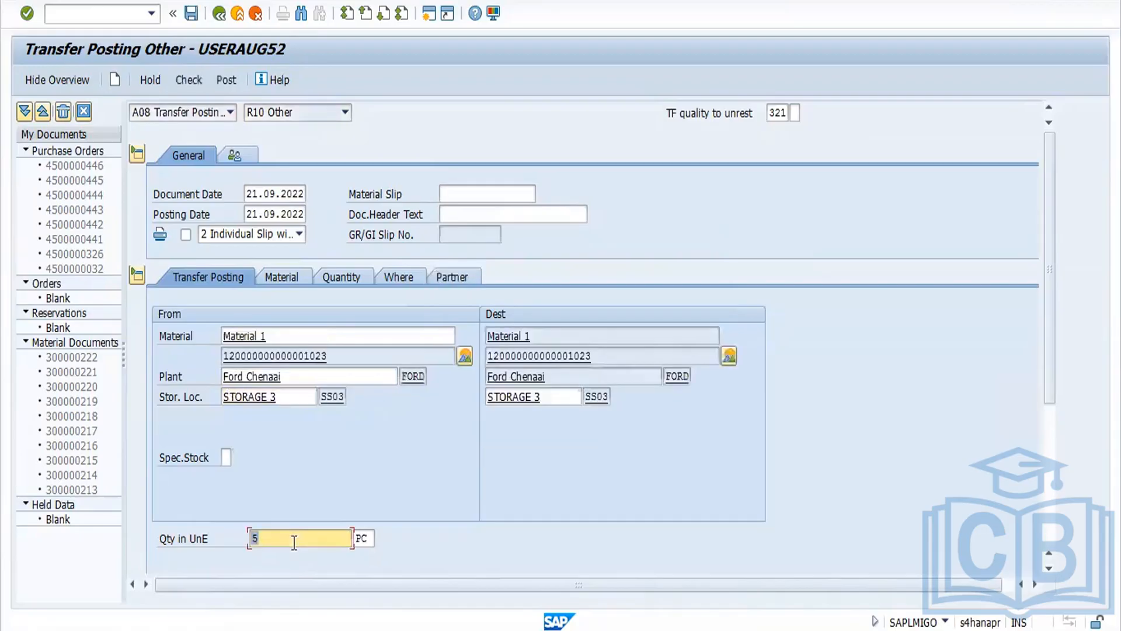
Step: Check the transfer posting document and post the 321 transfer posting
click(195, 82)
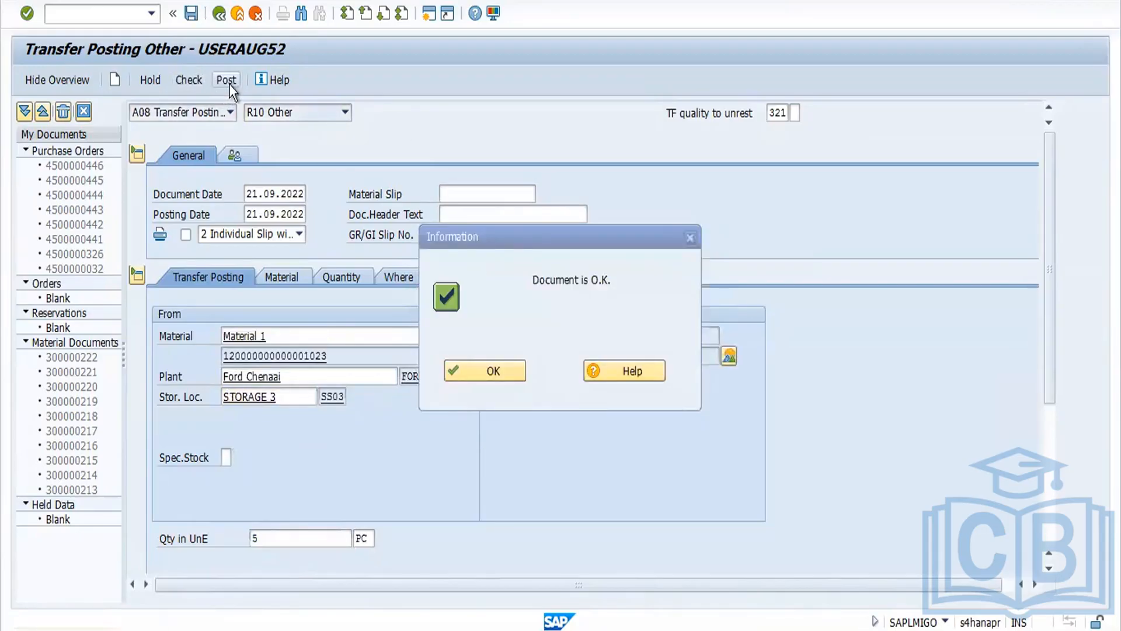
click(229, 83)
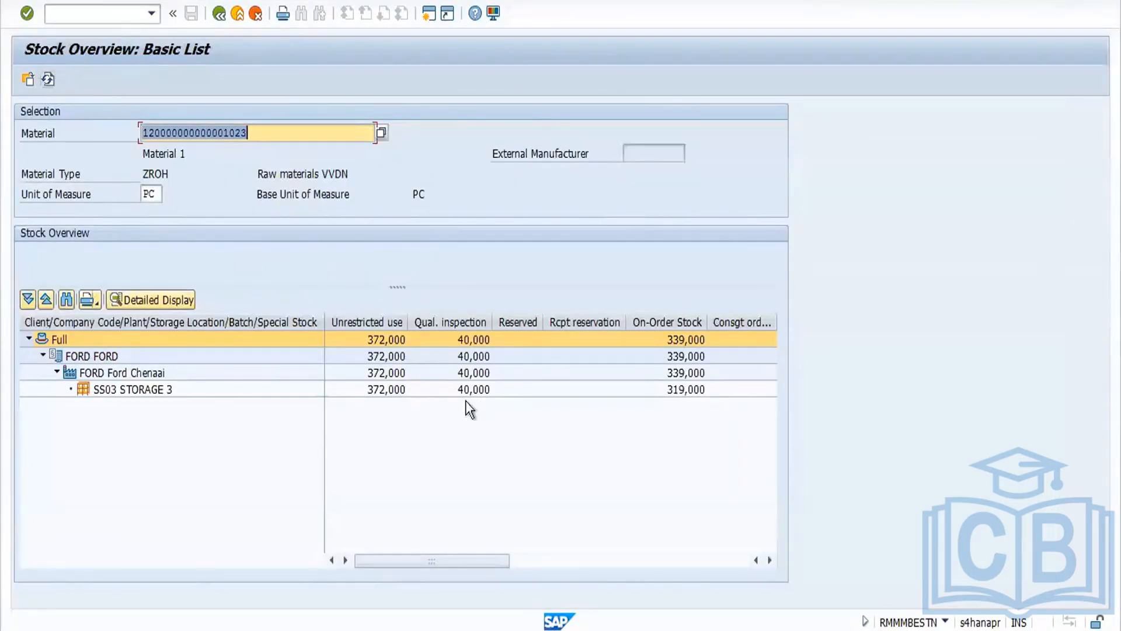
Step: Refresh the stock overview to review the unrestricted and quality inspection quantities
click(49, 80)
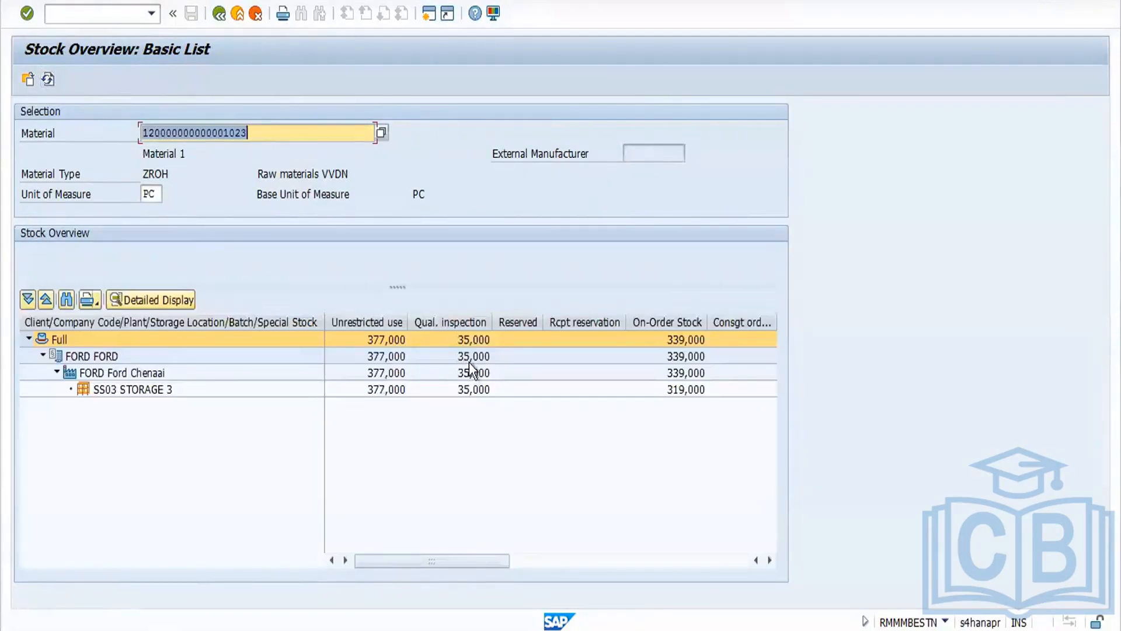